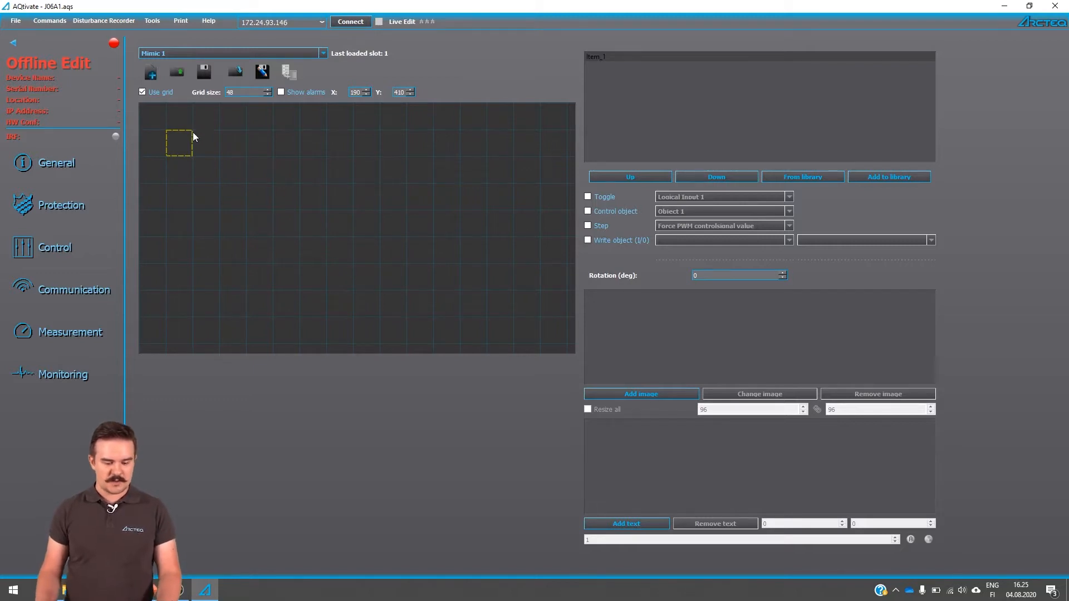
Clear the current mimic to start from an empty drawing.
right_click(183, 145)
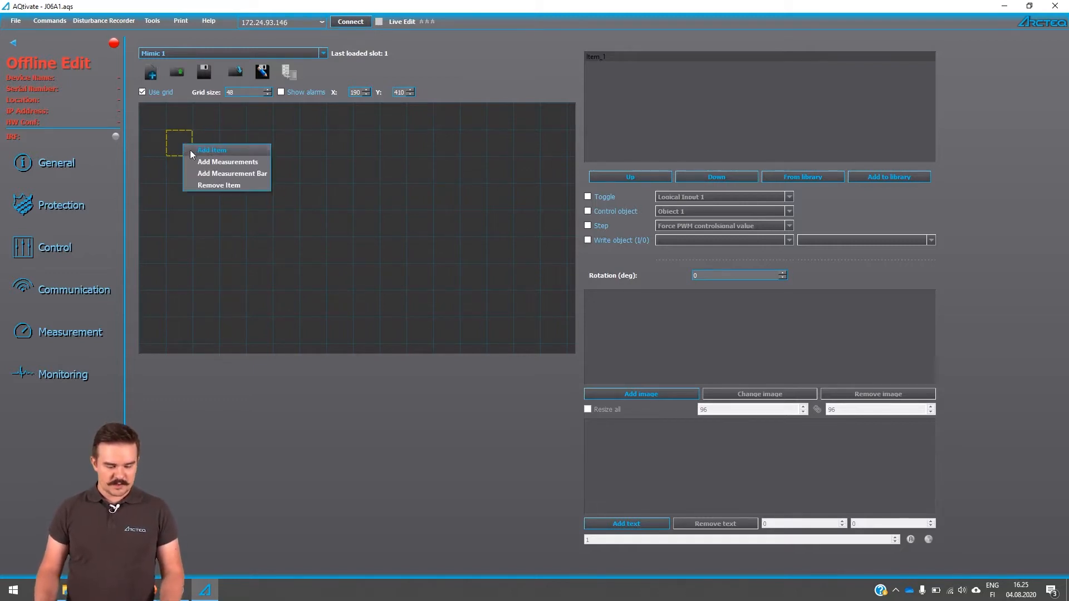
left_click(197, 121)
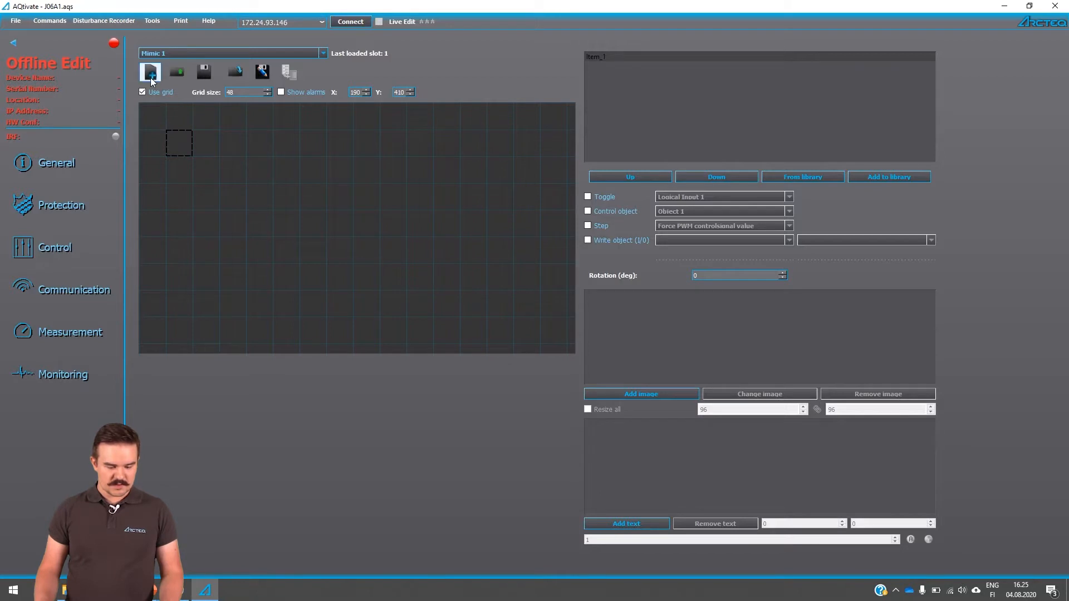
left_click(151, 78)
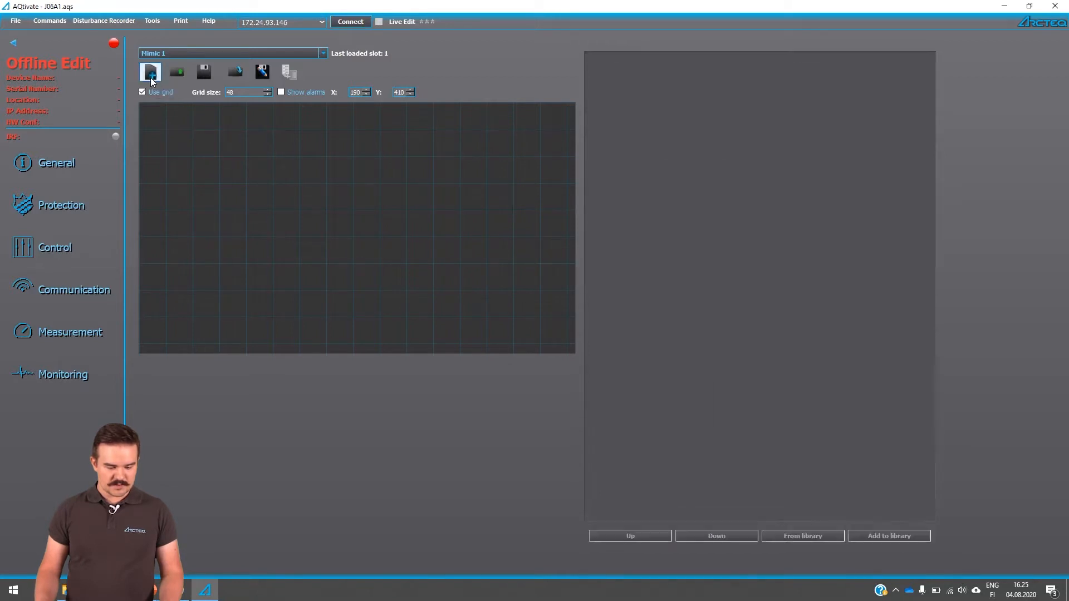
Add a new item near the mimic's upper-left corner and import the T Down symbol into it from the library.
right_click(181, 151)
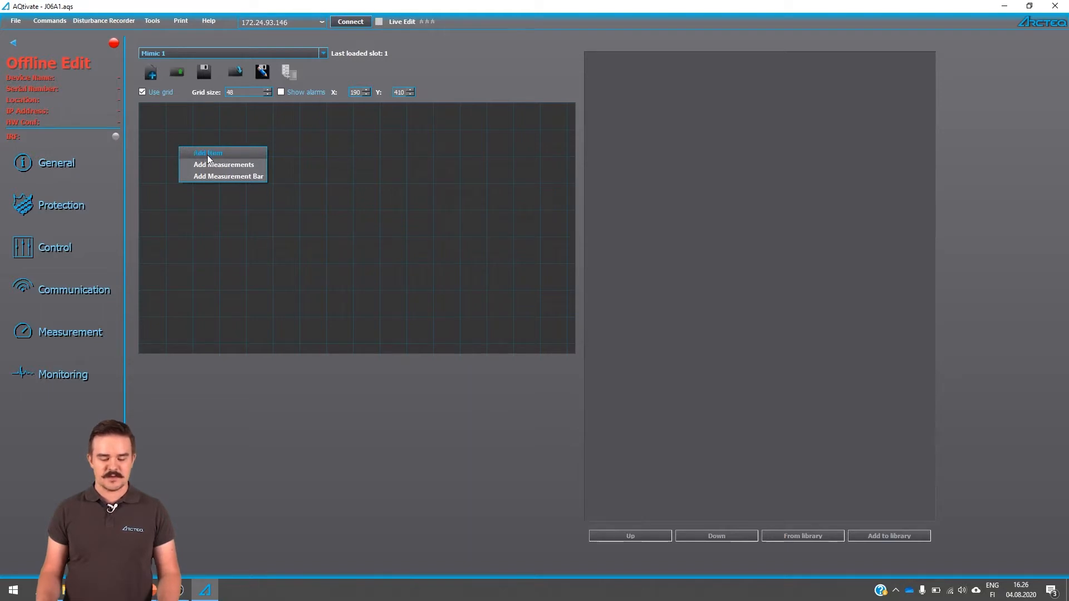
left_click(206, 153)
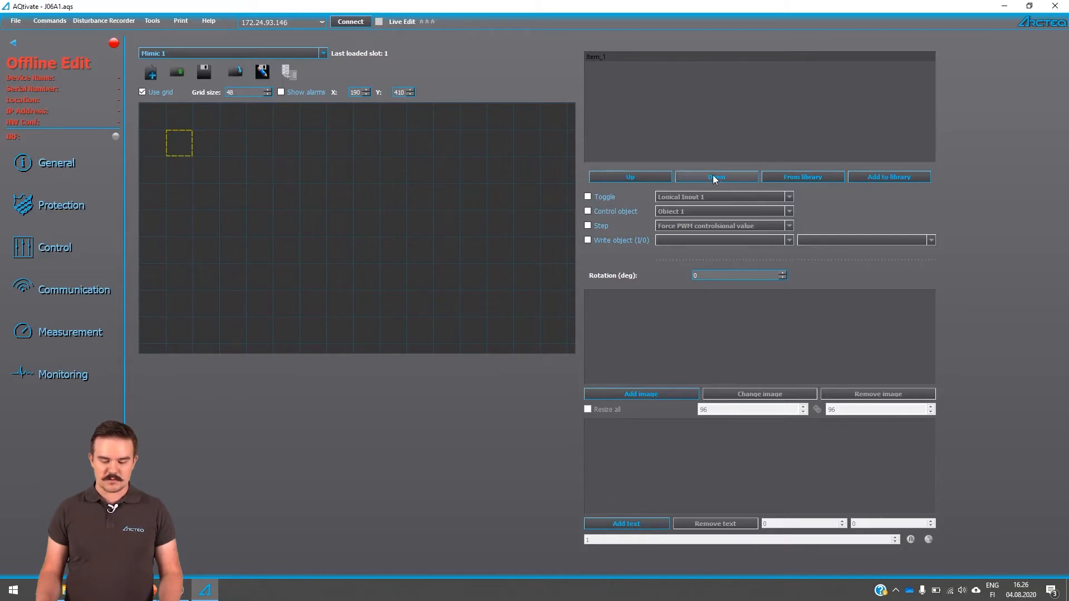
left_click(797, 178)
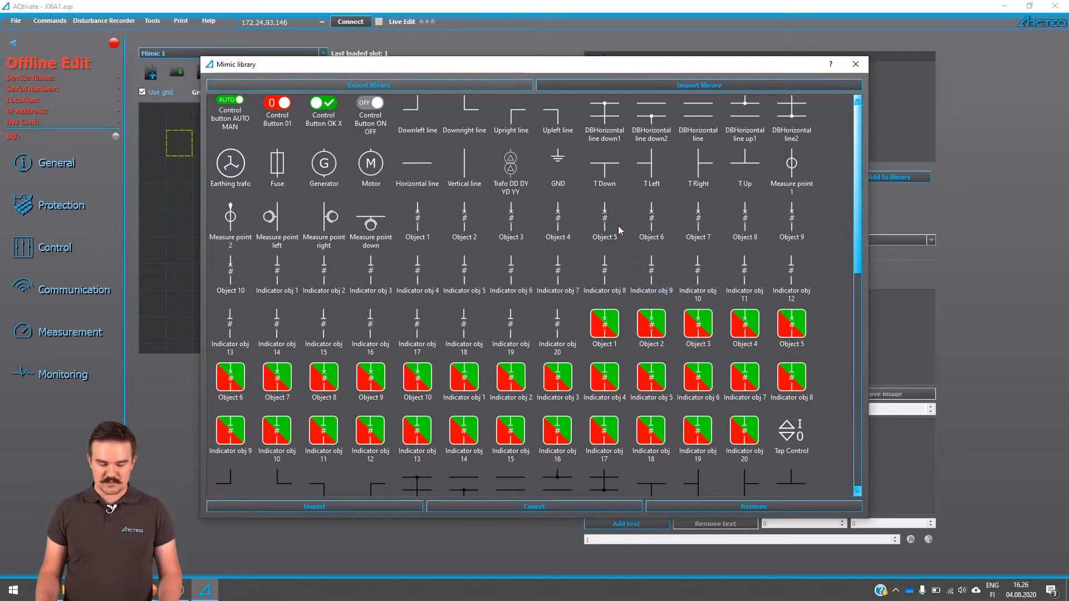
left_click(605, 177)
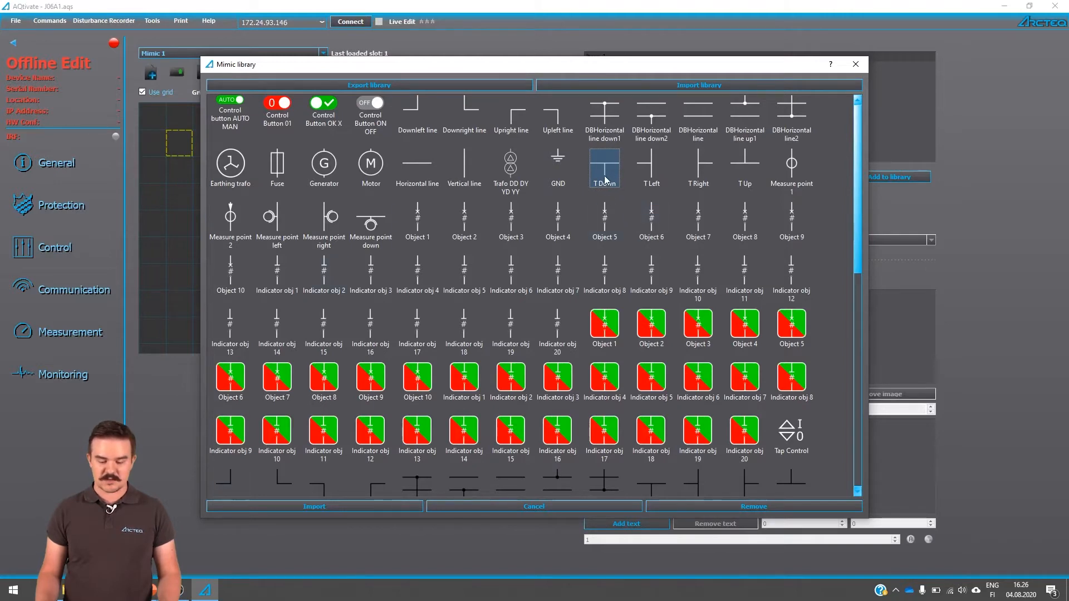
left_click(322, 507)
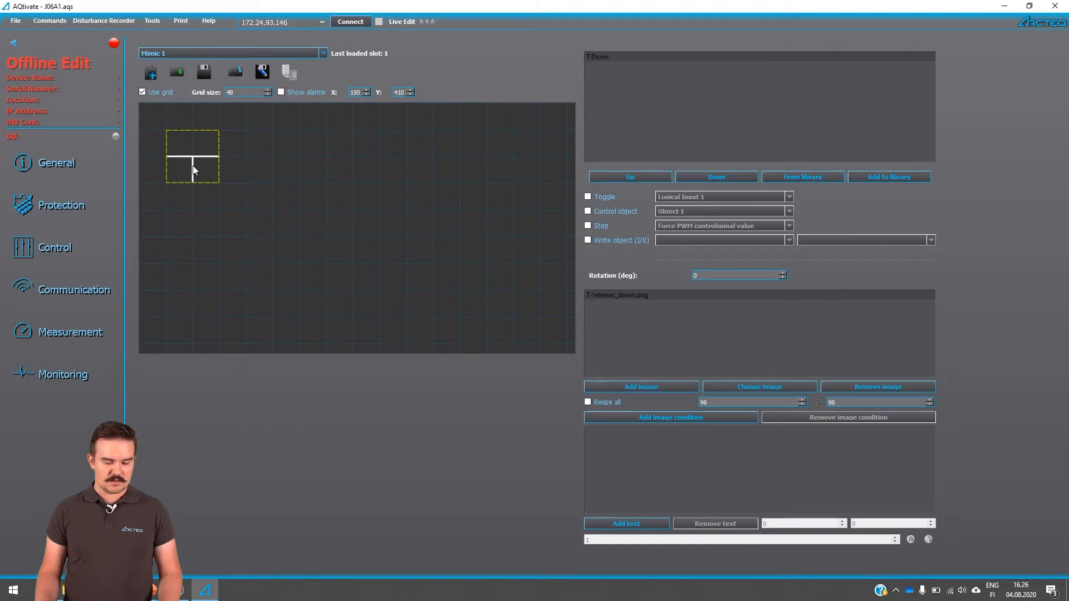
Try moving the T Down item along the grid, set the grid size to 24, and reposition the item on it.
left_click_drag(189, 172, 208, 166)
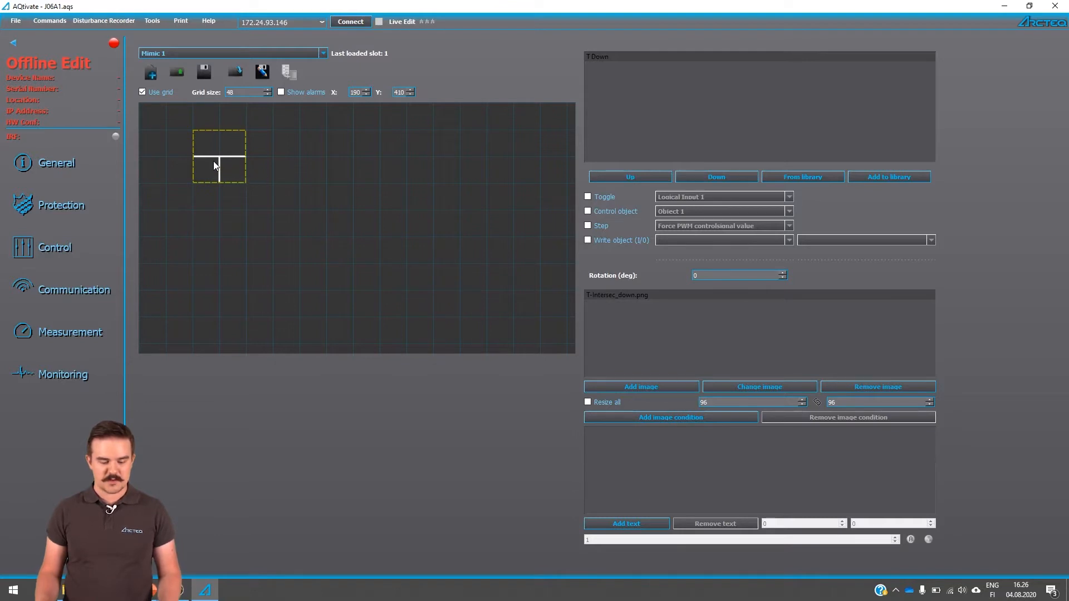
mouse_move(221, 162)
left_mouse_down()
mouse_move(256, 194)
mouse_move(222, 157)
mouse_move(357, 192)
mouse_move(303, 186)
mouse_move(273, 167)
mouse_move(253, 189)
mouse_move(267, 164)
mouse_move(353, 184)
mouse_move(348, 206)
mouse_move(279, 235)
mouse_move(291, 183)
mouse_move(284, 194)
mouse_move(337, 135)
mouse_move(283, 161)
mouse_move(272, 234)
mouse_move(309, 175)
mouse_move(233, 163)
mouse_move(245, 143)
mouse_move(236, 134)
mouse_move(223, 155)
mouse_move(204, 151)
left_mouse_up()
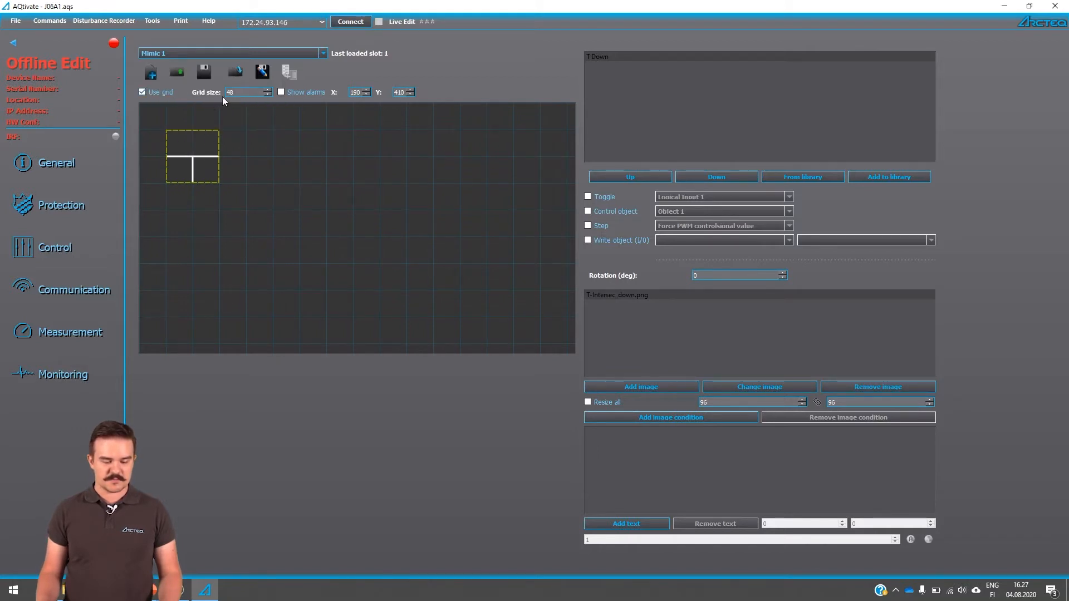
left_click_drag(241, 92, 190, 91)
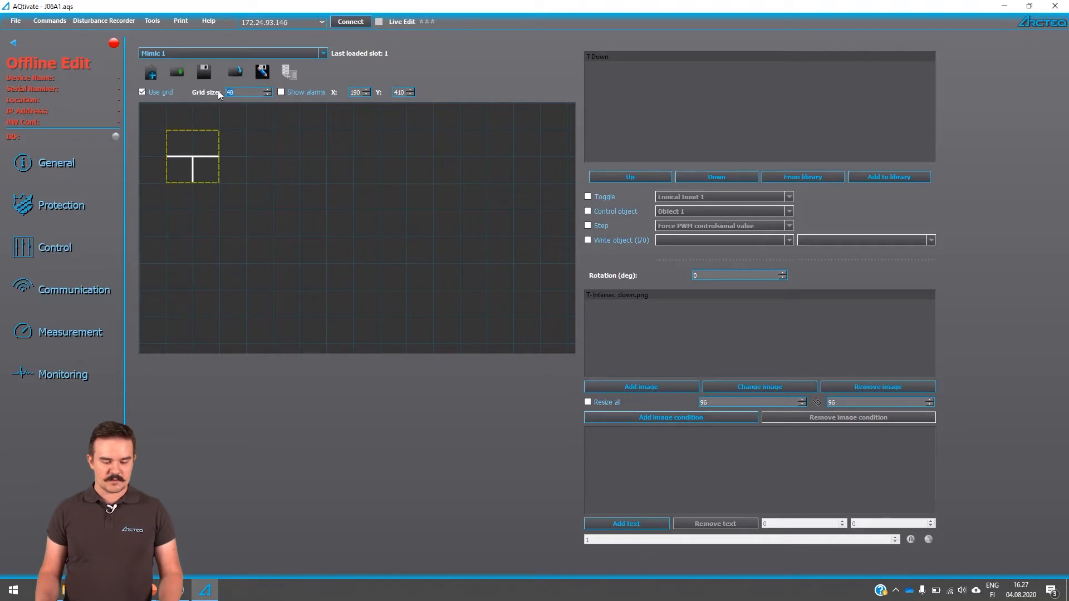
type("24")
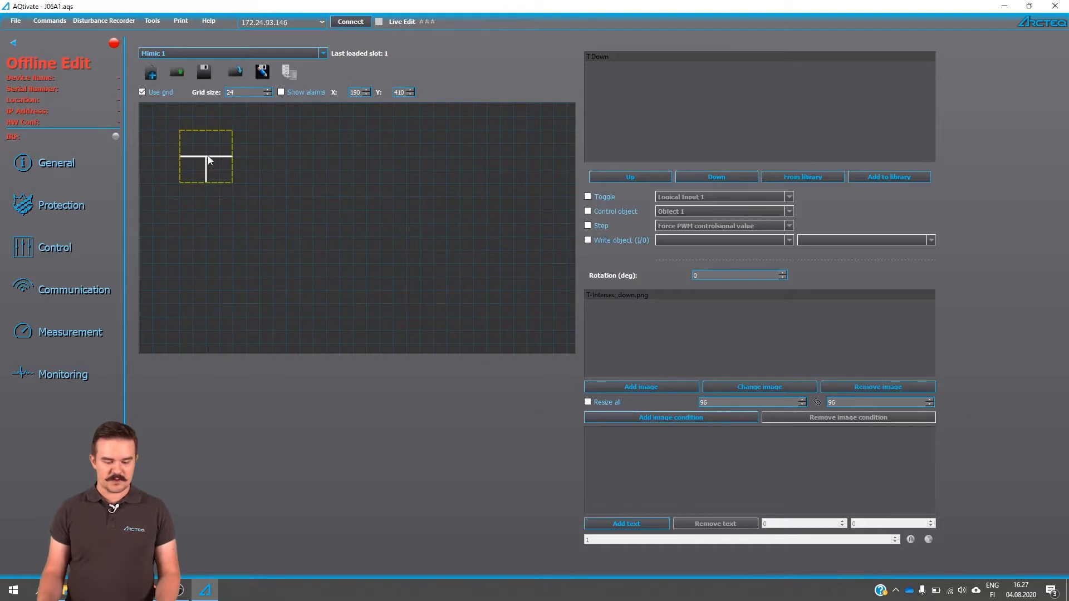
left_click_drag(208, 157, 243, 181)
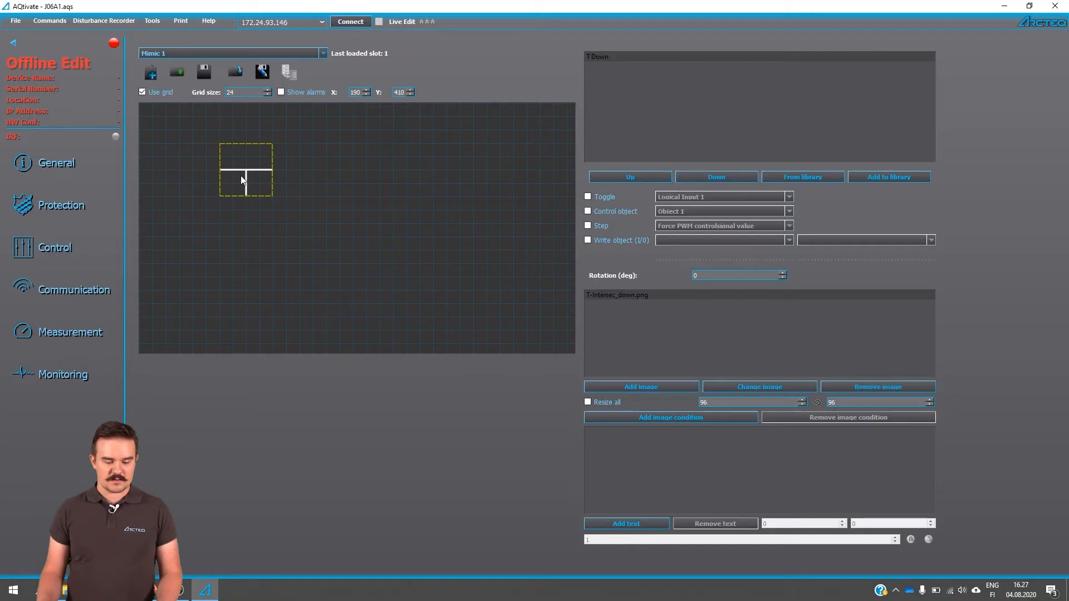
Set the grid size to 12 and shift the T Down item on the finer grid.
double_click(247, 91)
type("12")
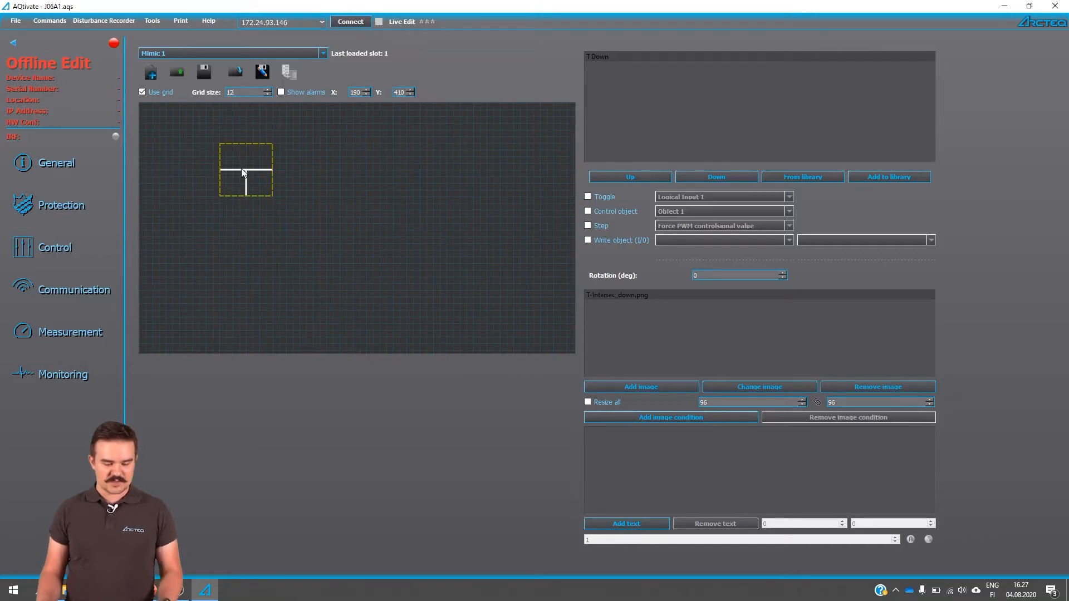
mouse_move(245, 172)
left_mouse_down()
mouse_move(252, 165)
mouse_move(242, 169)
left_mouse_up()
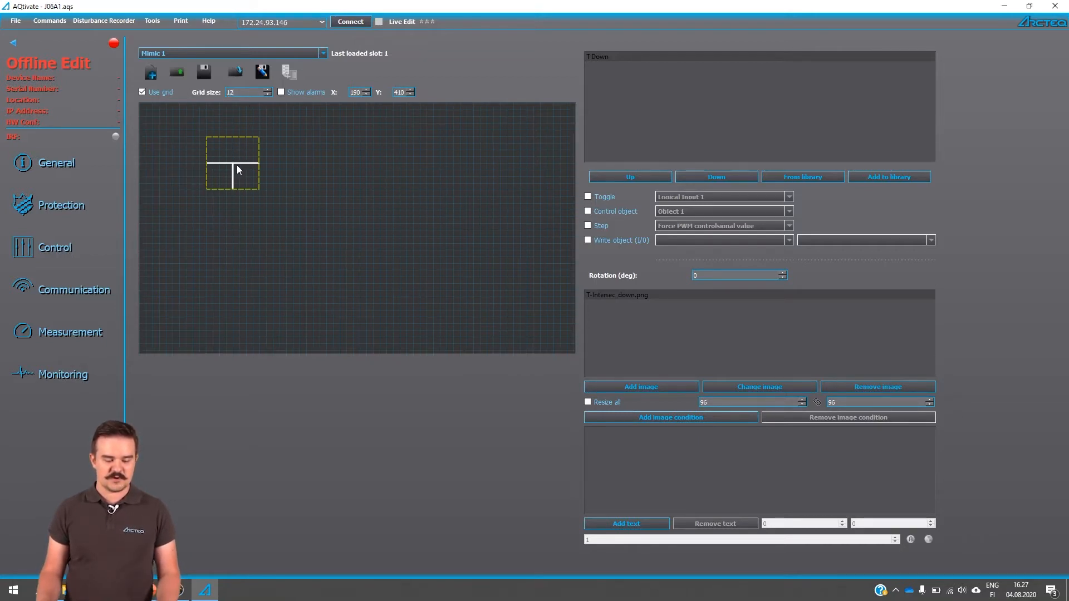
Increase the grid size to 17 and move the T Down item along the new grid.
left_click(267, 89)
left_click(268, 89)
left_click(268, 89)
left_click(267, 89)
left_click(267, 90)
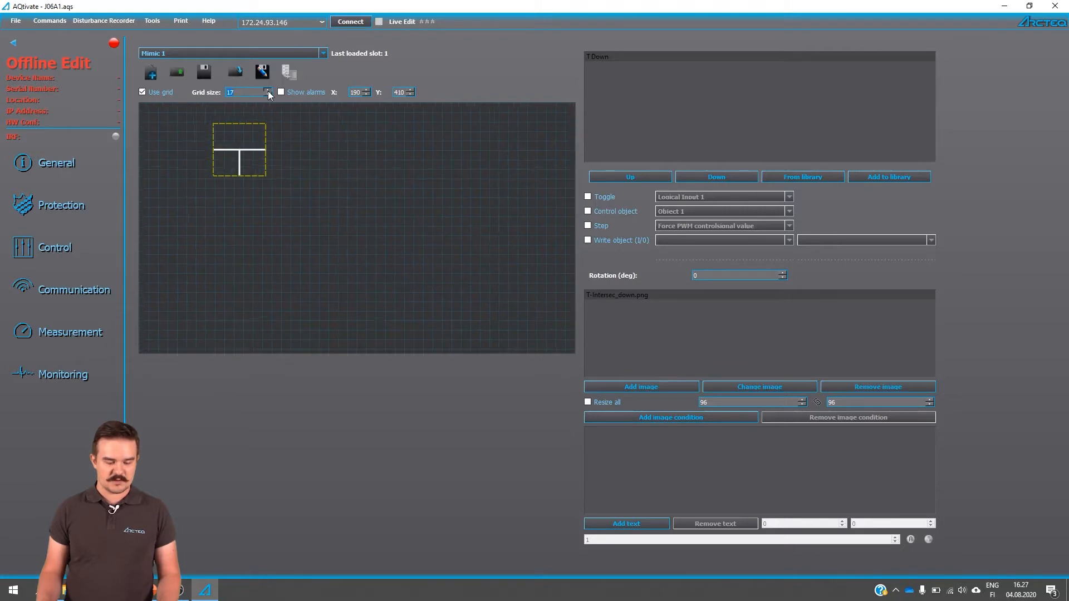
left_click_drag(232, 160, 199, 172)
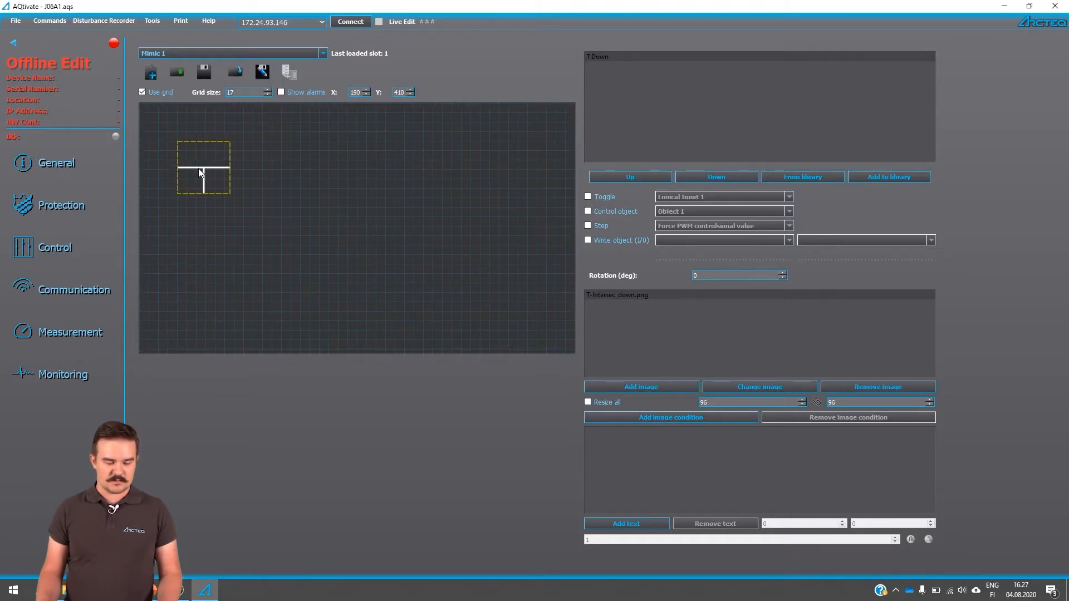
Set the grid size to 48, turn the grid off, and move the T Down item freely.
double_click(248, 93)
type("48")
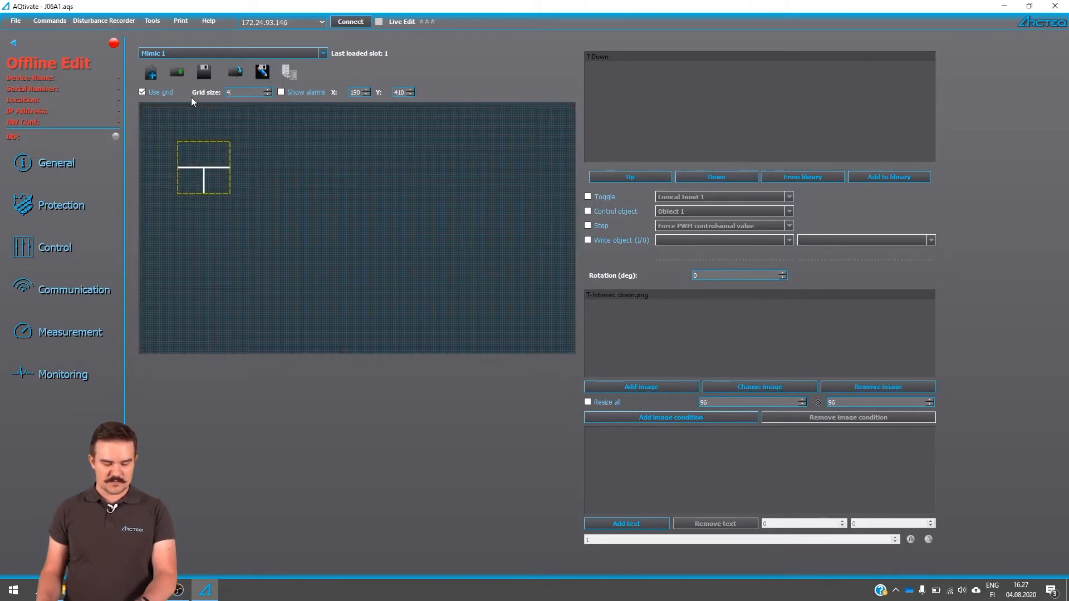
left_click(143, 92)
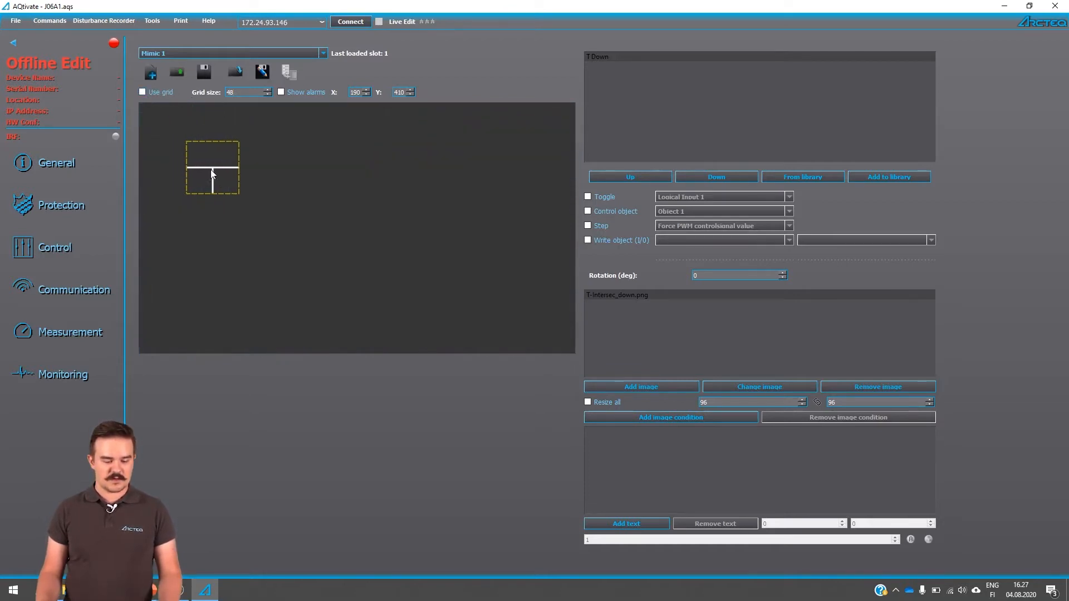
mouse_move(211, 174)
left_mouse_down()
mouse_move(252, 168)
mouse_move(205, 186)
left_mouse_up()
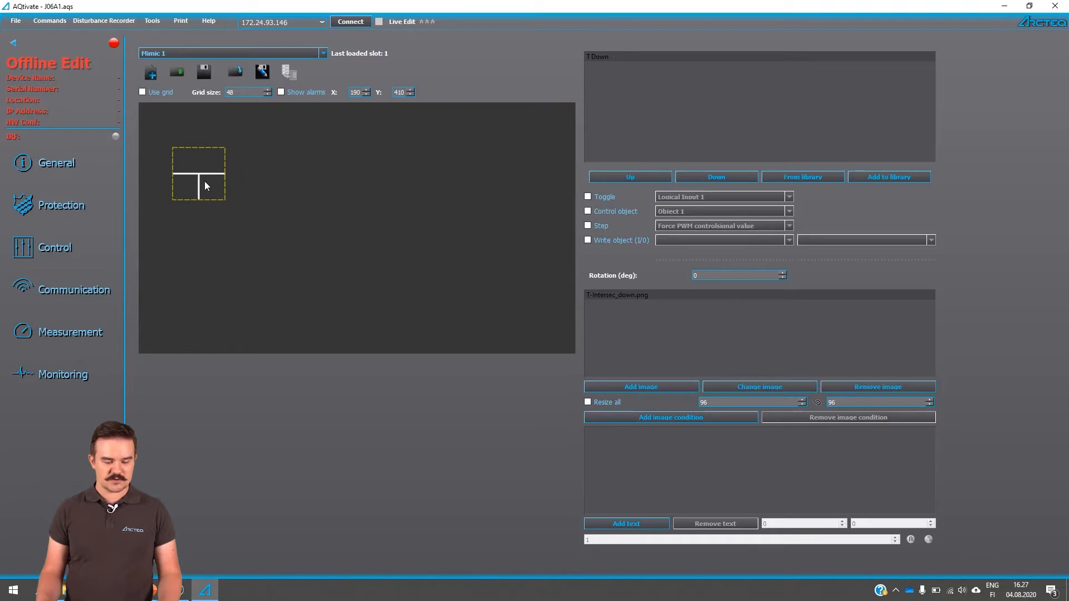
left_click_drag(279, 182, 221, 153)
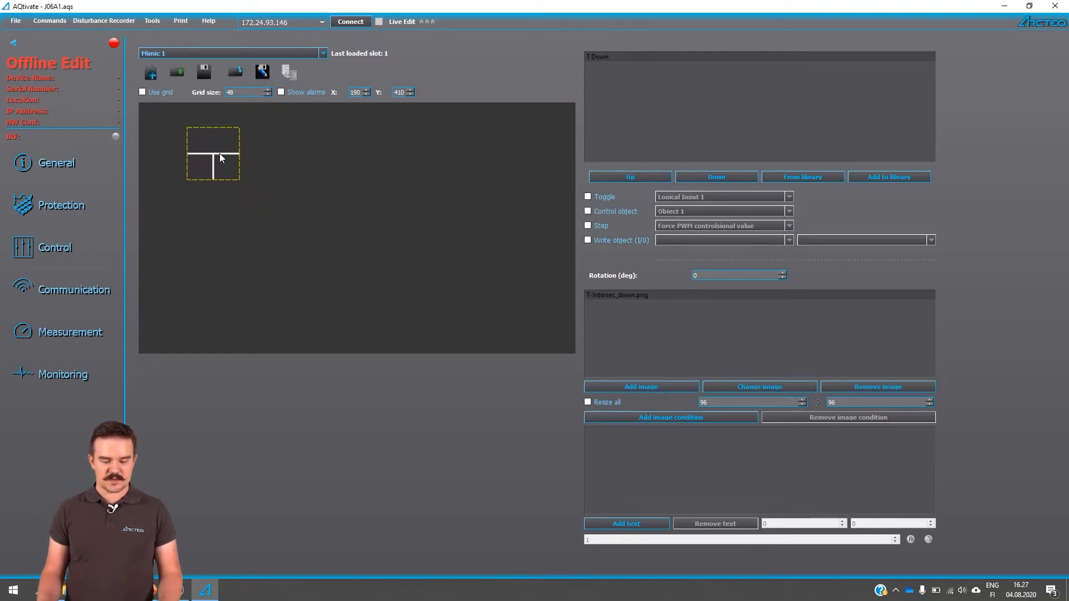
Add a second item below the T Down symbol and import the Vertical line symbol into it from the library.
left_click(305, 185)
right_click(216, 206)
left_click(234, 212)
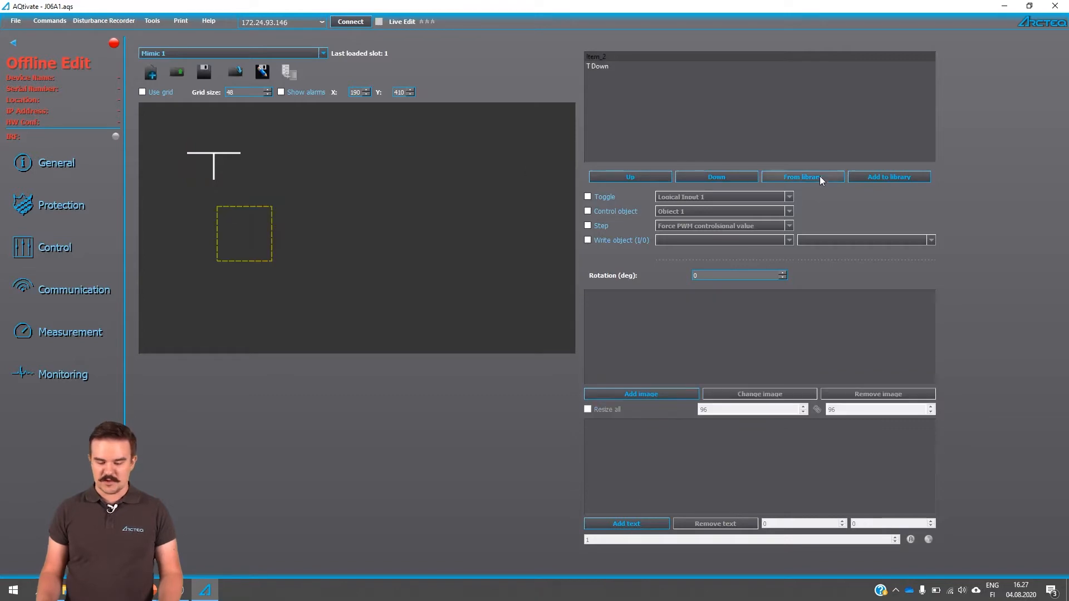
left_click(801, 176)
left_click(454, 168)
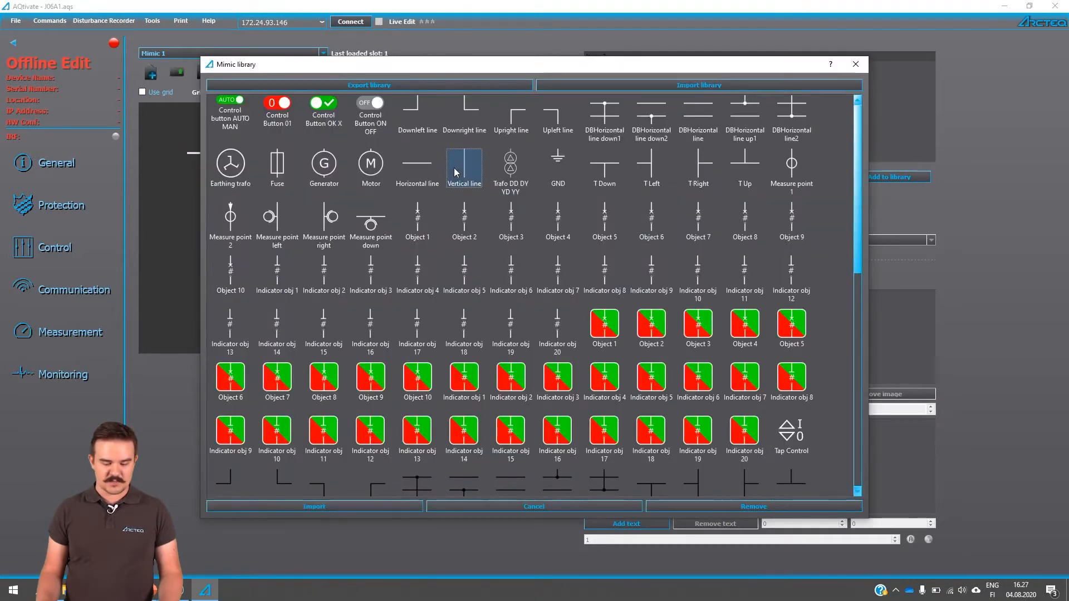
left_click(335, 505)
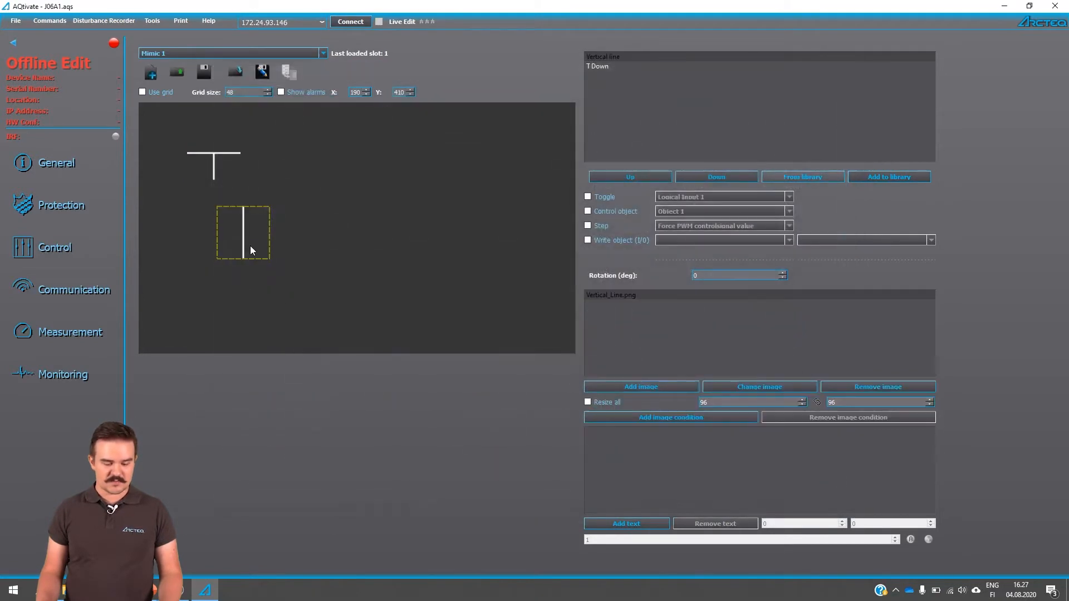
Move the vertical line freehand so it continues the stem of the T Down symbol.
left_click_drag(250, 246, 214, 214)
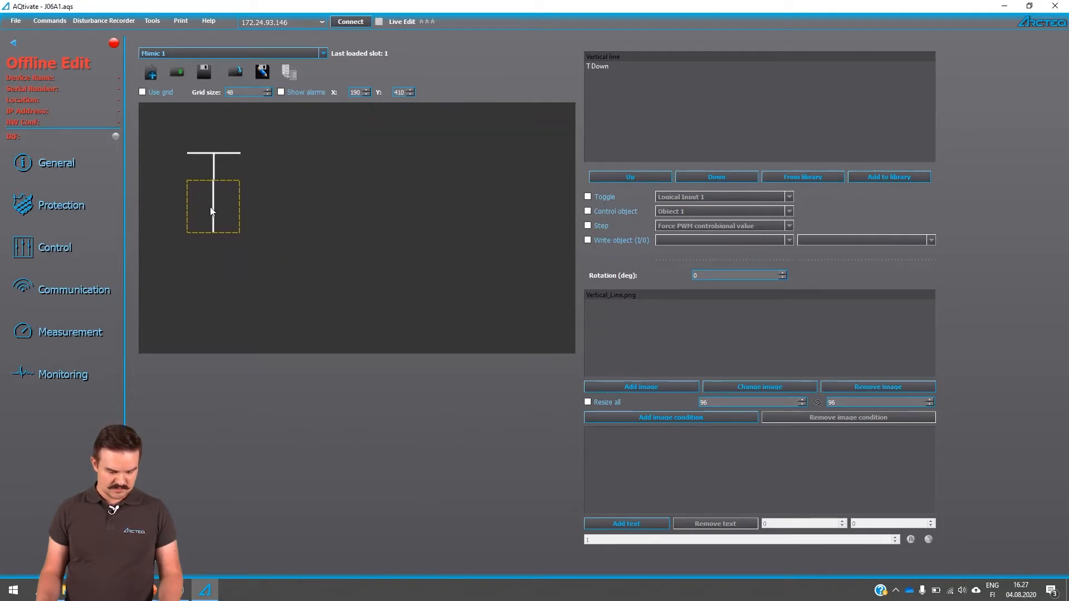
left_click_drag(209, 206, 211, 206)
left_click(302, 203)
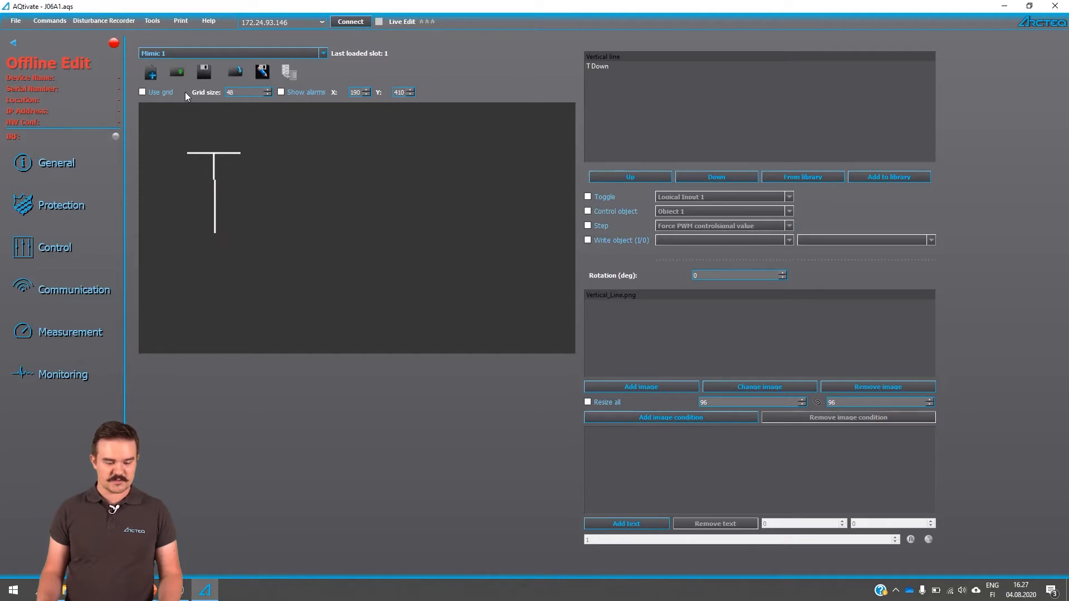
Turn the grid back on and snap the T Down symbol into line above the vertical line.
left_click(156, 92)
left_click_drag(199, 158, 249, 165)
left_click(308, 220)
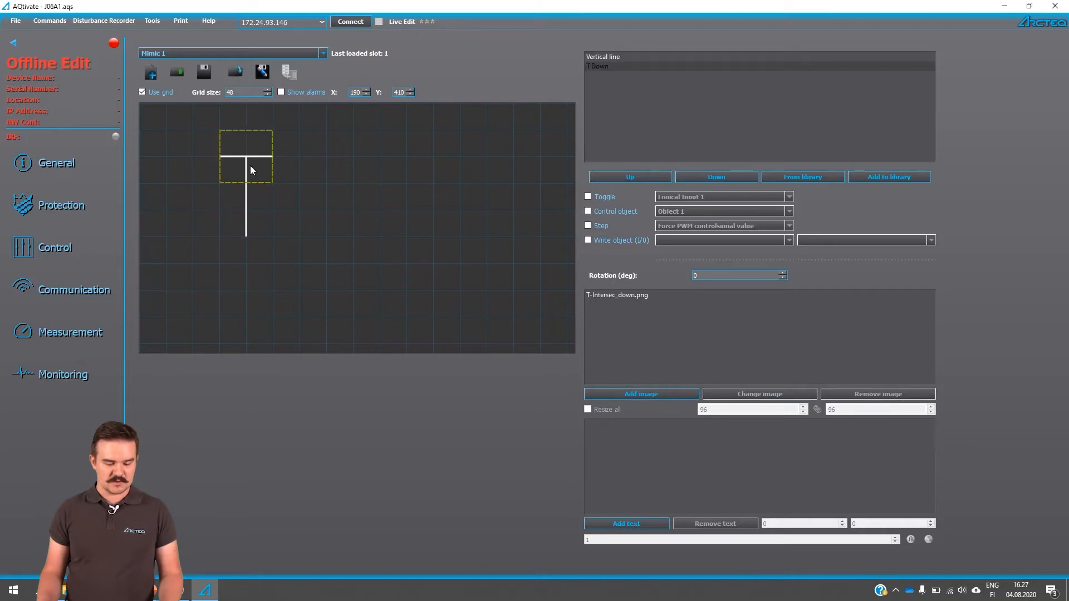
left_click(329, 268)
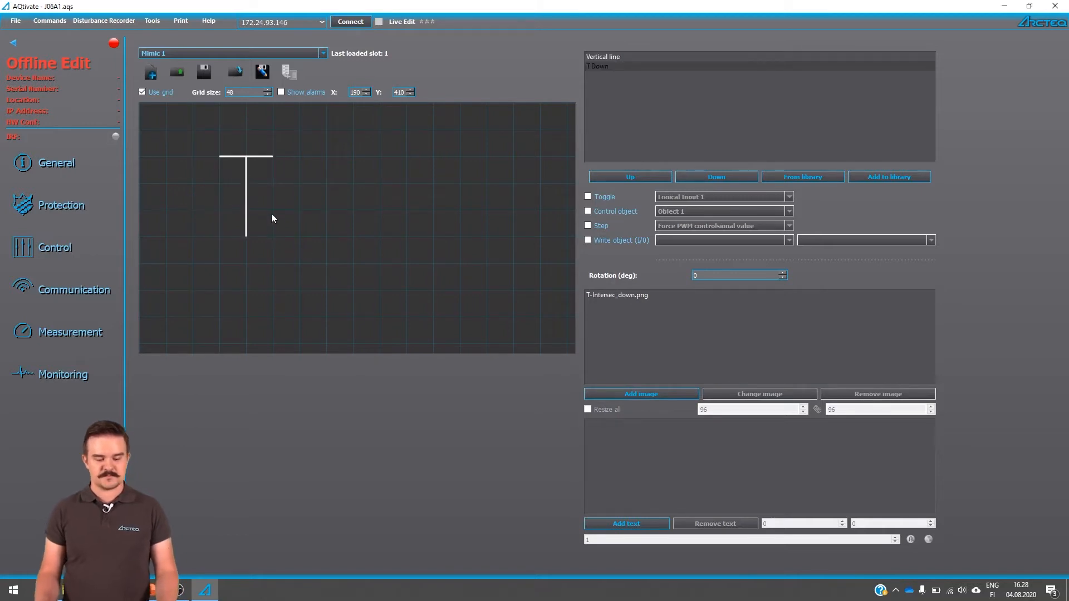
left_click(247, 230)
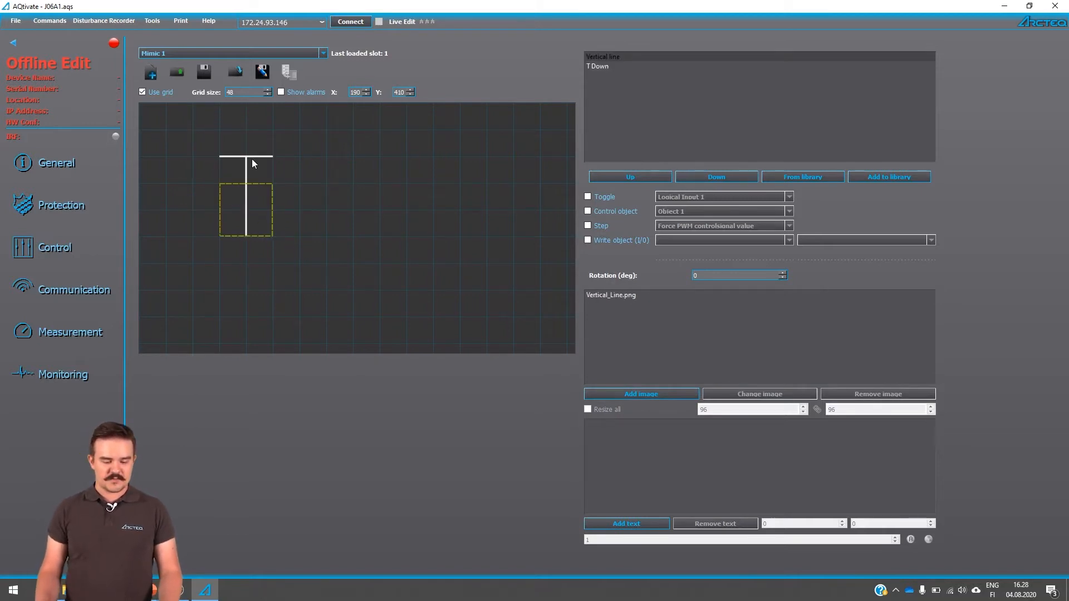
left_click(251, 158)
left_click(246, 214)
left_click(299, 220)
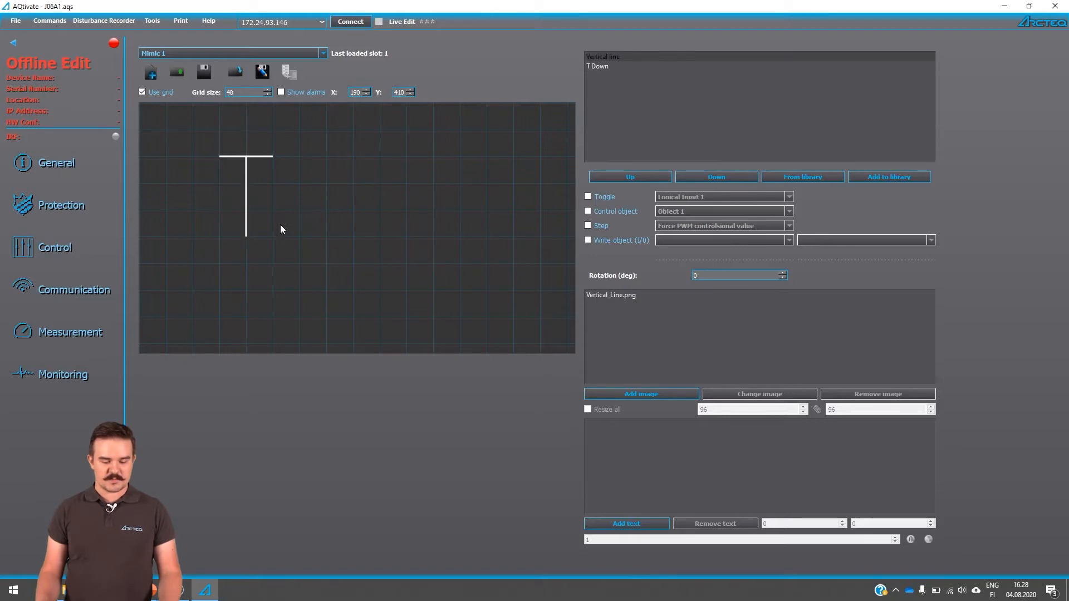
Select the T Down symbol and vertical line together and move them one grid cell to the left.
left_click_drag(333, 282, 180, 104)
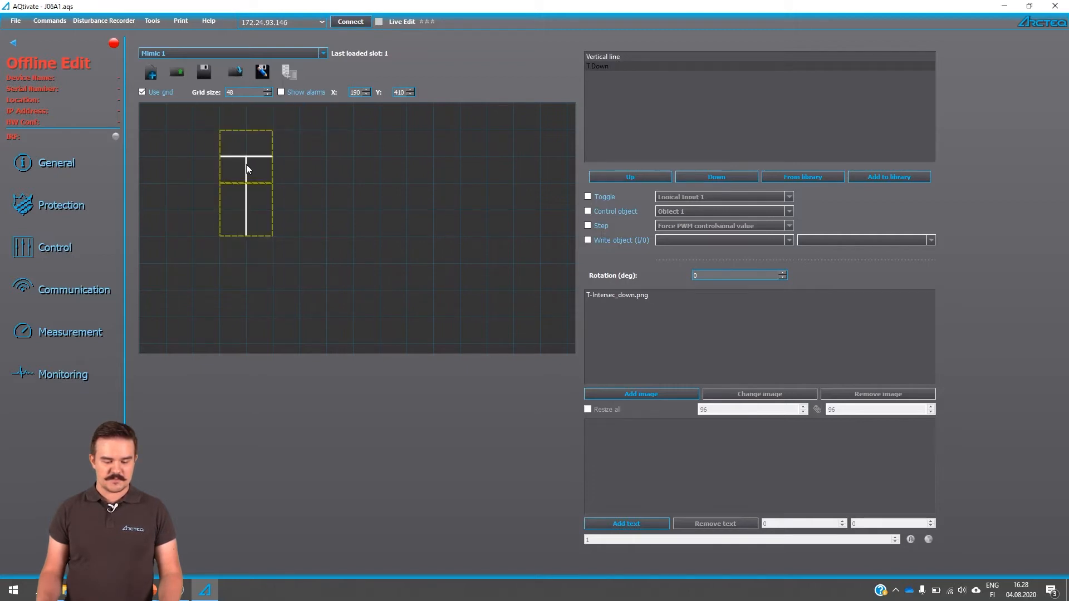
left_click_drag(249, 167, 229, 173)
left_click(310, 169)
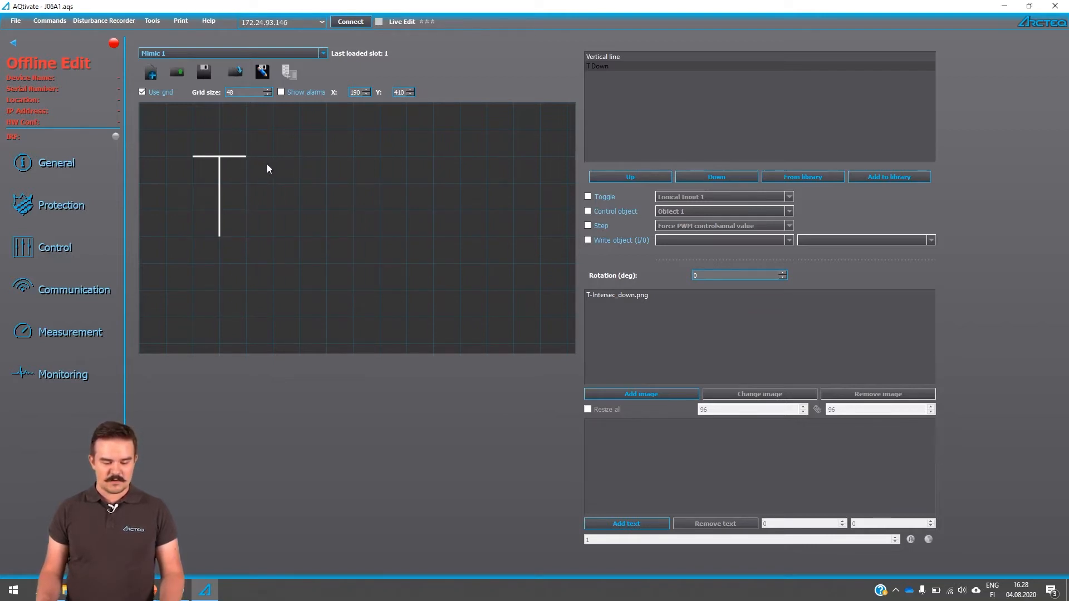
Add a new empty item to the mimic, one grid cell to the right of the T Down symbol.
left_click(211, 164)
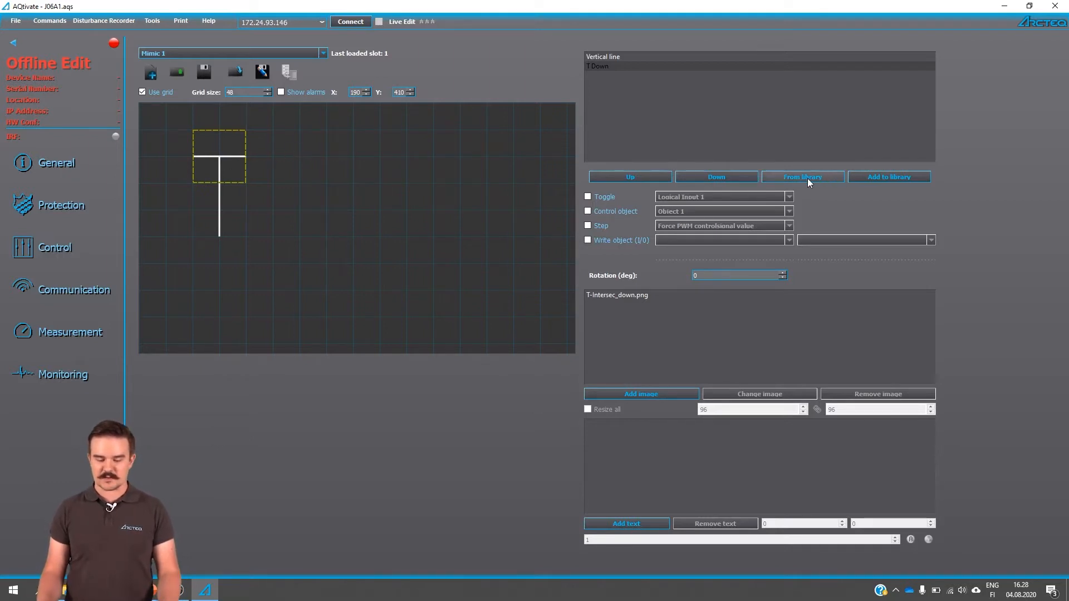
left_click(286, 149)
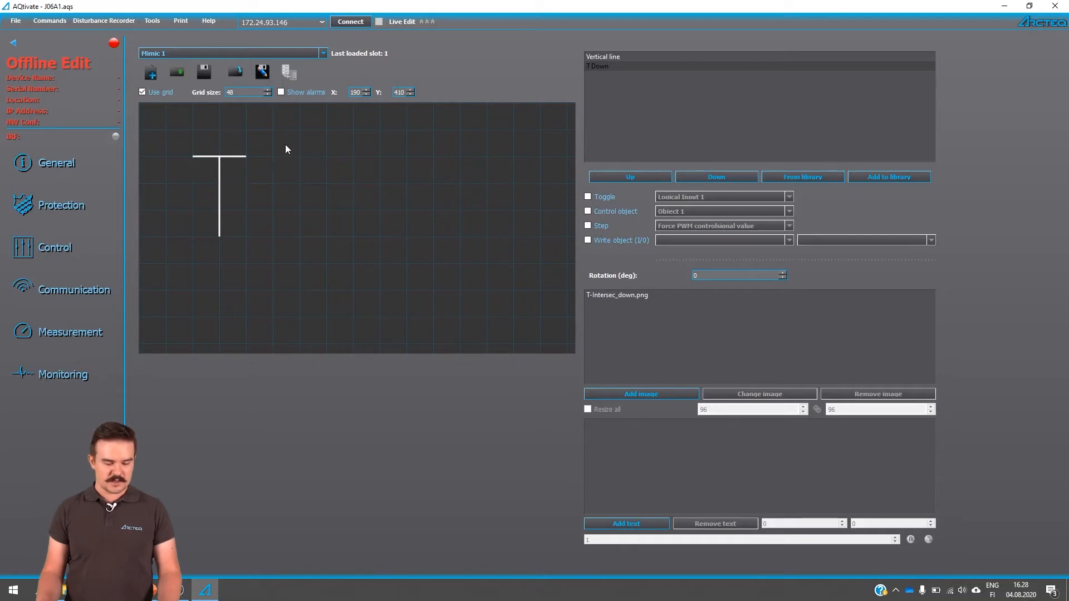
right_click(286, 149)
left_click(293, 150)
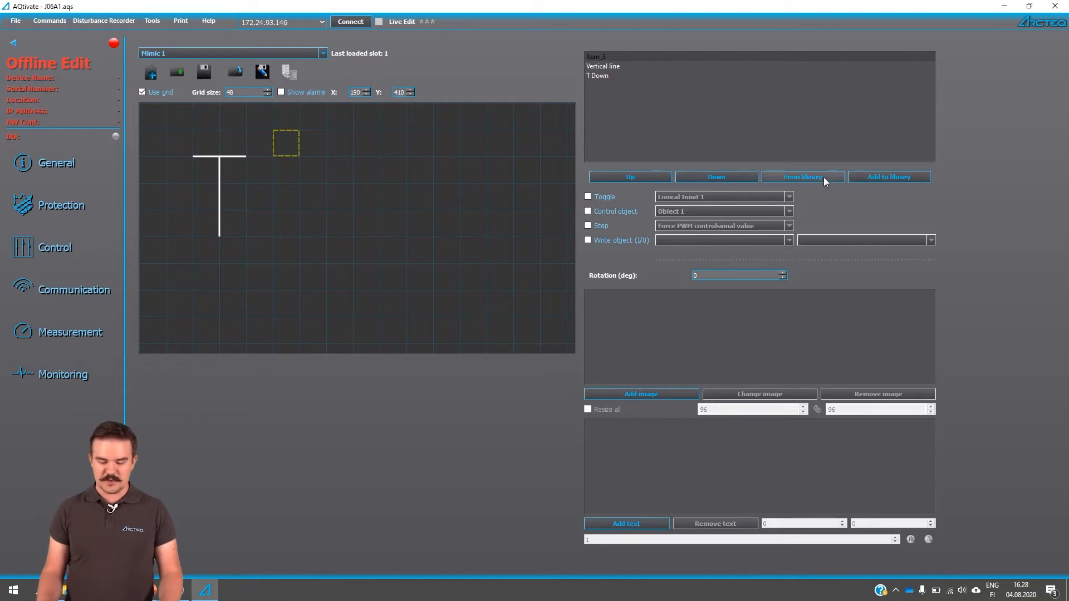
Add the Motor green image from the Motor symbols folder on the Desktop to the new item.
left_click(646, 395)
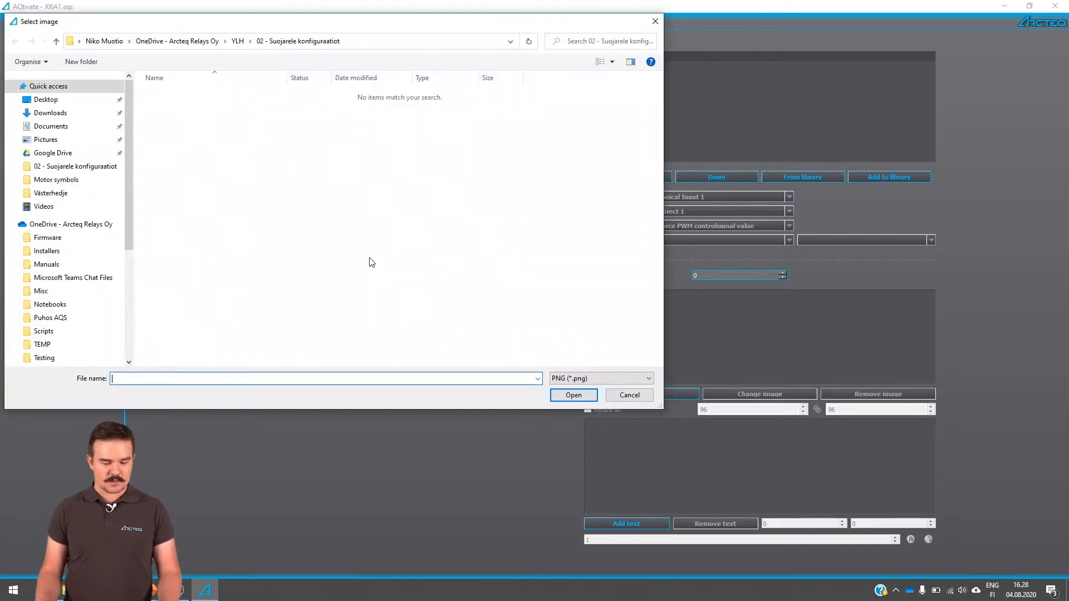
left_click(45, 101)
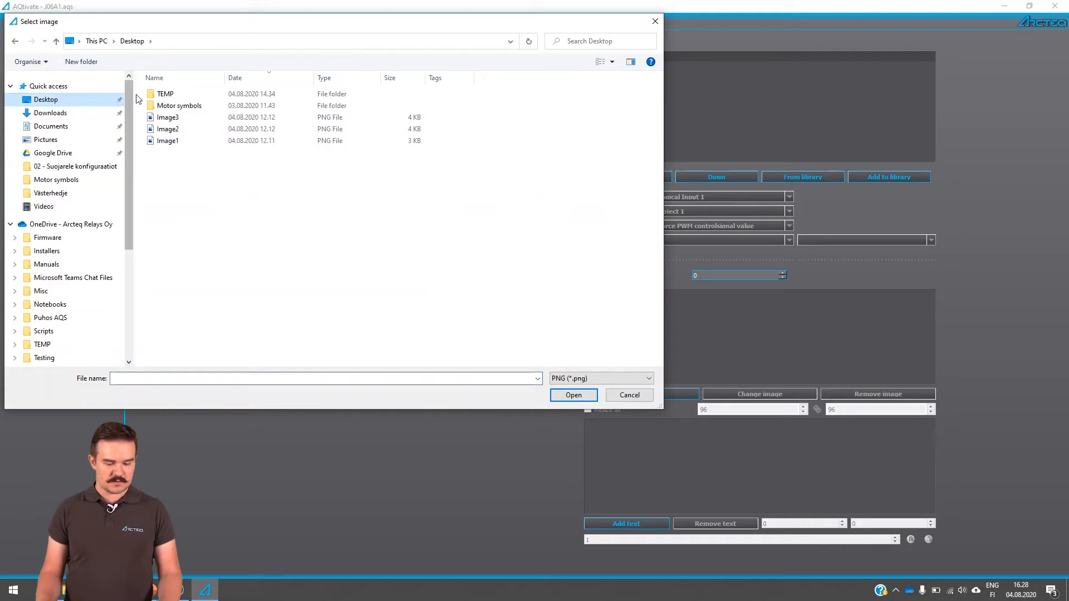
double_click(177, 106)
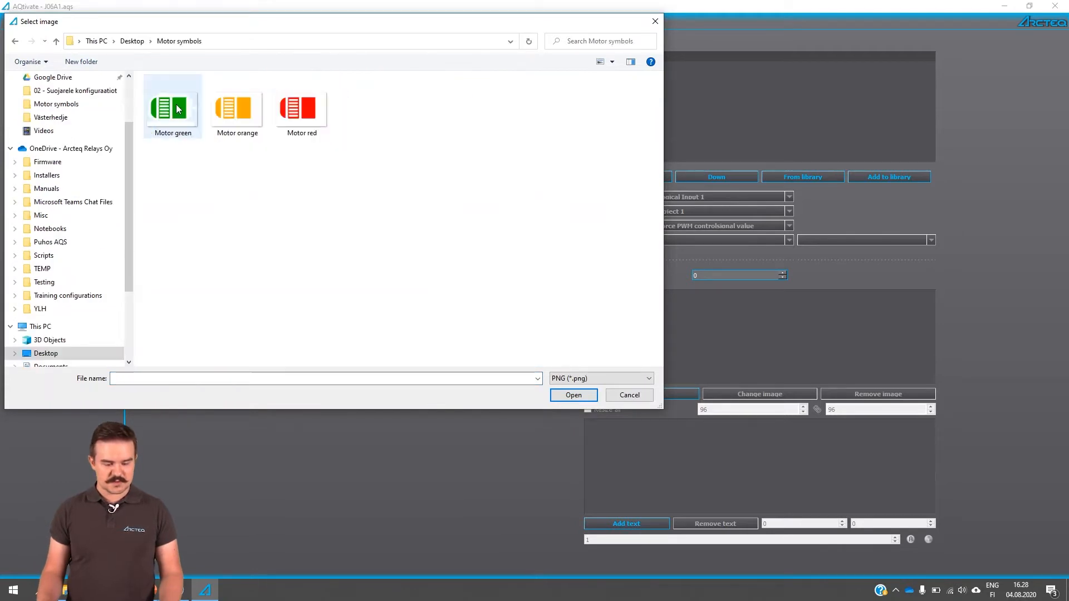
left_click(186, 116)
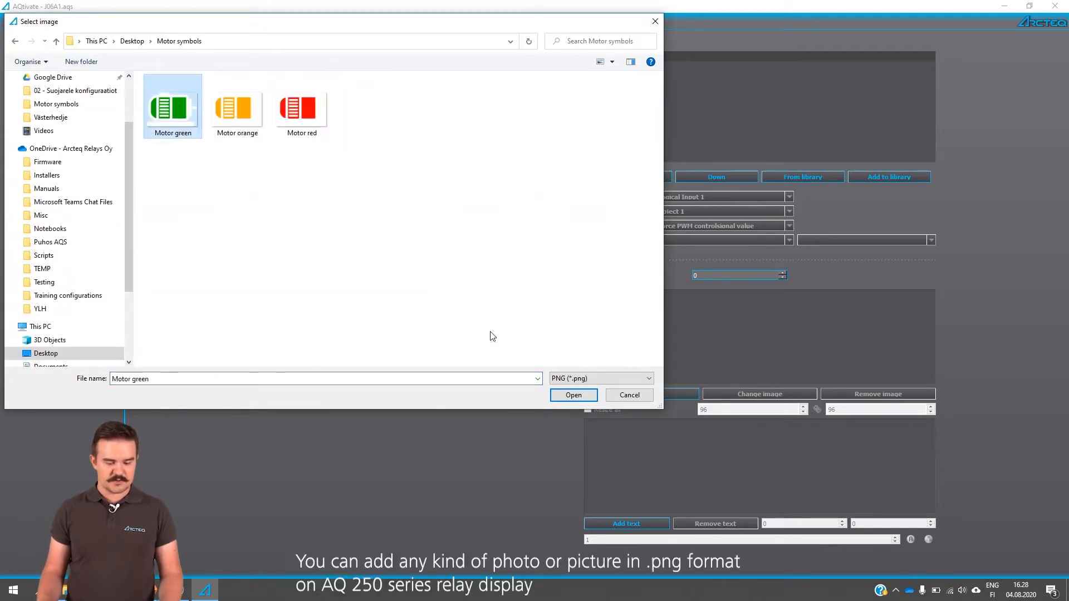
left_click(577, 398)
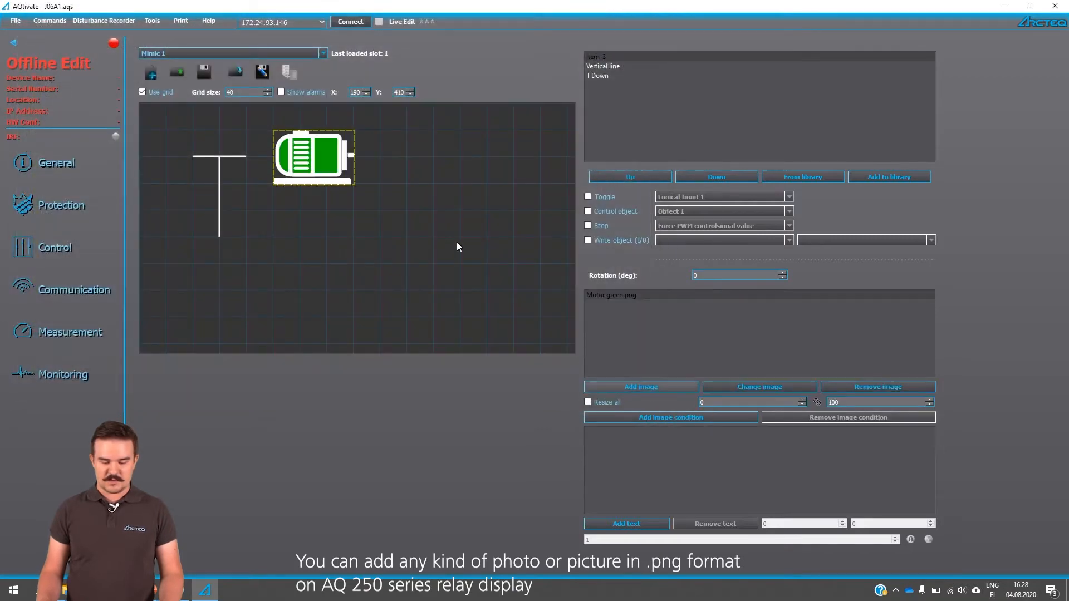
Add the Motor red image from the Motor symbols folder as a second image of the motor item.
mouse_move(316, 163)
left_mouse_down()
mouse_move(356, 193)
mouse_move(312, 156)
left_mouse_up()
left_click(634, 299)
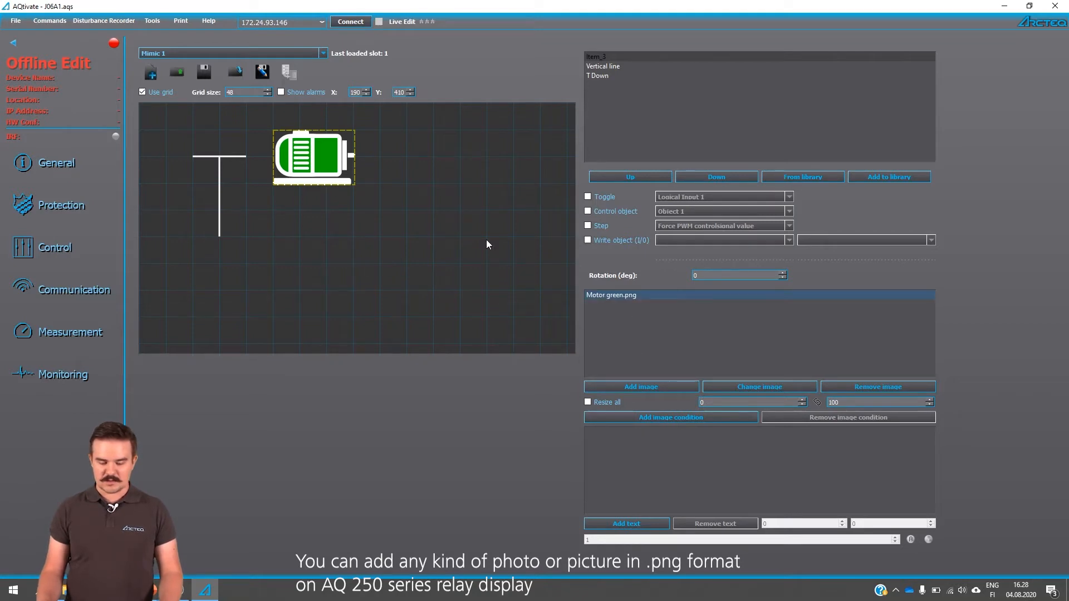
left_click(630, 384)
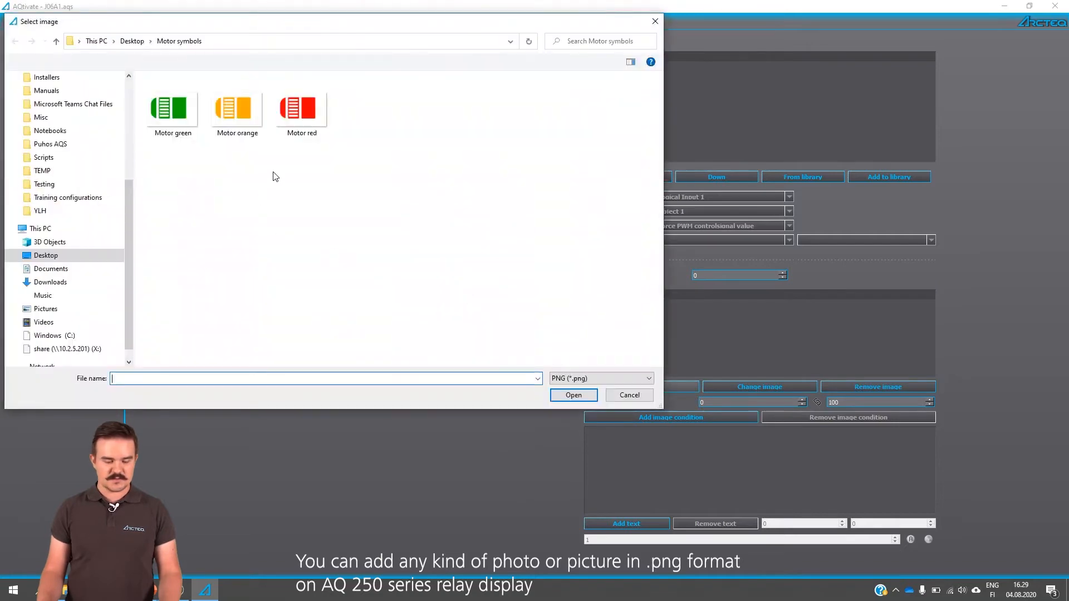
left_click(302, 114)
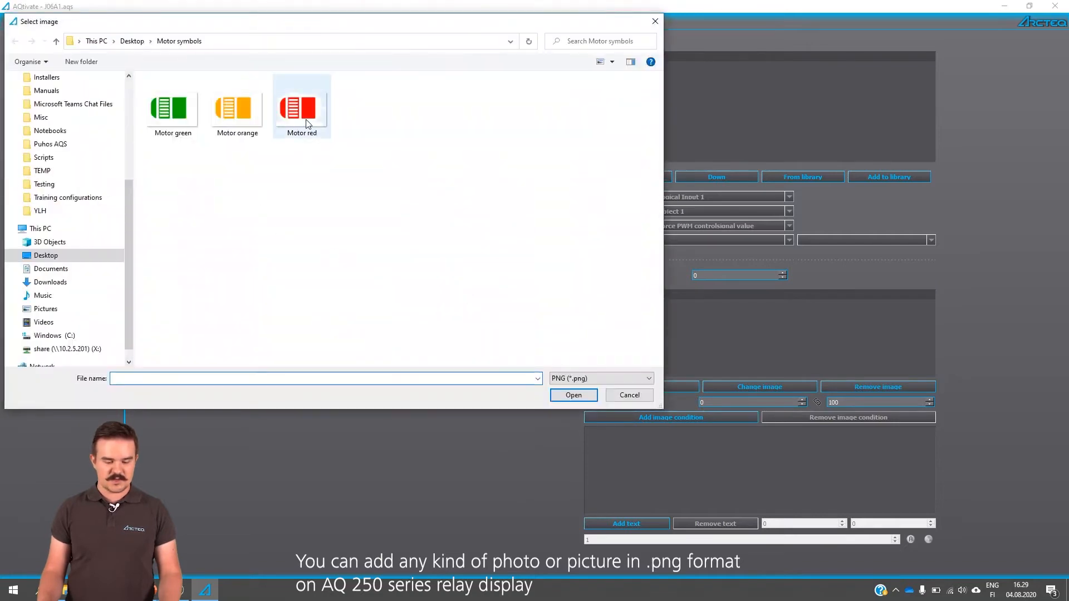
left_click(566, 397)
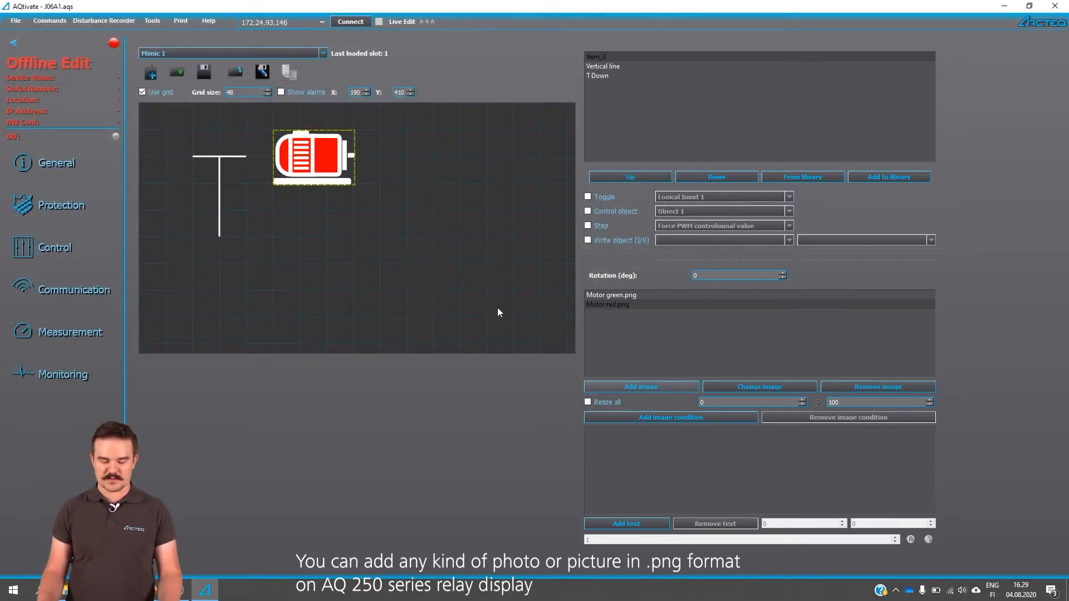
Move the motor item one grid cell to the right and two cells down.
left_click(606, 295)
left_click(606, 304)
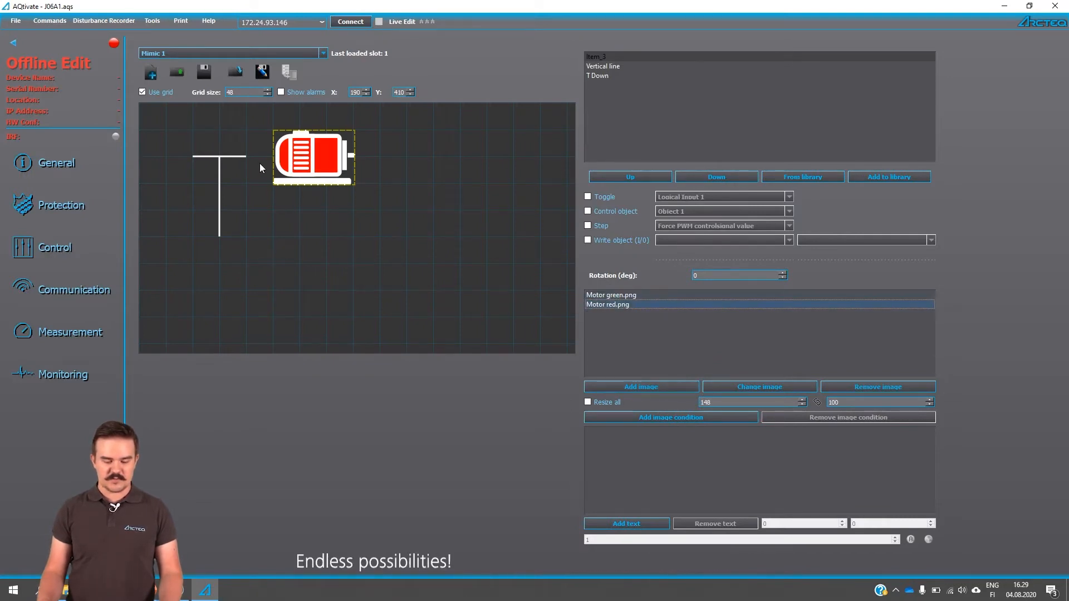
left_click_drag(312, 163, 349, 228)
Compare the motor item's green and red images by switching between them, then deselect the item.
left_click(593, 296)
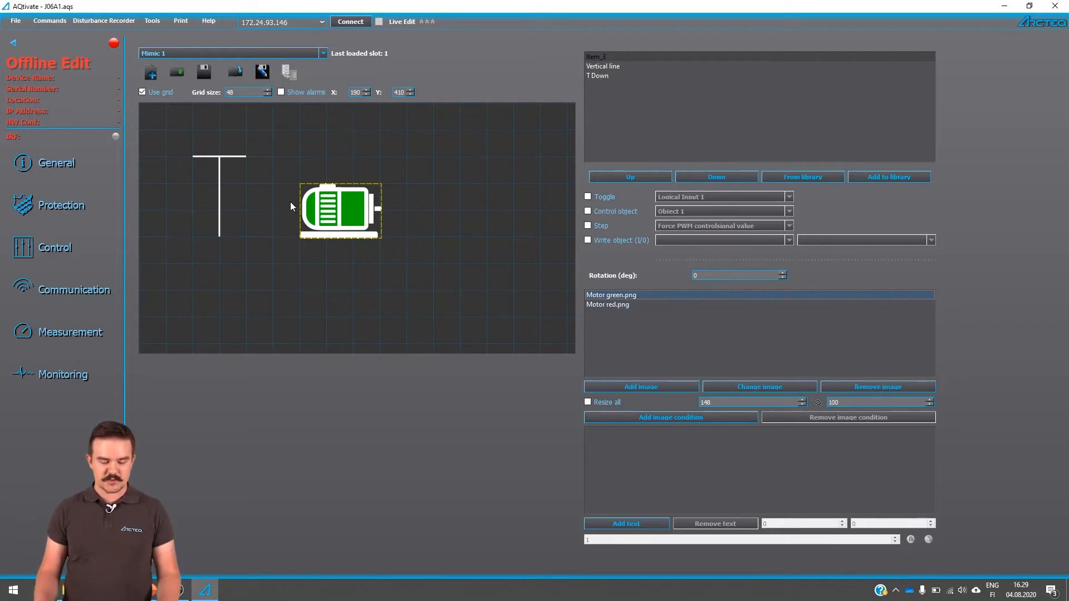
left_click(600, 306)
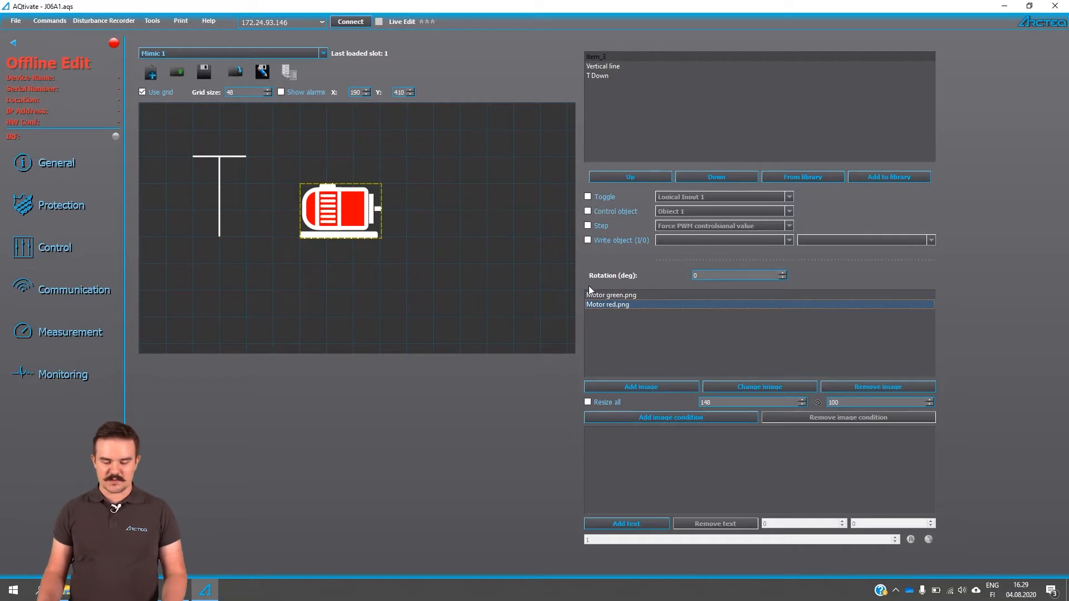
left_click(606, 295)
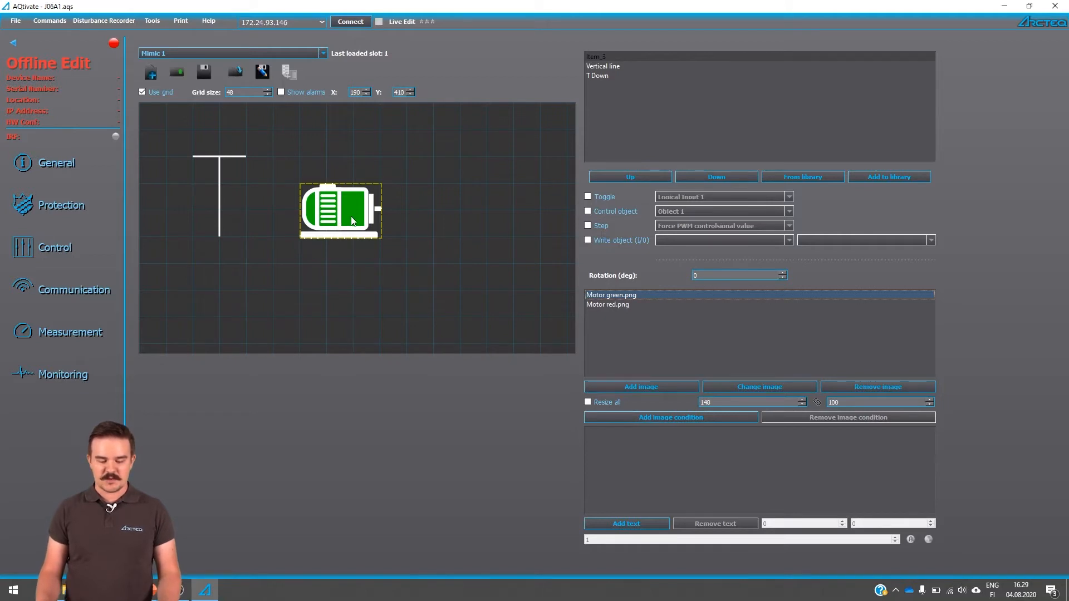
left_click(609, 305)
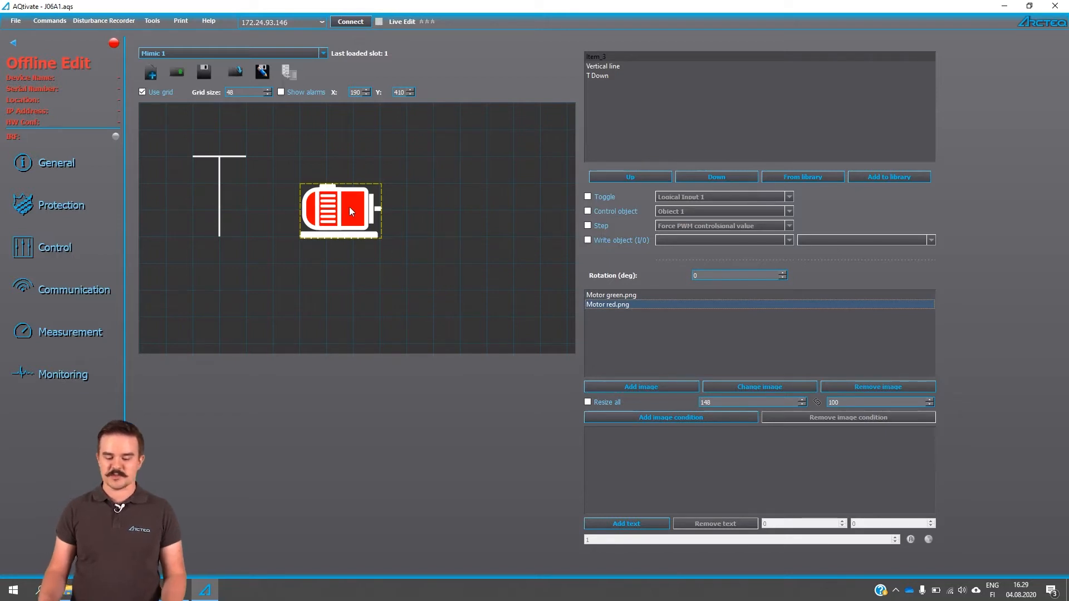
left_click(412, 209)
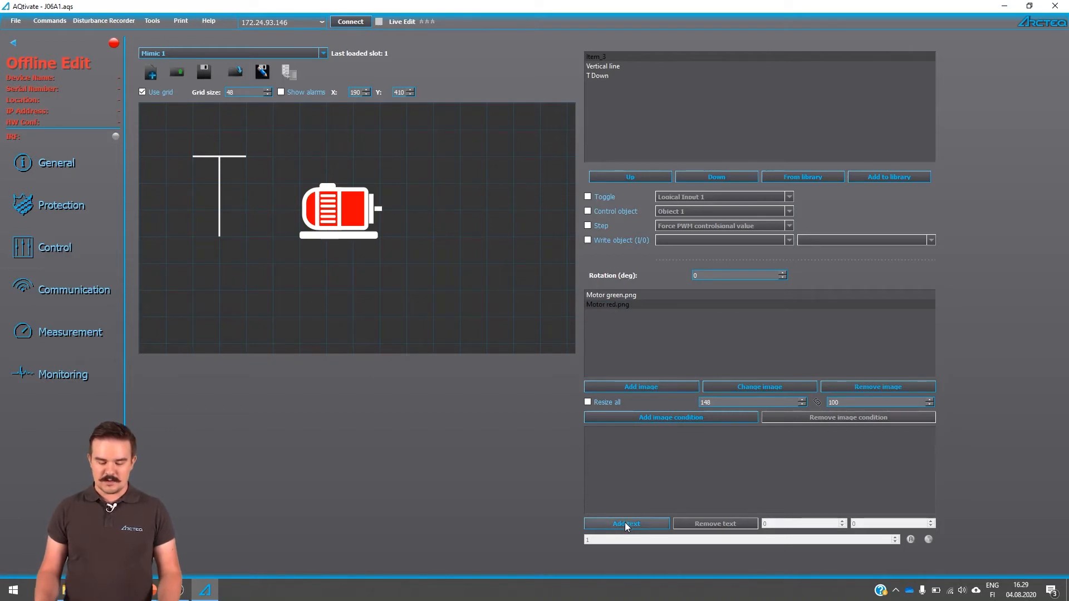
Add an image condition to Motor red.png and look through the parameters available for it.
left_click(629, 306)
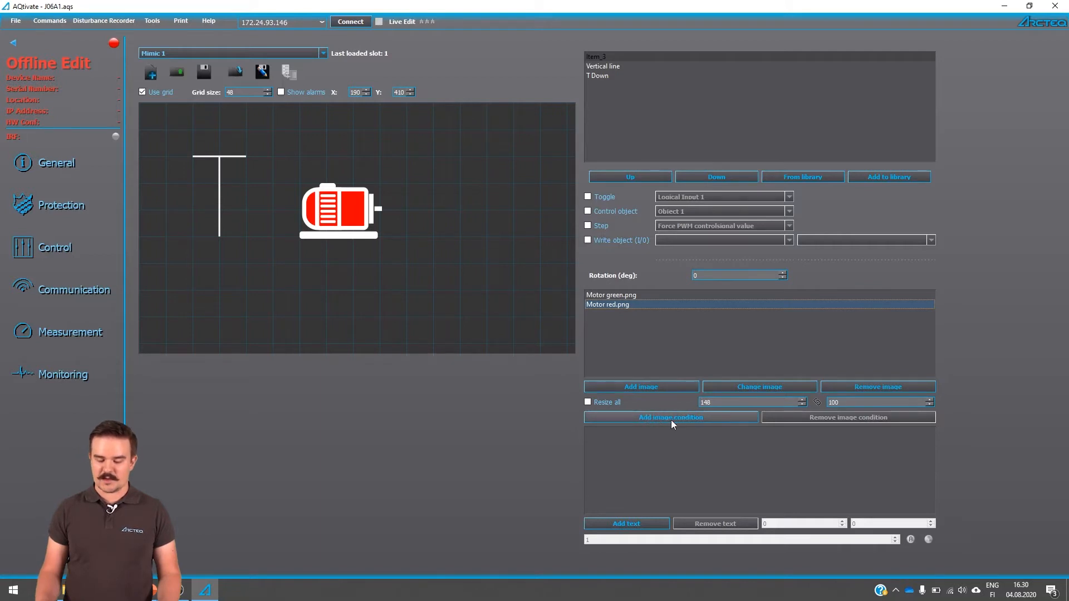
left_click(687, 420)
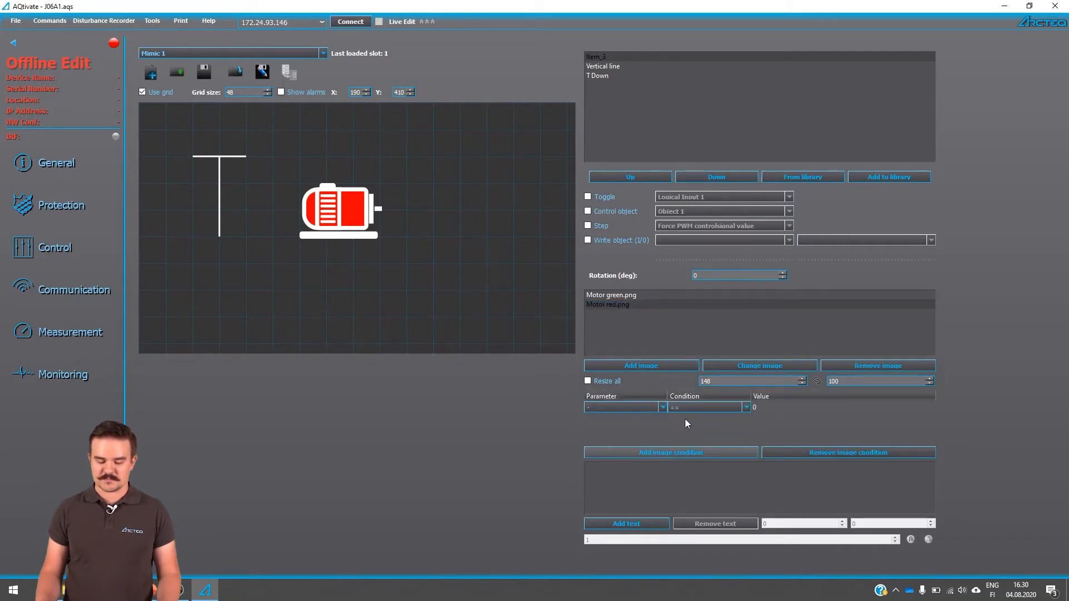
left_click(642, 409)
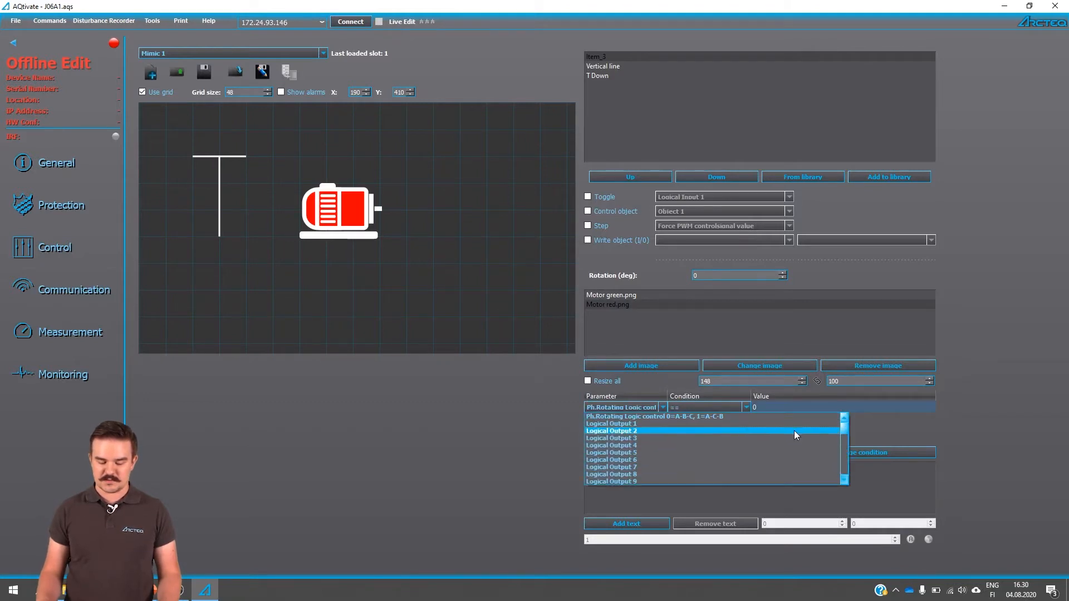
left_click(849, 430)
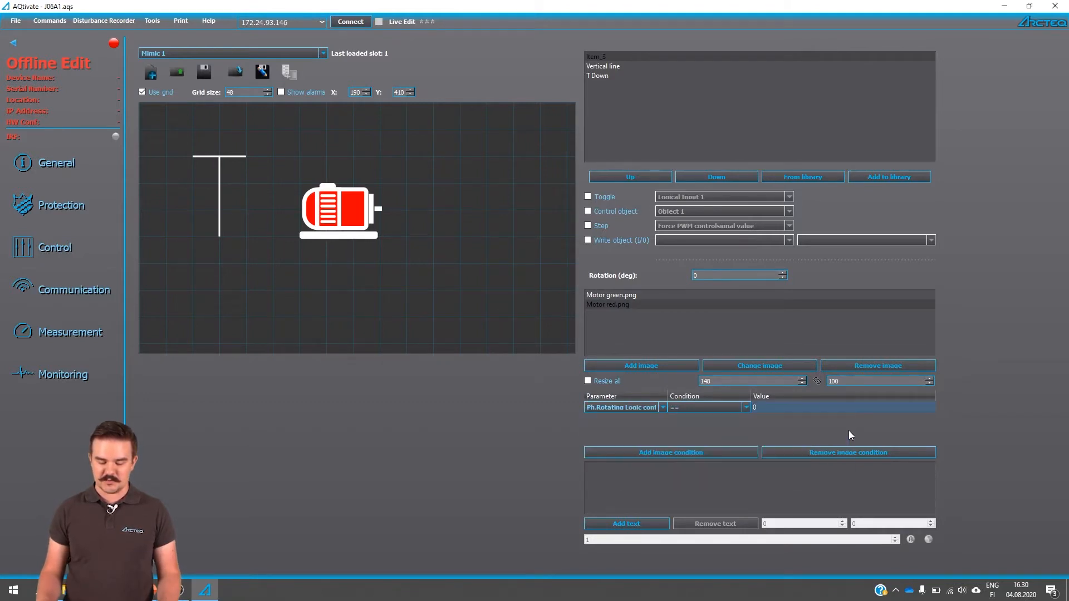
left_click(646, 410)
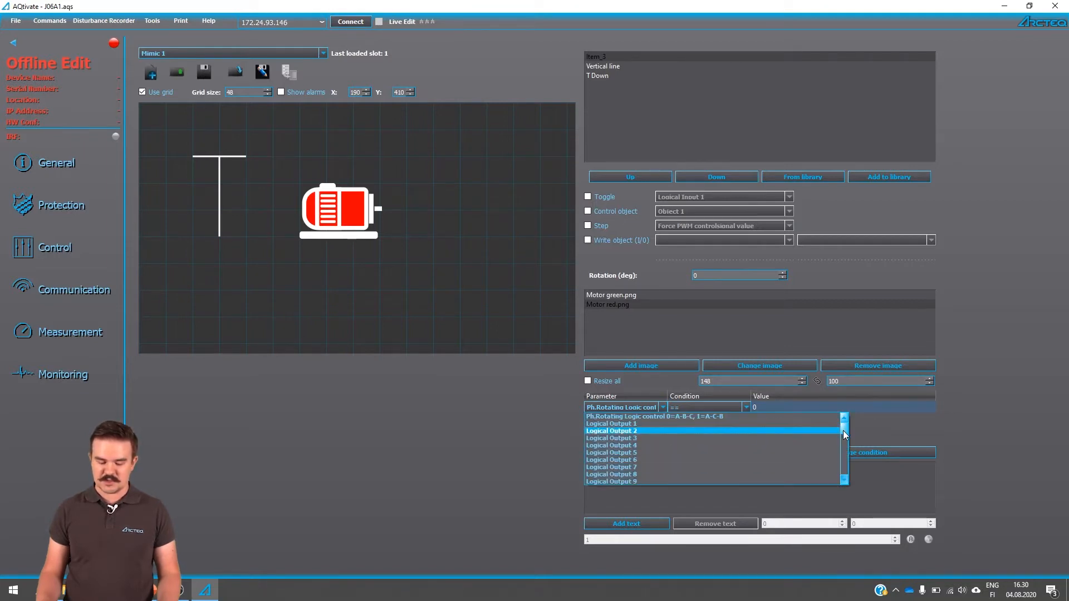
mouse_move(844, 430)
left_mouse_down()
mouse_move(846, 478)
mouse_move(846, 426)
left_mouse_up()
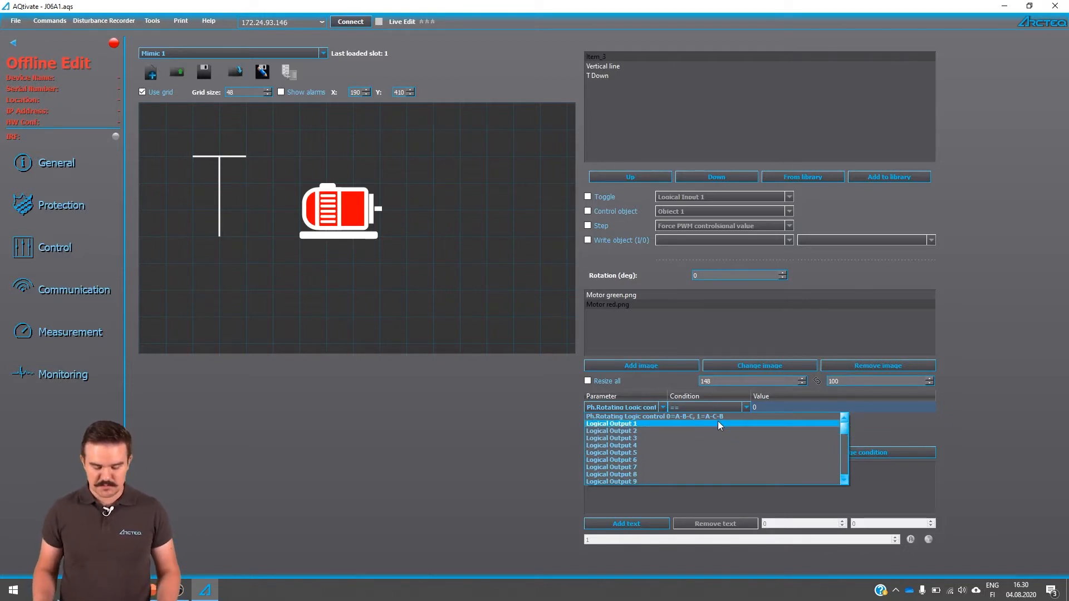
left_click(624, 392)
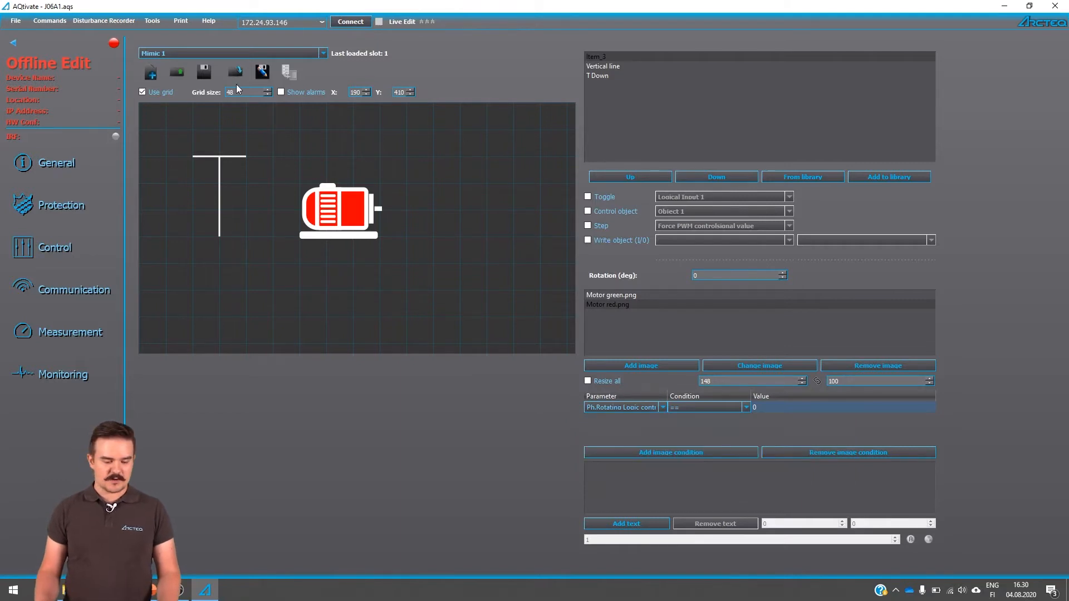
Open the 250 Logic Editor, clear the existing logic and create an empty logic page.
left_click(155, 21)
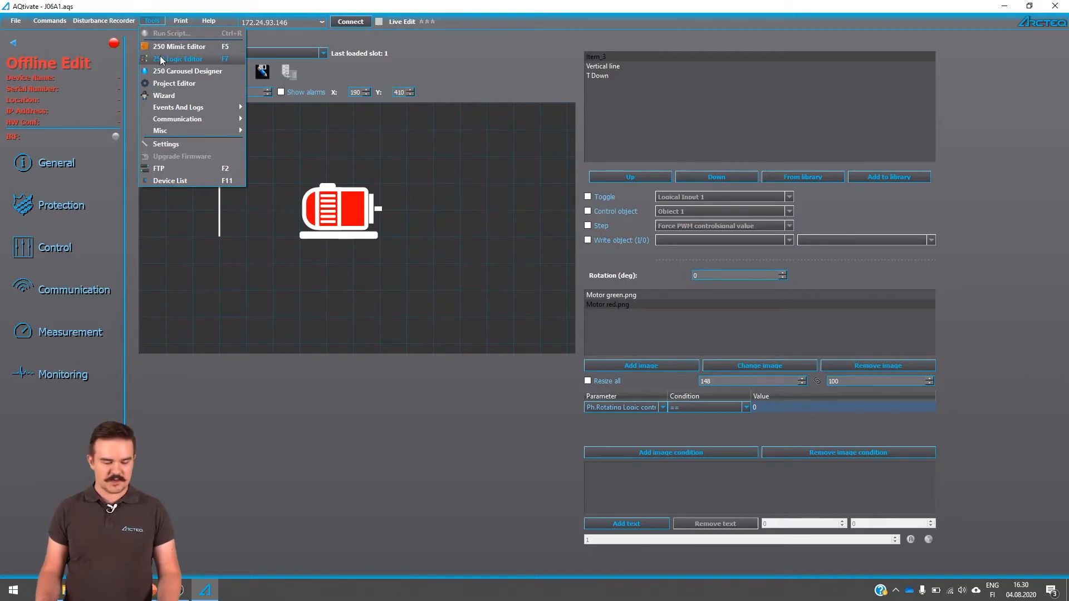
left_click(179, 58)
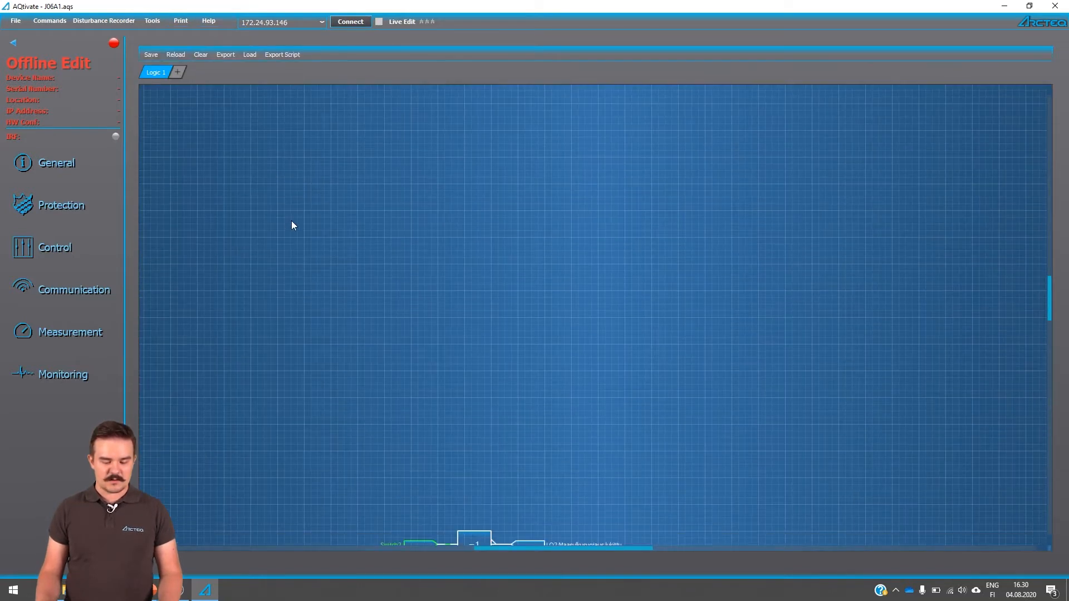
scroll(292, 224, "down", 1)
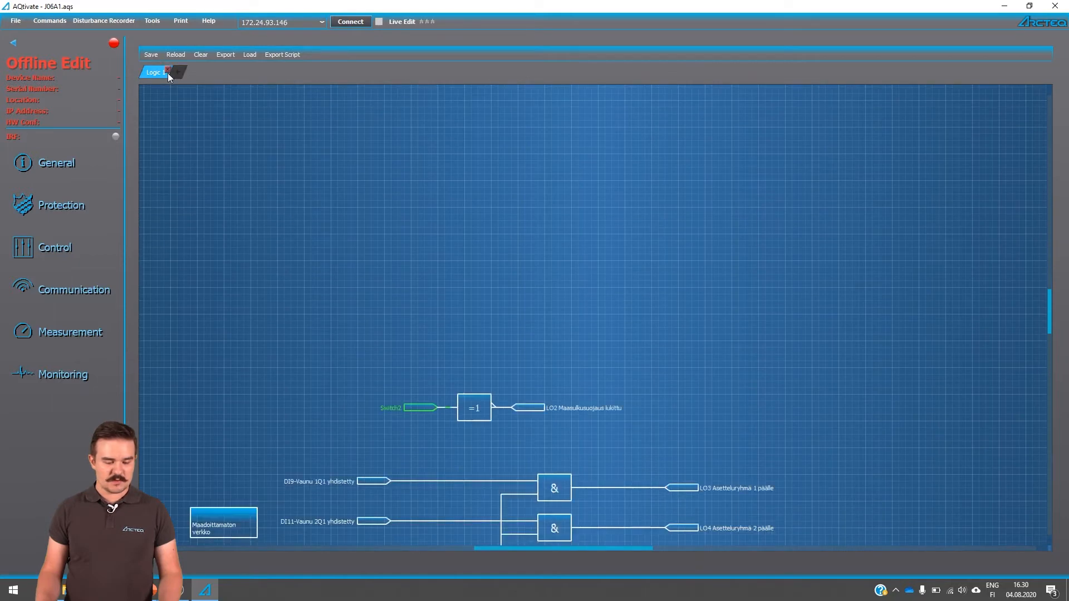
left_click(199, 56)
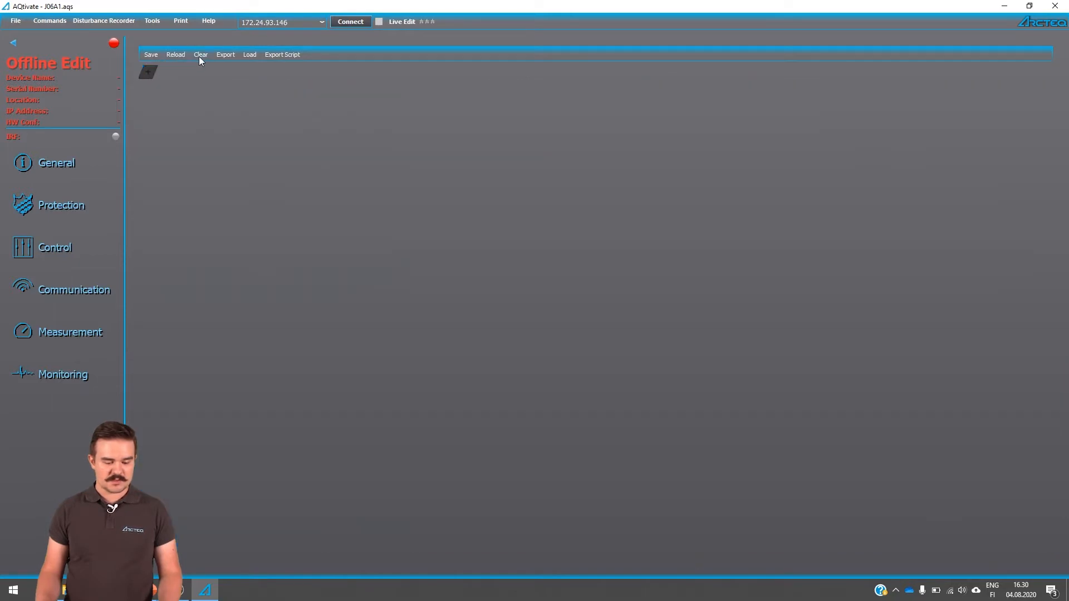
left_click(148, 71)
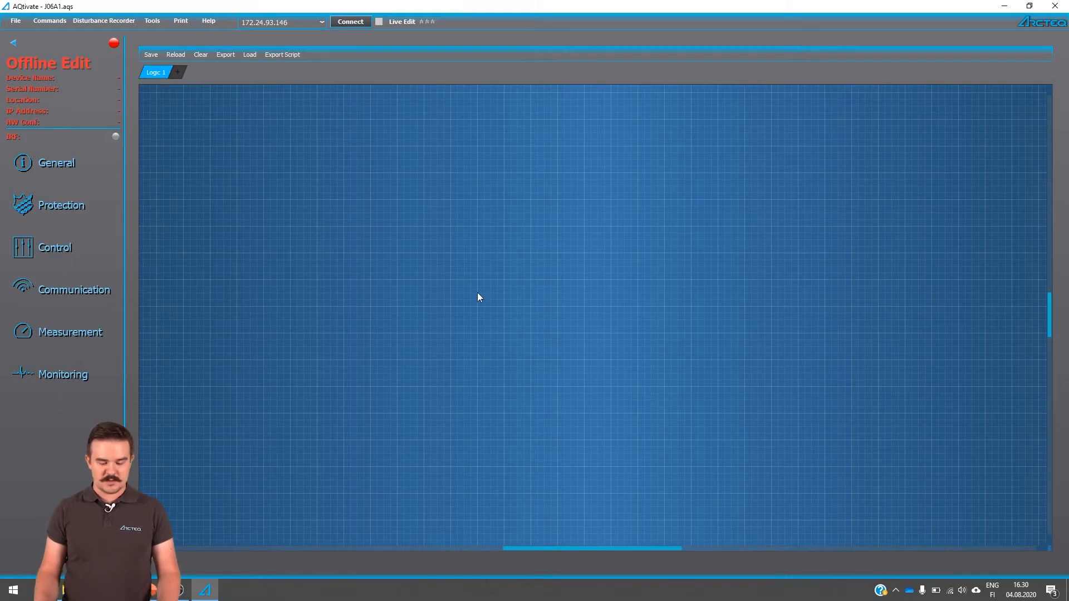
Place an INPUT gate on the logic page and a CONNECT gate level with it to its right.
double_click(422, 267)
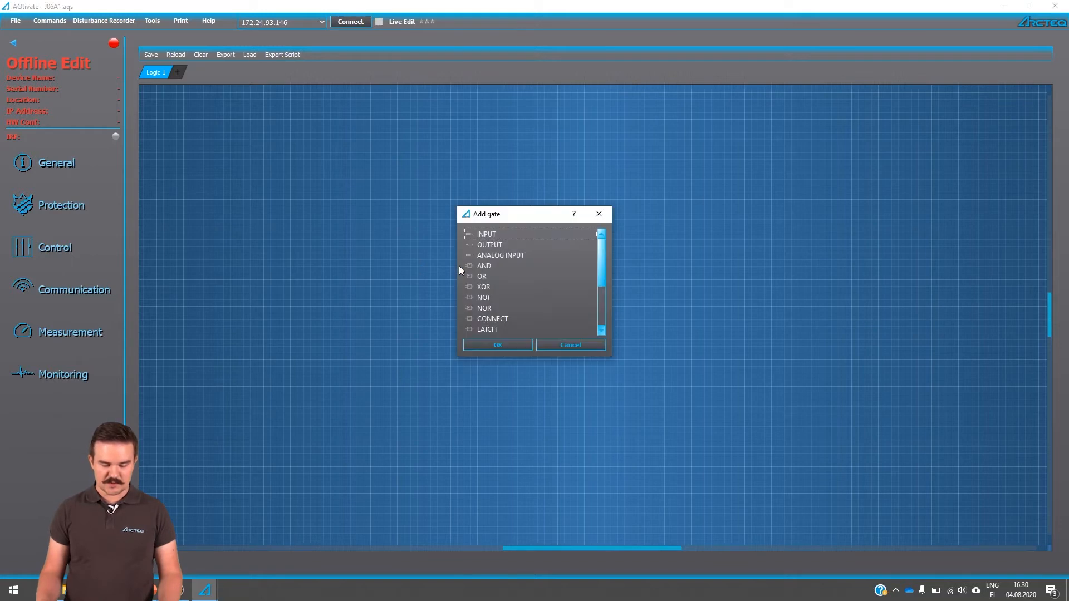
left_click(490, 238)
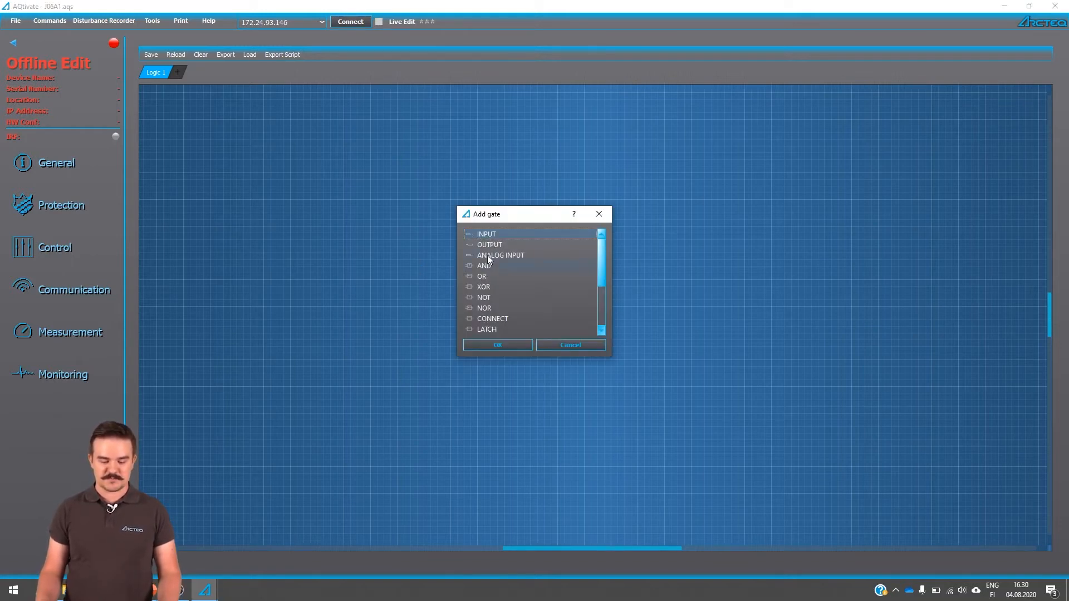
left_click(499, 347)
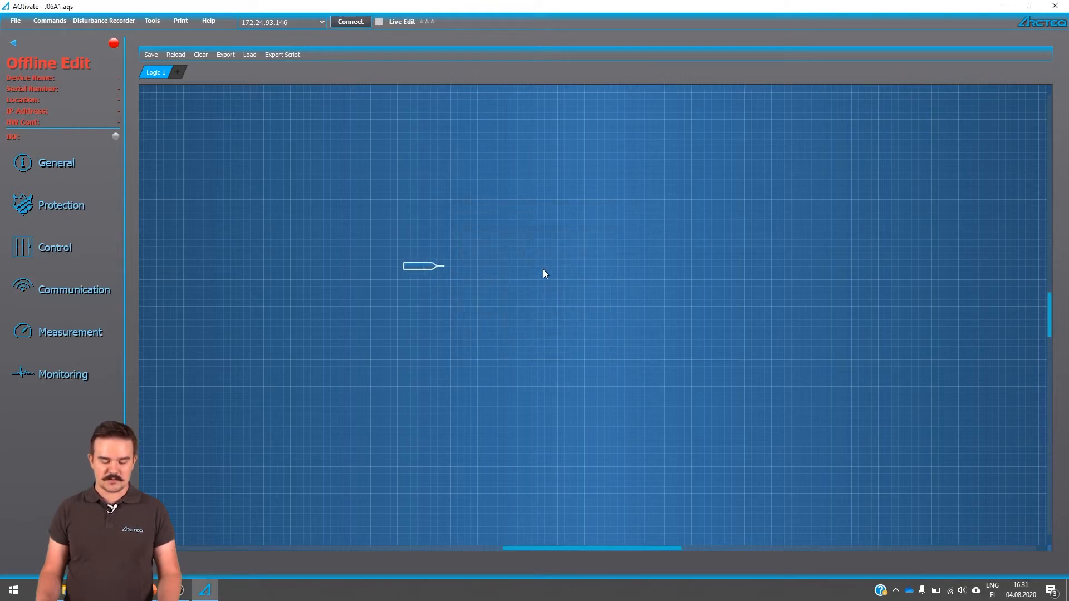
double_click(544, 273)
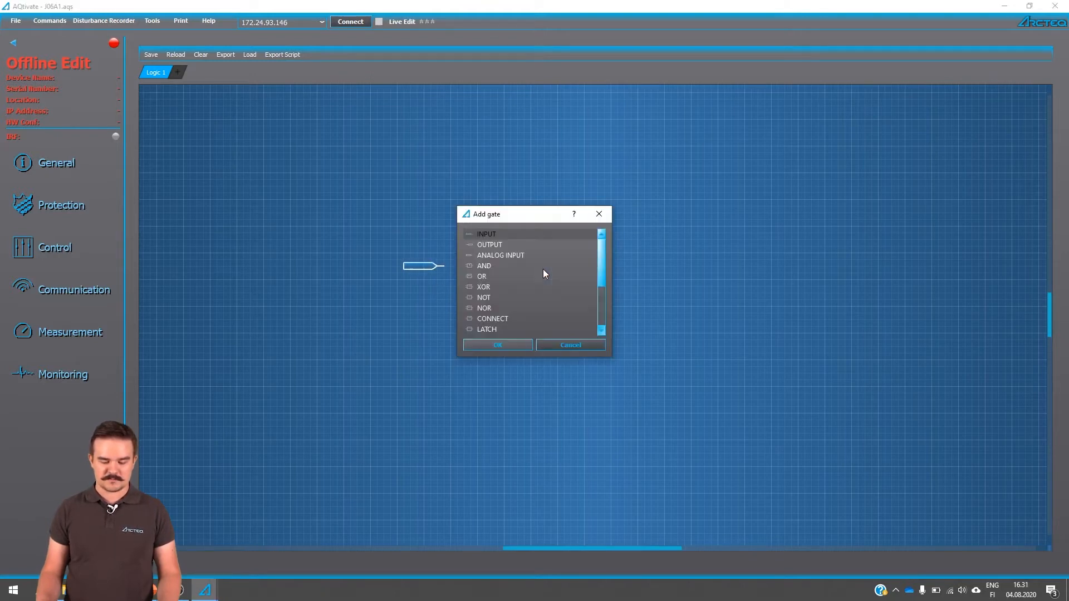
left_click(493, 315)
left_click(492, 346)
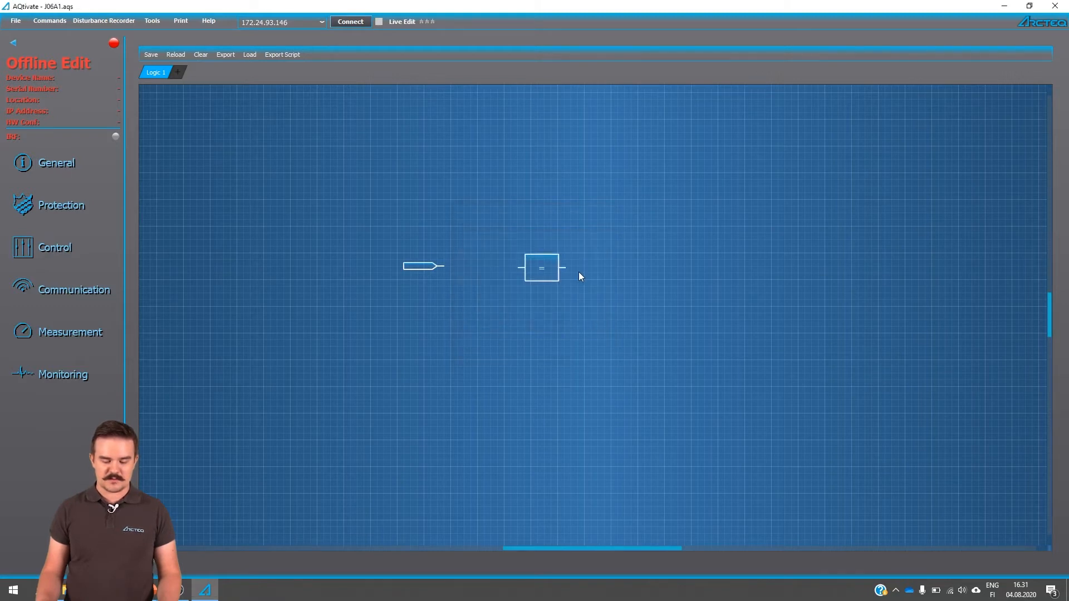
Add an OUTPUT gate level with the CONNECT gate on its right, and wire the input through the CONNECT gate to the output.
double_click(653, 267)
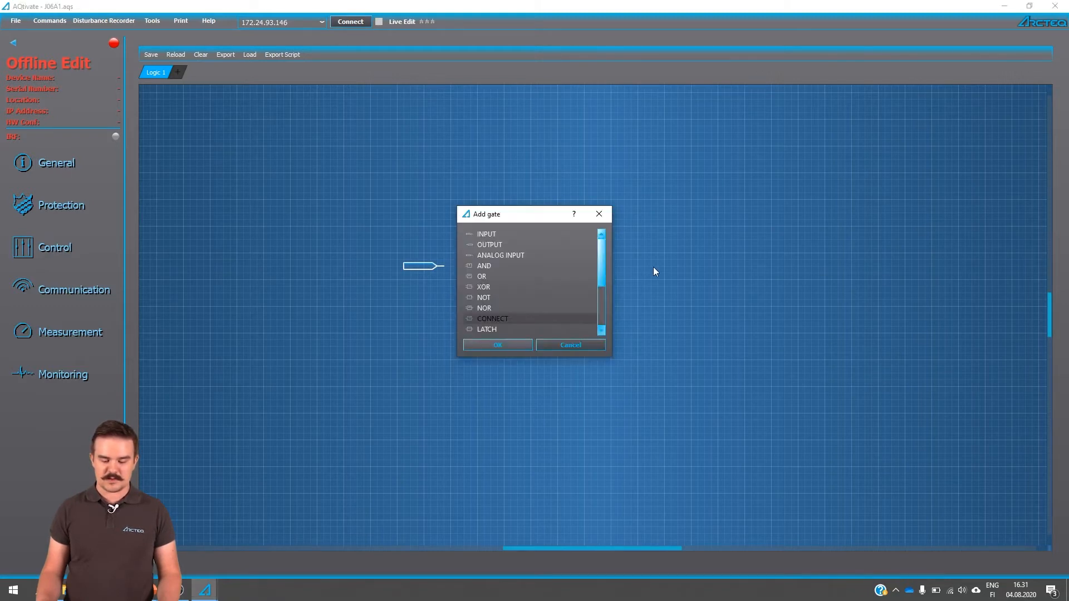
left_click(476, 245)
left_click(487, 346)
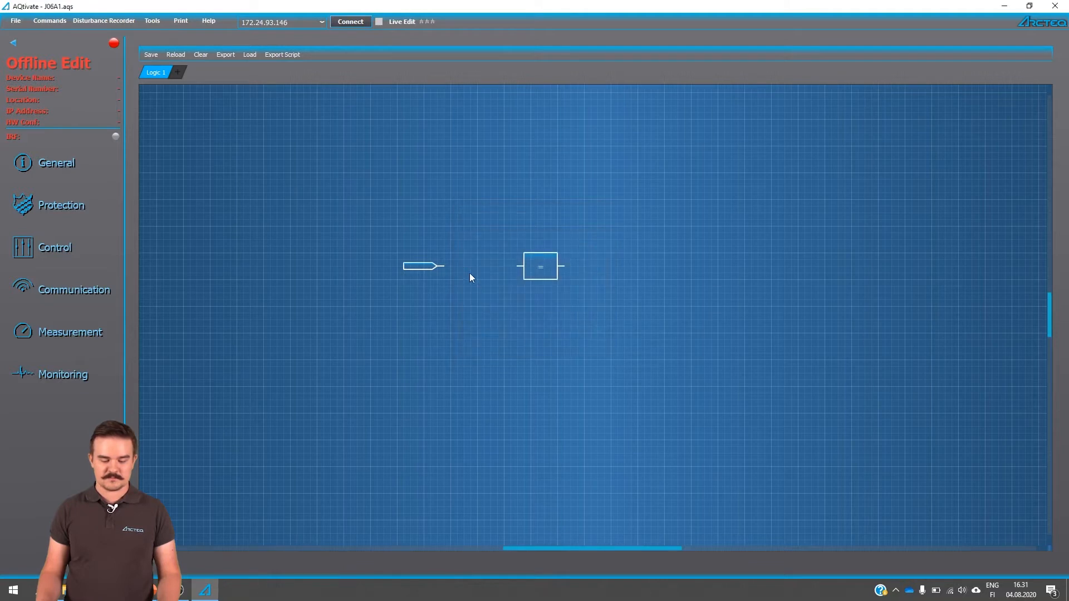
left_click_drag(441, 266, 478, 265)
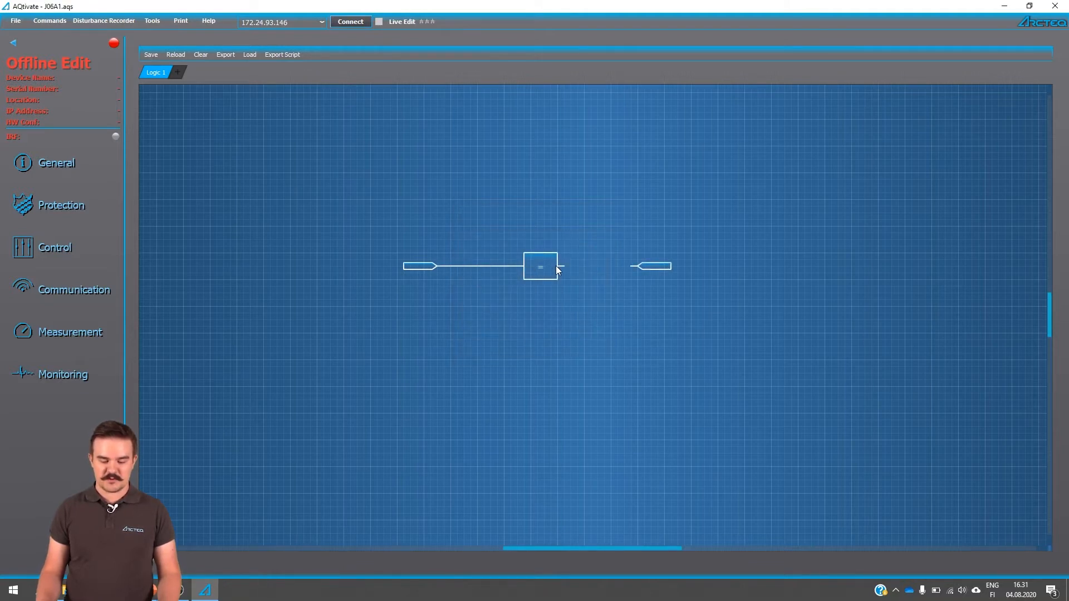
left_click_drag(633, 265, 633, 266)
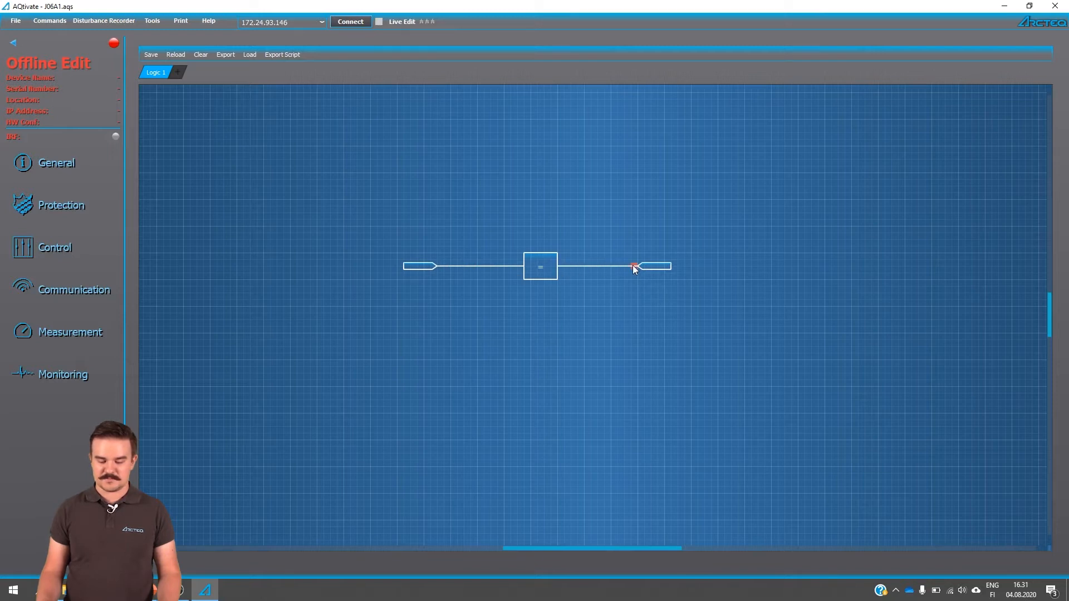
Assign Logical Output 10 to the output gate.
double_click(656, 265)
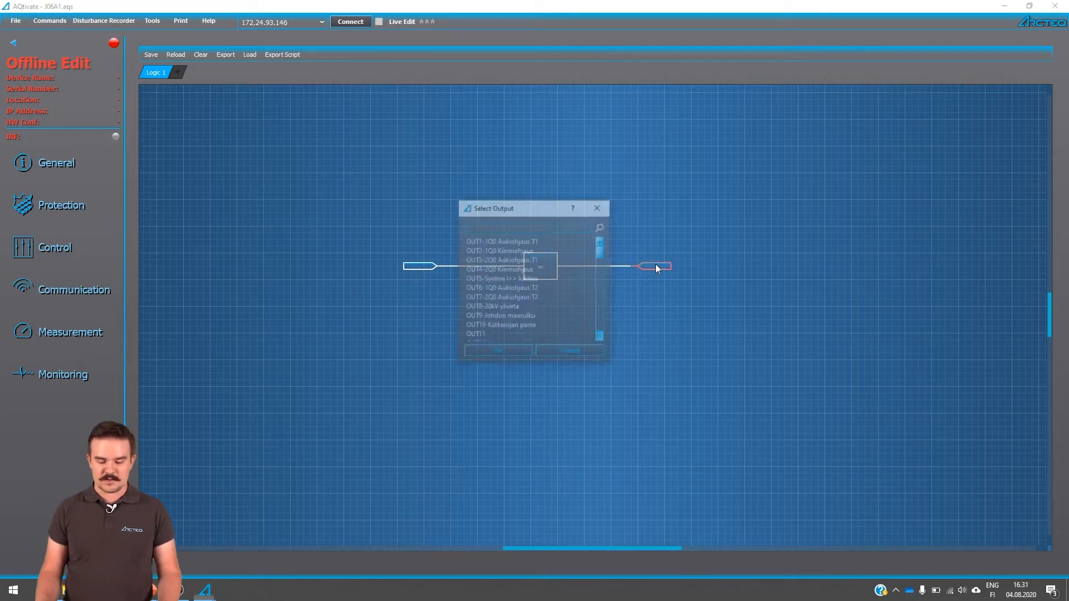
scroll(535, 275, "down", 6)
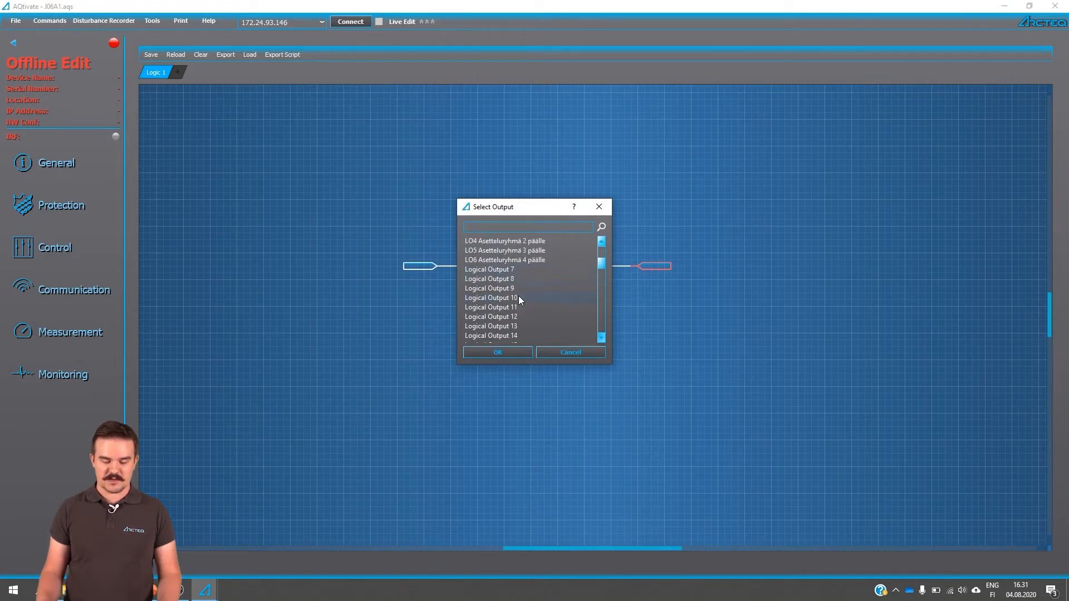
left_click(516, 298)
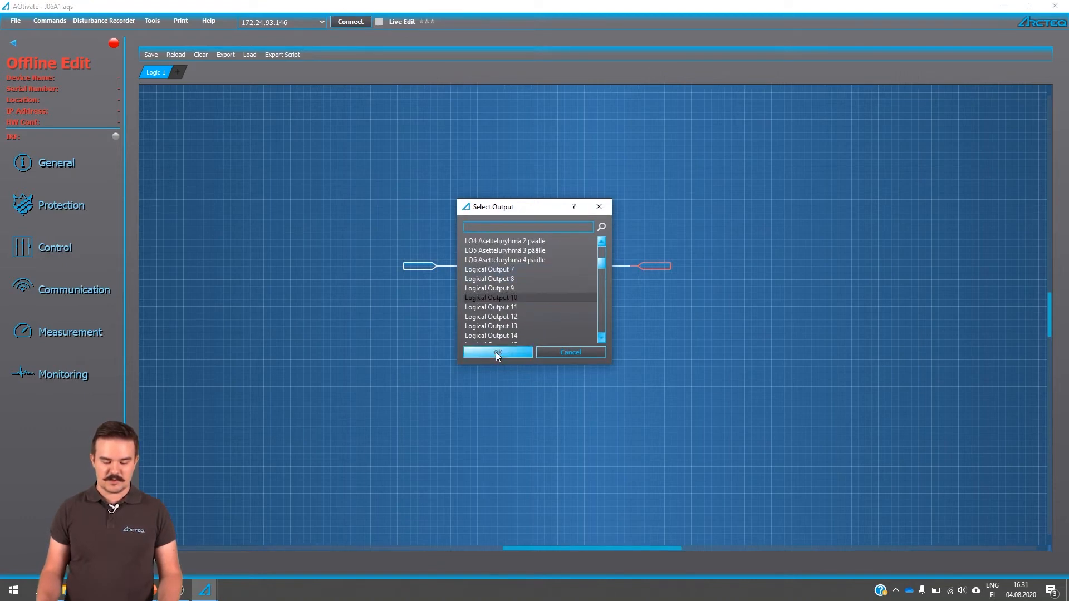
left_click(495, 352)
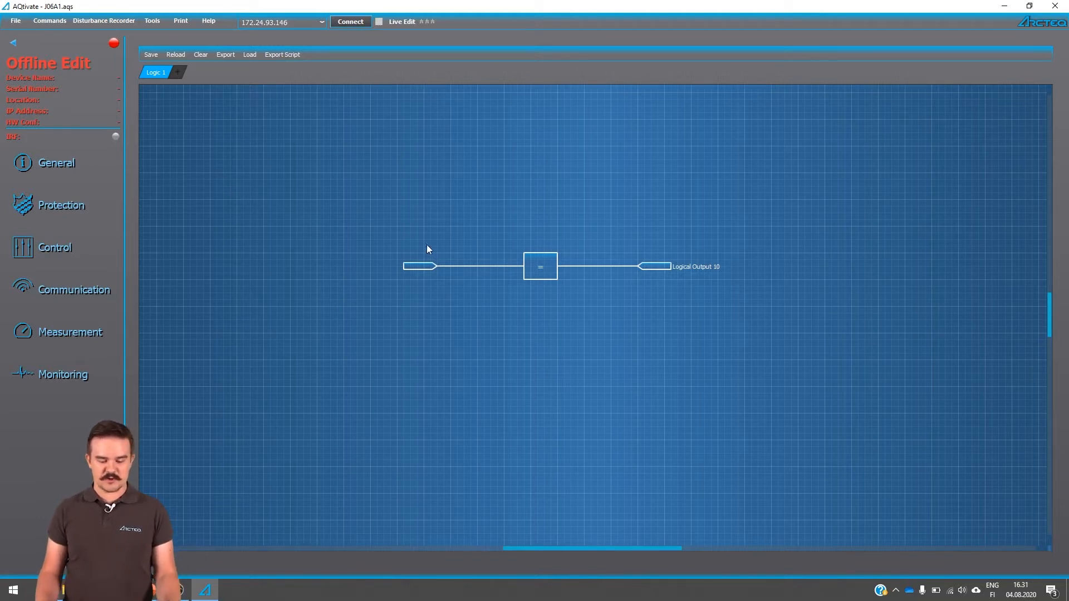
Search the input signals for "tempe" and assign GMAG Bridge1 temperature high to the input gate.
double_click(421, 268)
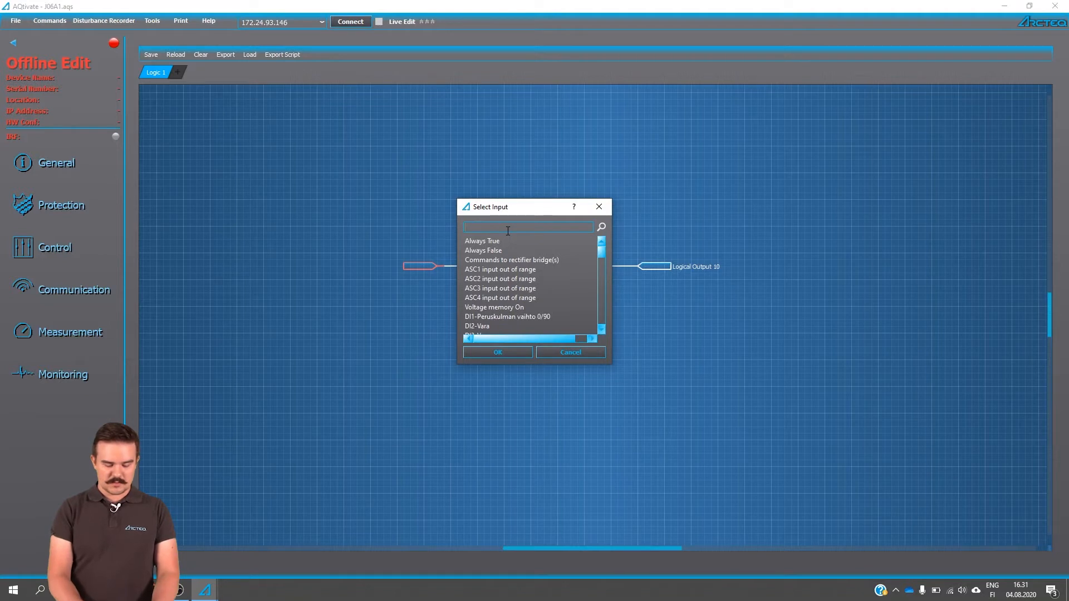
type("tempe")
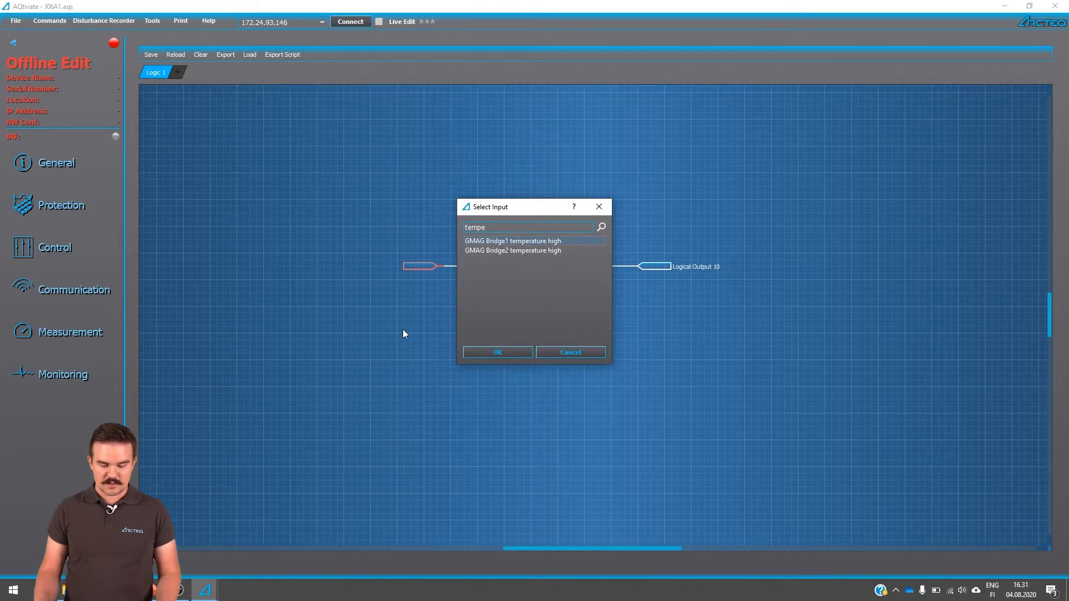
left_click(508, 352)
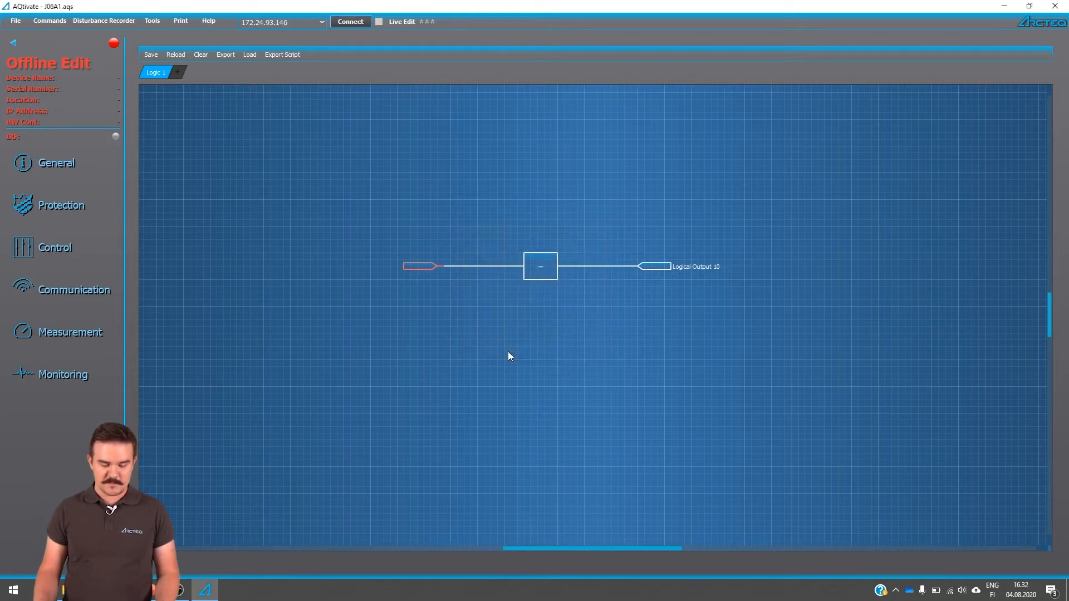
left_click(340, 274)
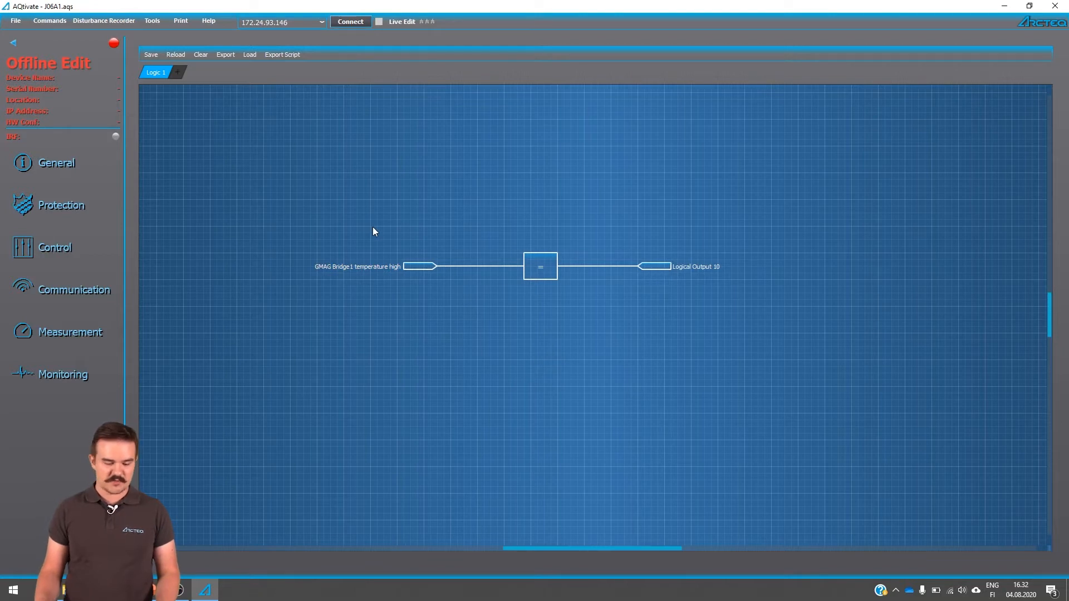
Save the logic and return to the mimic editor.
left_click(147, 54)
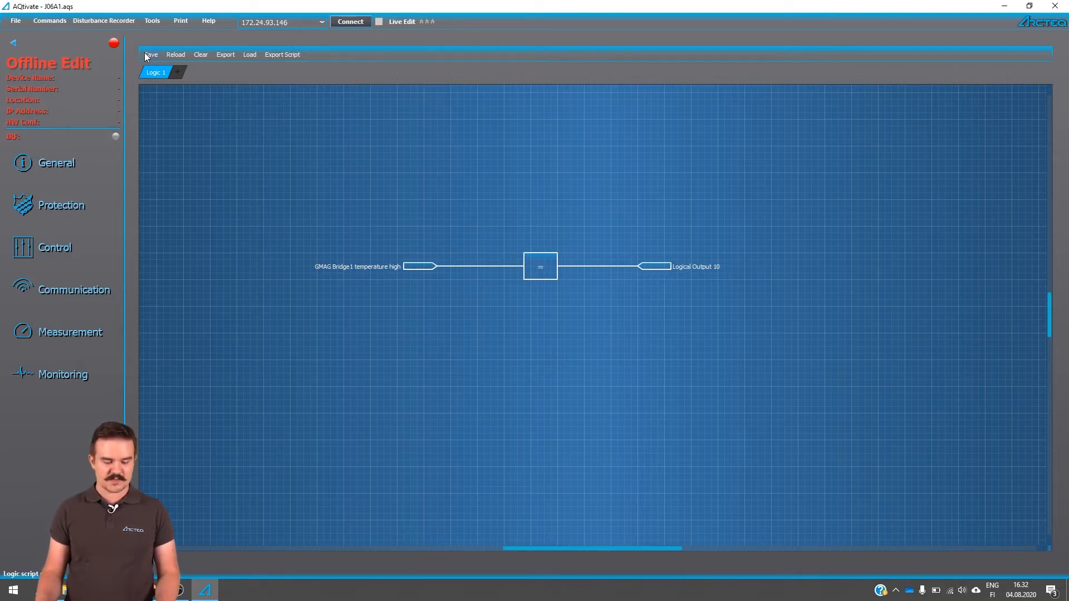
left_click(156, 21)
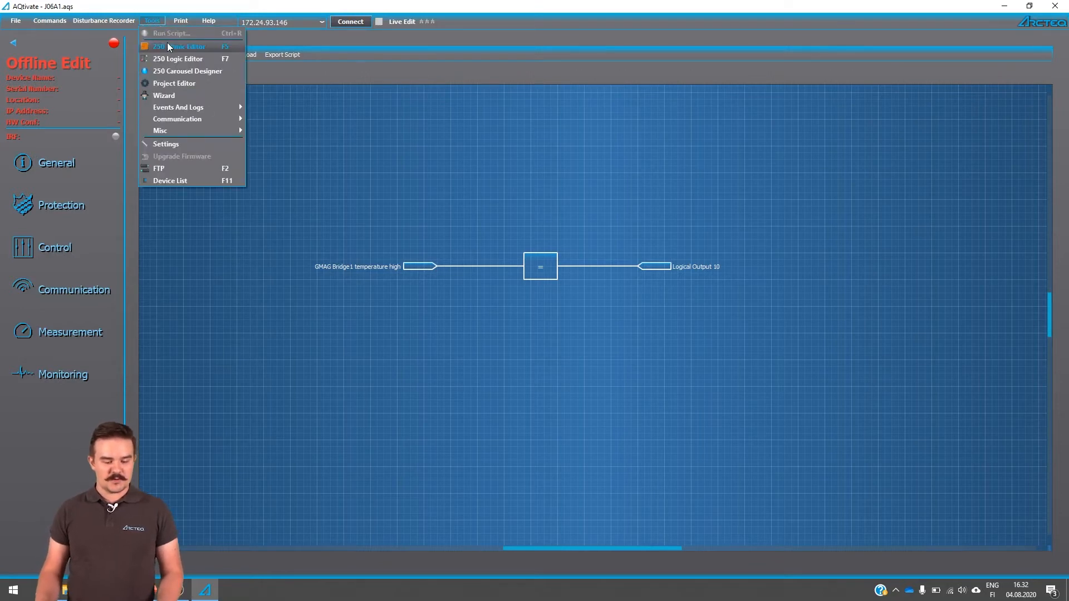
left_click(186, 48)
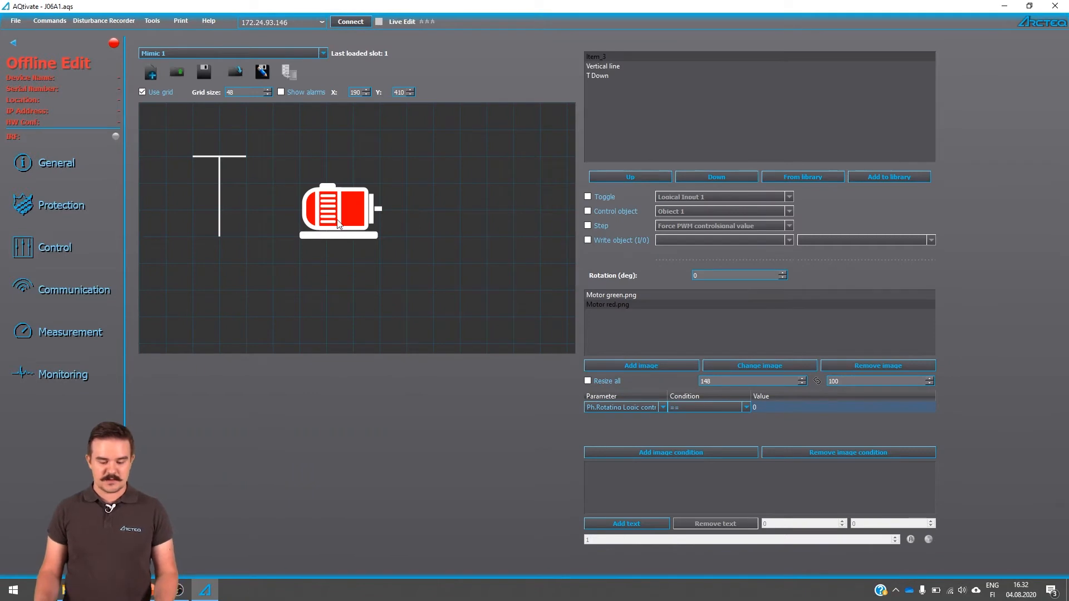
Set the motor item's Motor red.png image condition to Logical Output 10 == 1.
left_click(370, 226)
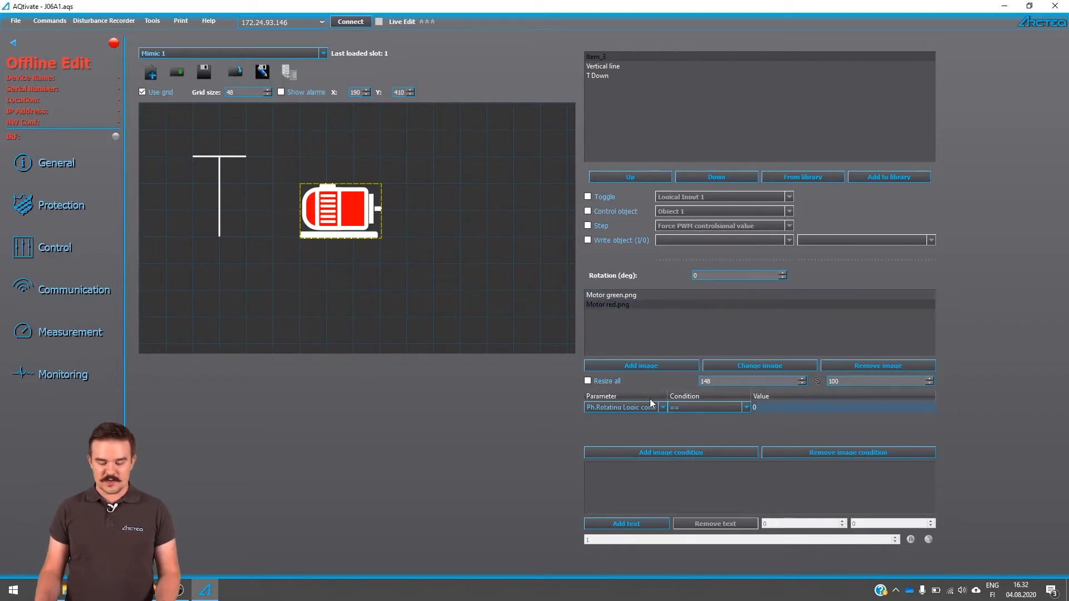
left_click(635, 406)
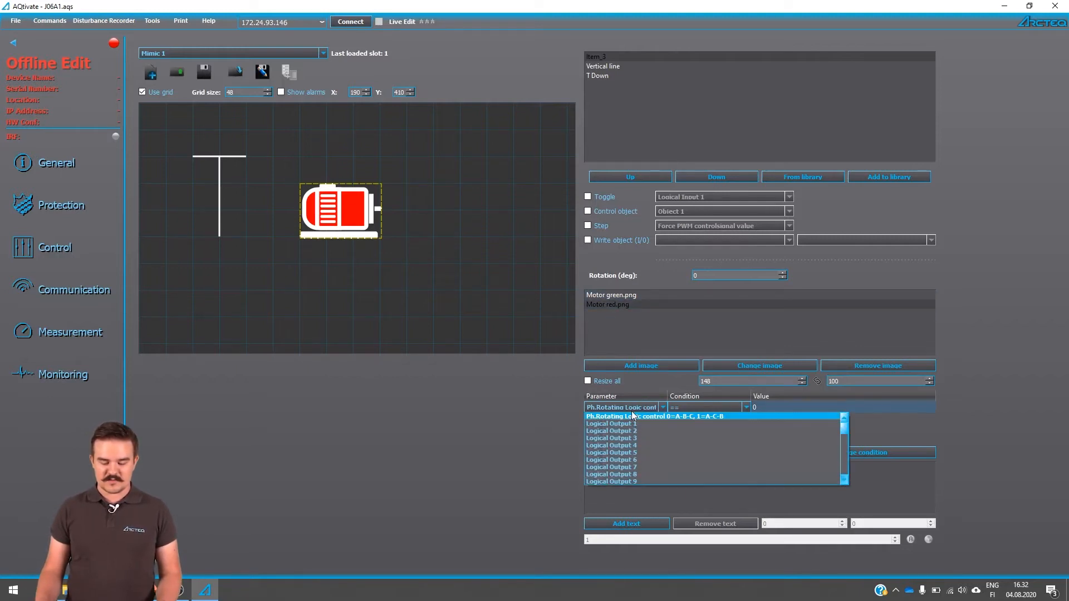
scroll(654, 457, "down", 1)
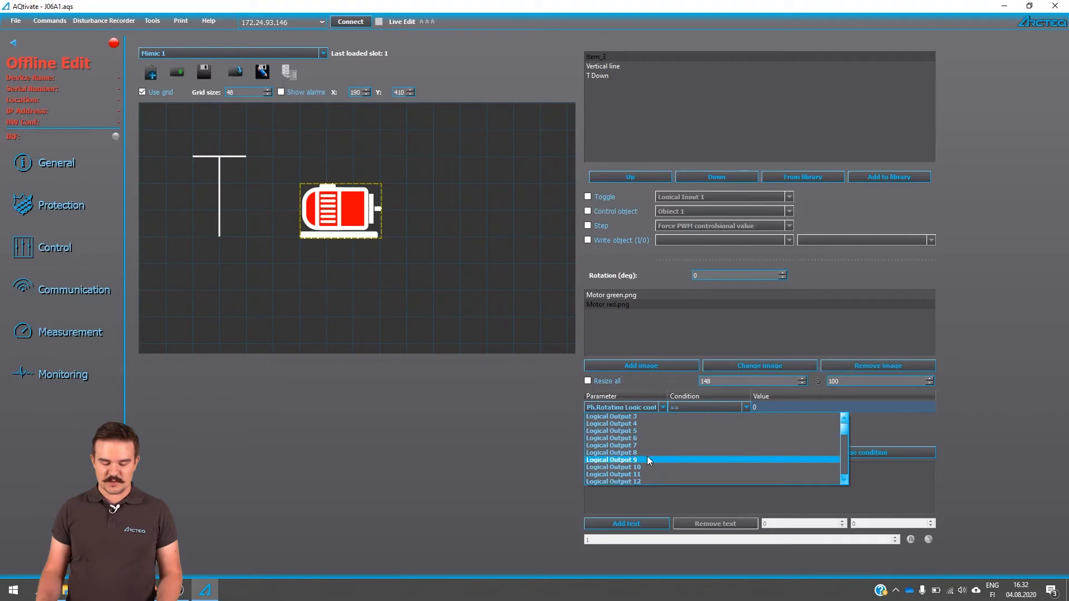
left_click(633, 468)
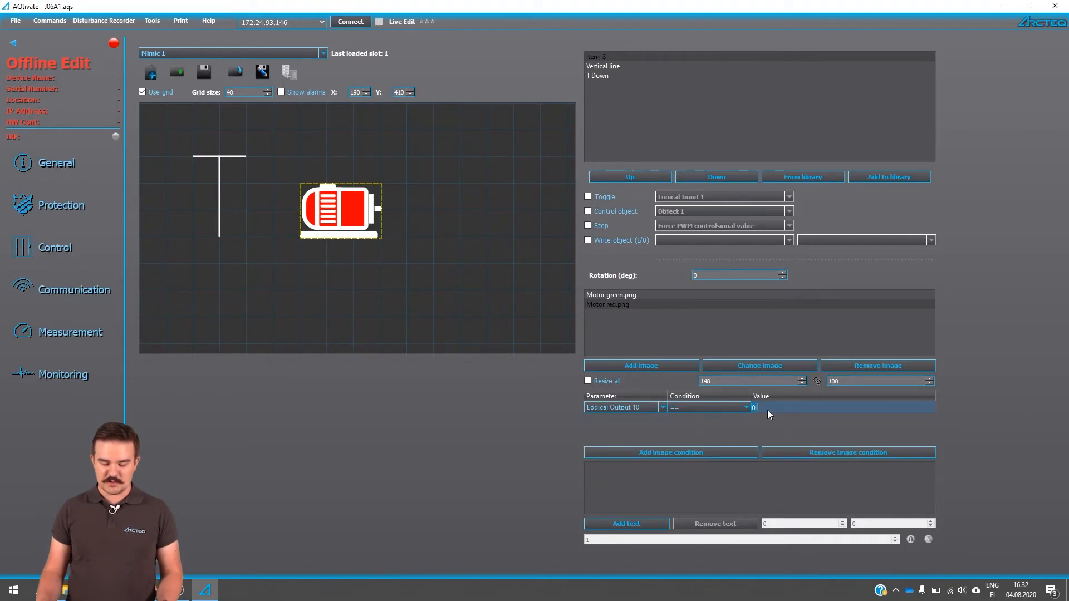
type("1")
key("Return")
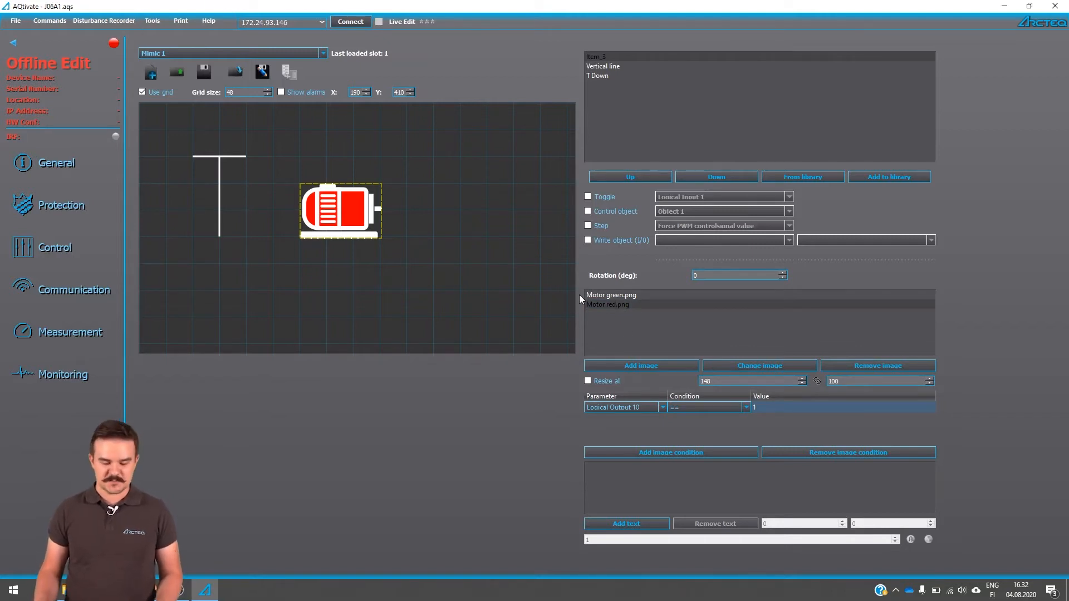
Add an image condition to Motor green.png with Logical Output 10 == 0.
left_click(601, 296)
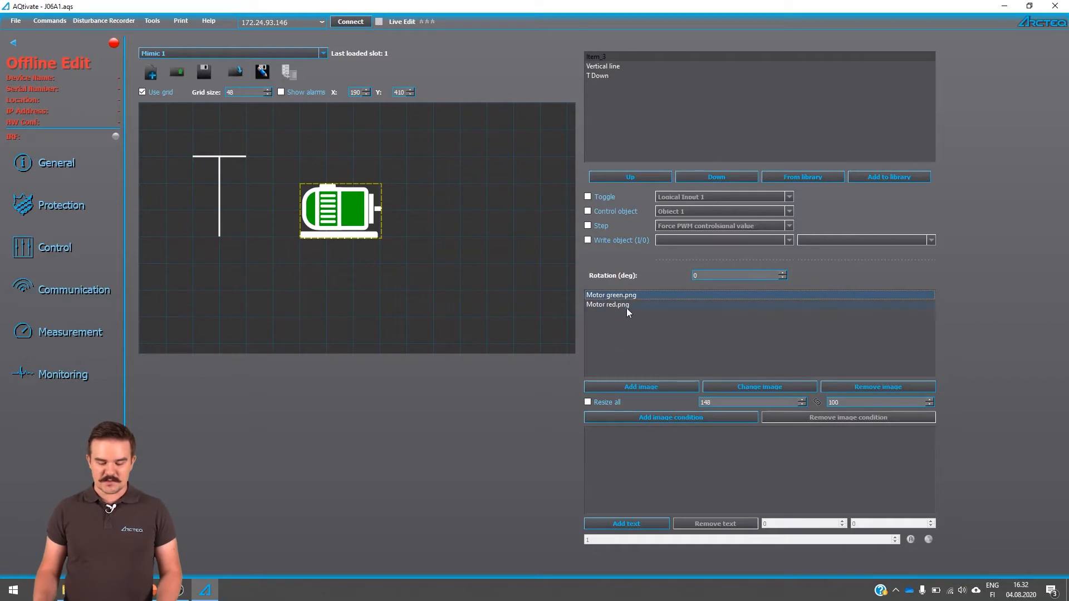
left_click(656, 417)
left_click(647, 407)
left_click(648, 407)
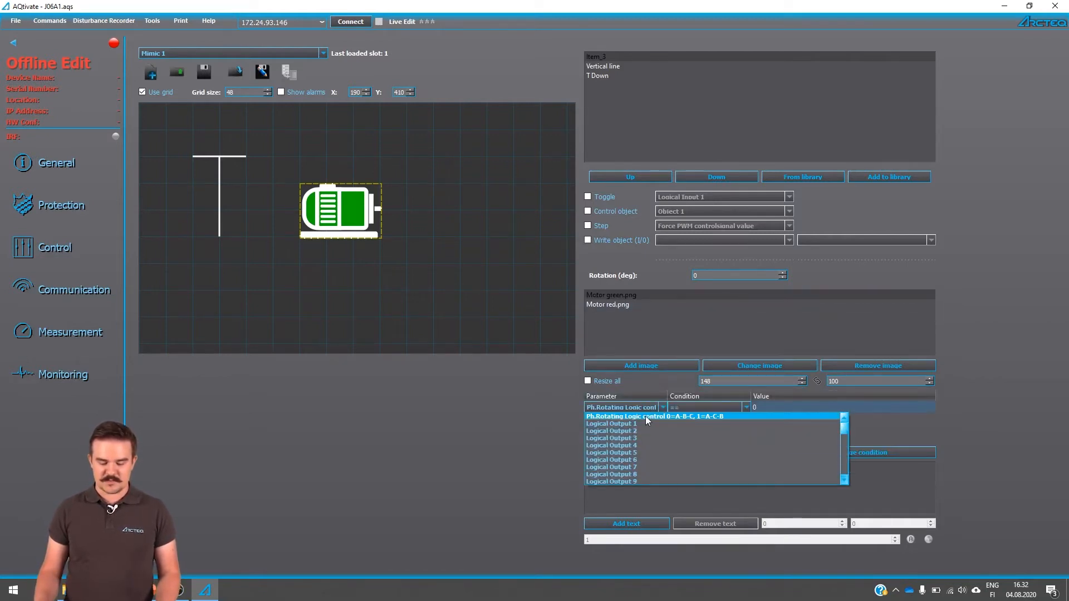
left_click(636, 466)
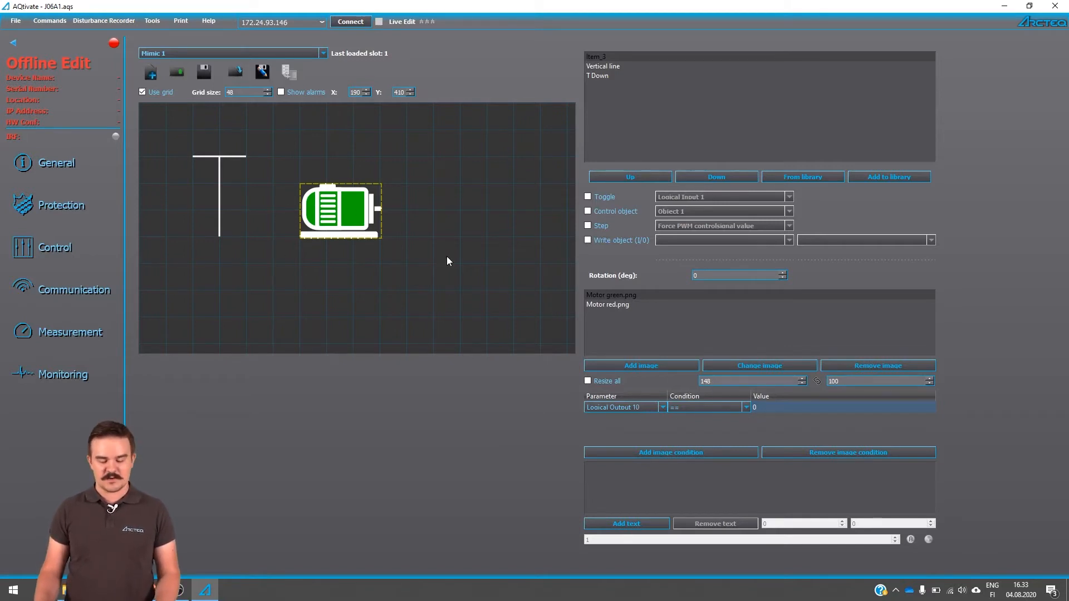
Reselect the motor item and review the image conditions of Motor green.png and Motor red.png.
left_click(421, 239)
left_click(362, 222)
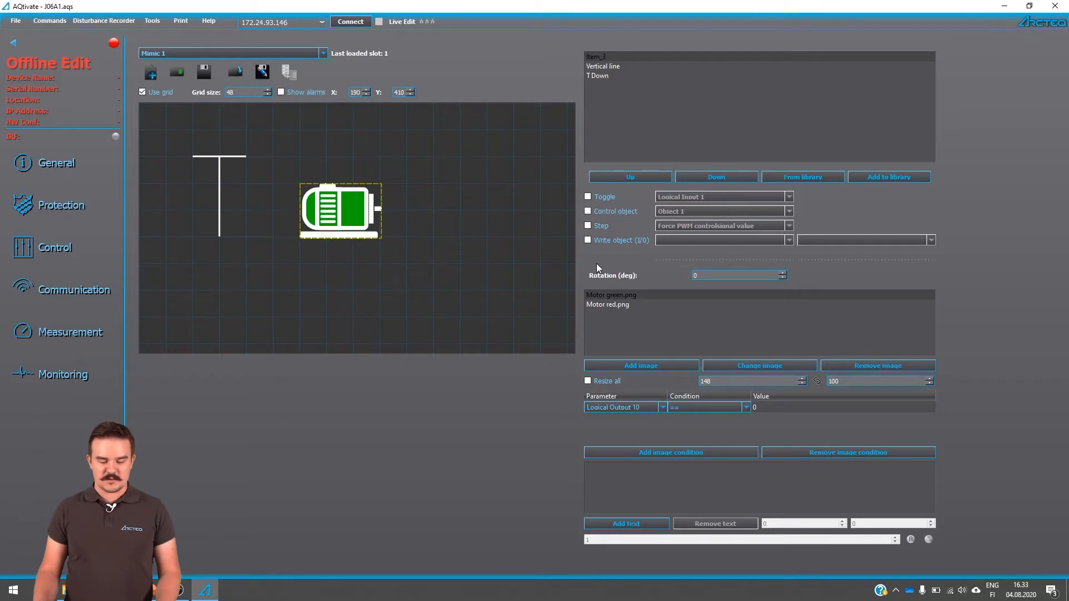
left_click(610, 295)
left_click(650, 410)
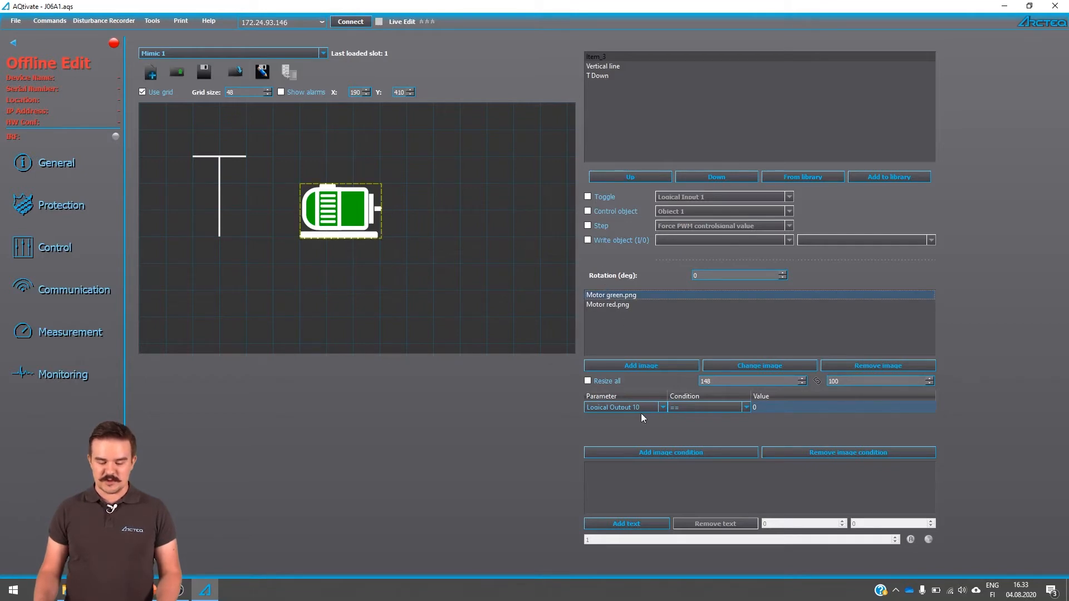
left_click(756, 412)
left_click(620, 306)
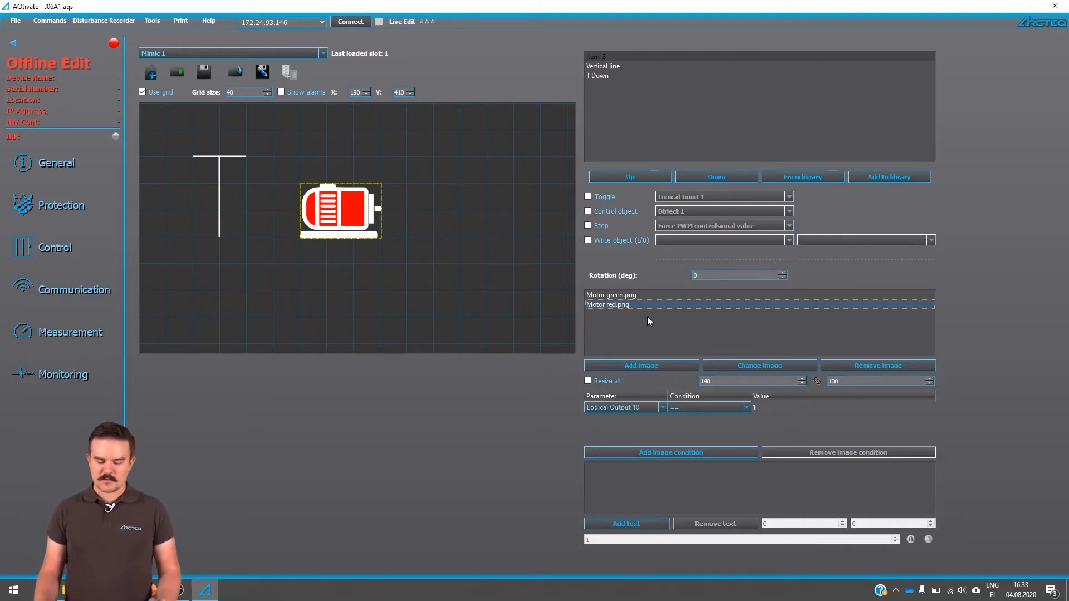
Add a second image condition to Motor red.png with Logical Output 2 == 0.
left_click(645, 450)
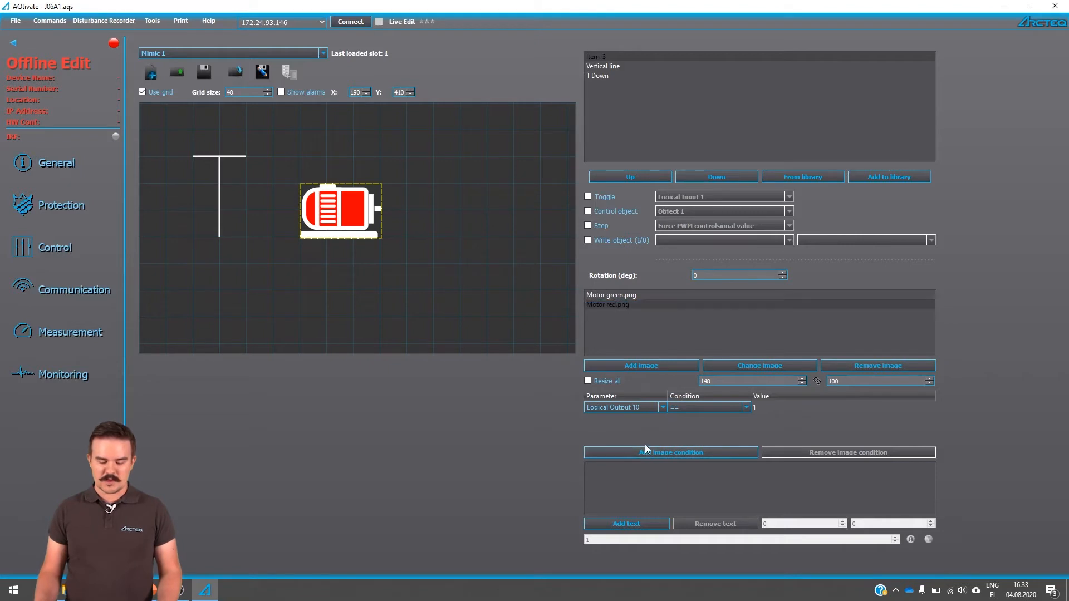
left_click(643, 452)
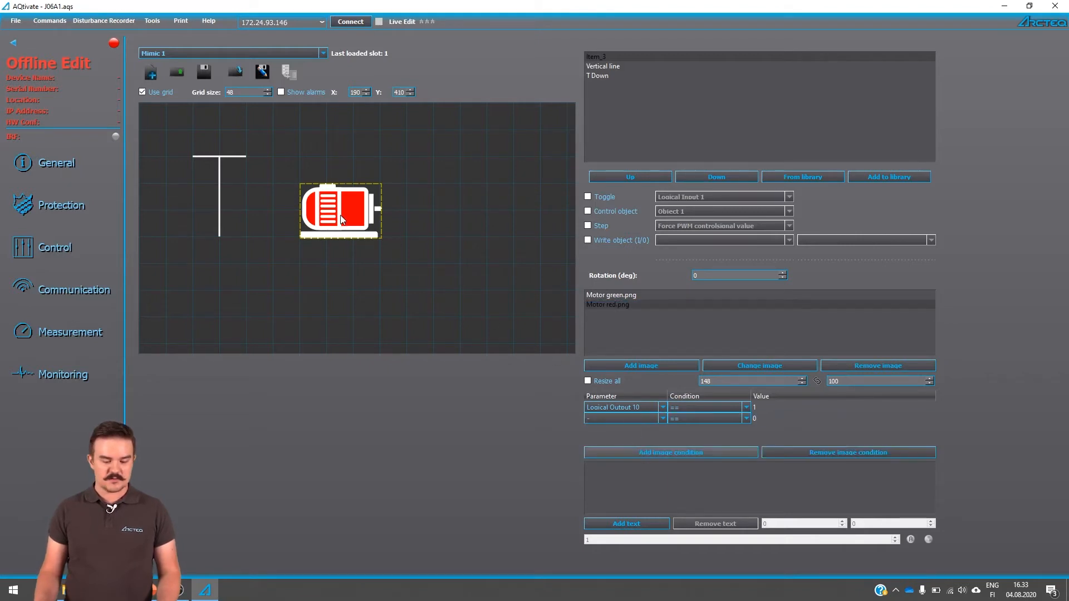
left_click(648, 419)
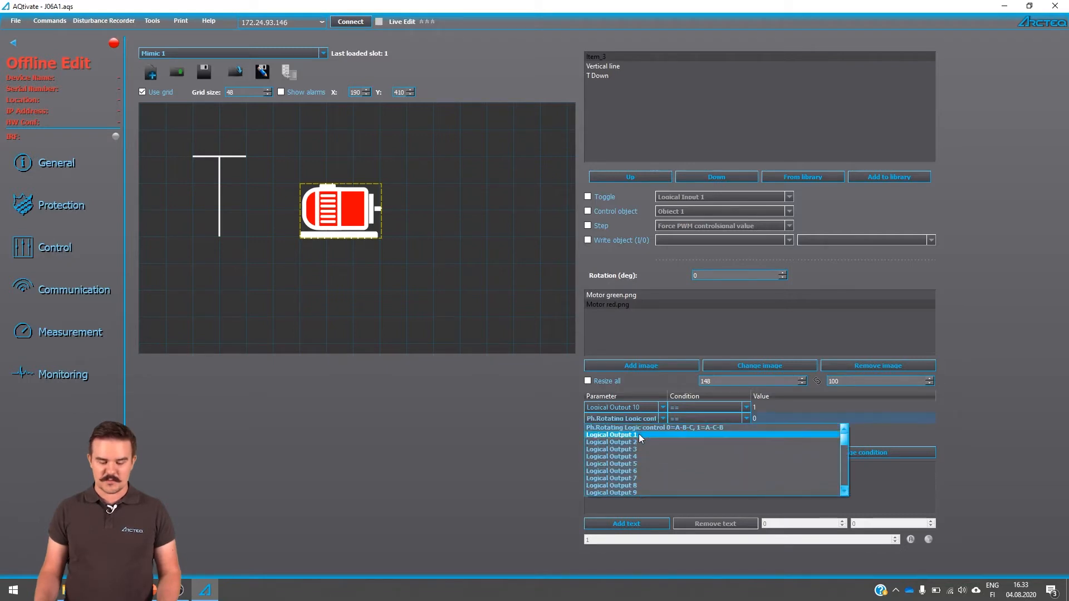
left_click(636, 441)
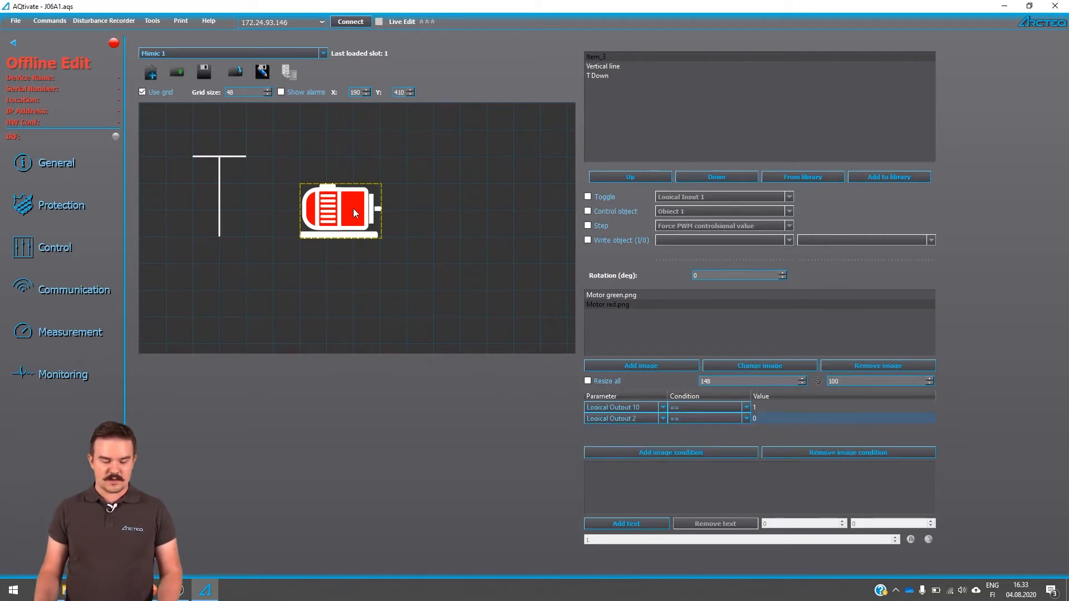
Add several empty image conditions to Motor red.png, then remove every condition except the Logical Output 10 one.
left_click(629, 448)
left_click(631, 452)
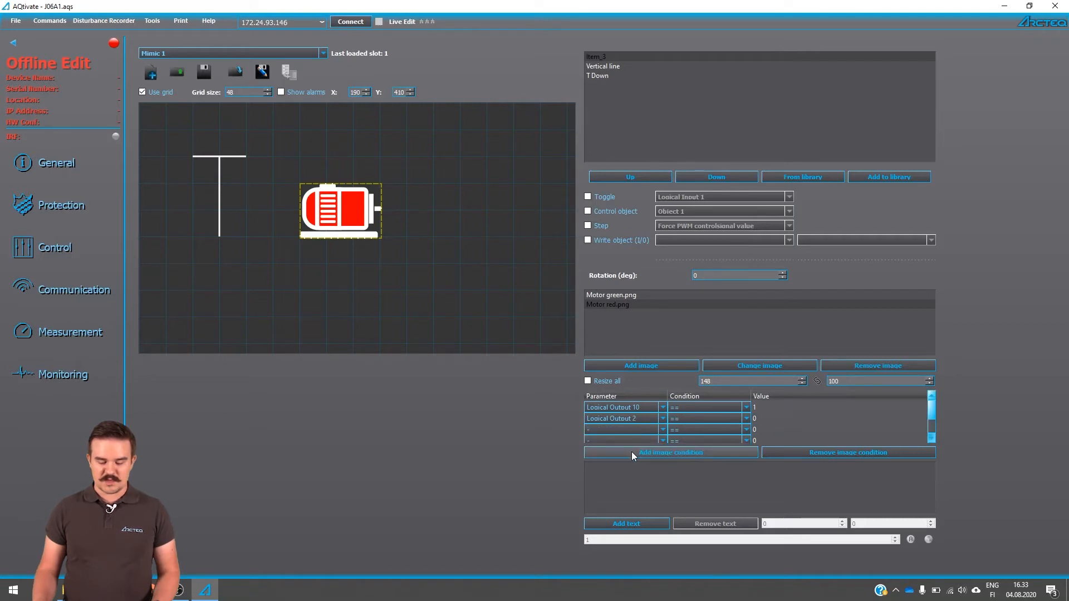
scroll(923, 405, "down", 2)
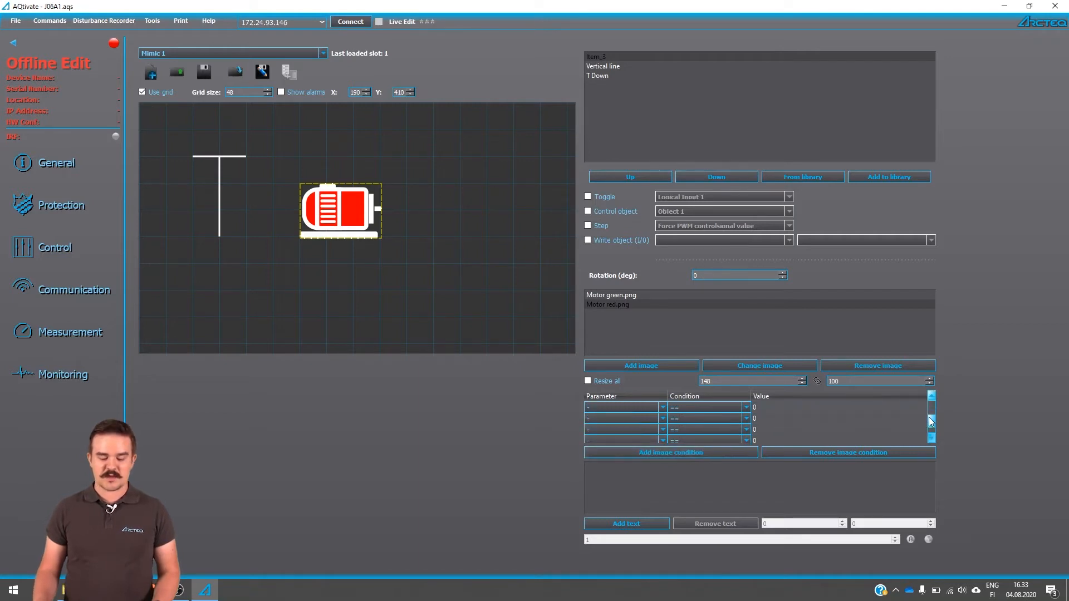
scroll(933, 410, "up", 2)
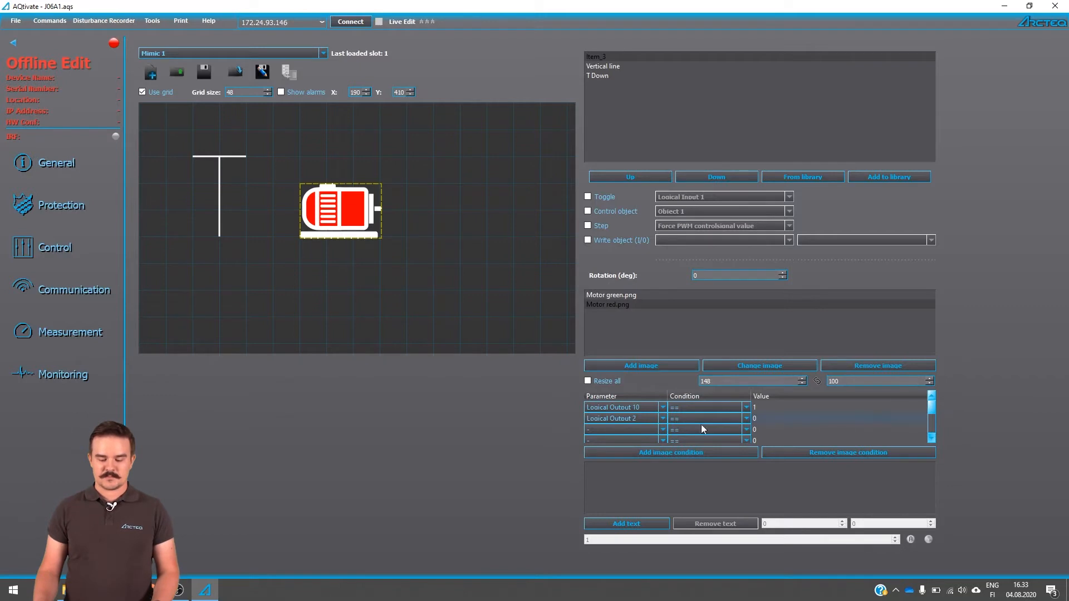
left_click(805, 448)
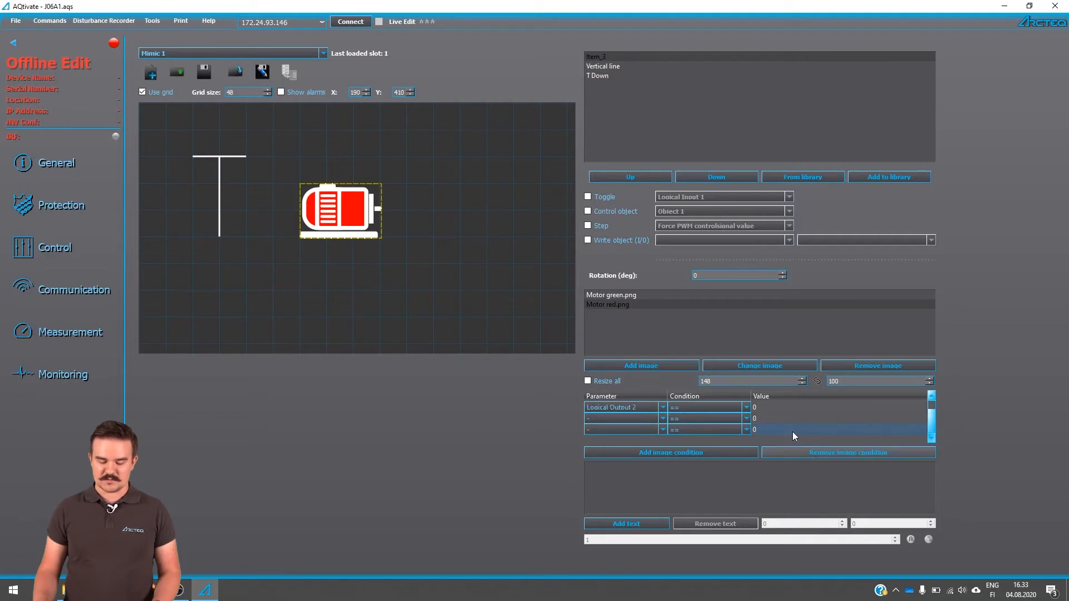
left_click(802, 451)
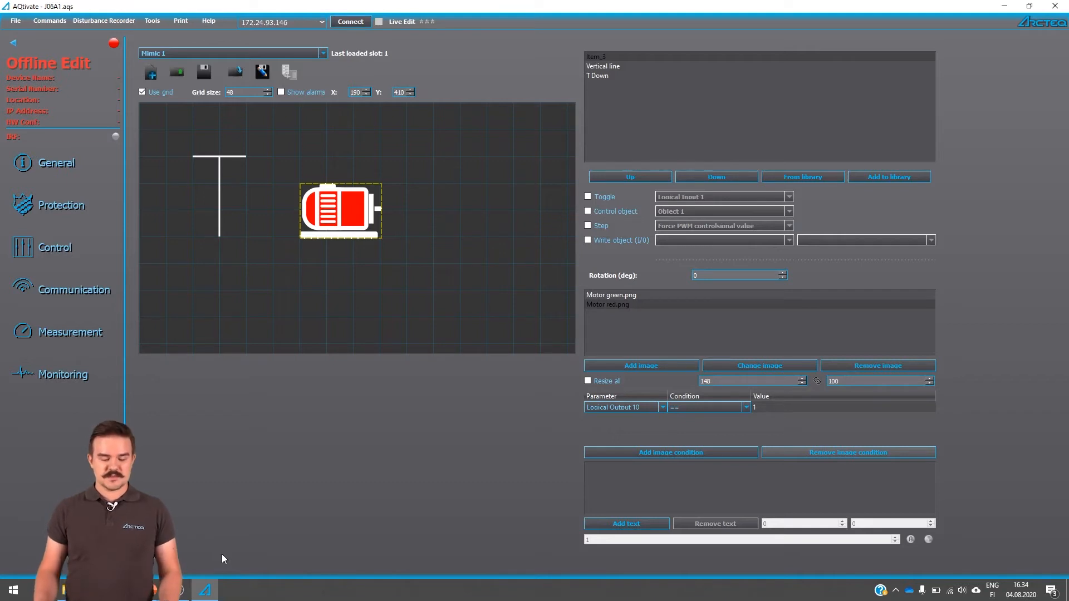
Reselect the motor item and enlarge only Motor red.png to 179 × 120.
left_click(392, 298)
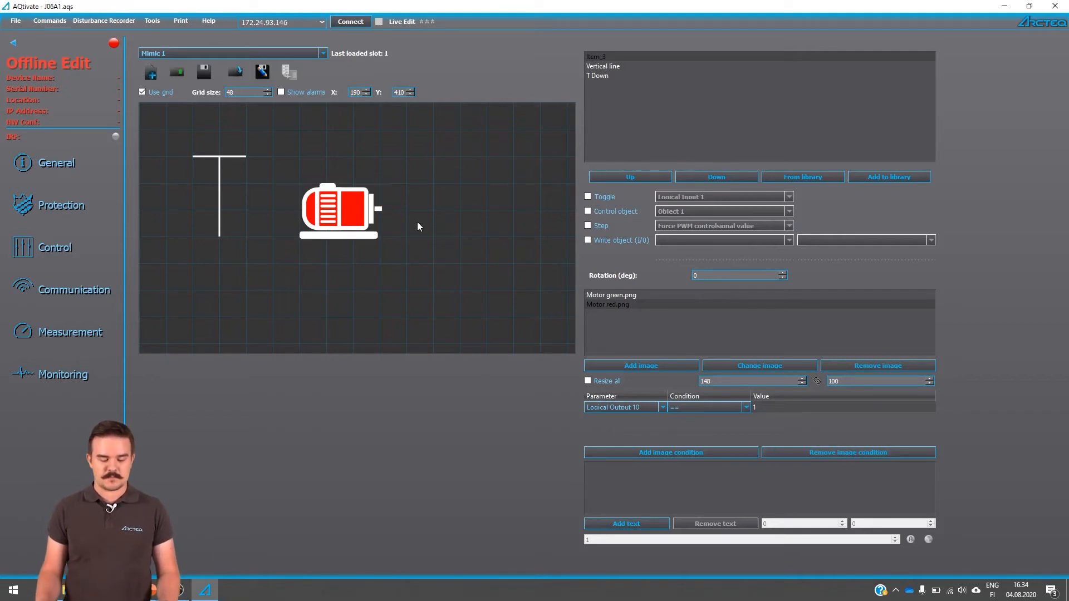
left_click(325, 220)
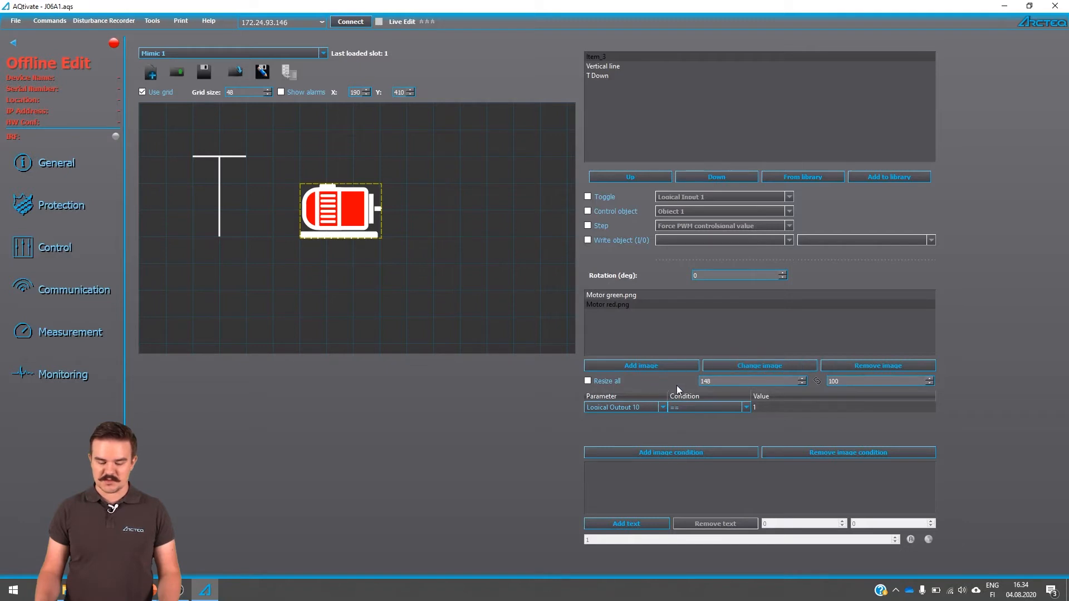
scroll(802, 382, "up", 20)
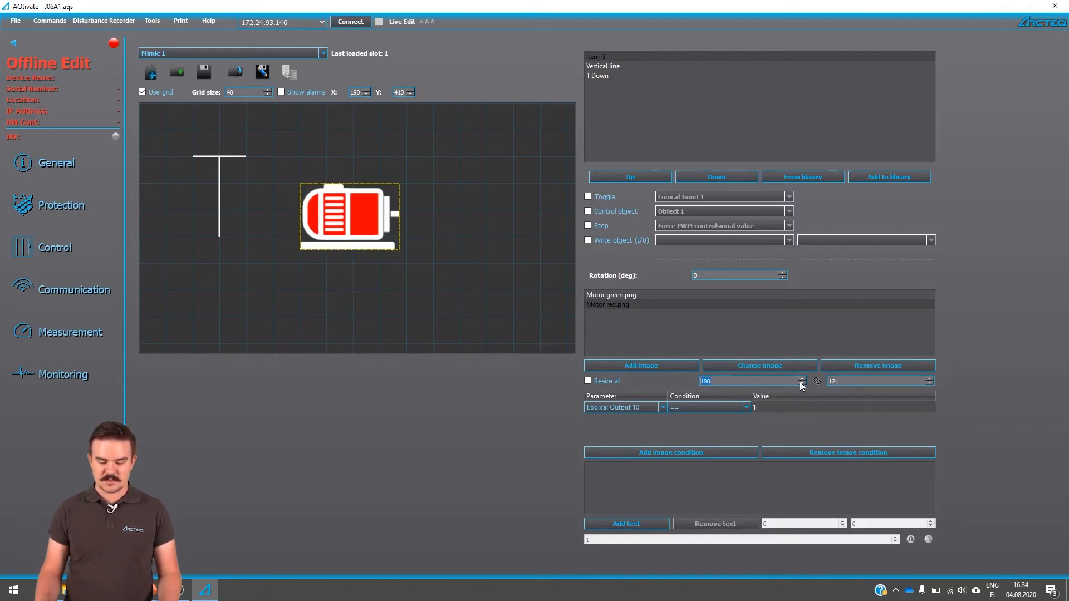
left_click(802, 384)
scroll(804, 384, "up", 10)
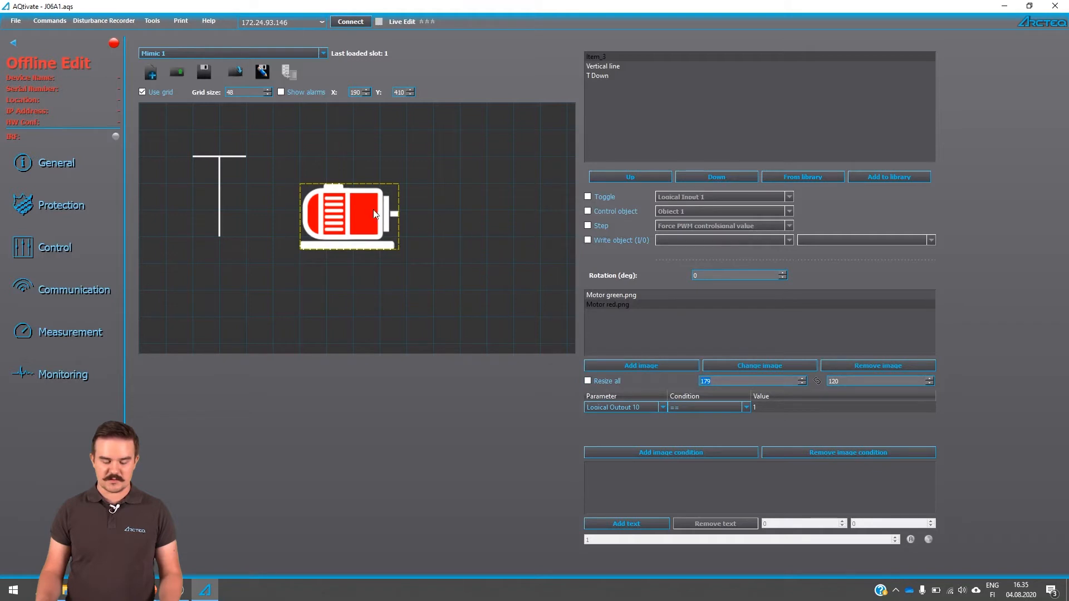
Compare the sizes of the two motor images and set the width of Motor green.png to 179 to match Motor red.png.
left_click(593, 304)
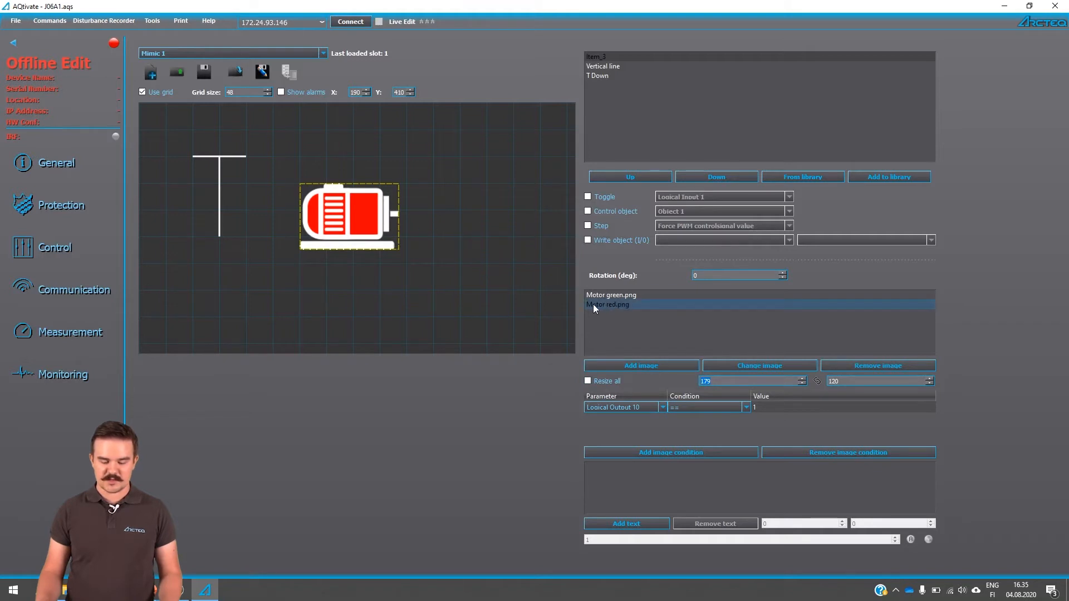
left_click(624, 305)
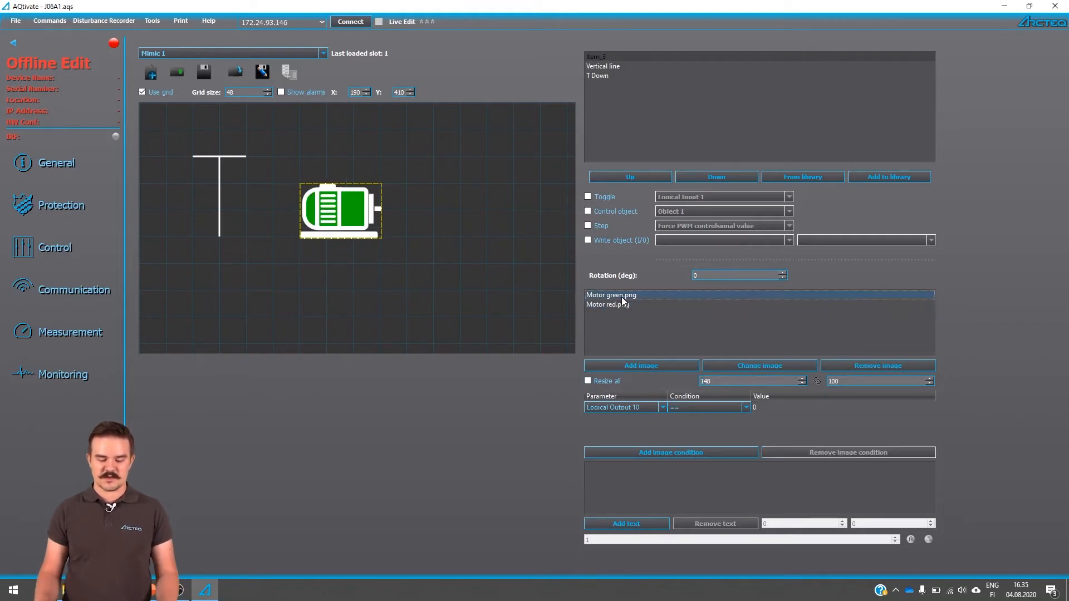
left_click(622, 308)
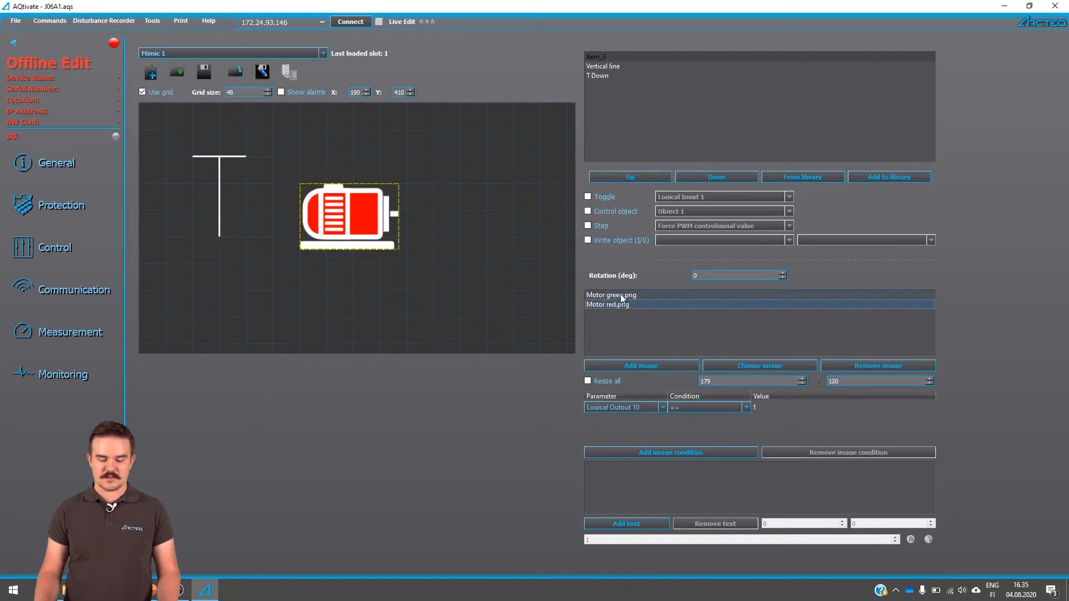
left_click(621, 305)
left_click(618, 306)
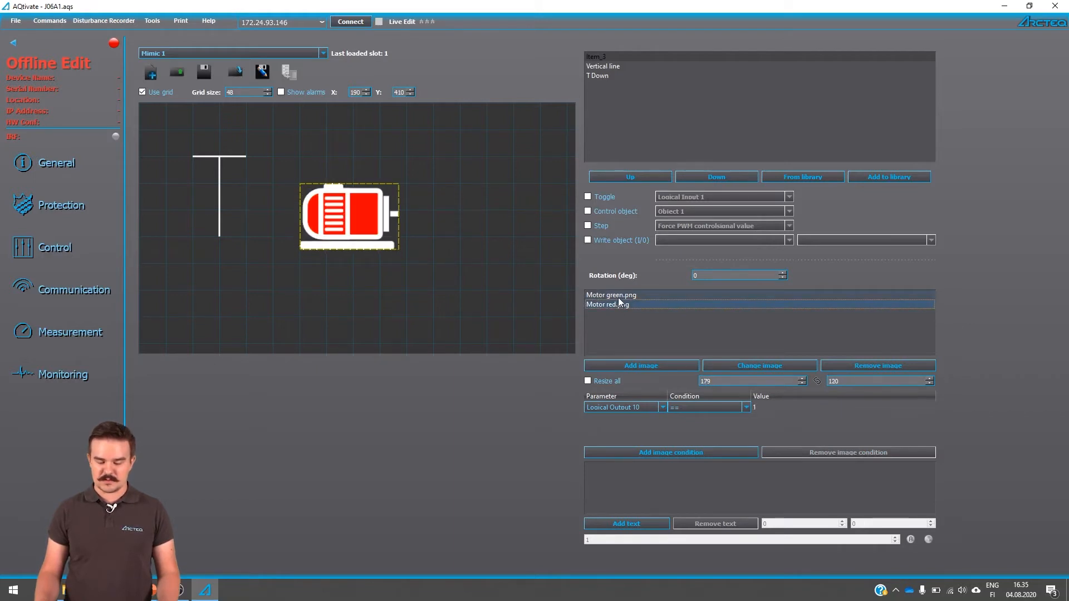
left_click(618, 297)
left_click(727, 382)
key("BackSpace")
key("BackSpace")
key("BackSpace")
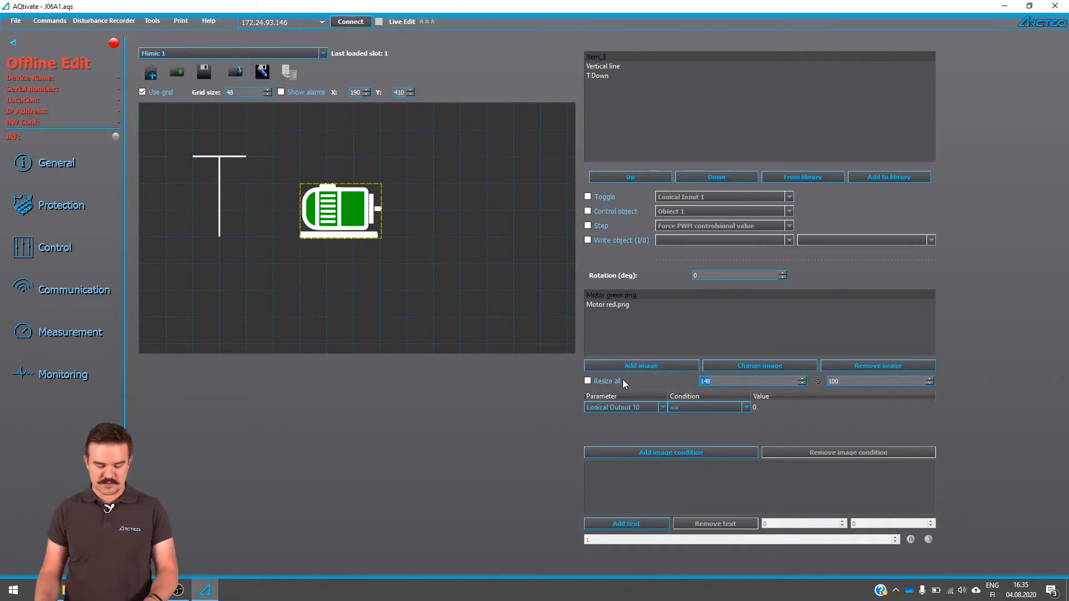
type("179")
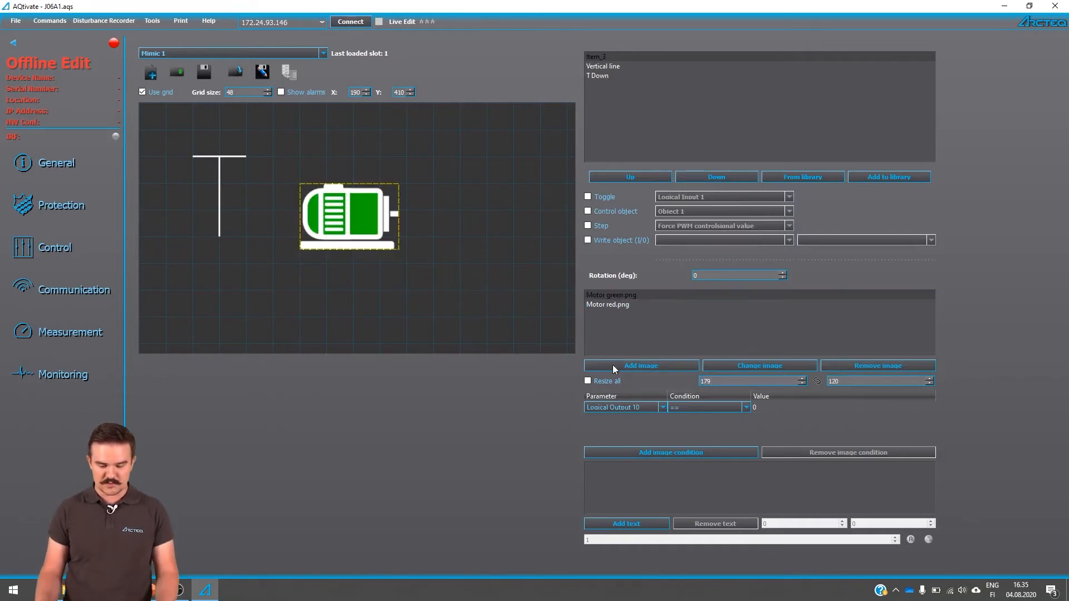
Turn on Resize all, shrink both motor images together to 146 × 98, and move the motor up one grid row.
left_click(617, 305)
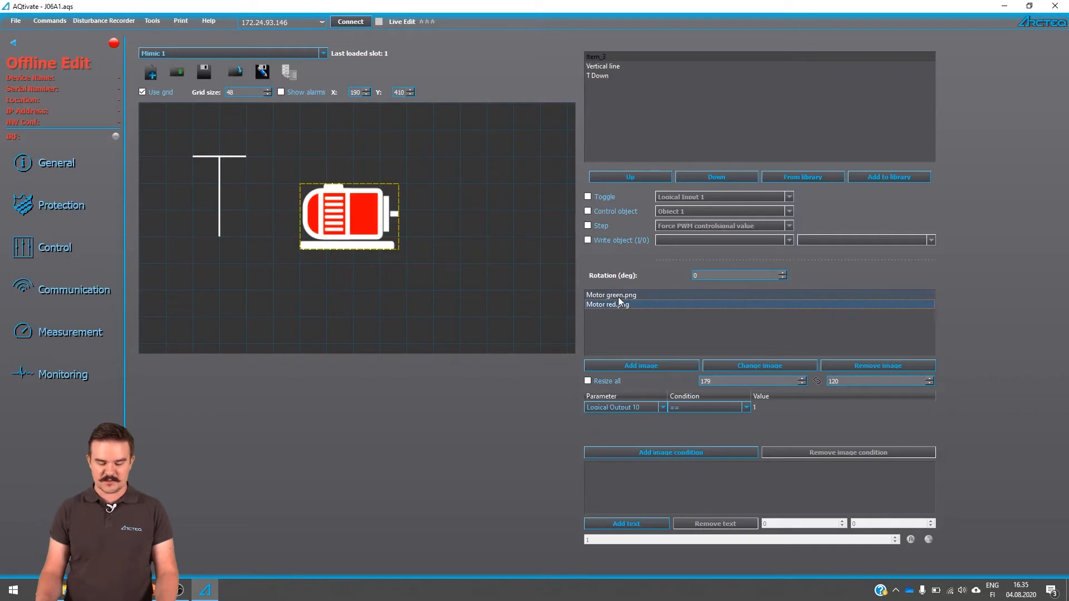
left_click(588, 381)
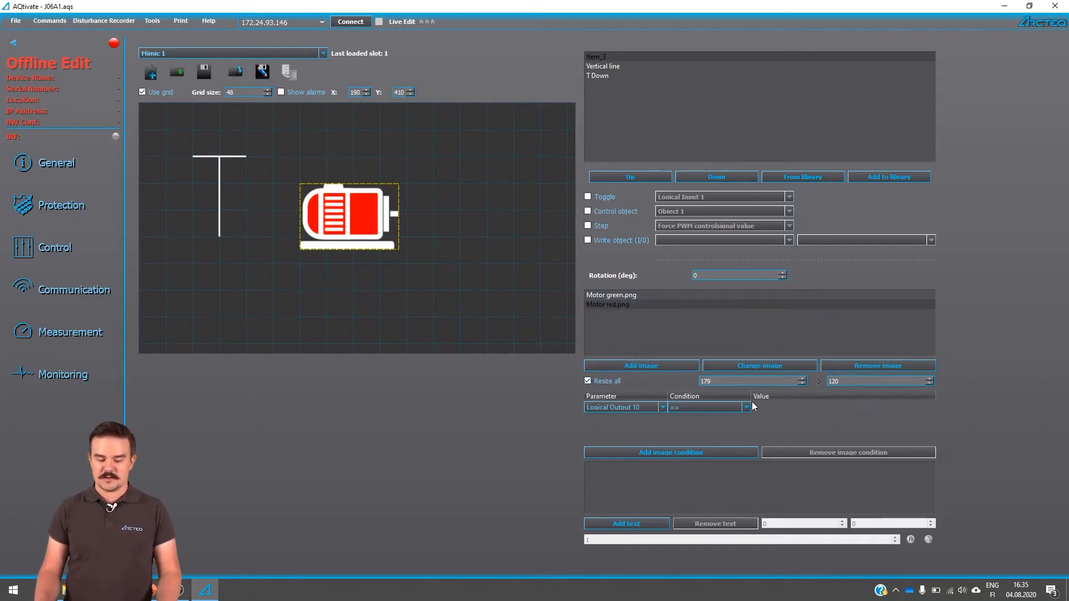
left_click(802, 384)
left_click_drag(802, 388, 802, 388)
left_click(622, 305)
left_click(621, 299)
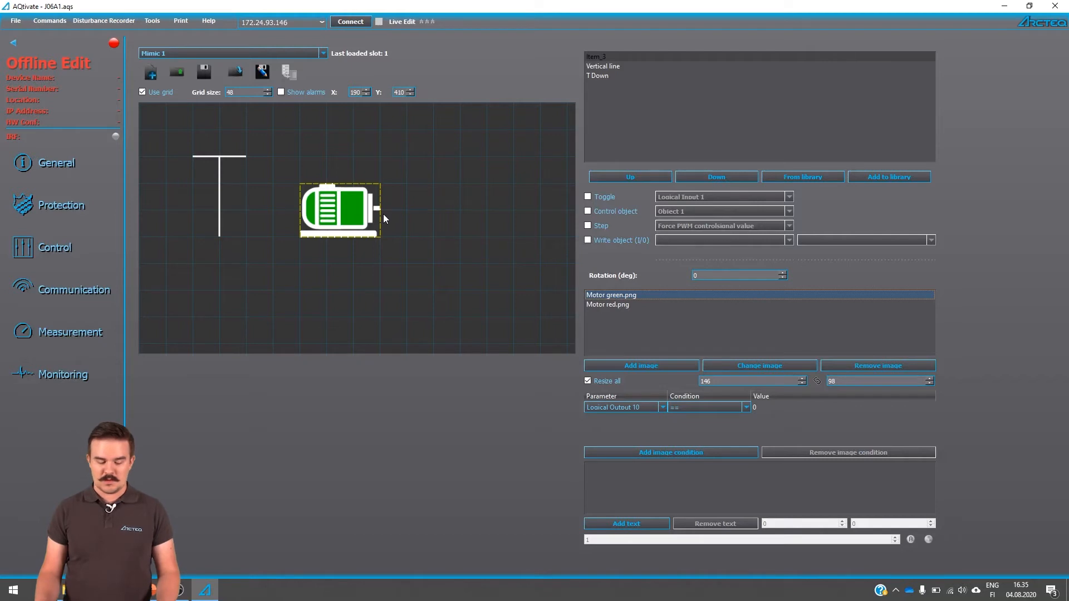
left_click_drag(362, 213, 363, 184)
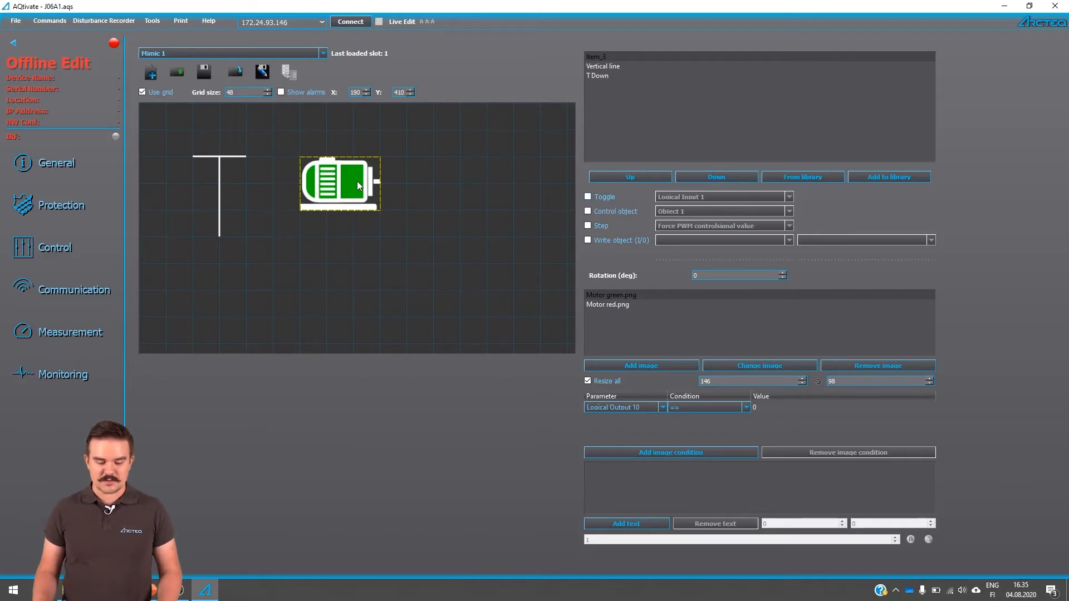
Enable Toggle for the motor item, look through the available signals, and keep Logical Input 1.
left_click(588, 197)
left_click(700, 199)
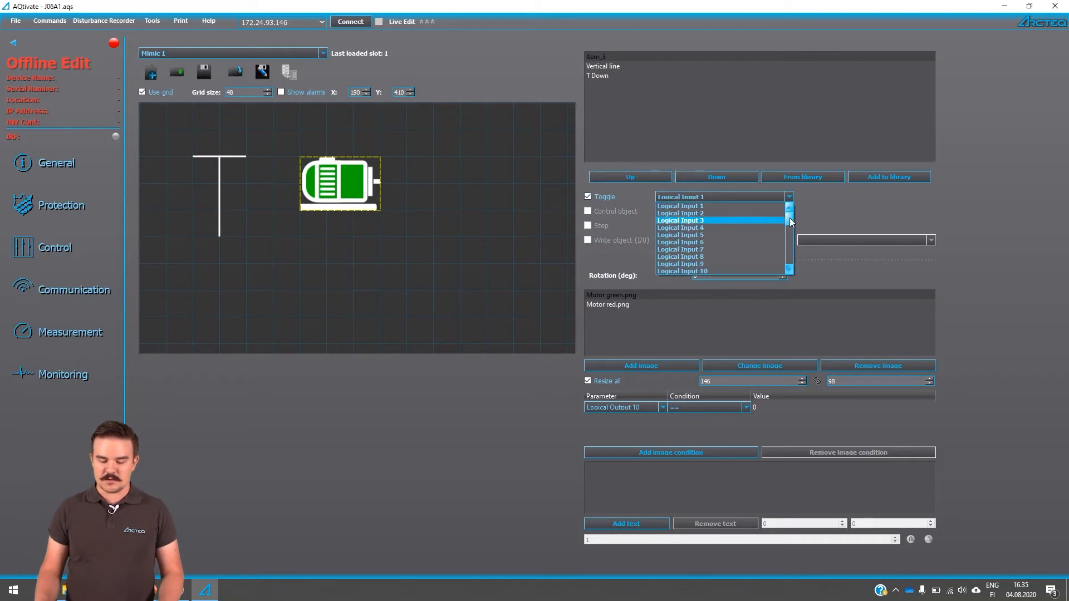
left_click_drag(789, 218, 790, 251)
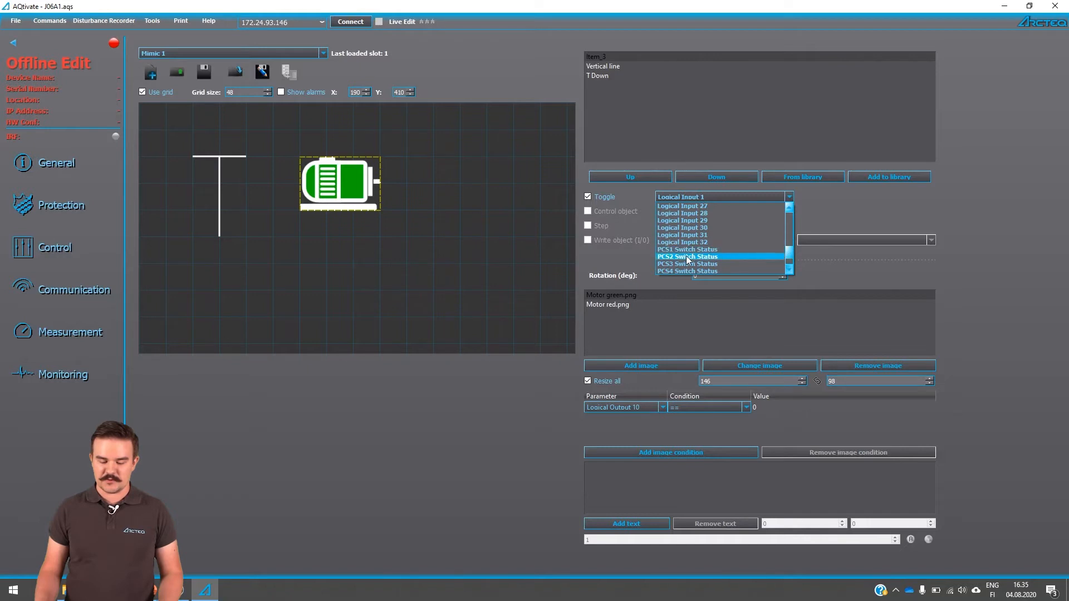
scroll(703, 253, "down", 2)
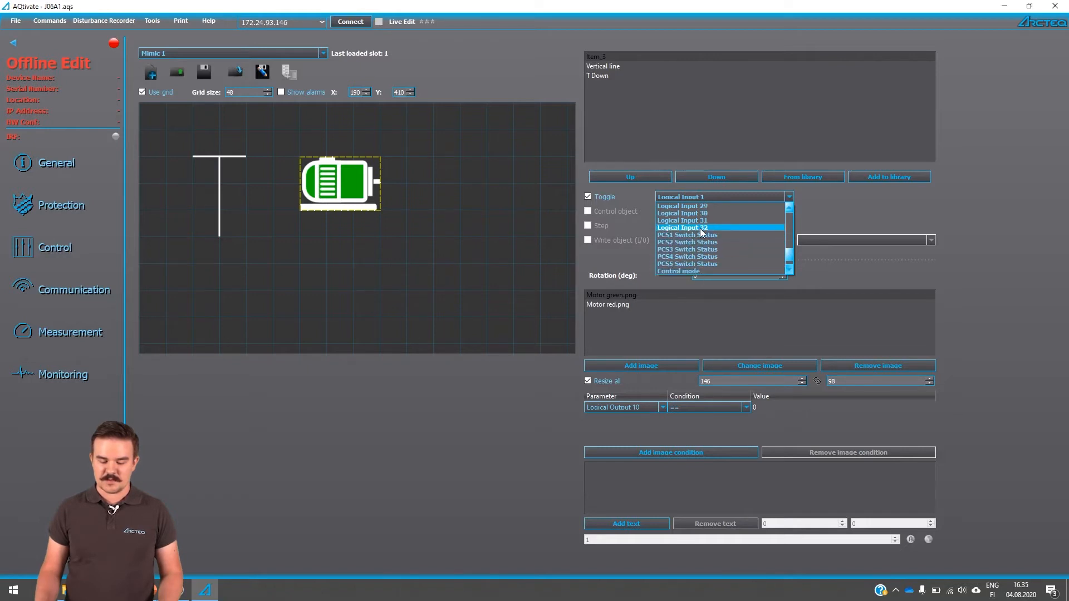
scroll(700, 229, "up", 10)
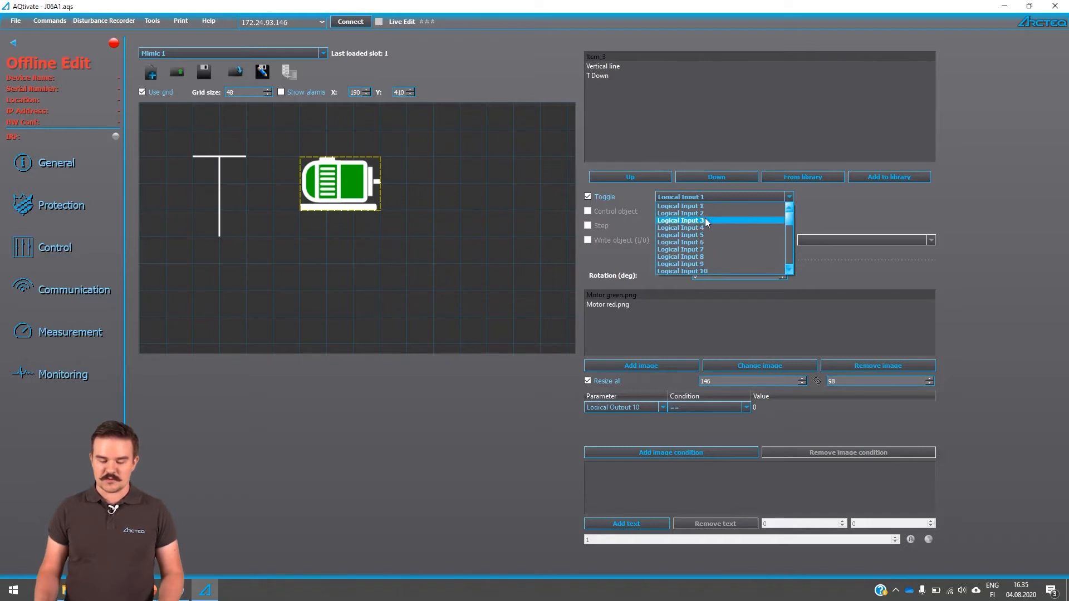
left_click(704, 193)
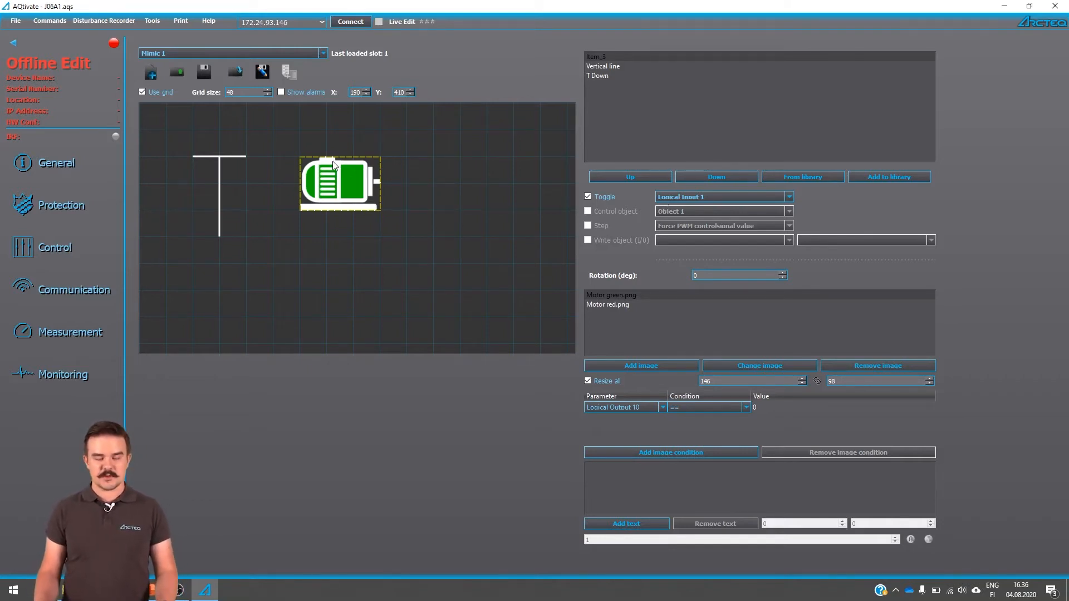
left_click(352, 241)
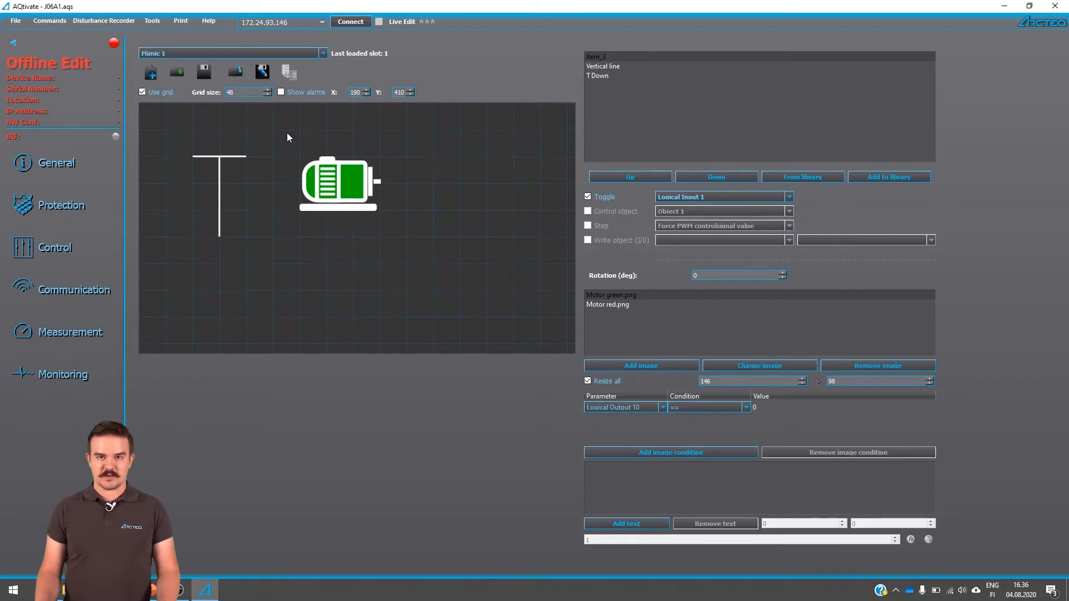
left_click_drag(286, 132, 450, 226)
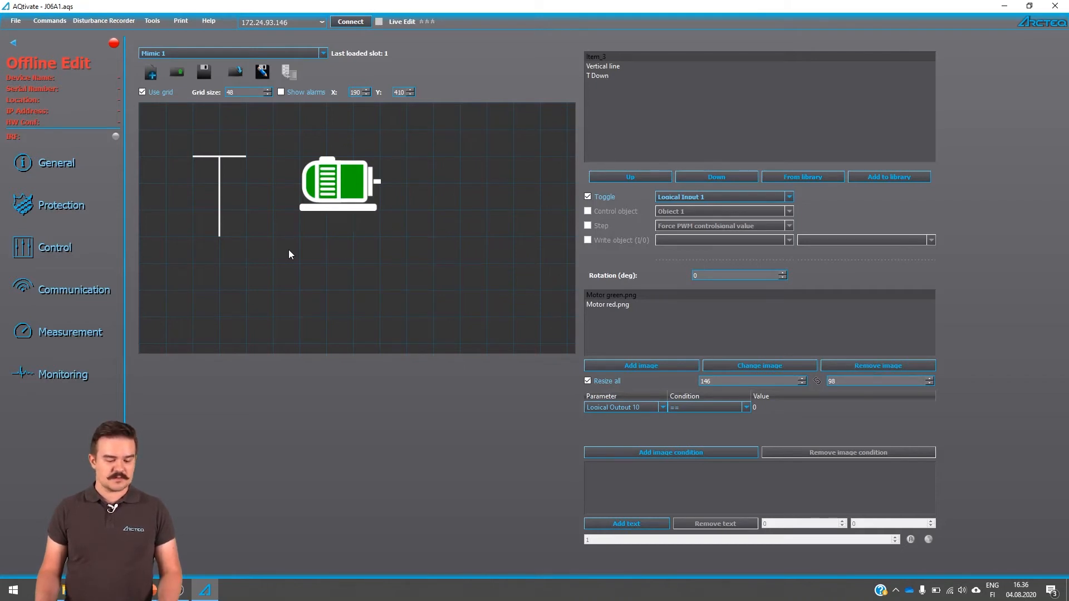
left_click(353, 191)
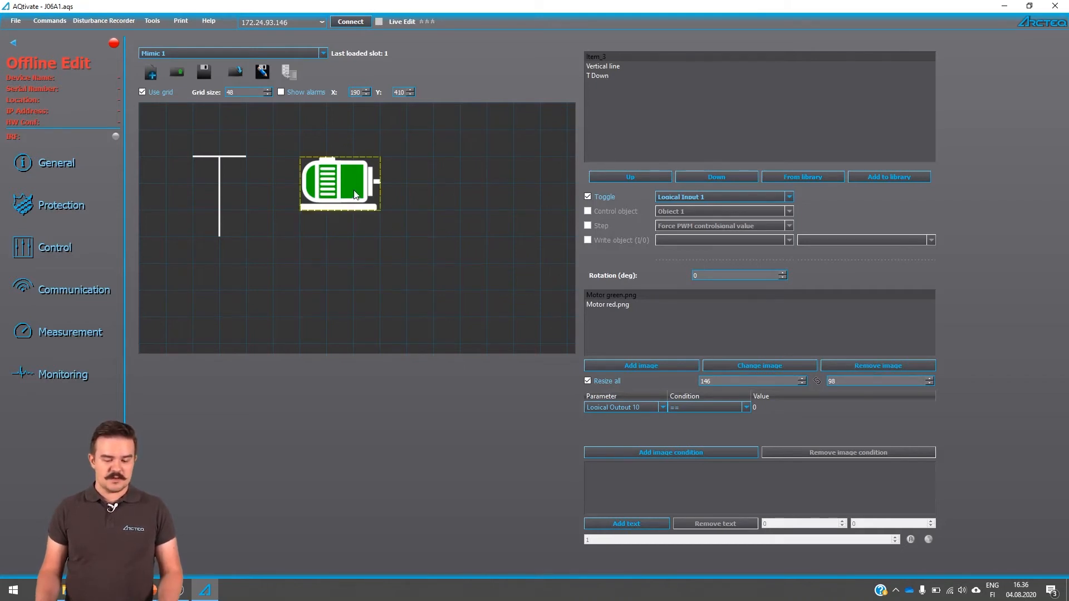
left_click(359, 235)
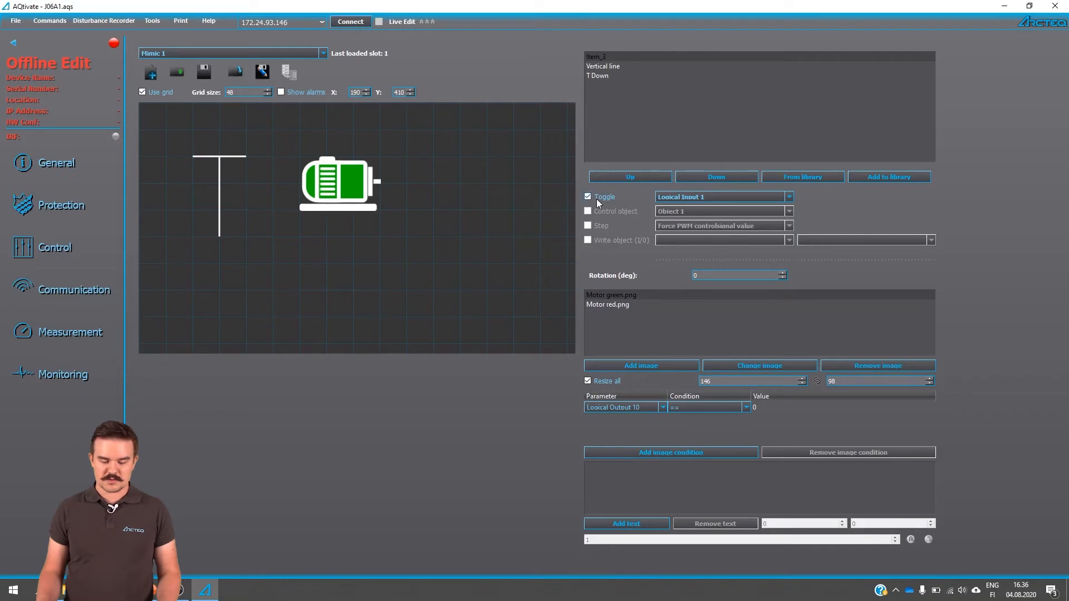
Switch the motor item's action from Toggle to Control object, using Object 1.
left_click(589, 212)
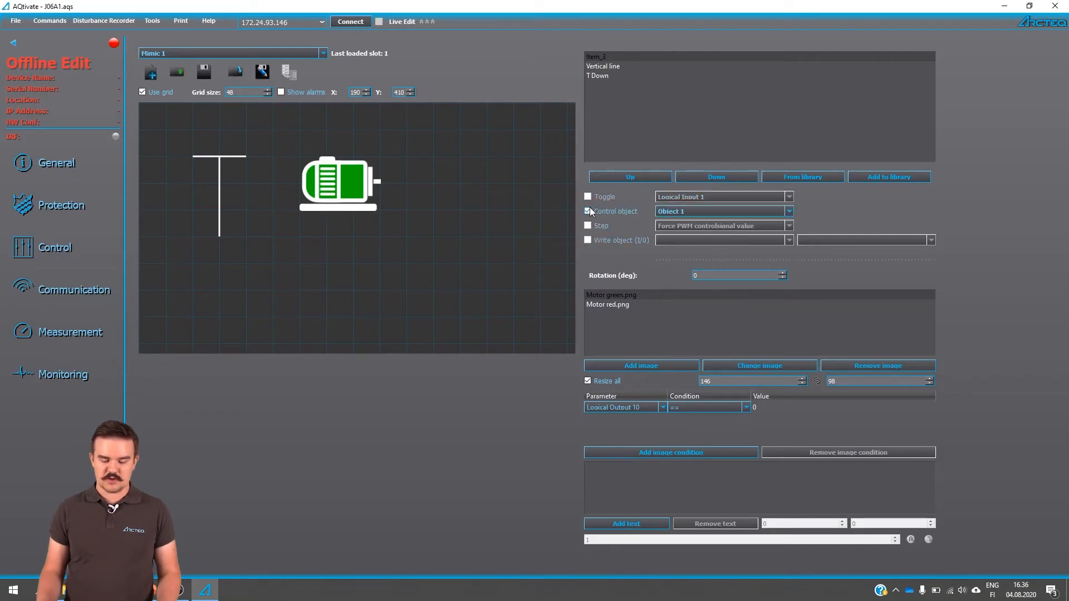
left_click(673, 215)
left_click(675, 216)
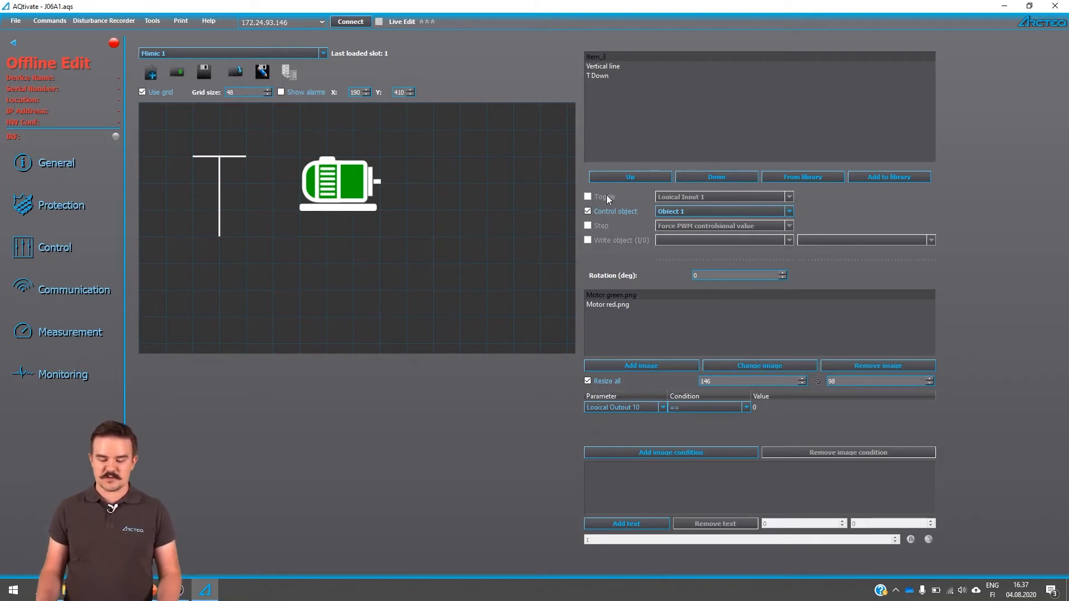
Replace the vertical line below the T Down symbol with the library's plain Object 1 symbol and set its rotation to 90 degrees.
left_click(222, 222)
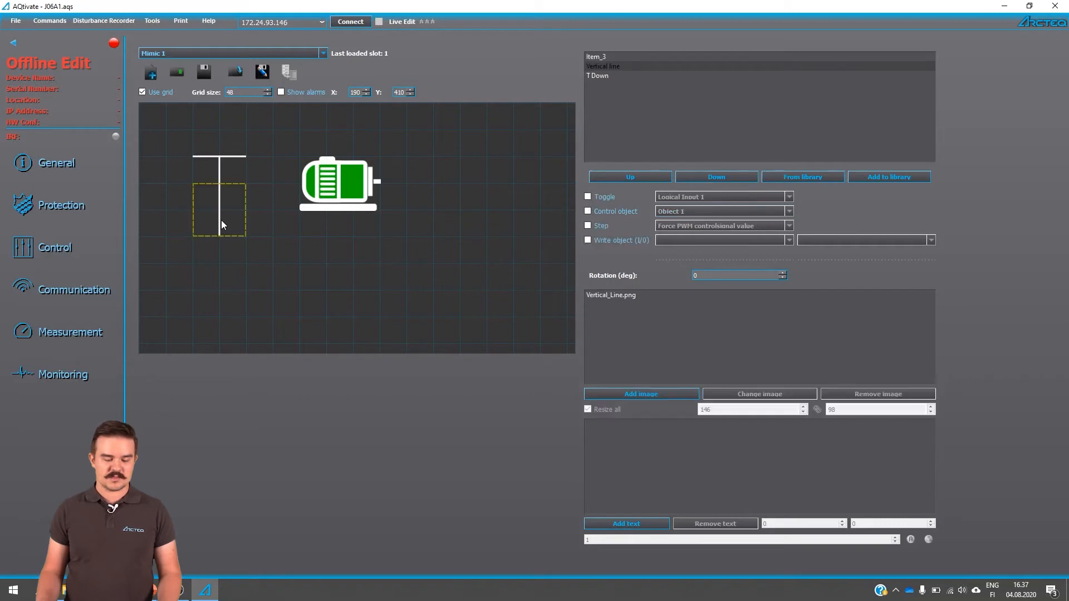
left_click(810, 180)
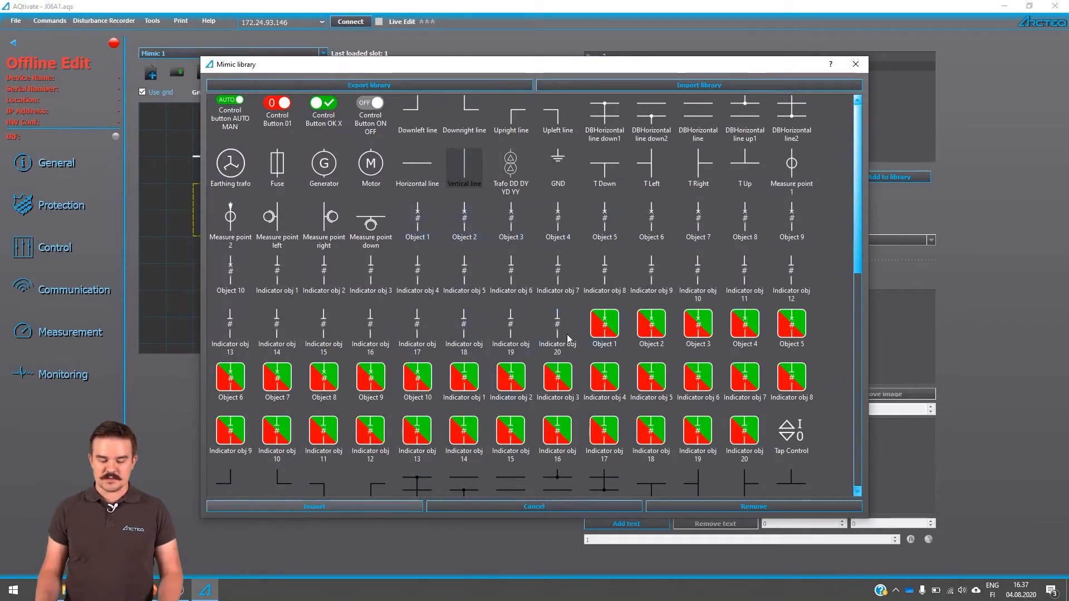
scroll(633, 329, "down", 2)
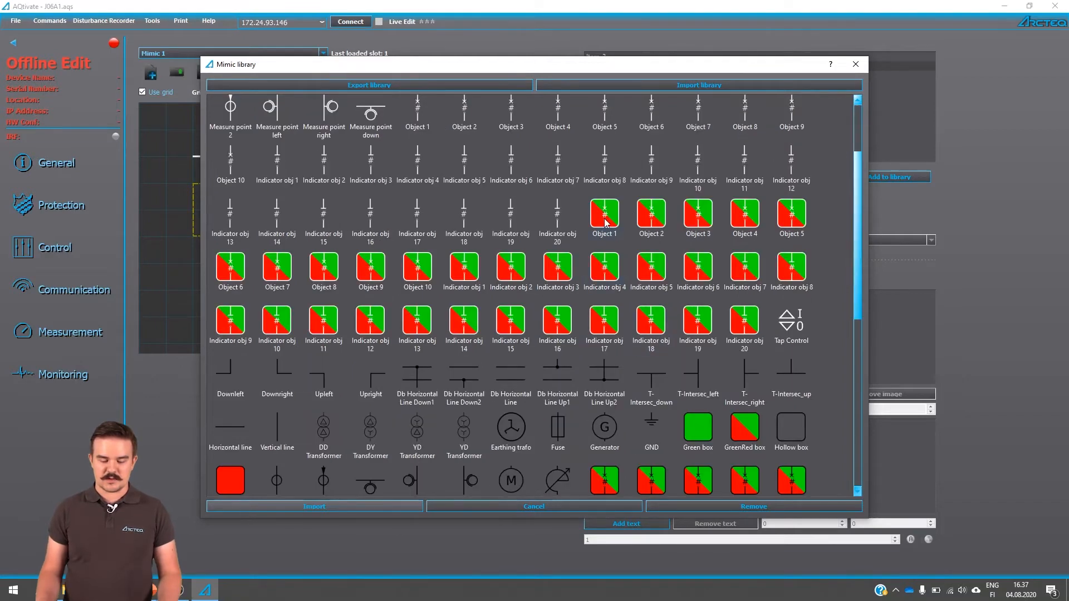
scroll(617, 290, "down", 4)
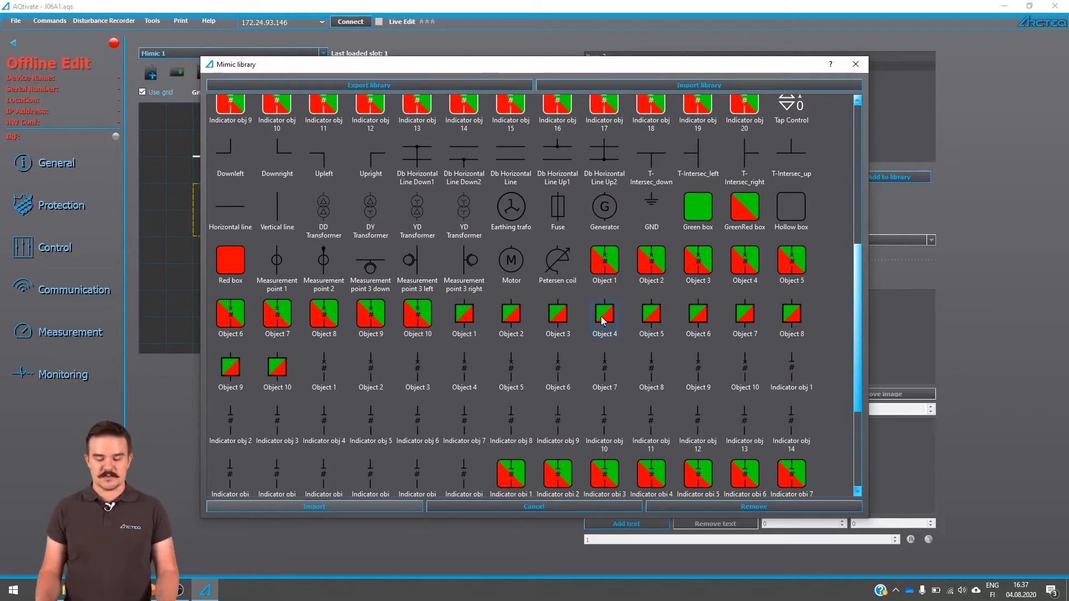
scroll(638, 324, "down", 4)
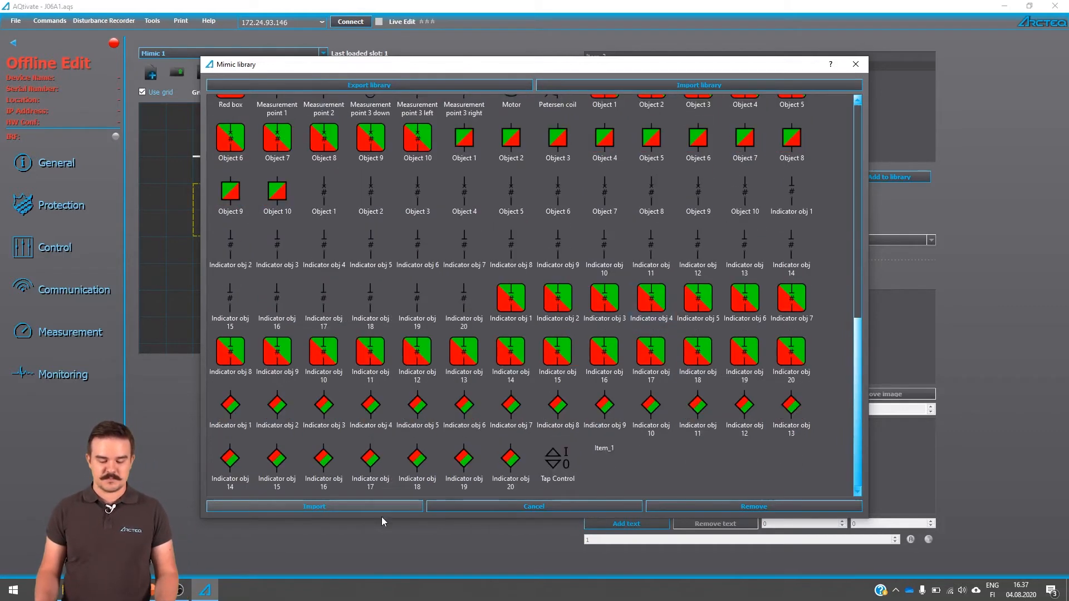
scroll(737, 162, "up", 7)
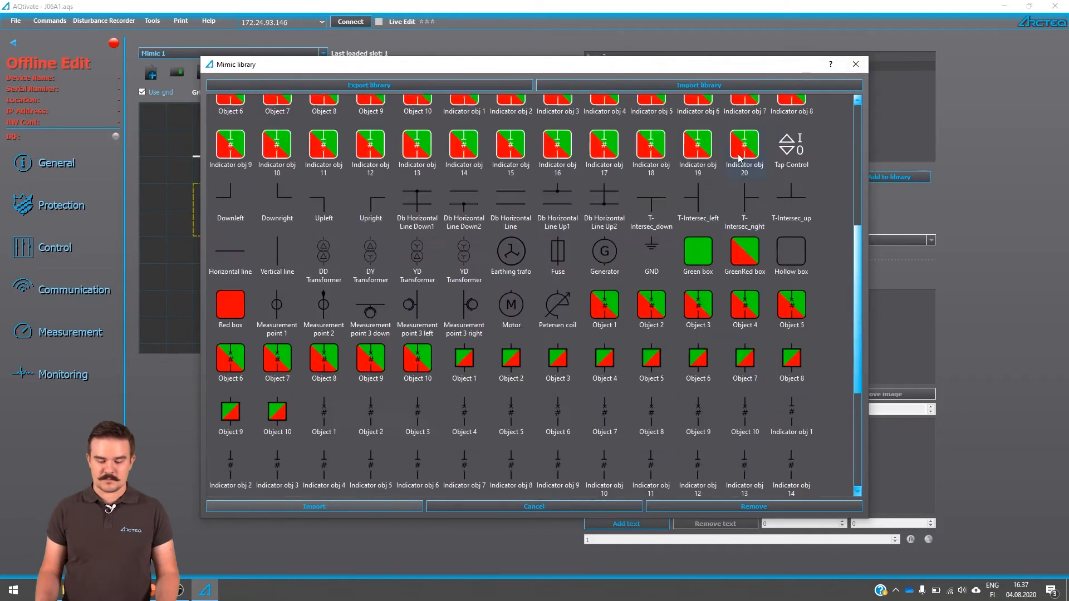
scroll(626, 165, "up", 2)
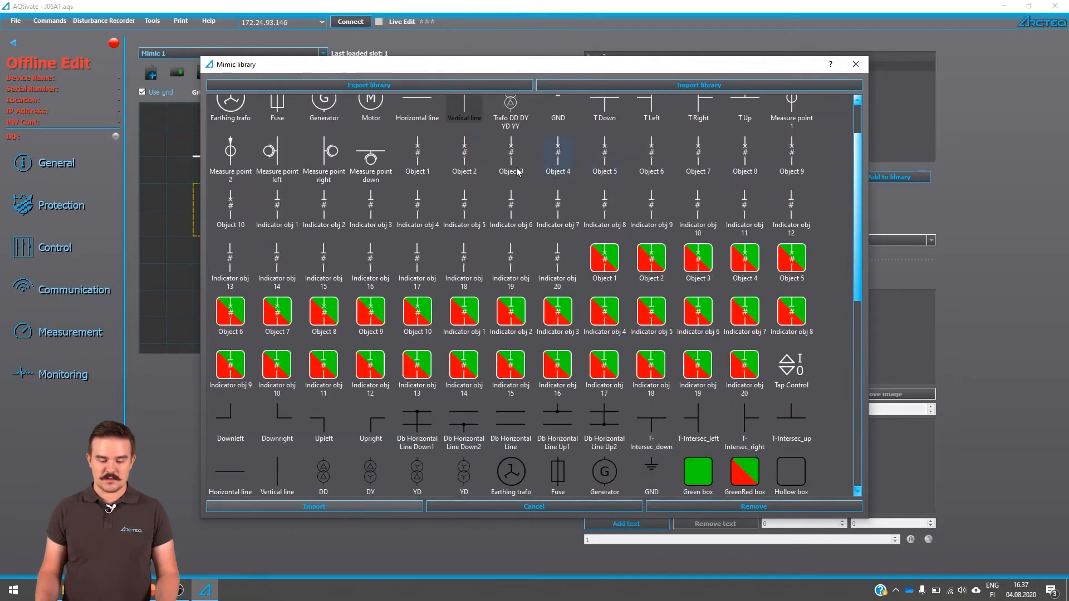
left_click(425, 157)
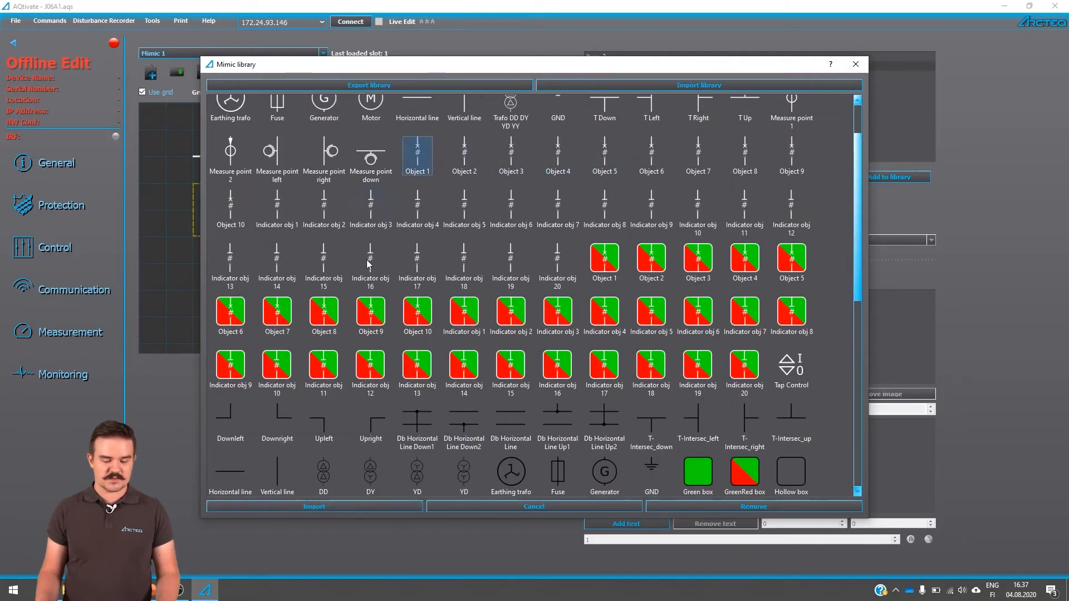
left_click(309, 508)
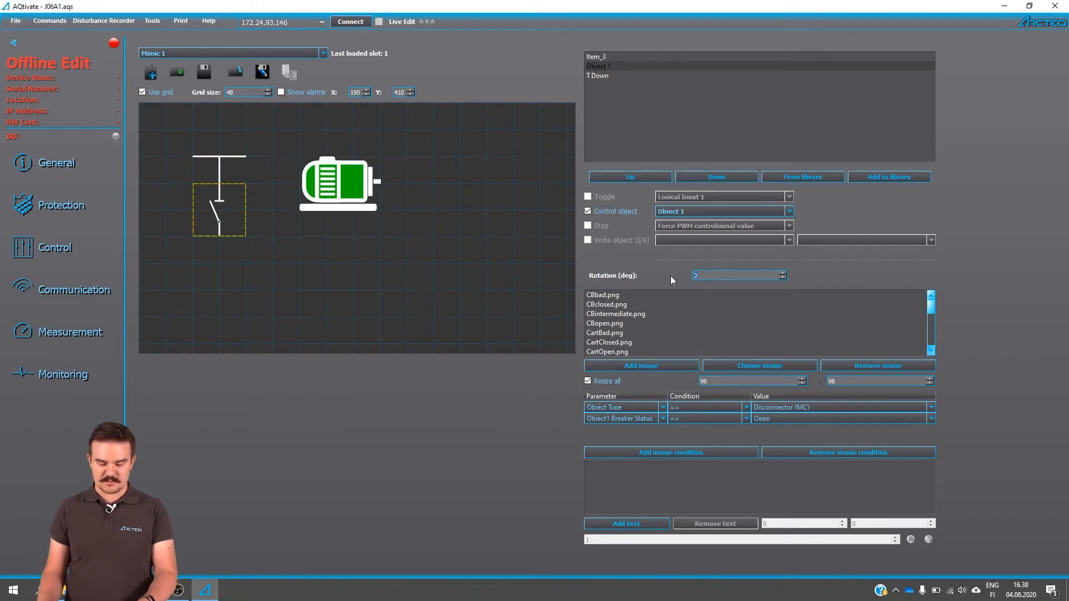
type("9")
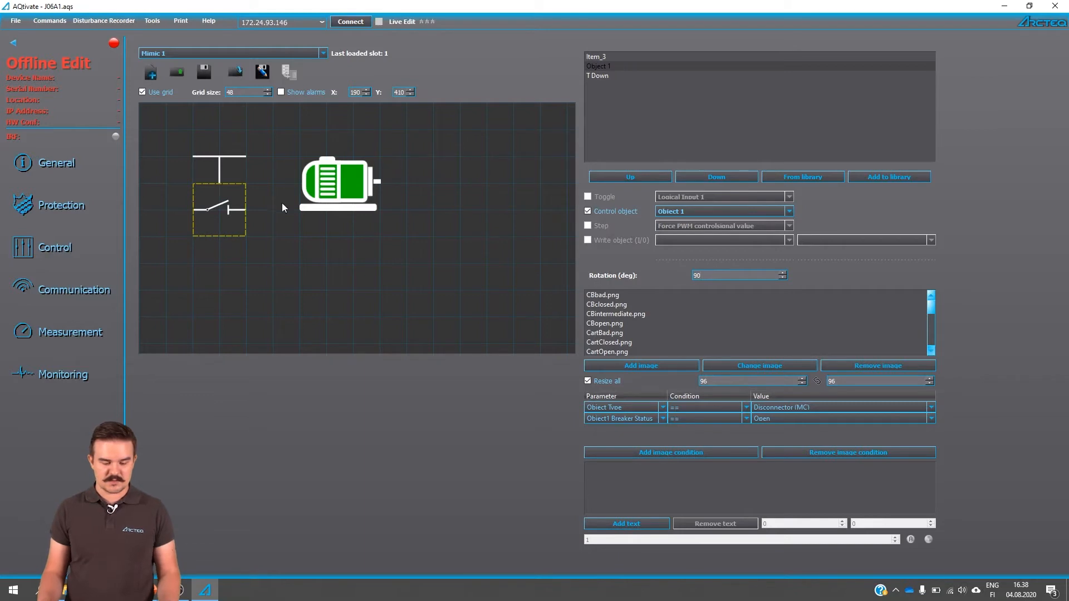
Connect T Down to Object 1 with the library's Downright line, shifting Object 1 two and the motor three grid columns right.
left_click_drag(236, 207, 276, 212)
left_click(209, 196)
right_click(209, 196)
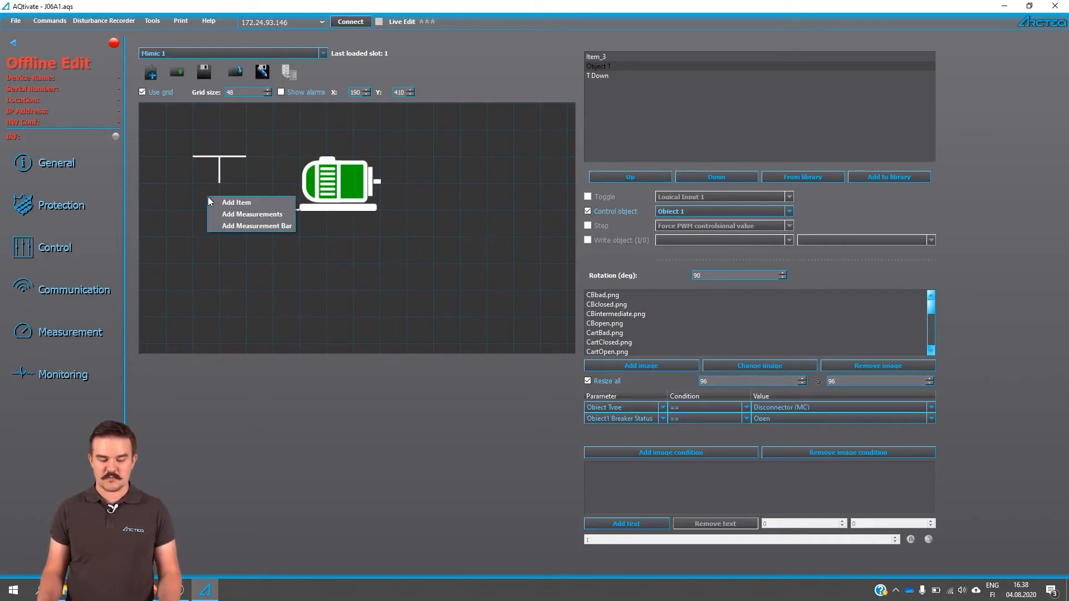
left_click(215, 202)
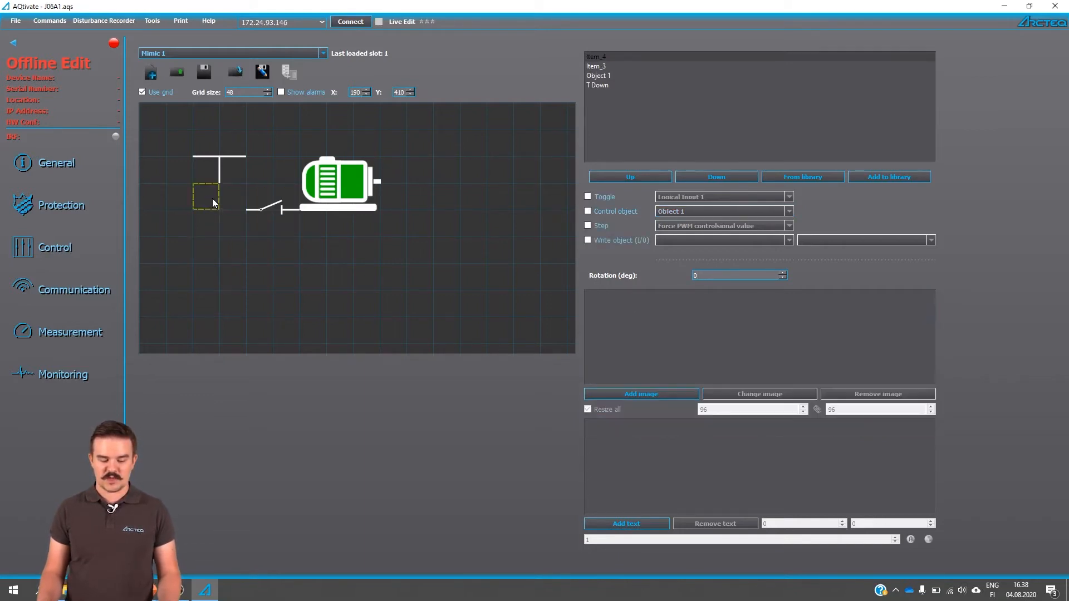
left_click(806, 178)
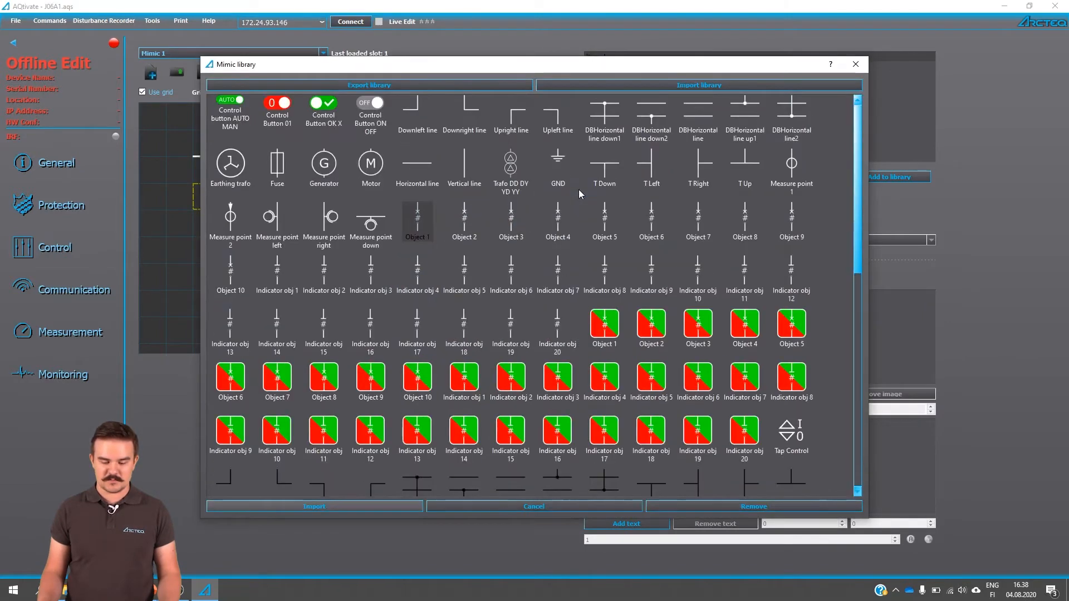
left_click(449, 118)
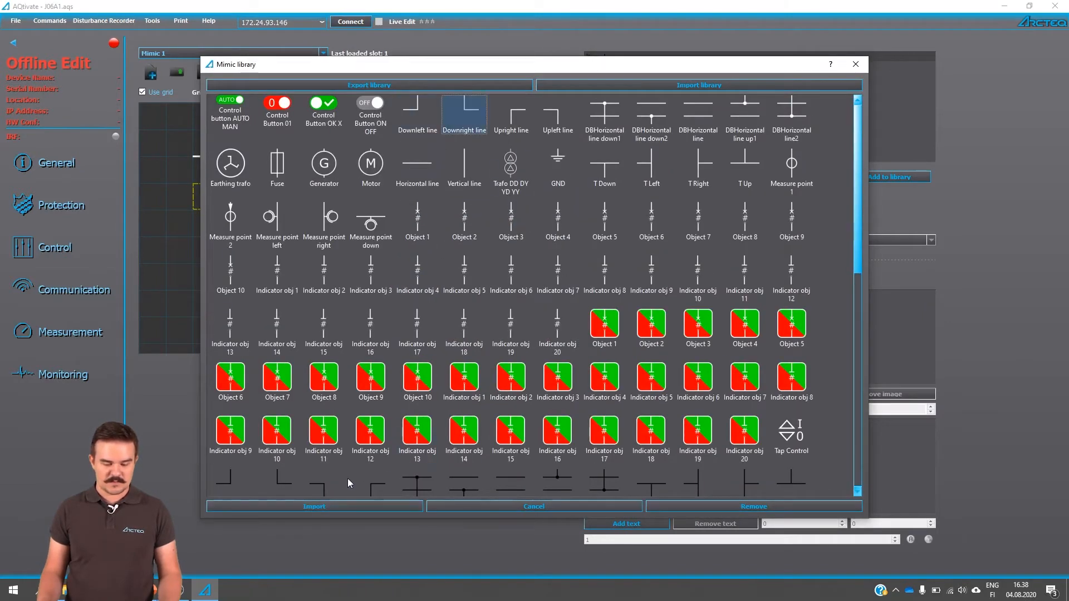
left_click(339, 507)
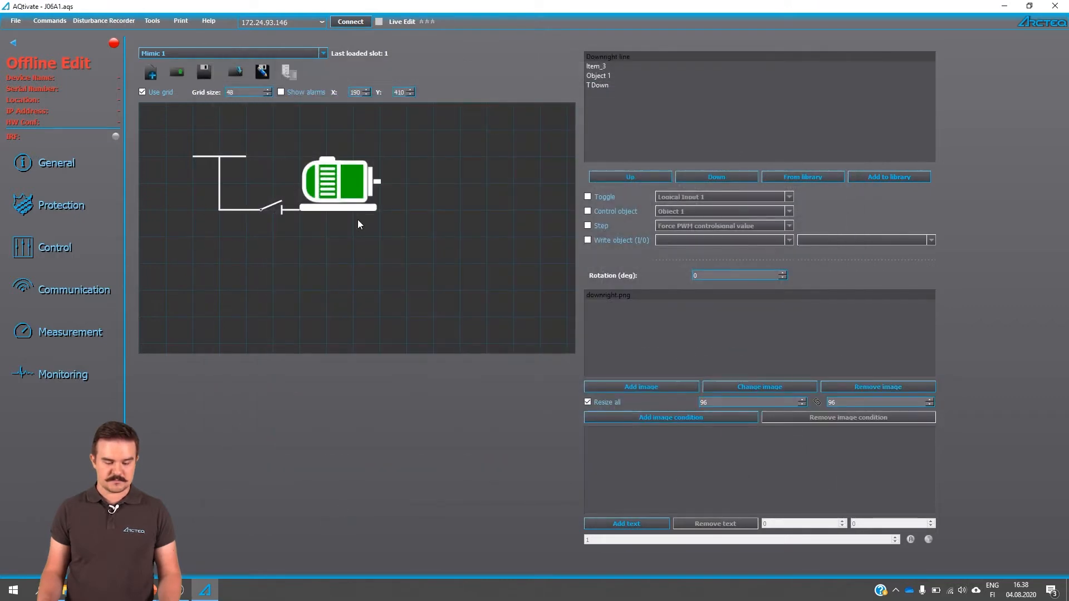
left_click_drag(356, 206, 436, 206)
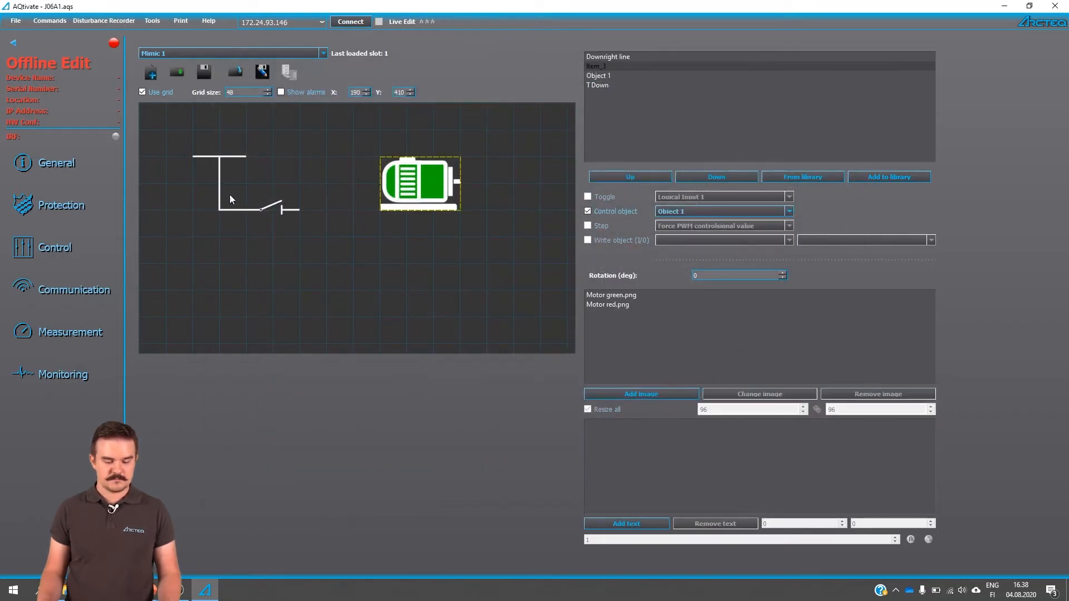
Try rotating the Object 1 symbol to 270, 180 and 45 degrees.
left_click(264, 221)
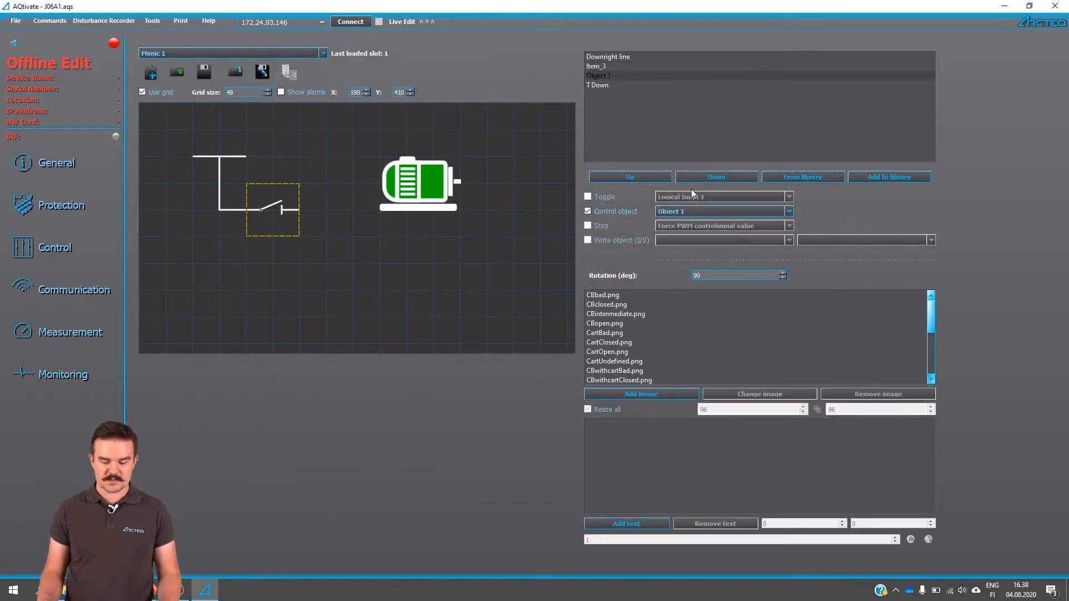
double_click(719, 275)
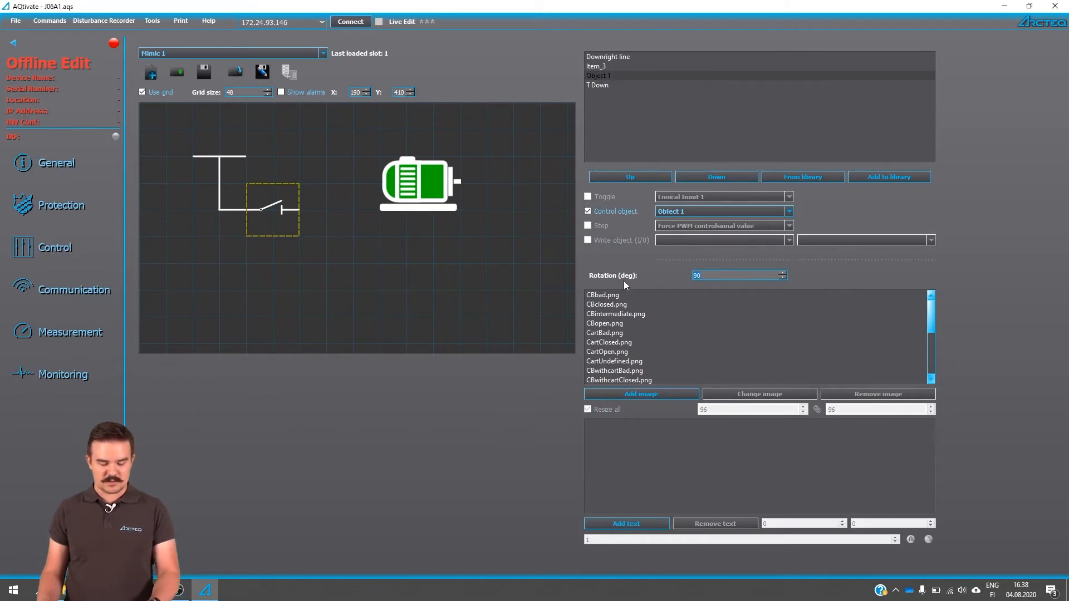
type("270")
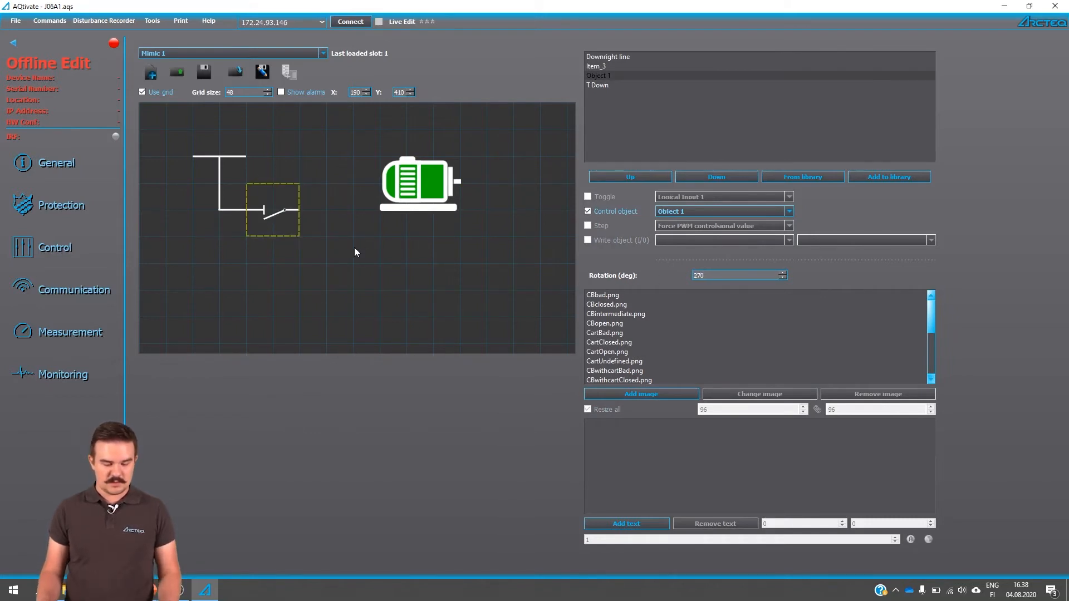
double_click(703, 275)
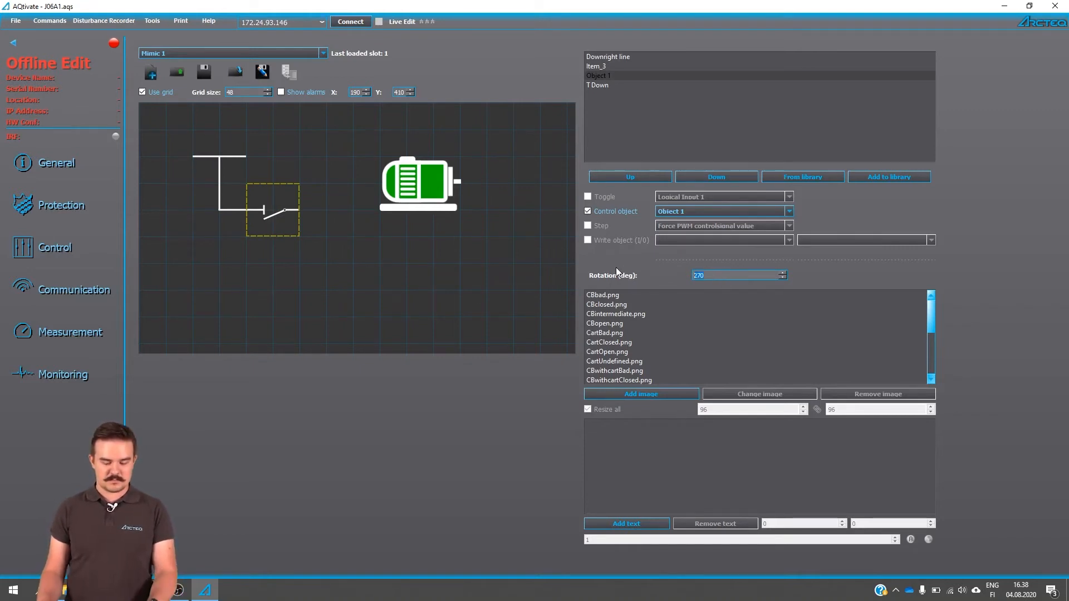
type("180")
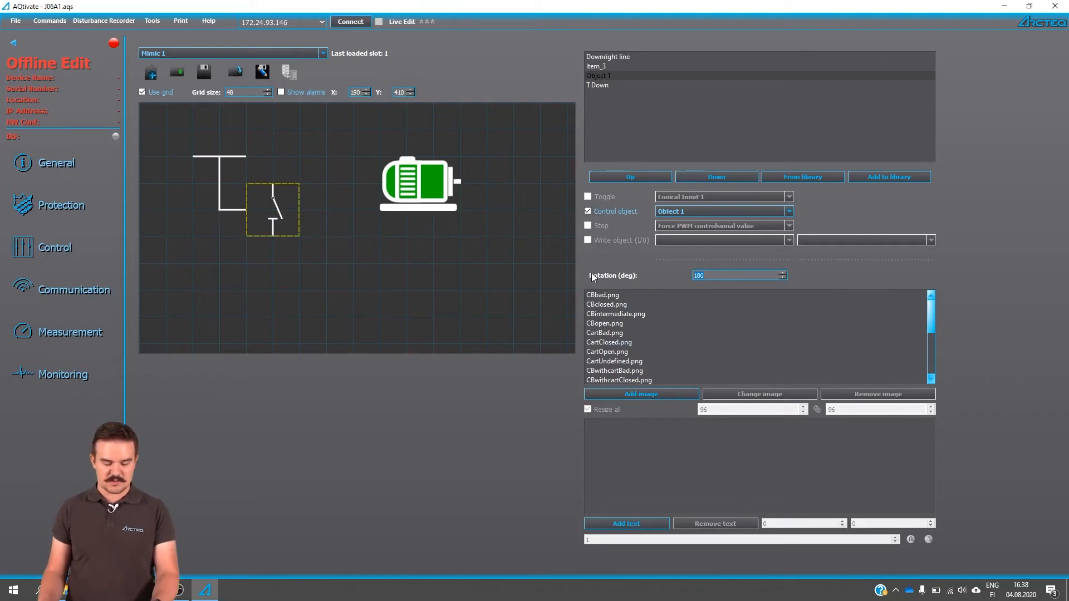
type("45")
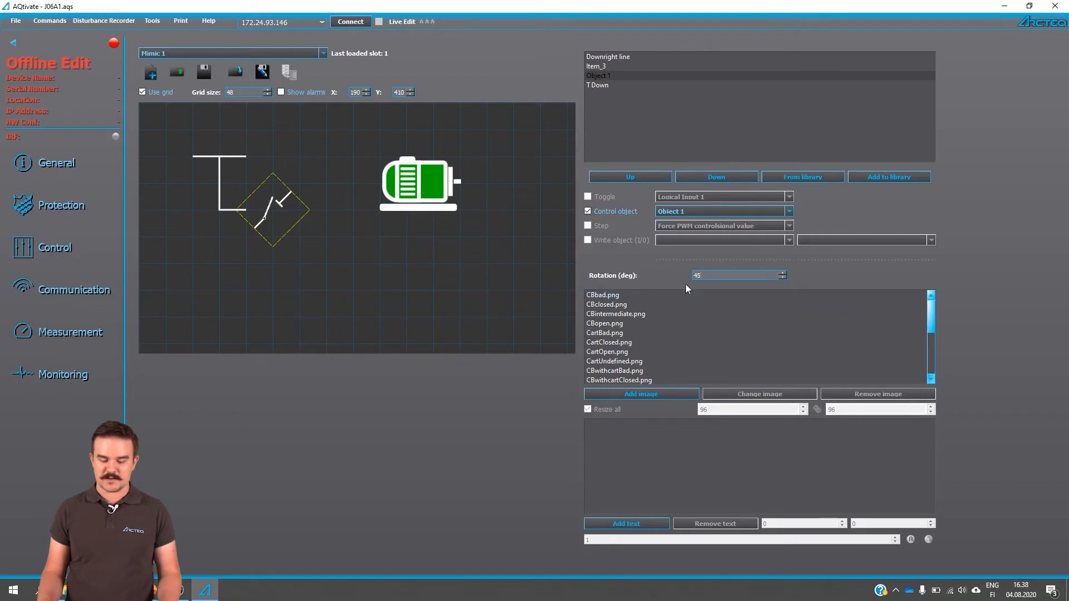
Set the Object 1 symbol's rotation to 0 degrees.
key("BackSpace")
key("BackSpace")
type("0")
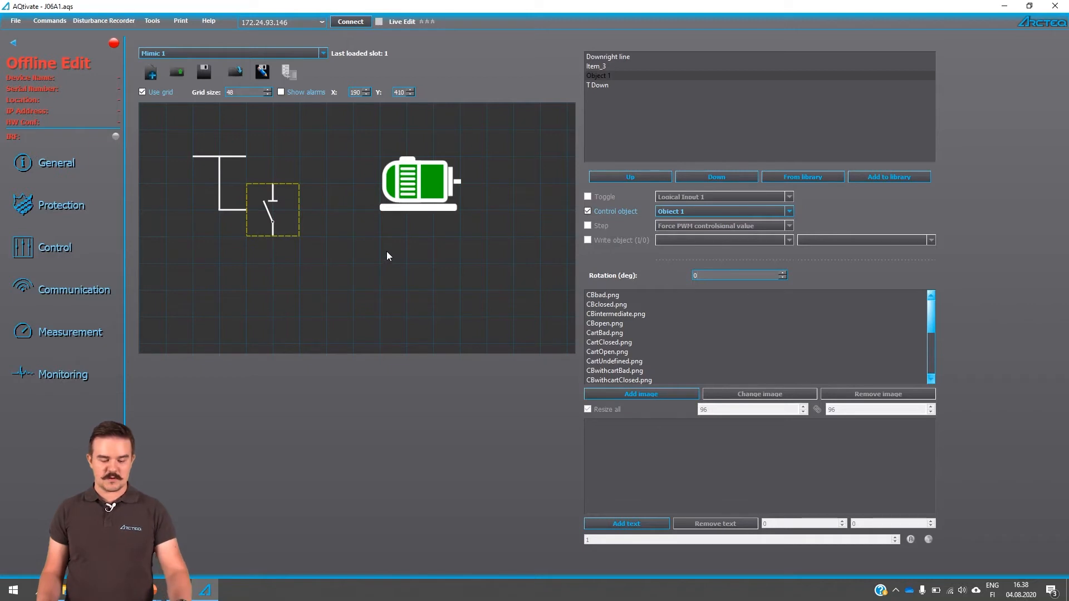
Add a new item in the empty area between Object 1 and the motor, containing a text that reads "Sample text".
right_click(342, 257)
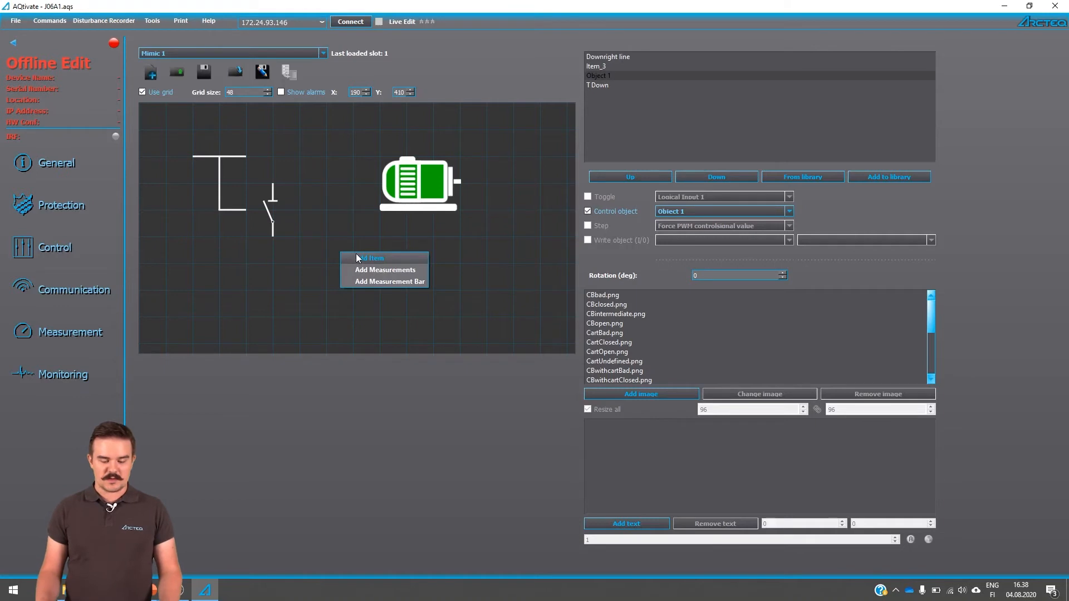
left_click(356, 256)
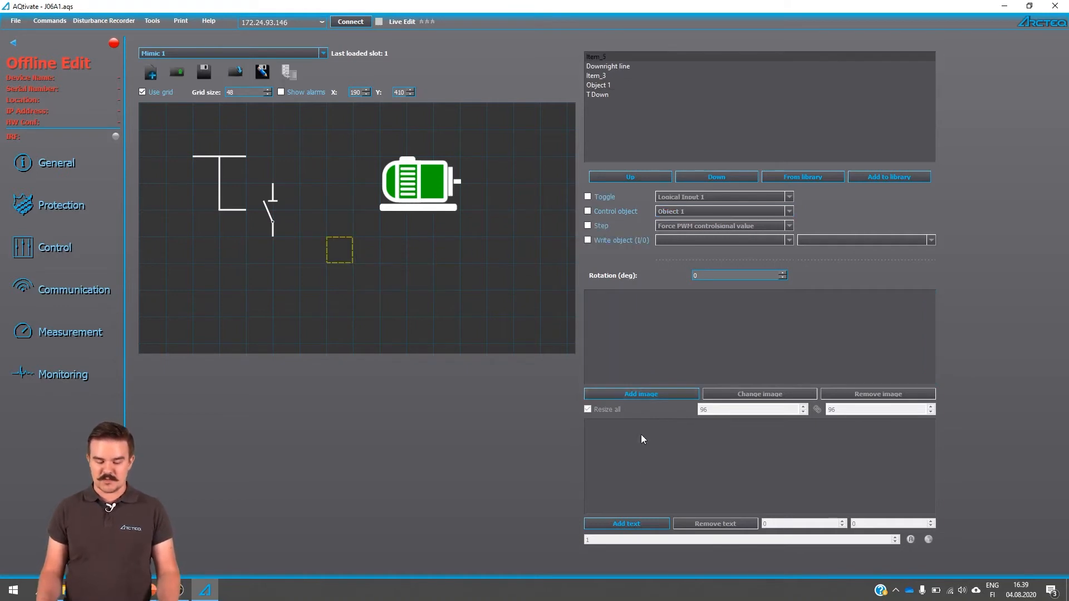
left_click(633, 525)
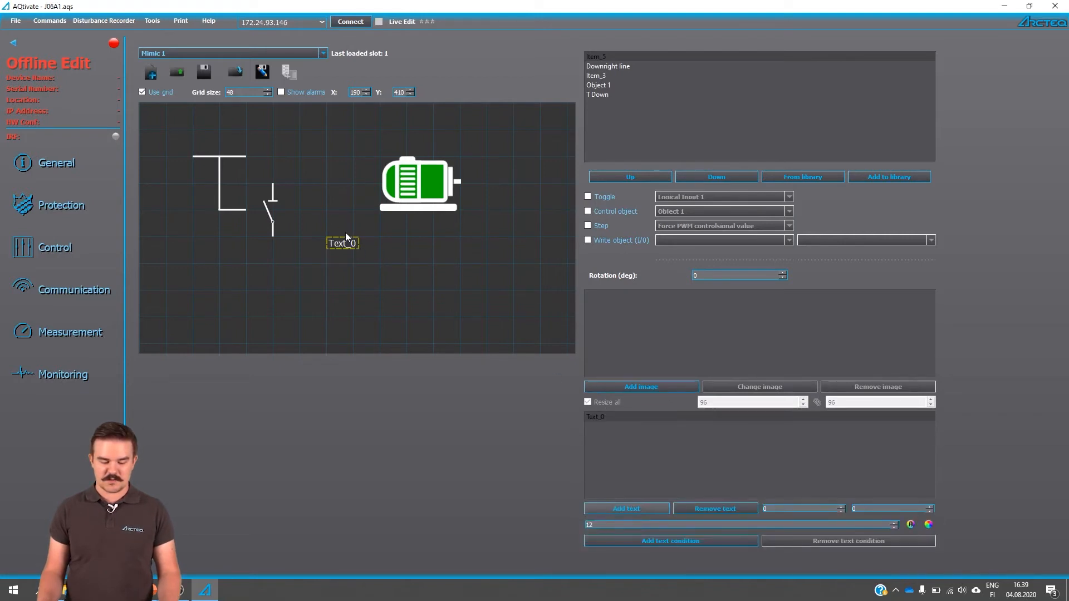
left_click(610, 417)
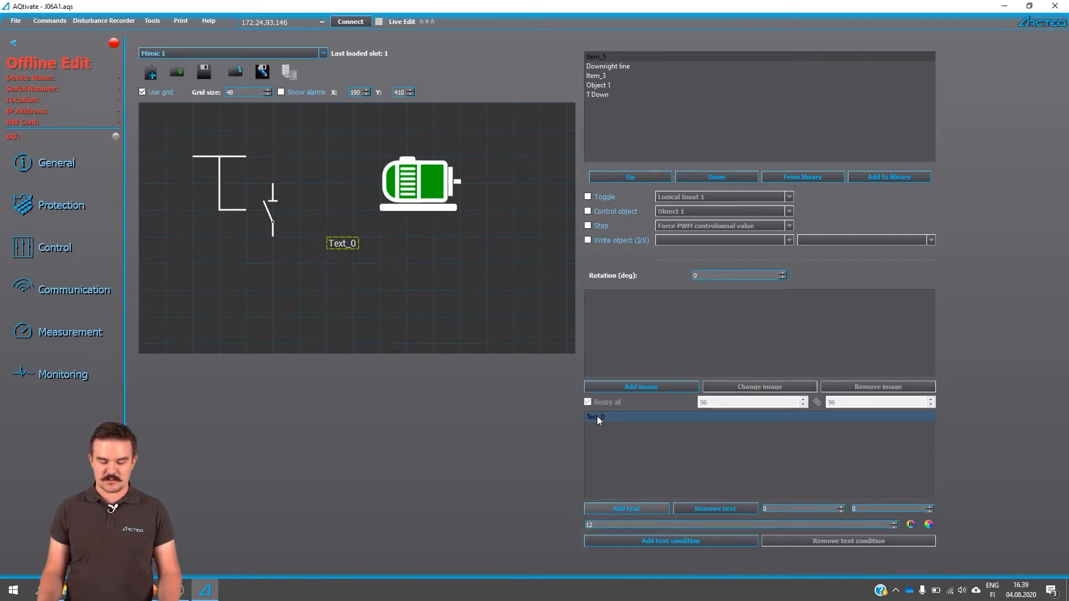
left_click(597, 417)
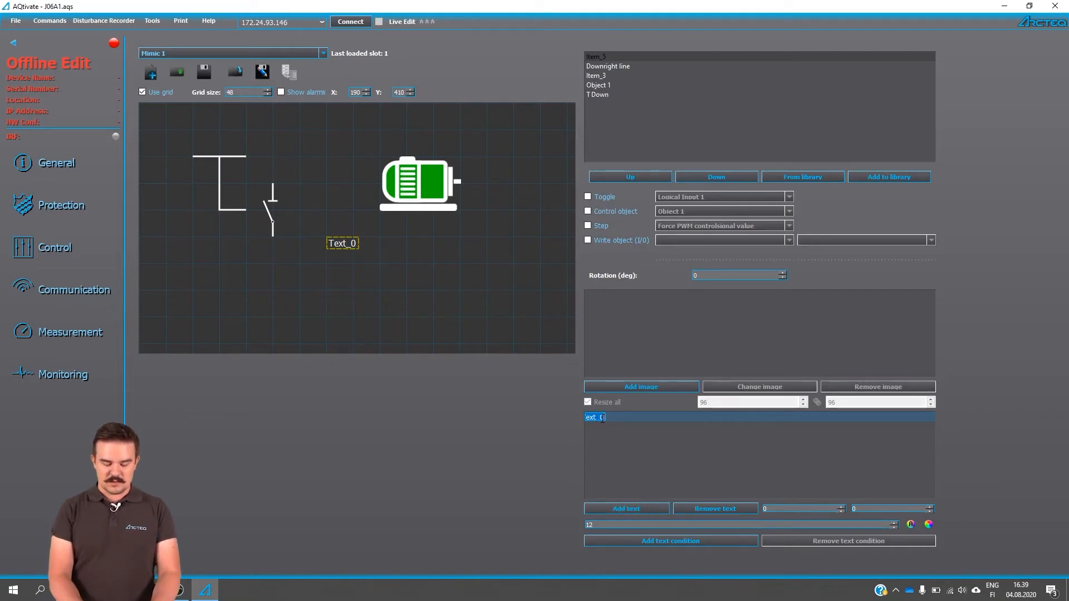
key("BackSpace")
type("Sample tex")
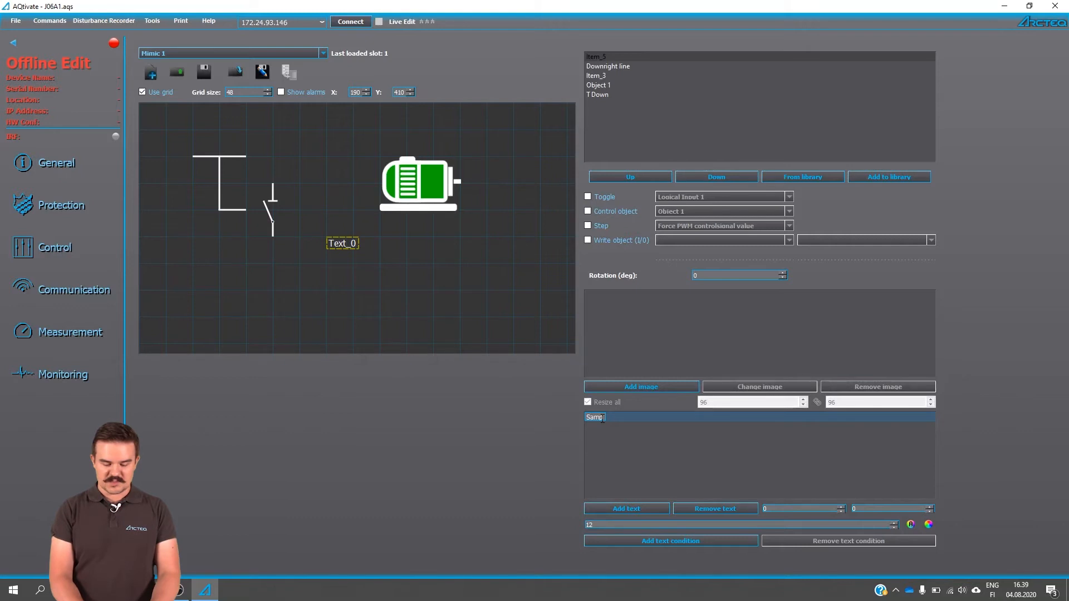
key("Return")
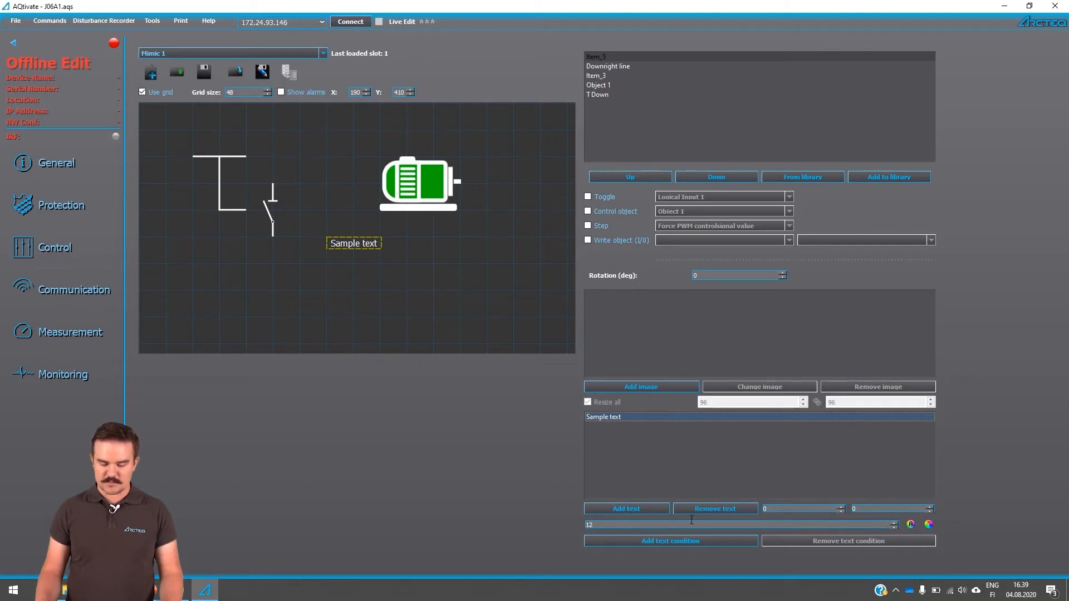
Try larger and smaller font sizes for "Sample text" and set the size to 16.
left_click(894, 526)
left_click(894, 525)
left_click(893, 525)
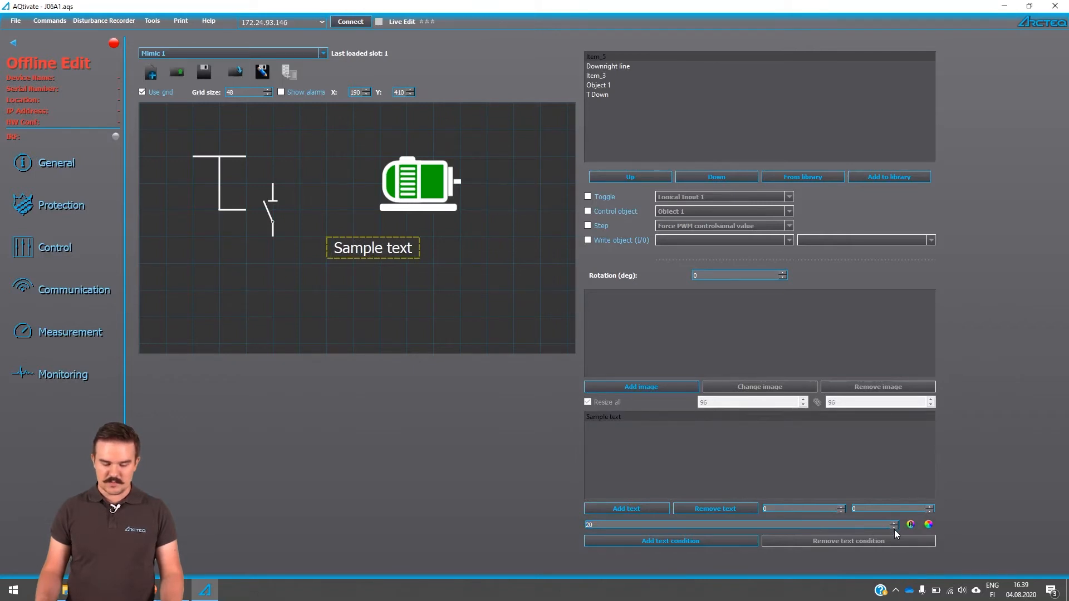
left_click(894, 528)
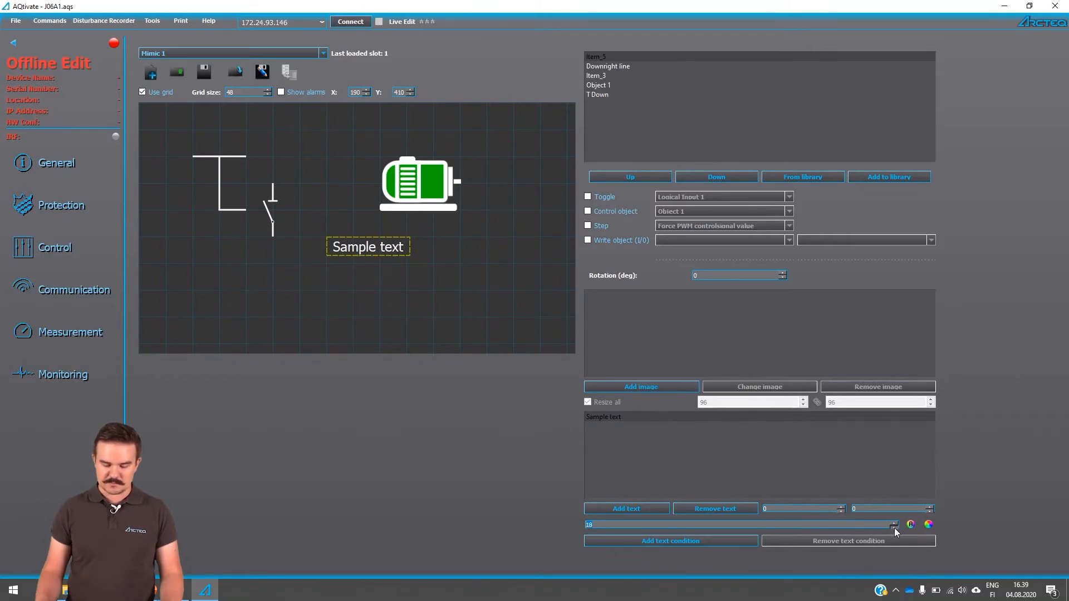
left_click(894, 528)
left_click(893, 528)
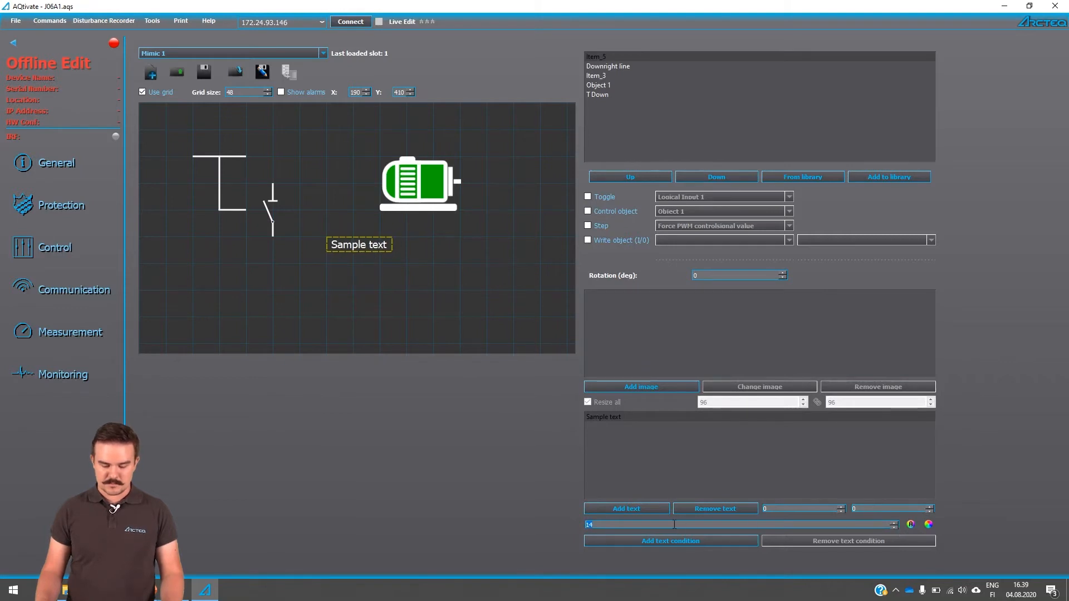
type("16")
key("Return")
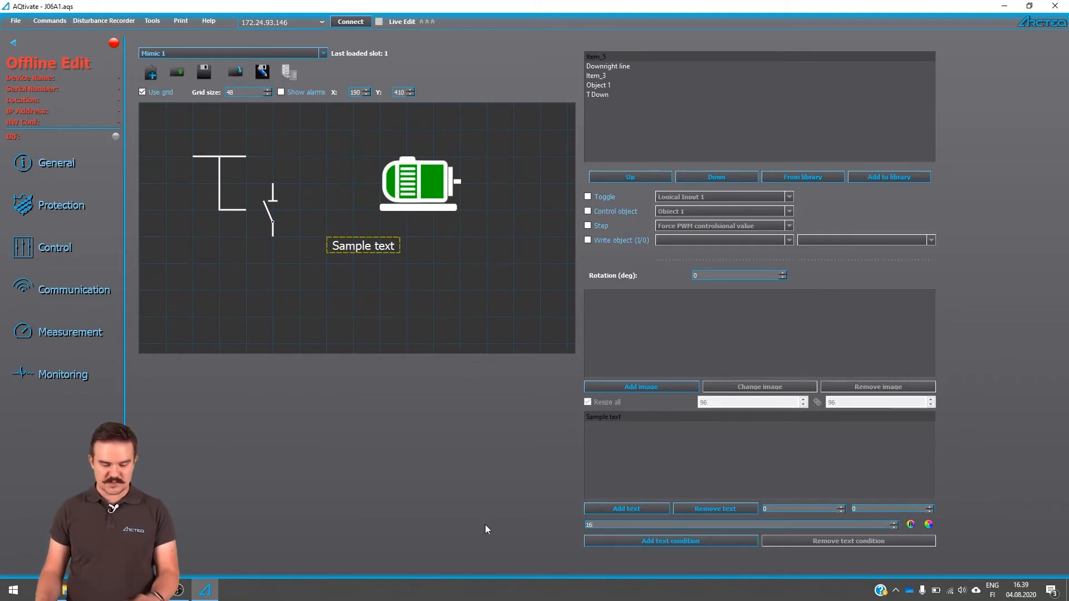
Change the color of "Sample text" to the motor's green, #00a800, sampled from the motor image on screen.
left_click(911, 525)
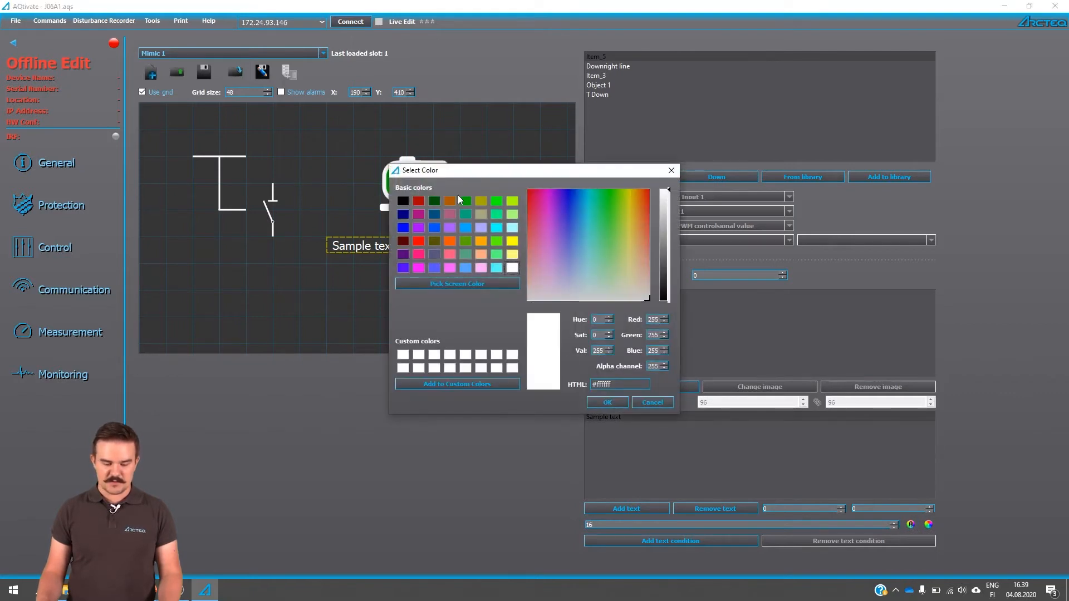
left_click_drag(459, 178, 654, 176)
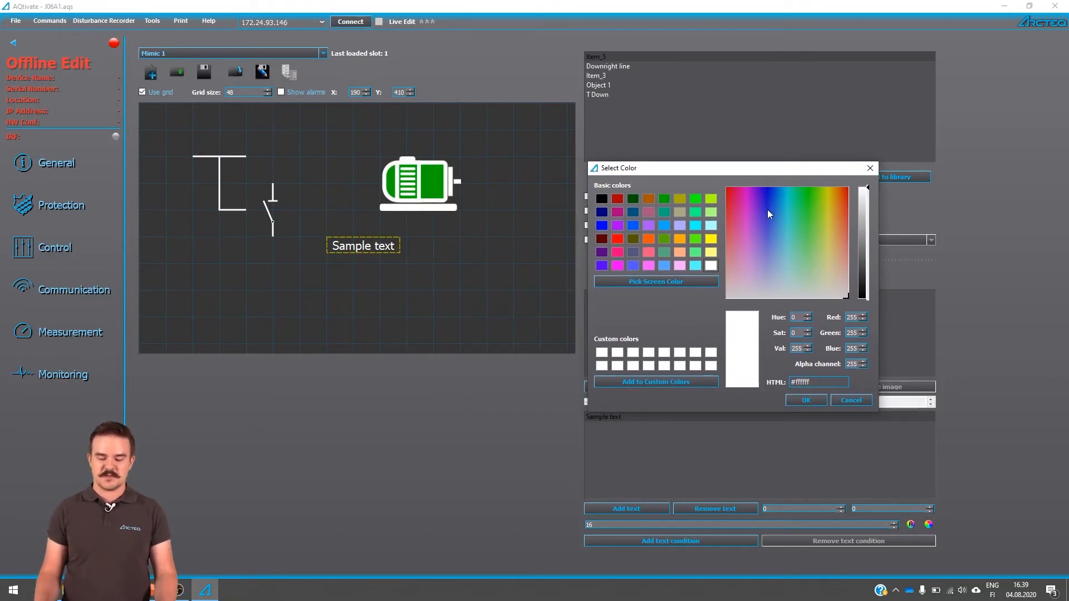
left_click(791, 209)
left_click_drag(824, 204, 759, 209)
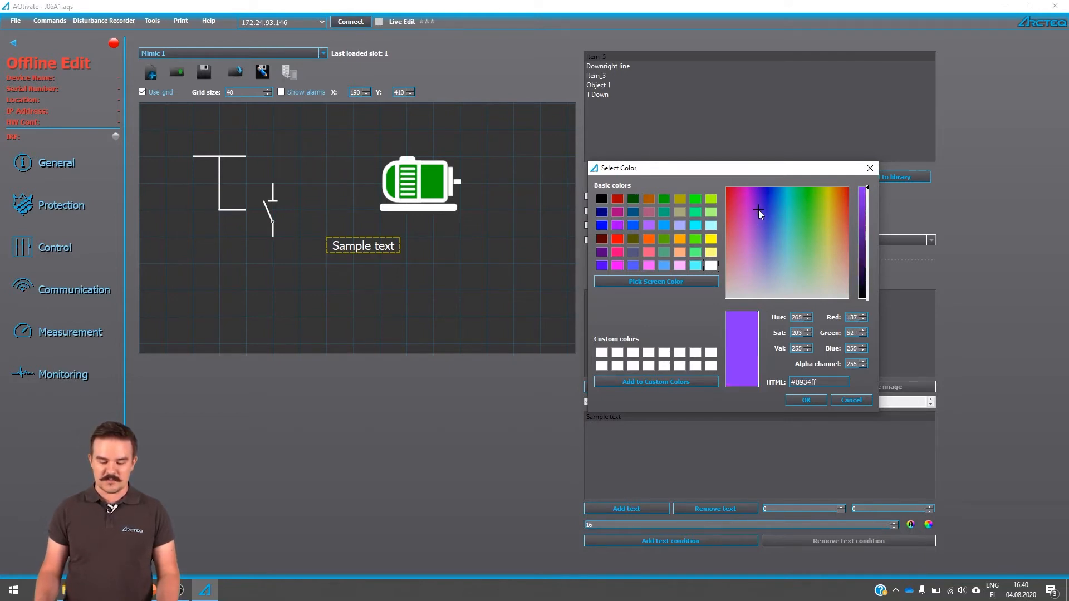
left_click(650, 286)
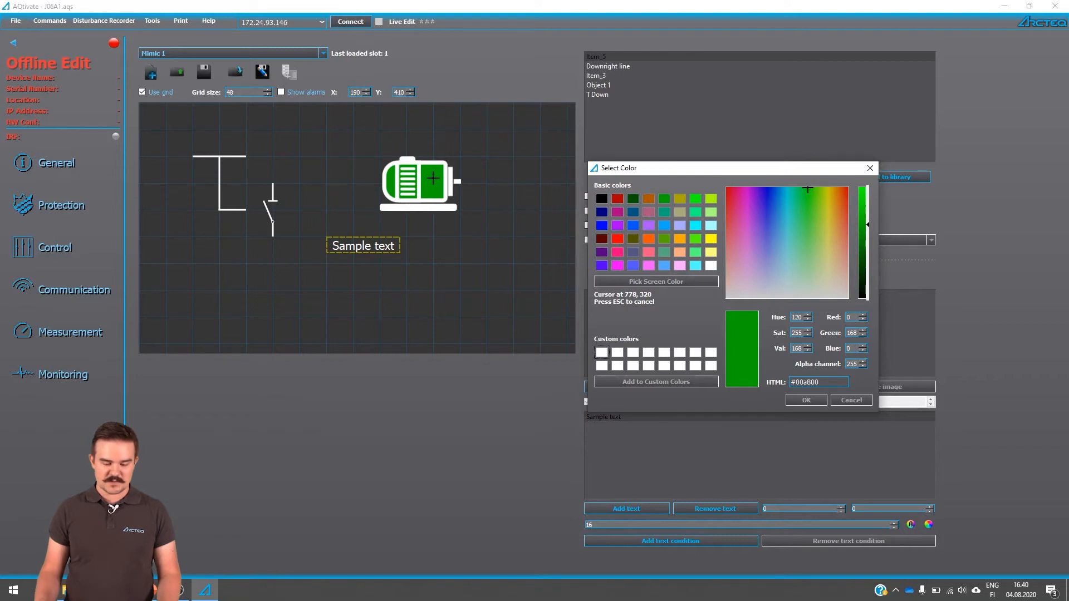
left_click(433, 178)
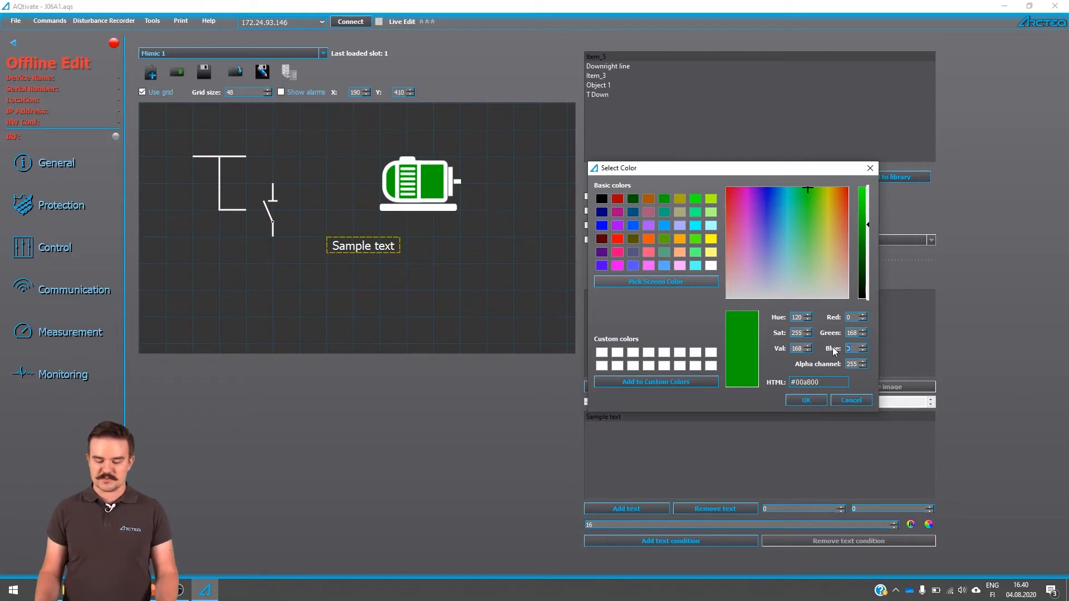
left_click(806, 400)
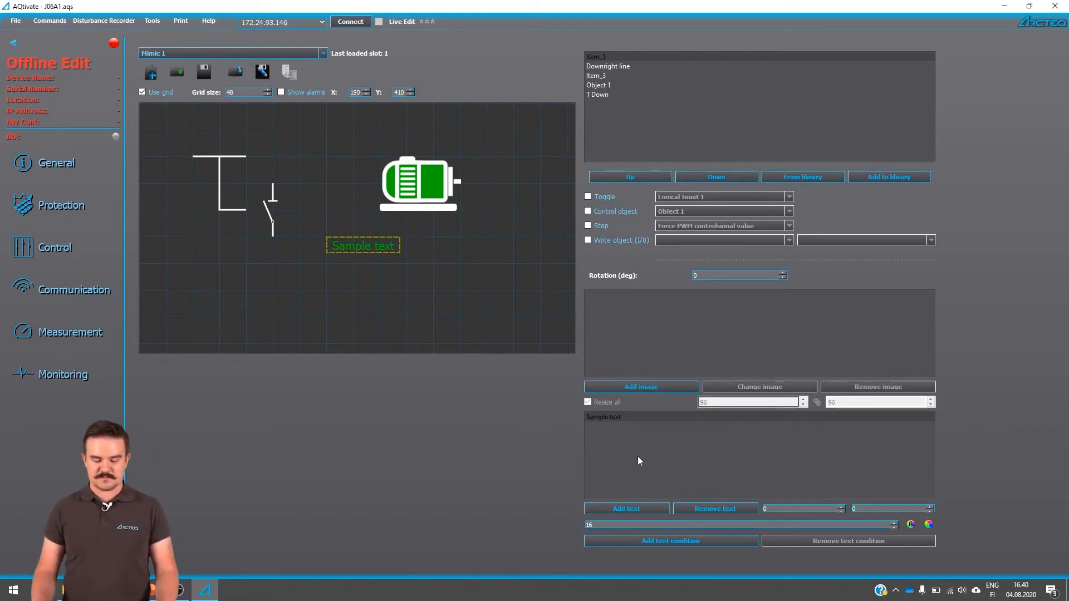
Set the "Sample text" color's alpha channel to 100 and move the text over the motor's shaft end.
left_click(912, 525)
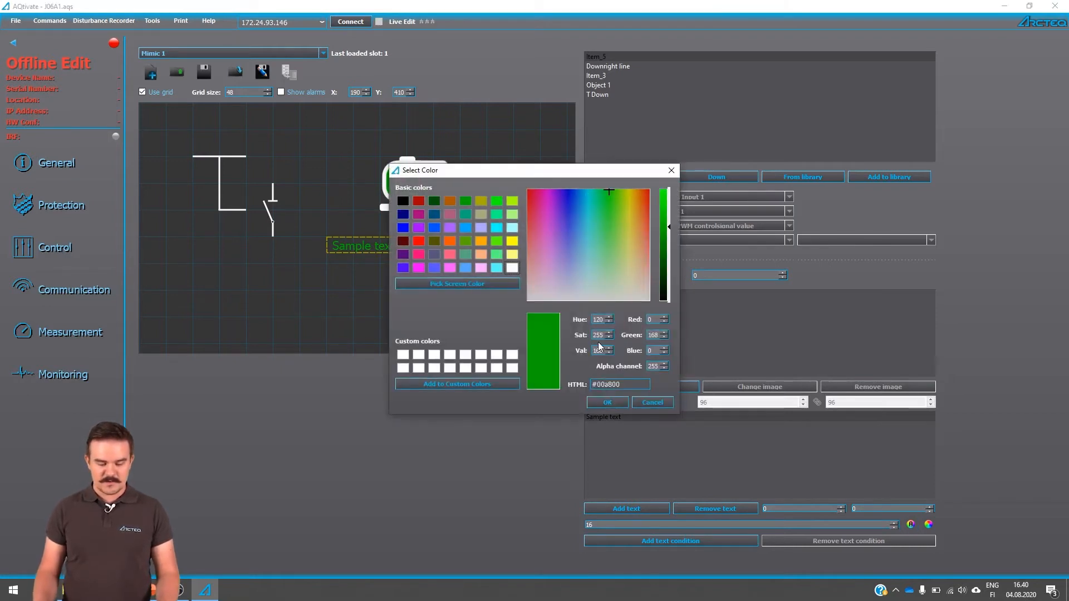
left_click_drag(602, 172, 750, 151)
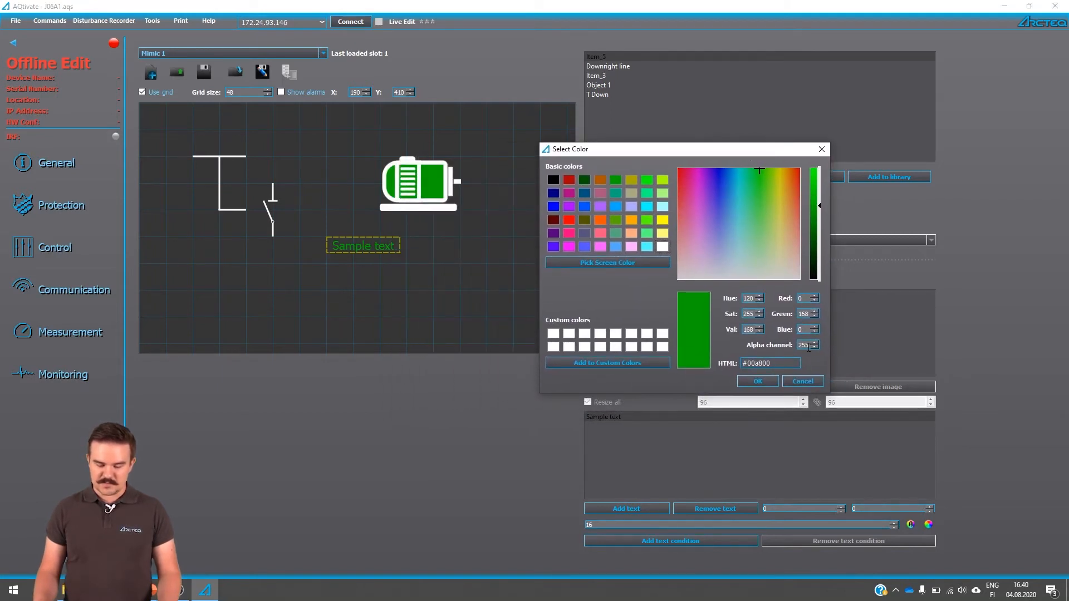
left_click_drag(809, 346, 790, 349)
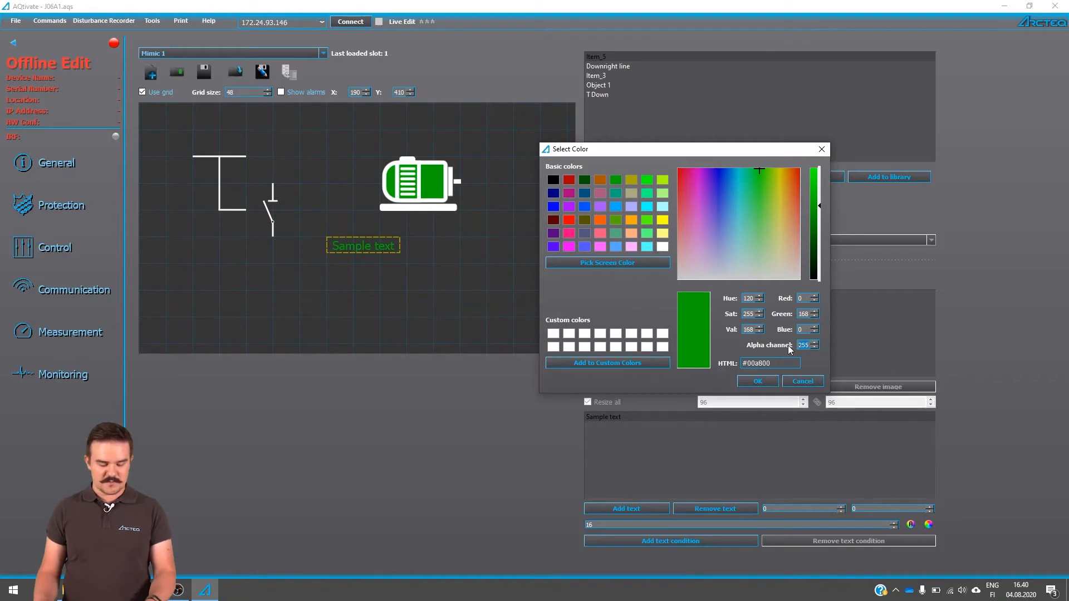
type("1")
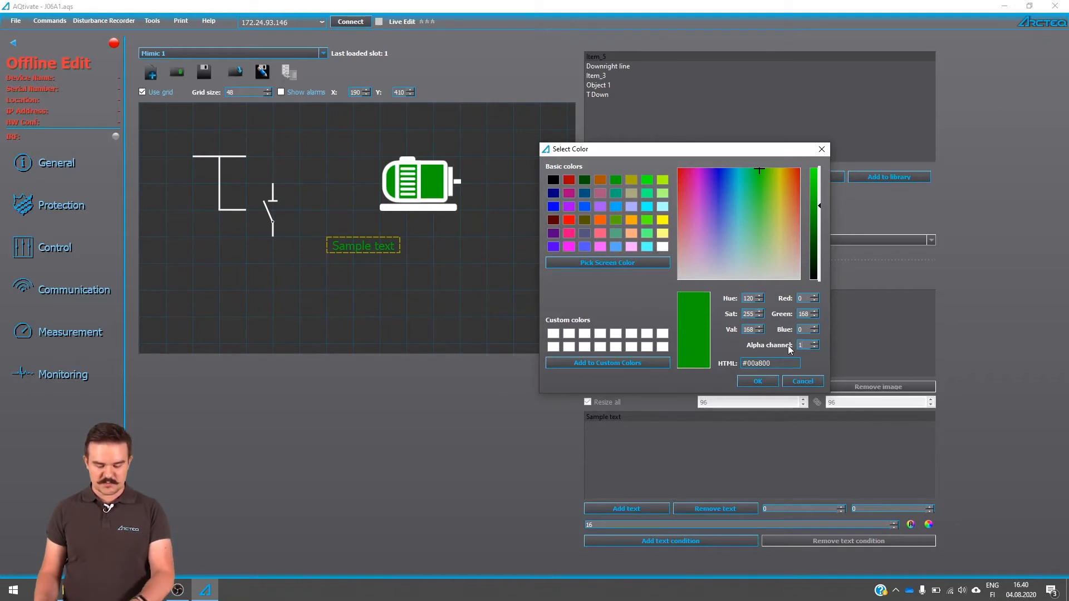
type("00")
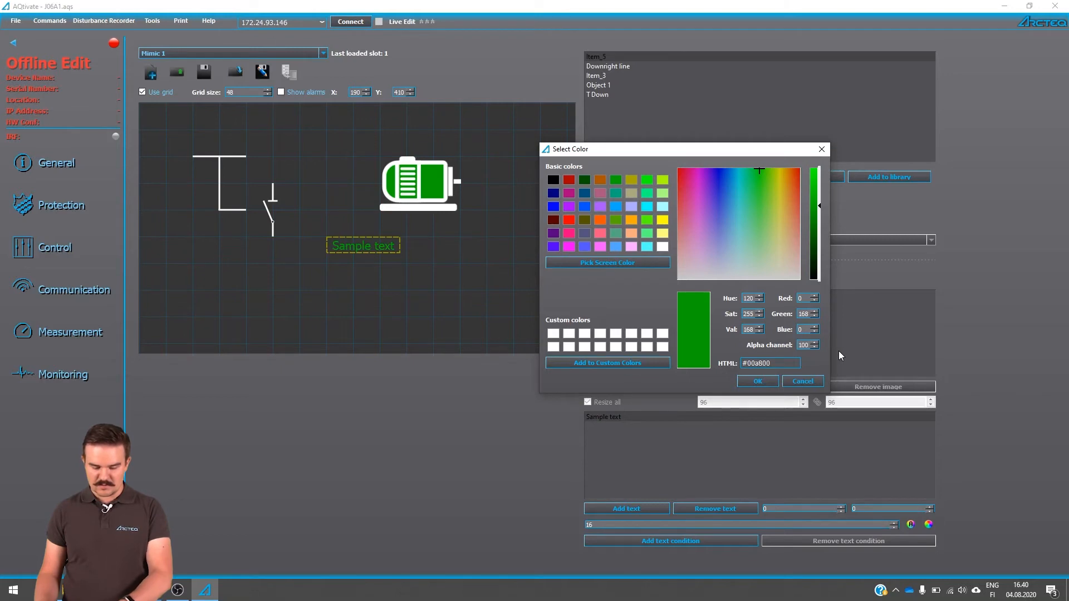
left_click(747, 383)
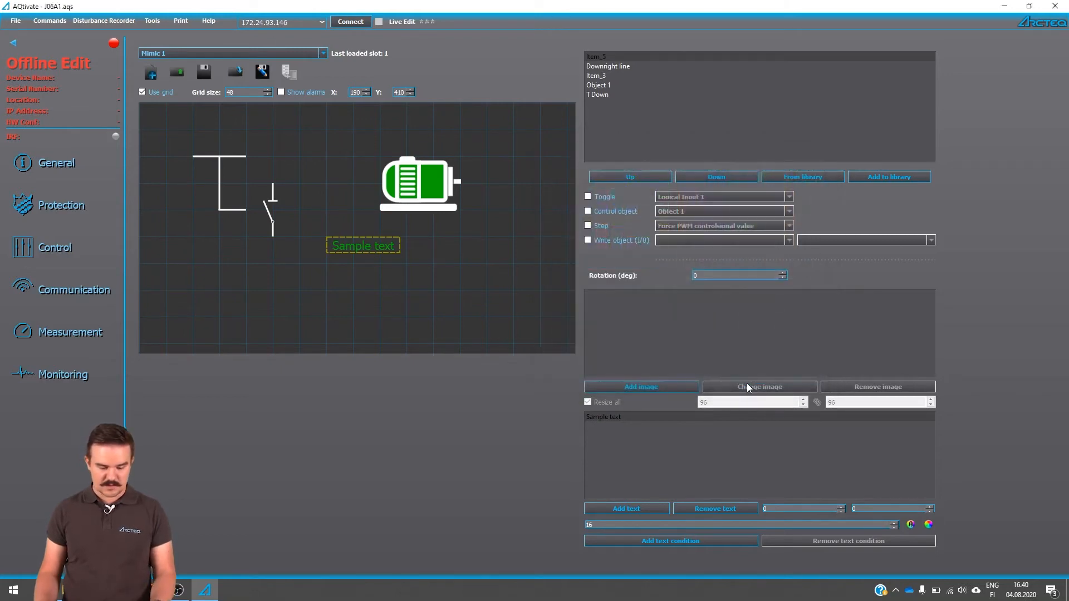
left_click_drag(379, 254, 444, 202)
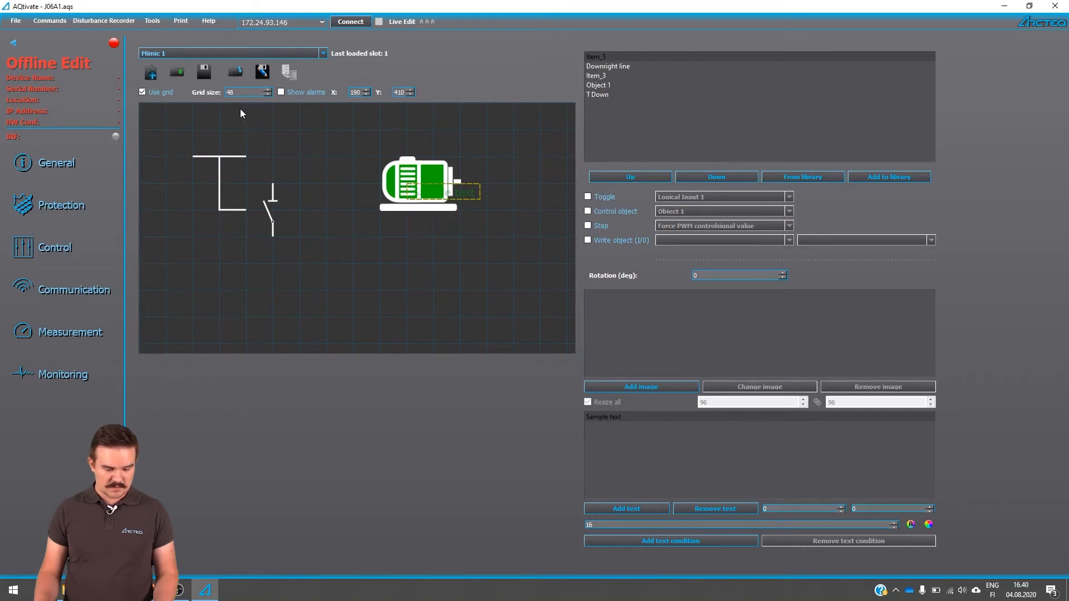
Move "Sample text" off the motor into the empty area below and restore its color's alpha channel to 255.
left_click(142, 92)
left_click_drag(457, 199, 376, 264)
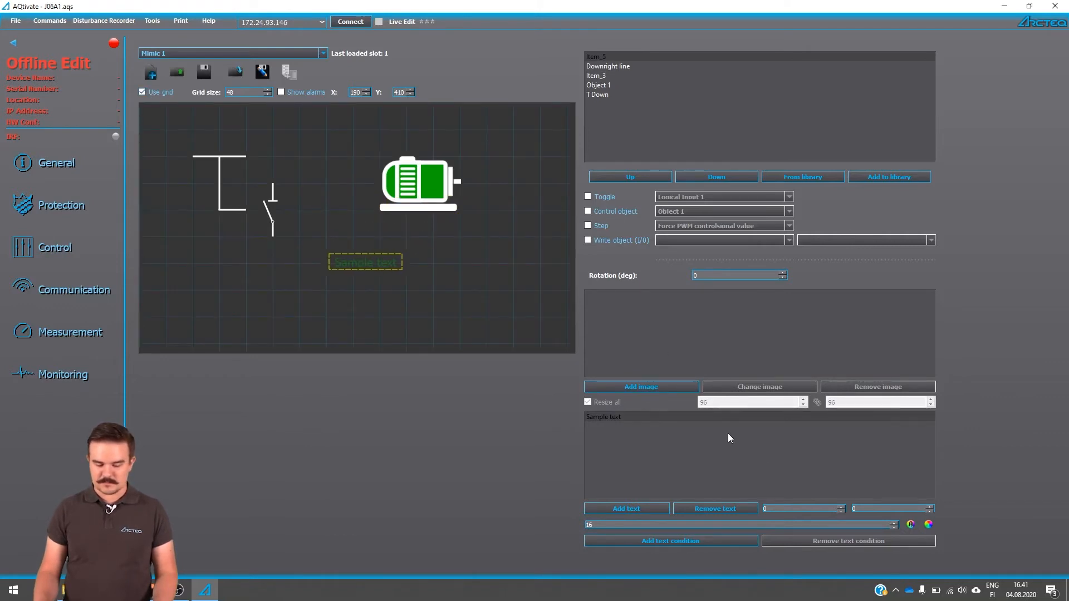
left_click(910, 524)
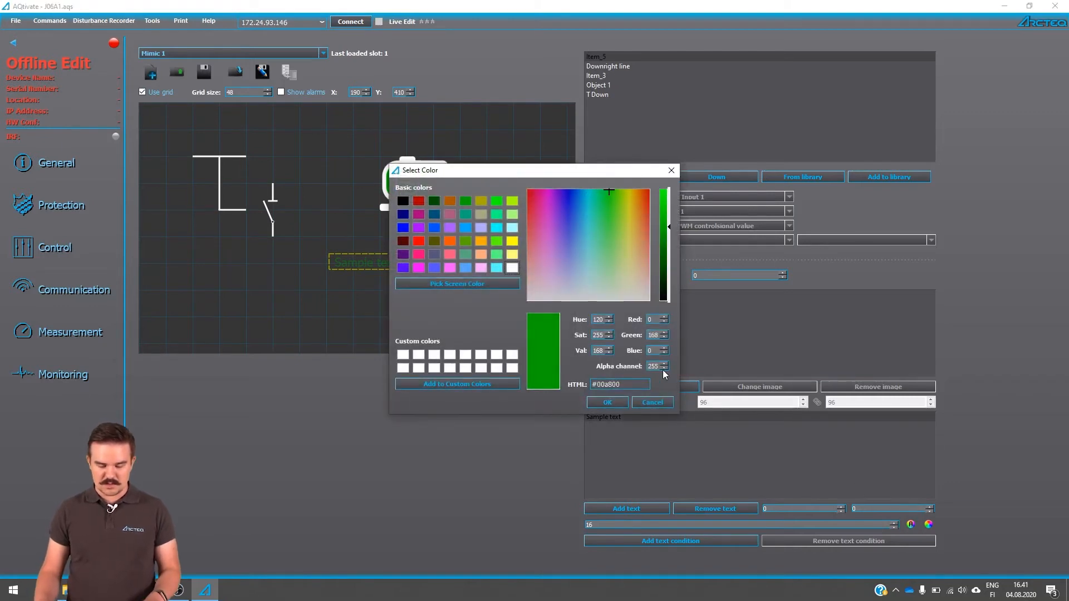
left_click(607, 402)
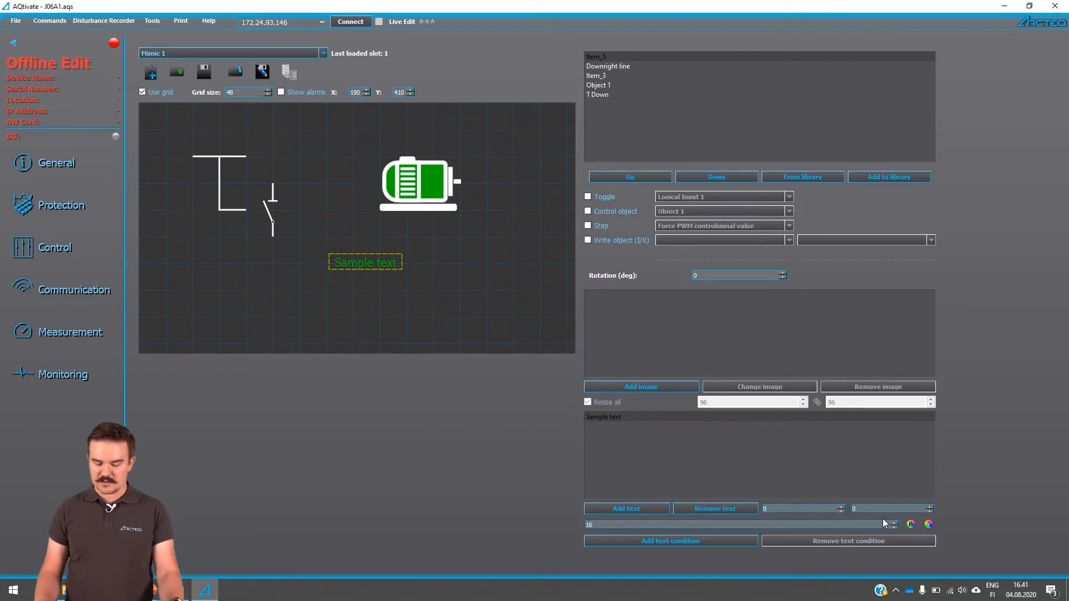
Set the background color of "Sample text" to red, #ff0004.
left_click(928, 525)
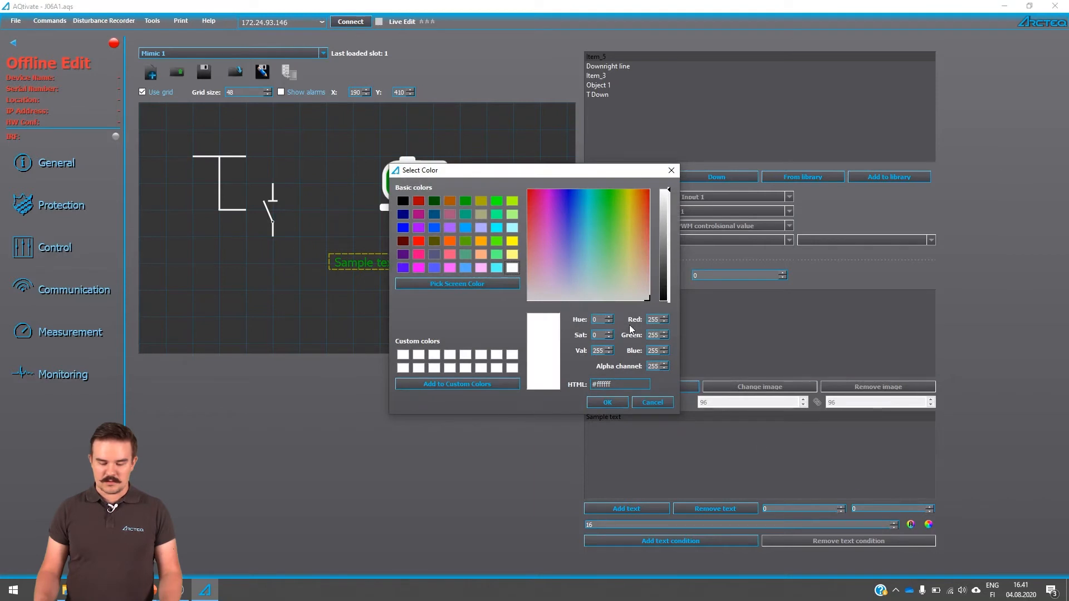
left_click_drag(560, 240, 502, 181)
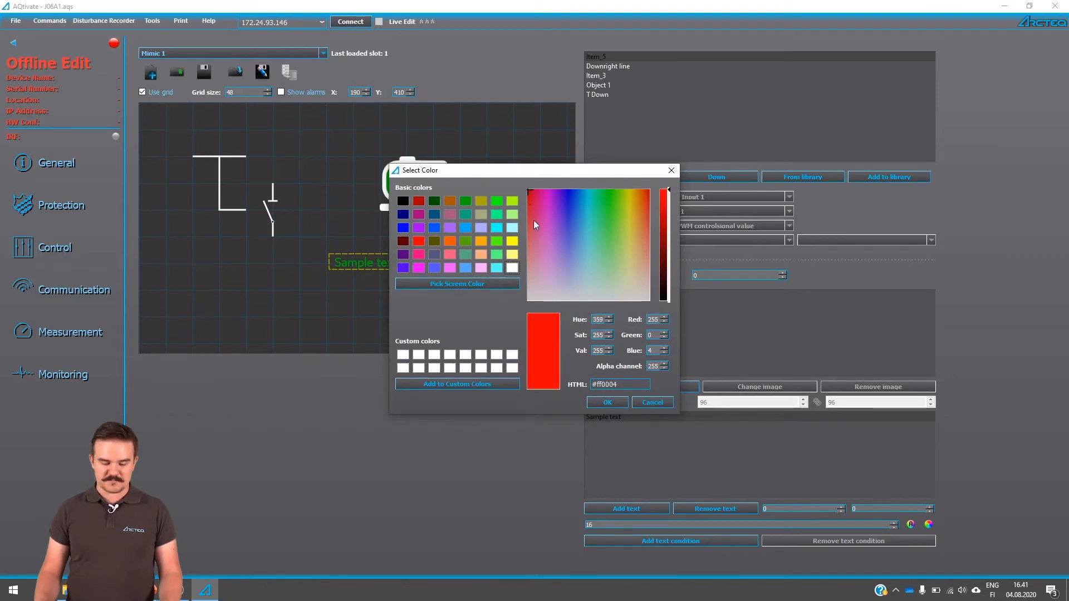
left_click(599, 402)
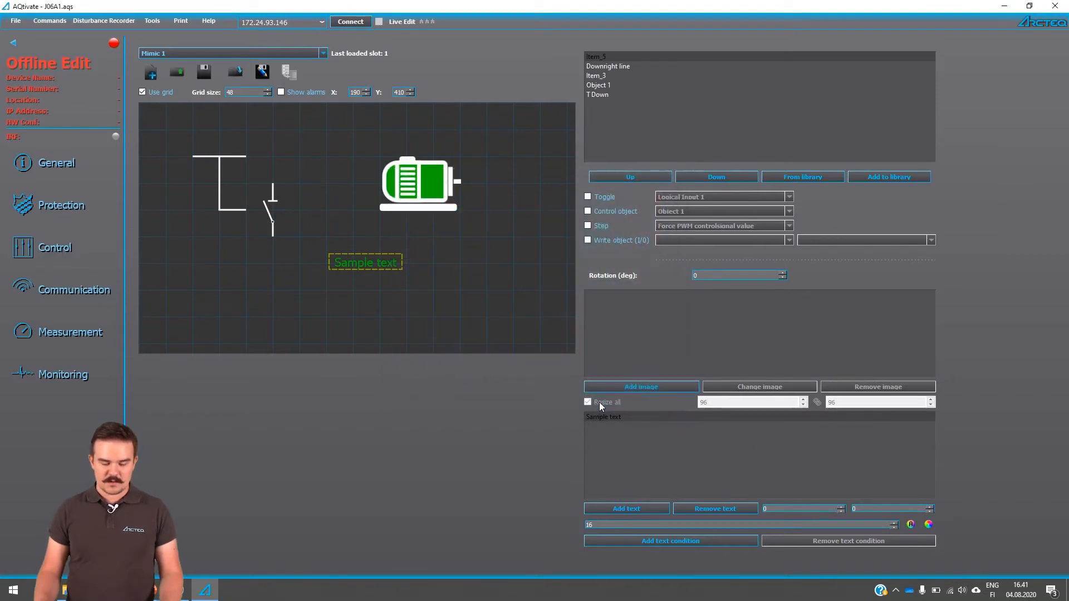
Make the red background of "Sample text" fully transparent by setting its alpha channel to 0.
left_click(928, 525)
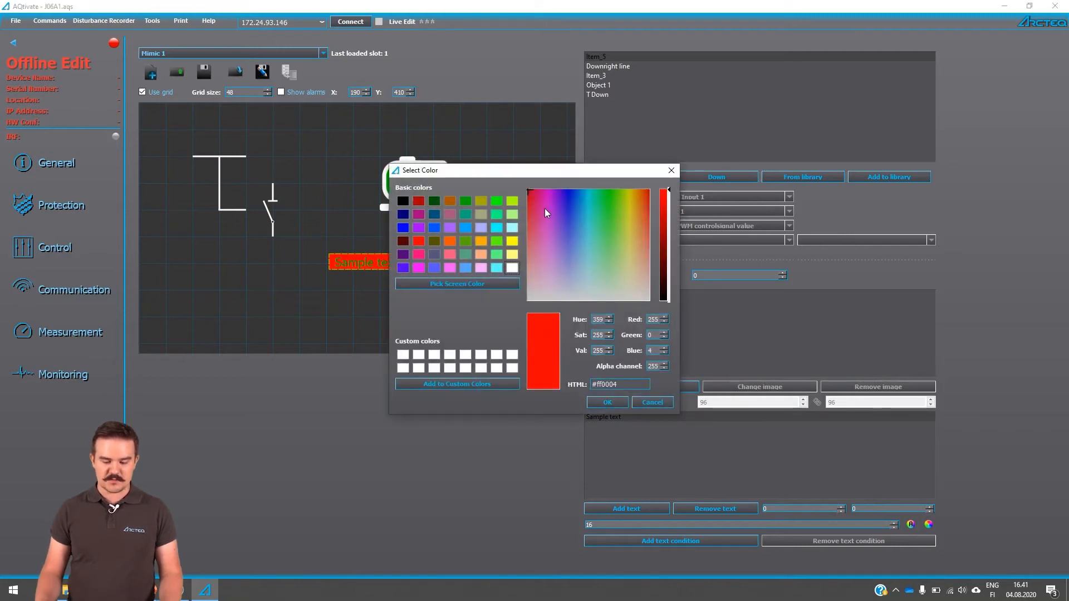
left_click_drag(530, 224, 527, 182)
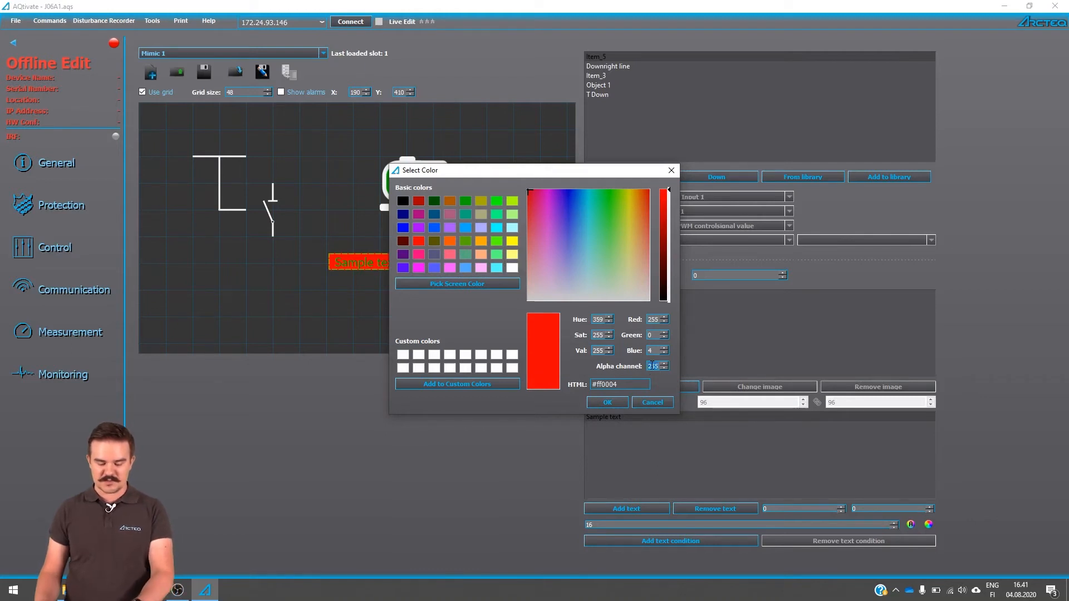
type("0")
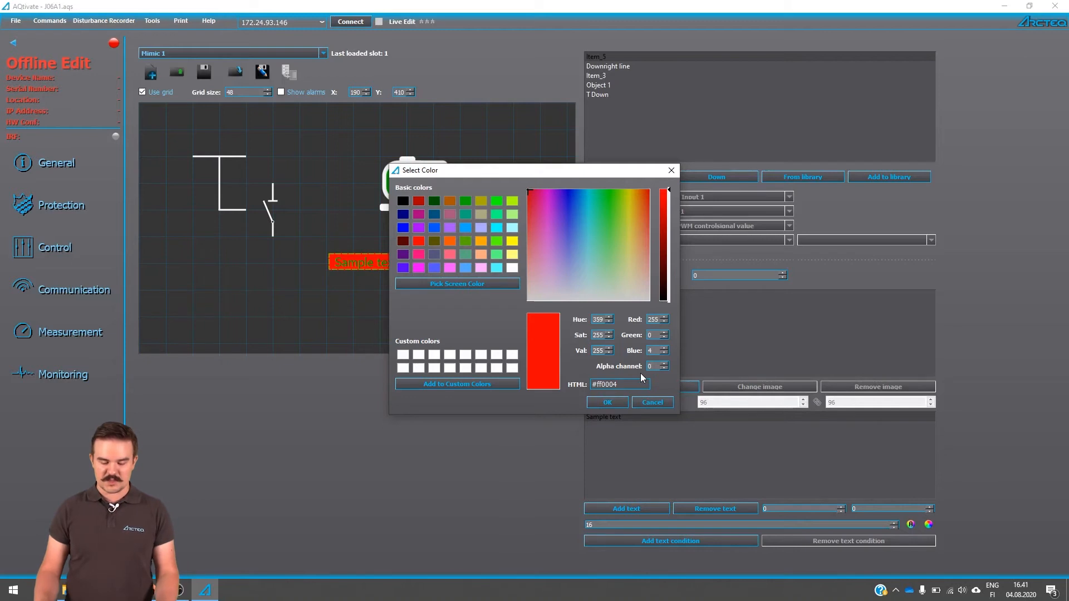
left_click(607, 404)
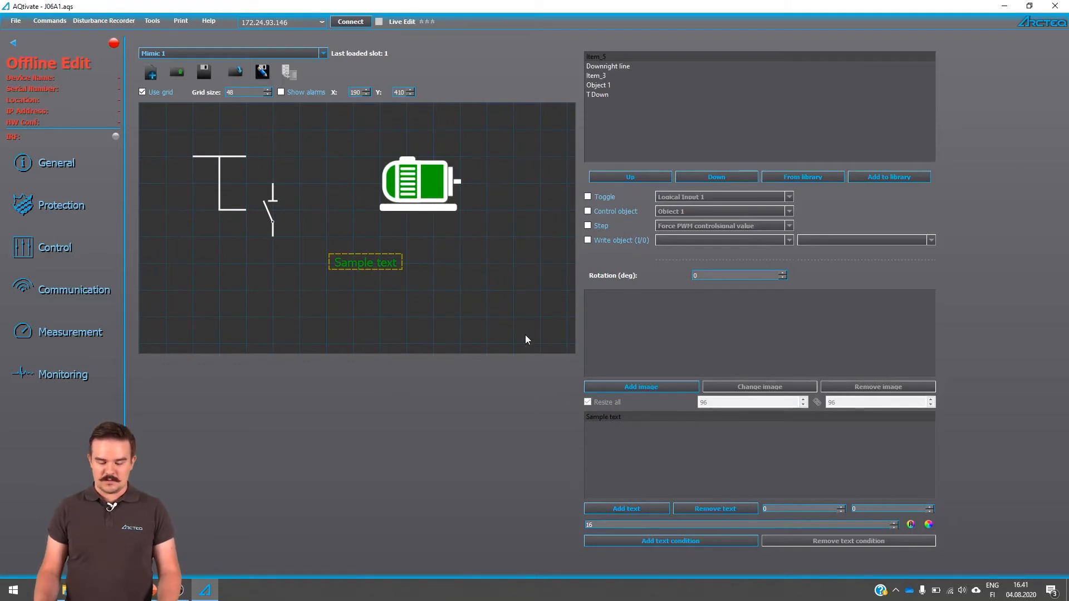
Try a 90-degree rotation on "Sample text" and set the rotation back to 0.
double_click(704, 274)
type("90")
key("Return")
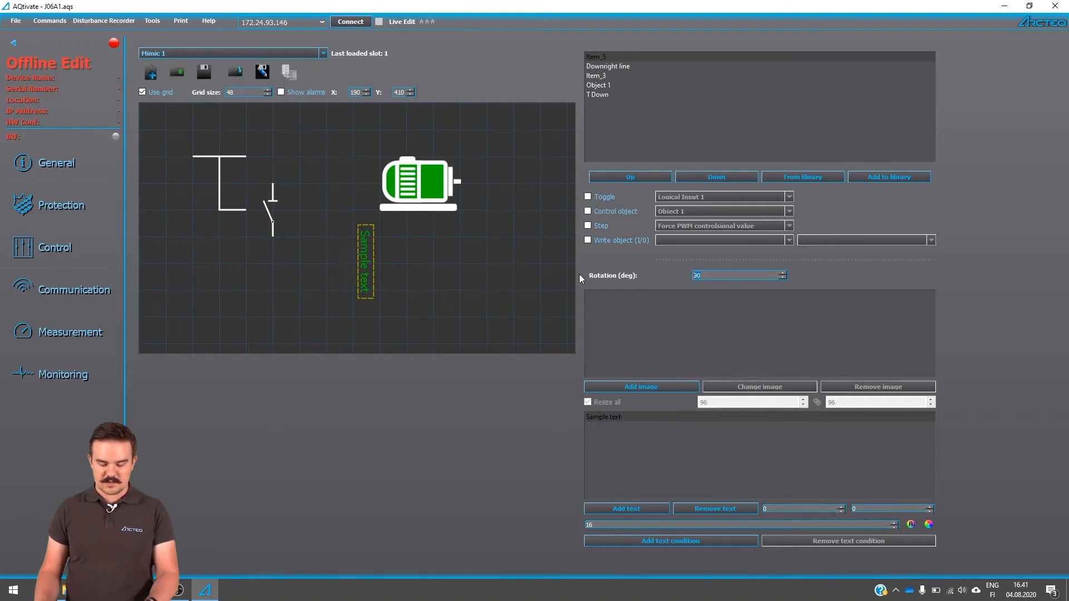
type("0")
key("Return")
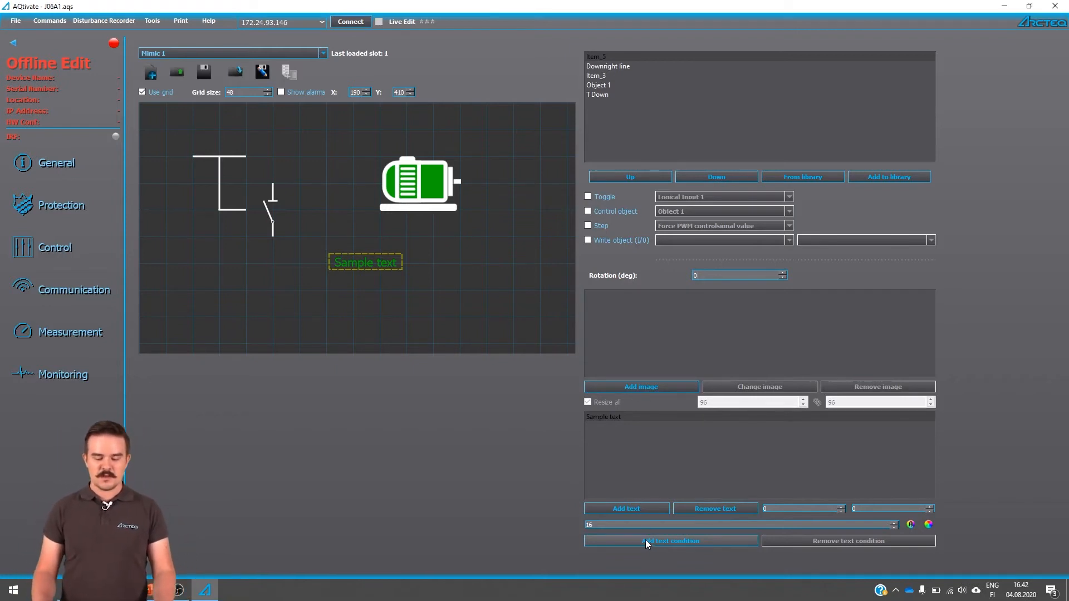
Move the motor closer to Object 1 and, with a grid size of 12, place "Sample text" just beyond the motor's shaft.
left_click_drag(404, 186, 337, 204)
left_click_drag(352, 265, 438, 184)
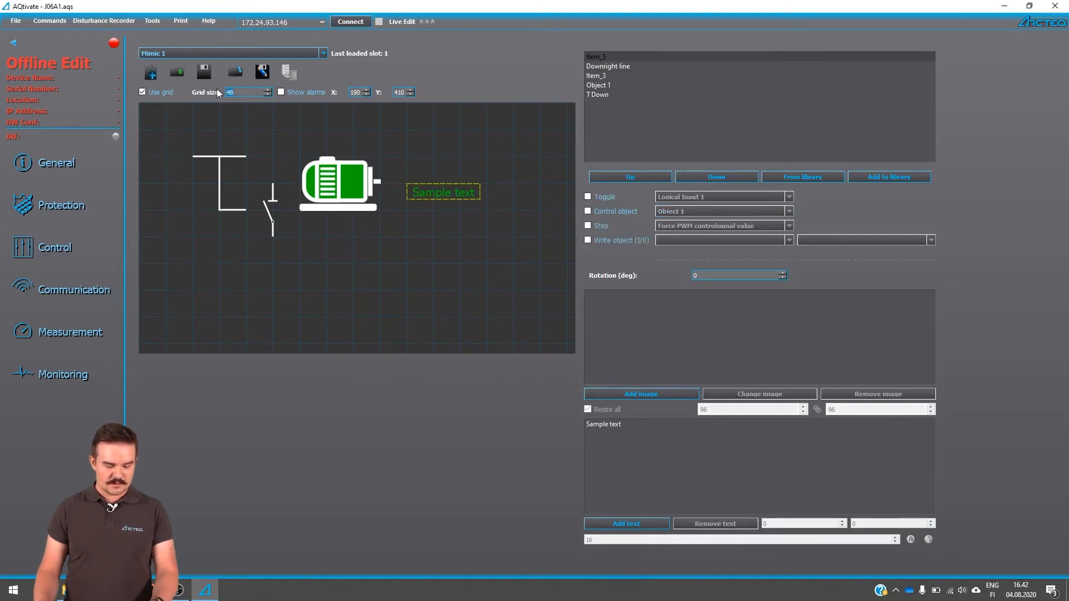
type("12")
left_click_drag(411, 180, 403, 178)
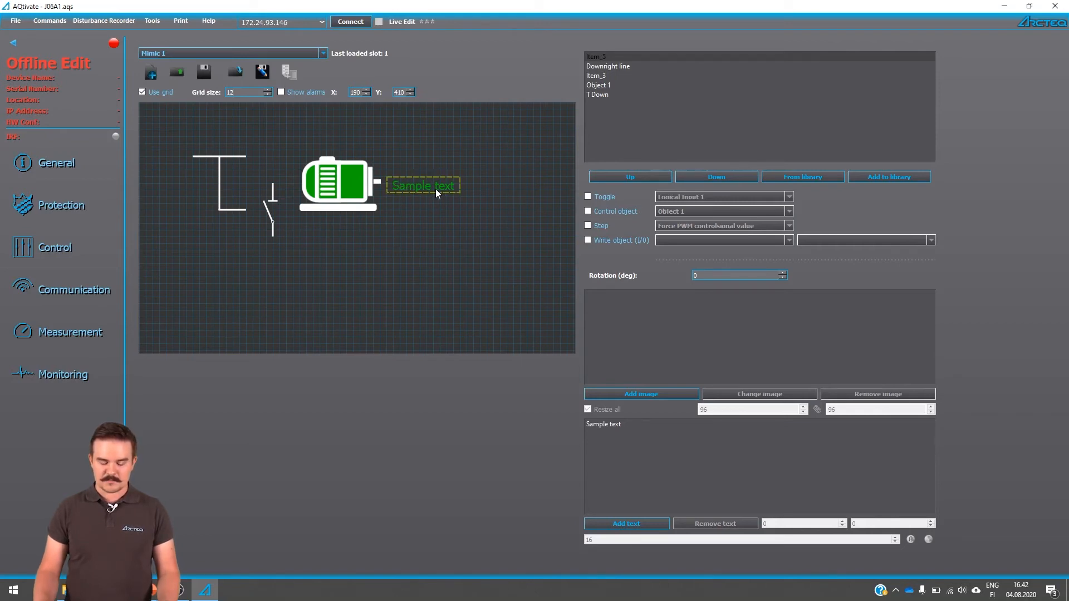
Change the wording of "Sample text" to "Temperature NORMAL".
left_click(606, 424)
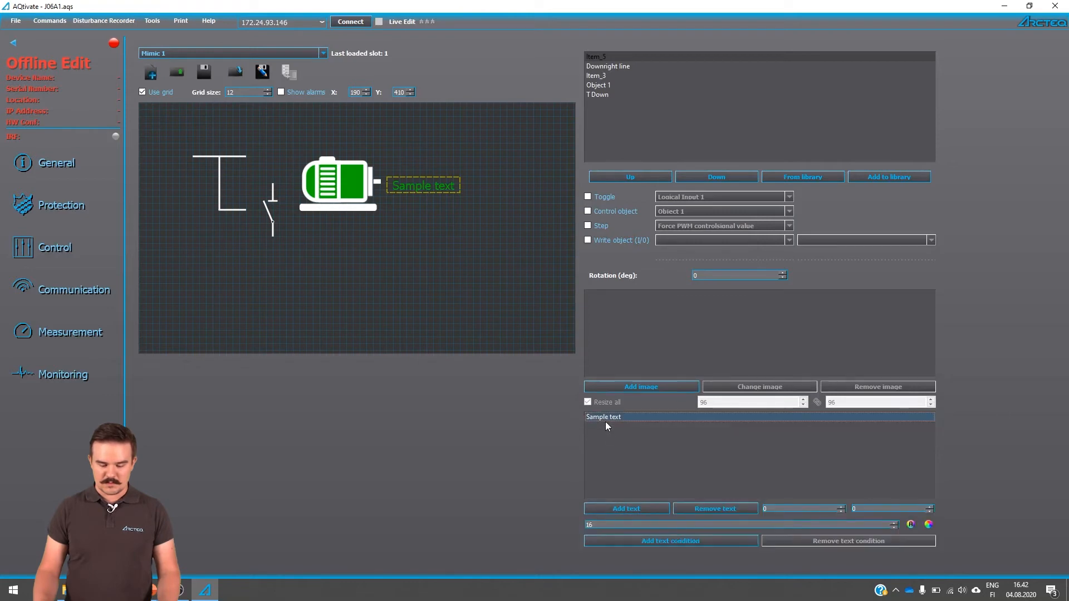
left_click(606, 416)
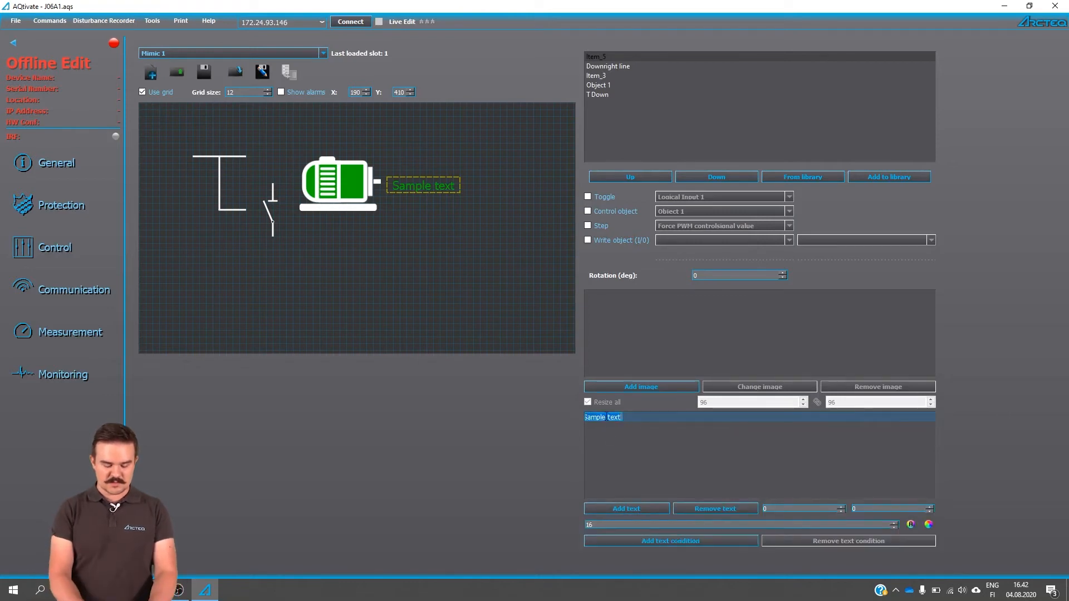
type("Temperea")
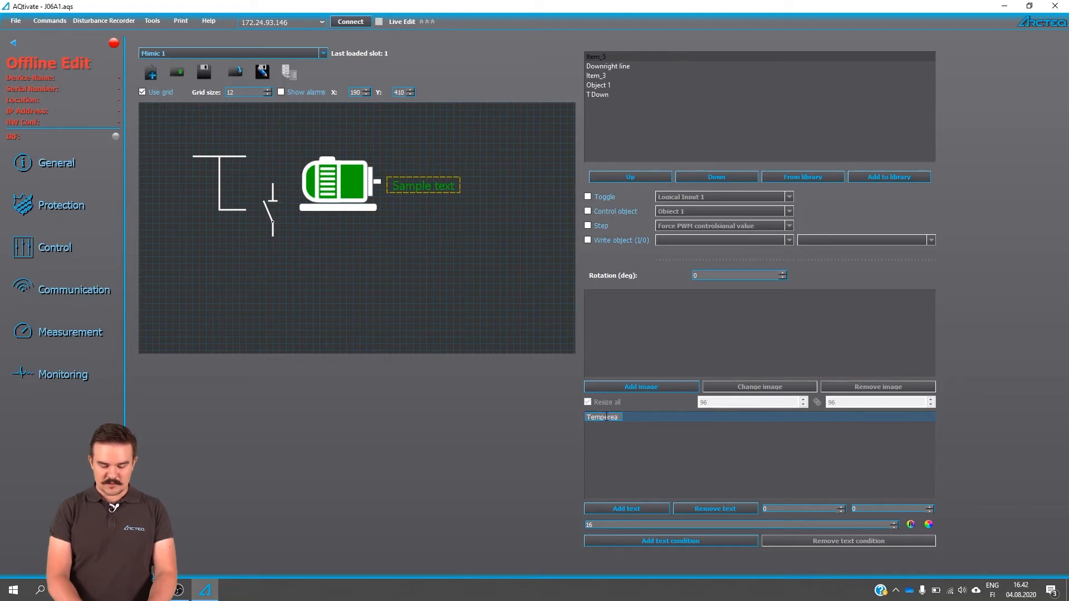
key("BackSpace")
key("BackSpace")
type("ature")
key("Return")
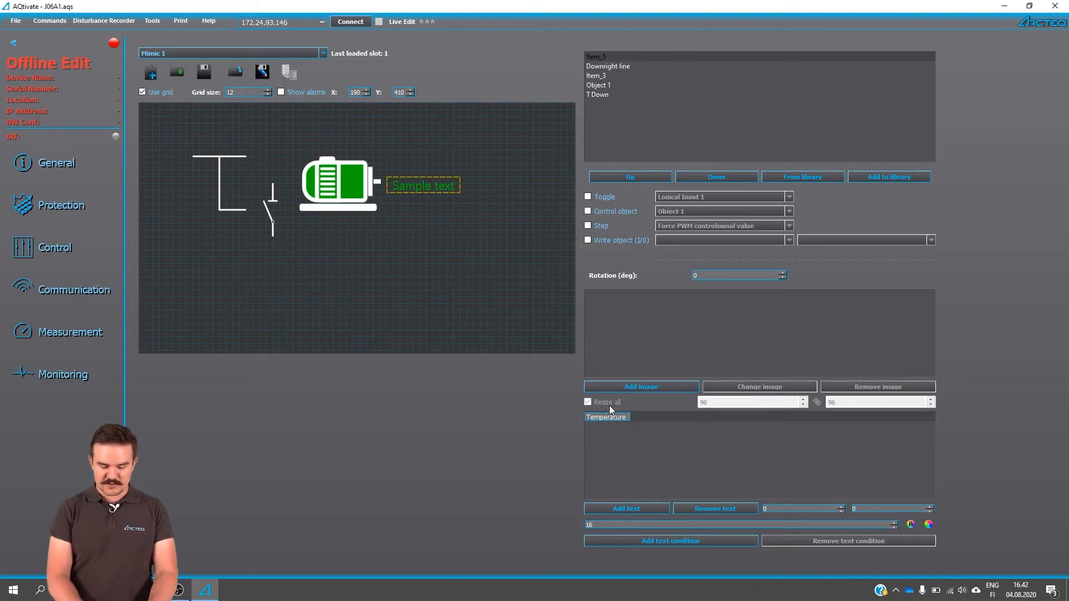
type("NORMAL")
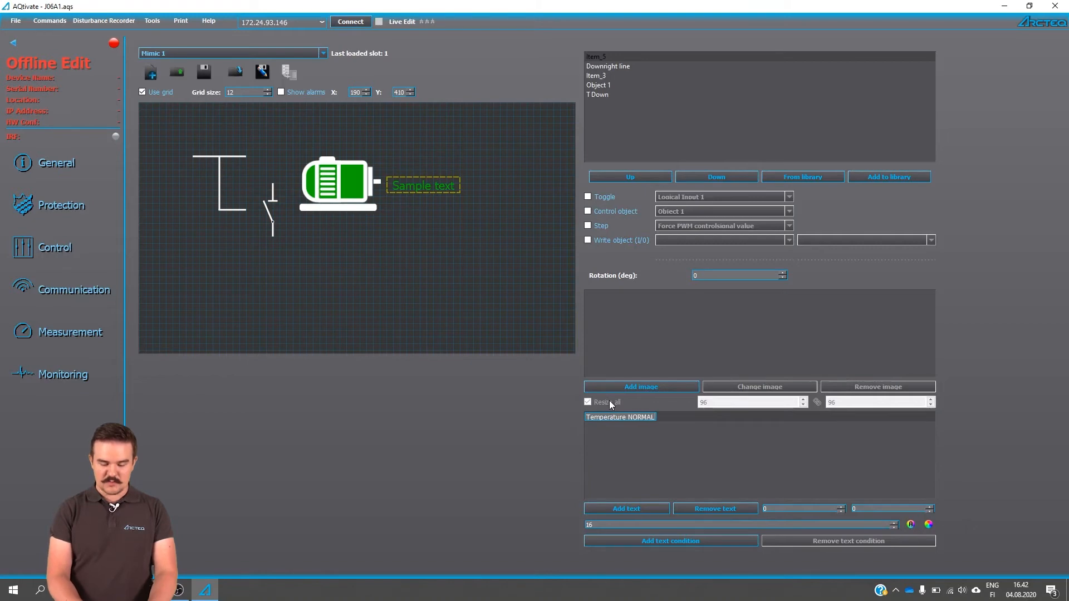
key("Return")
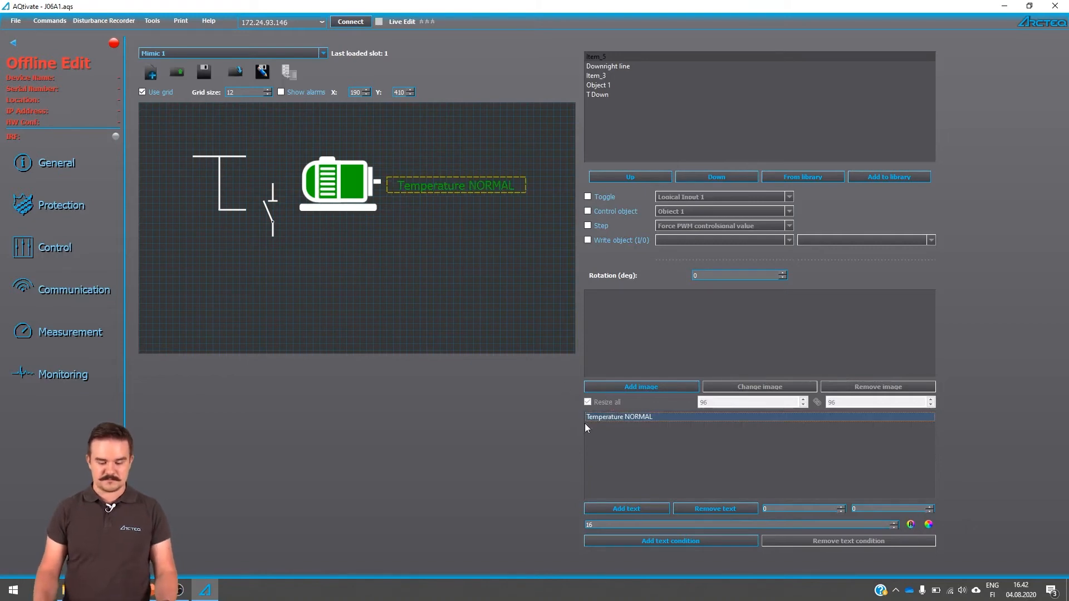
Add a second text to the same item, reading "Temperature HIGH".
left_click(601, 507)
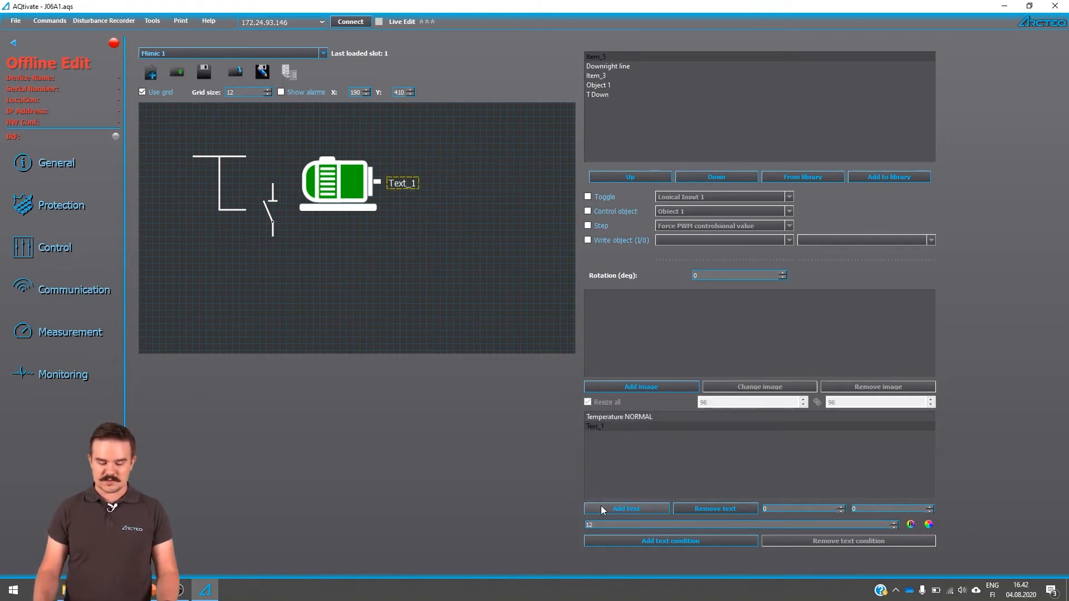
left_click(600, 426)
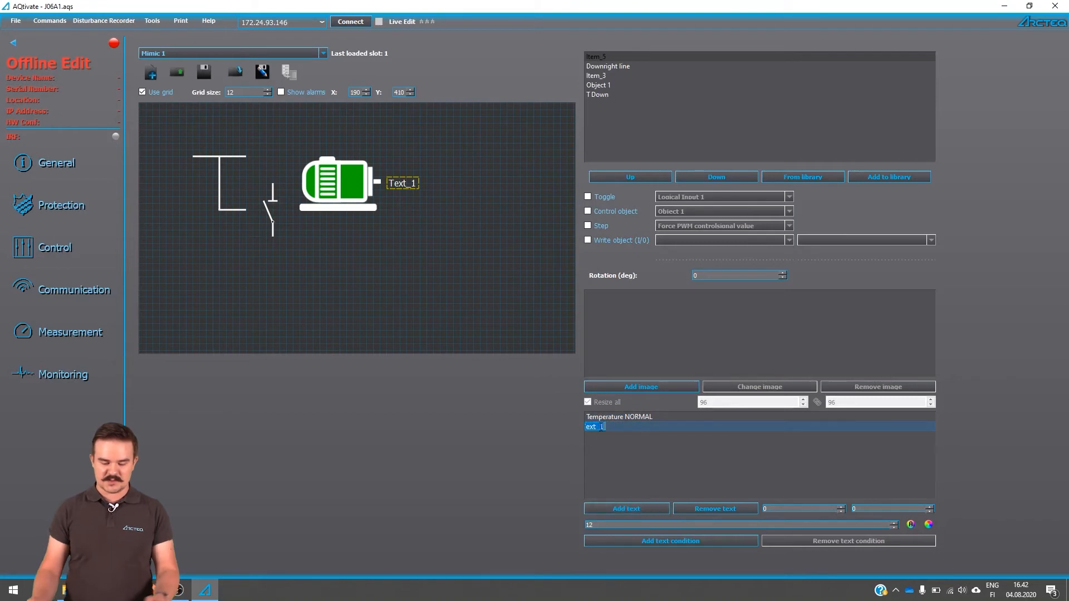
type("Te")
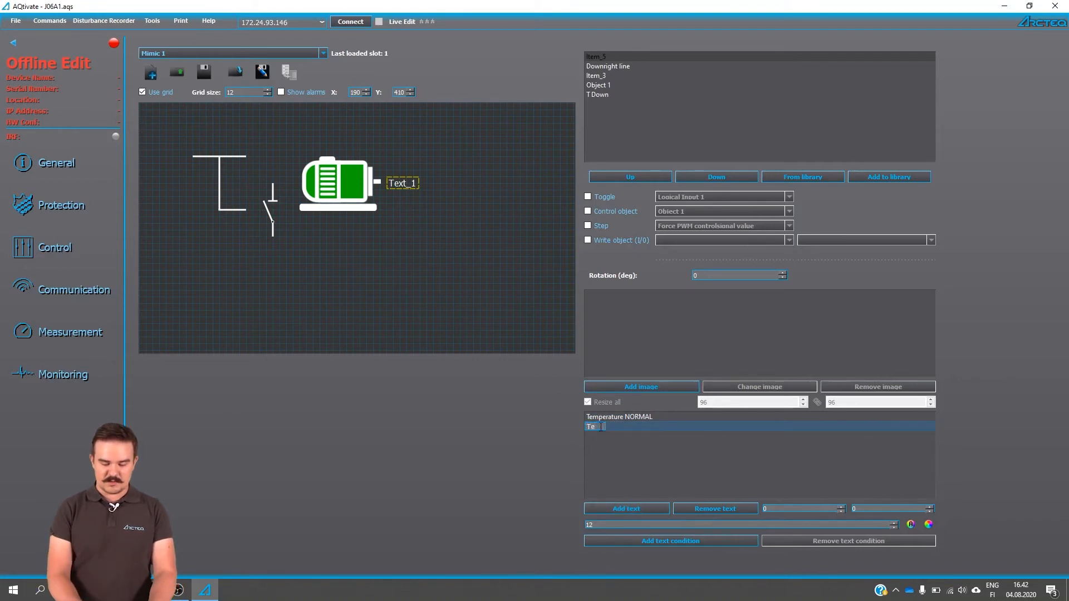
type("mperatu")
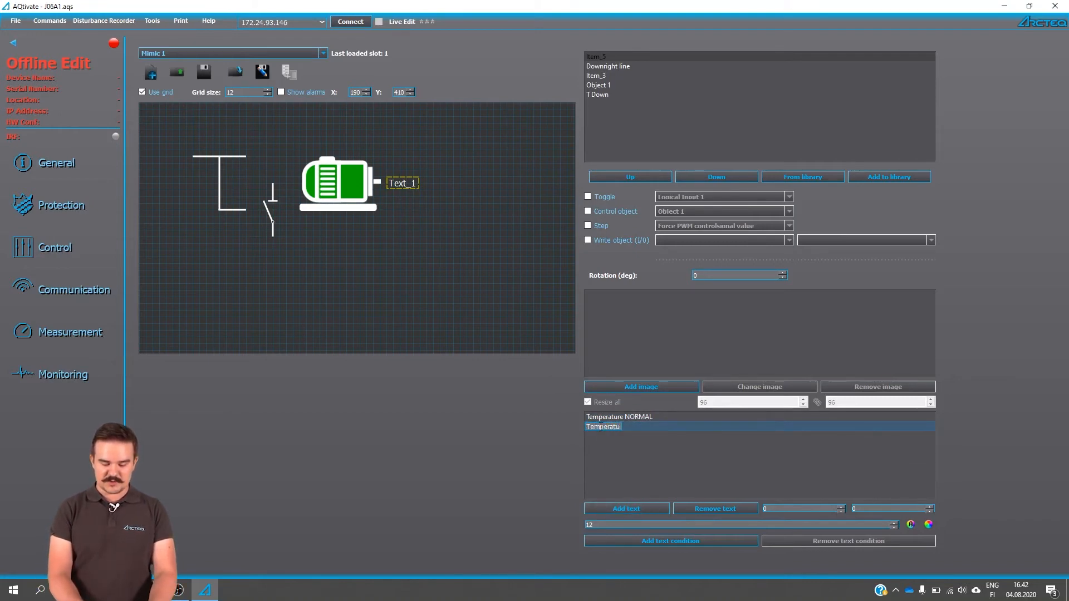
type("re HIGH")
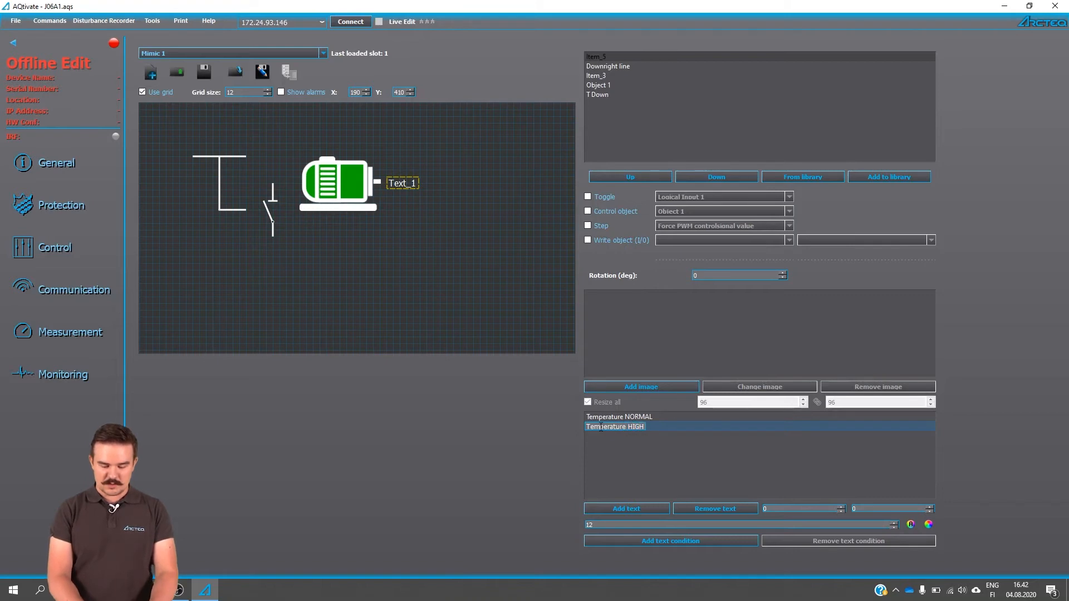
key("Return")
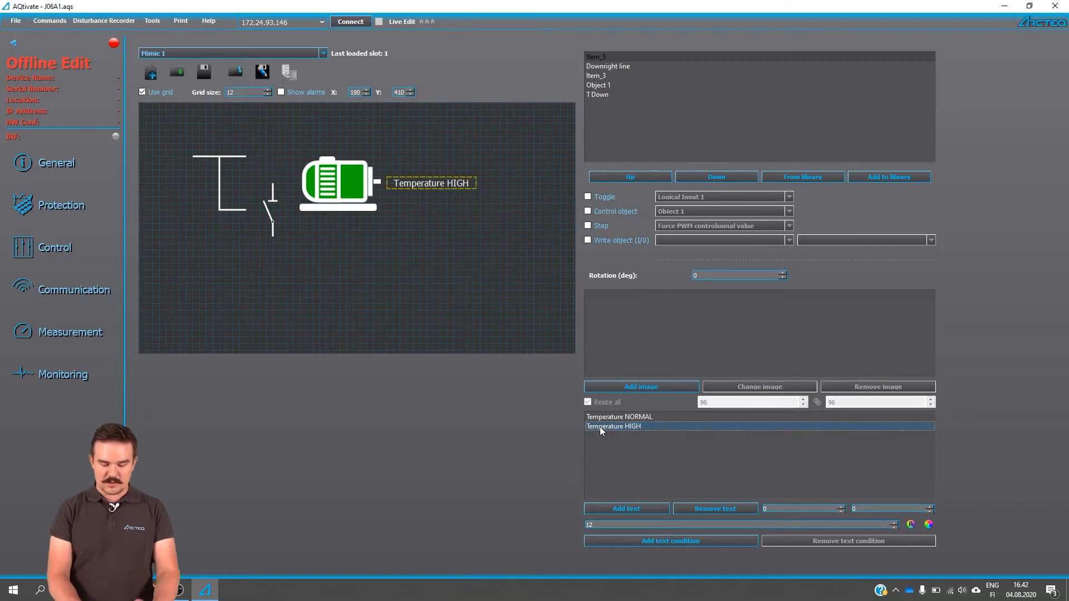
Set the font size of the "Temperature NORMAL" text to 12.
left_click(596, 418)
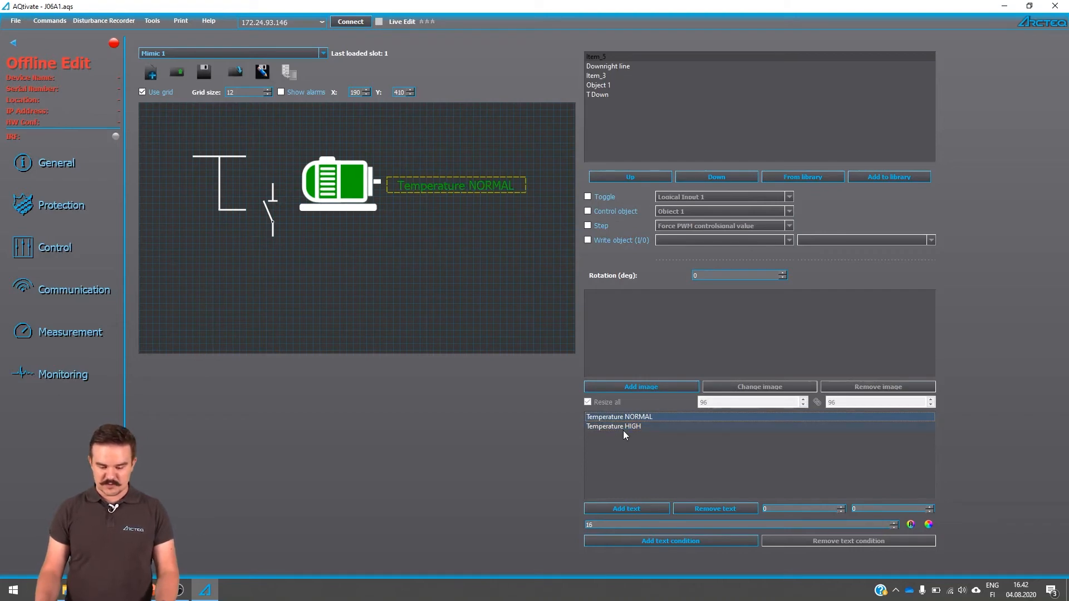
left_click(893, 529)
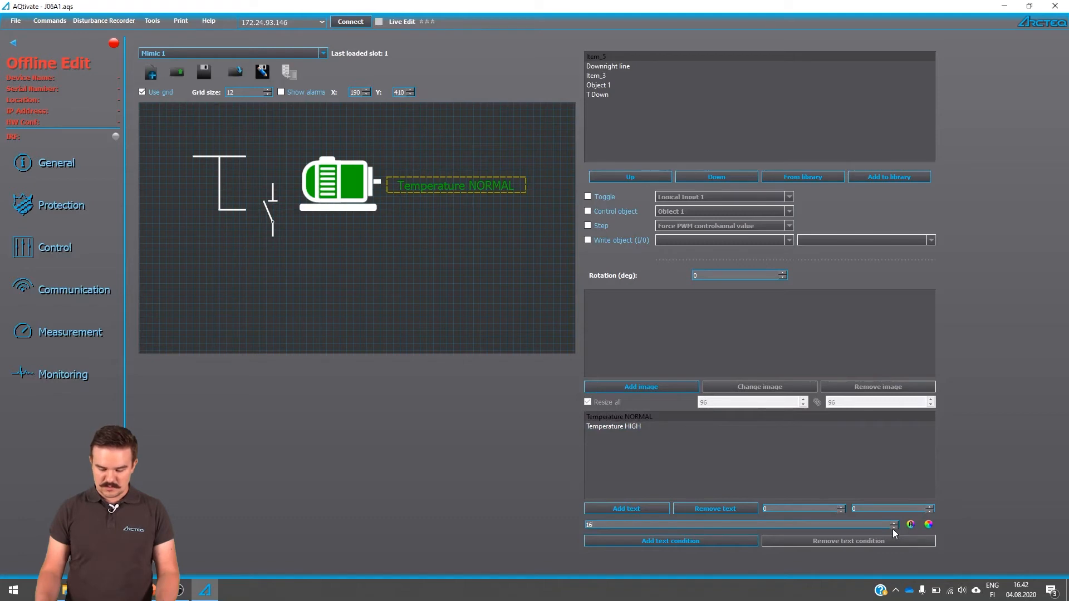
left_click_drag(874, 527, 511, 542)
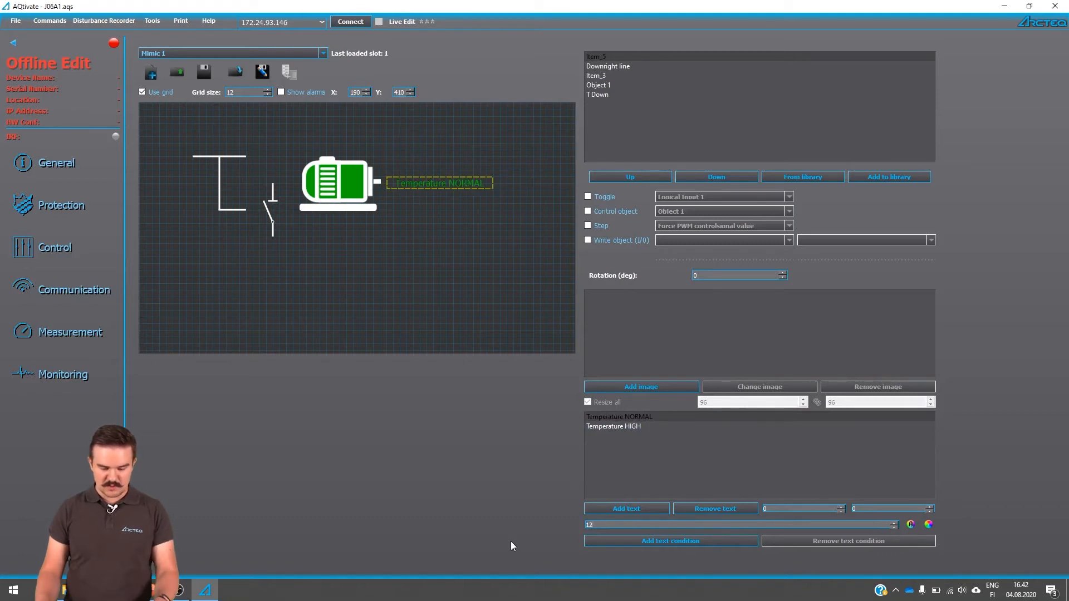
Color the "Temperature HIGH" text red, #ff0004.
left_click(611, 427)
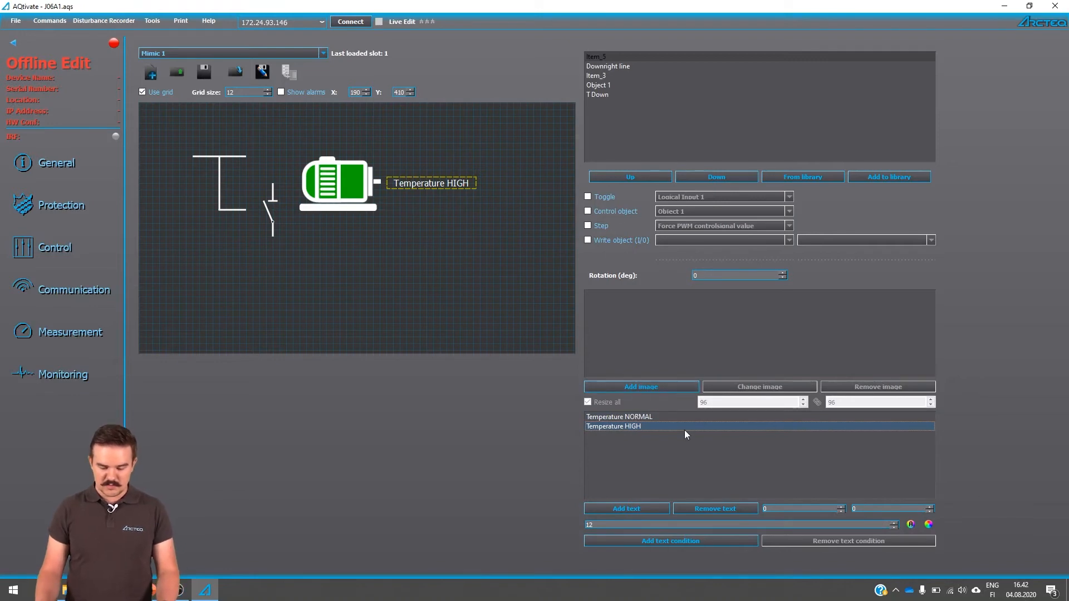
left_click(909, 525)
left_click_drag(546, 203, 522, 174)
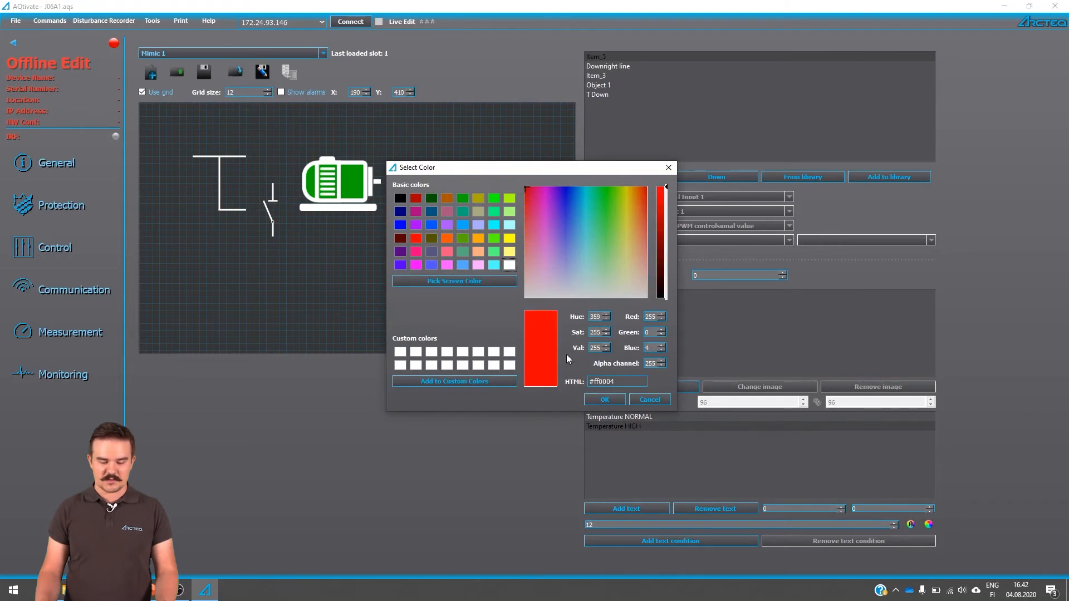
left_click(594, 399)
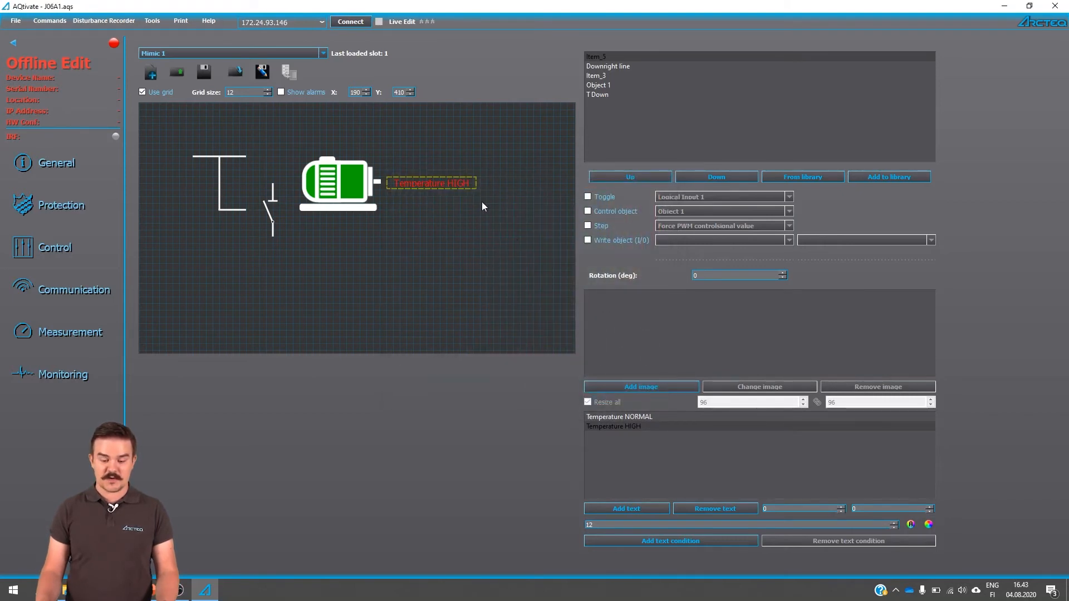
Compare the two temperature texts and shift their item one grid step away from the motor's shaft.
left_click(616, 417)
left_click(616, 427)
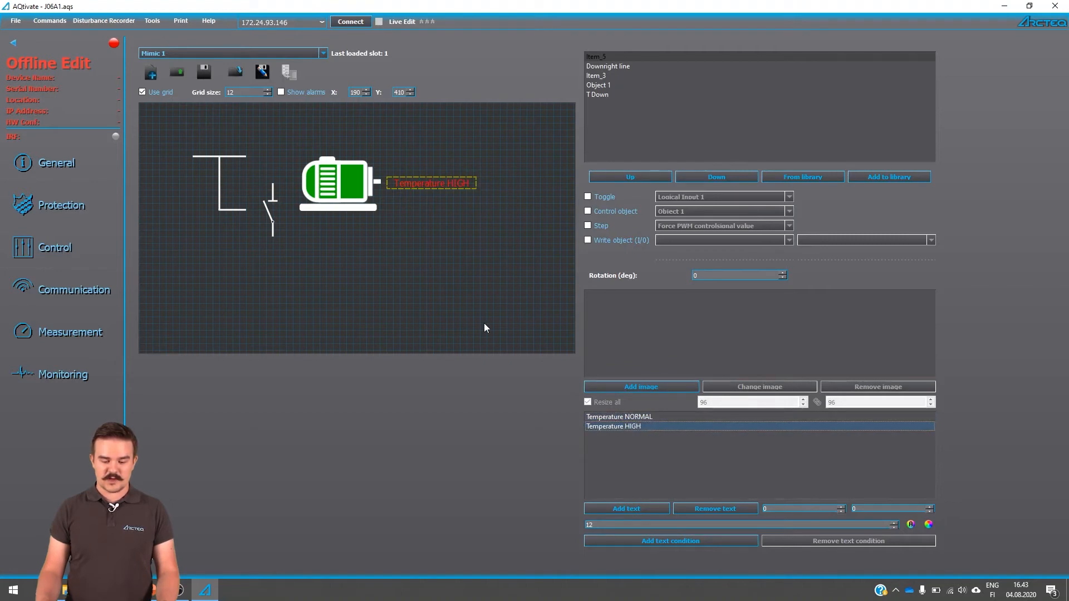
left_click_drag(424, 182, 427, 181)
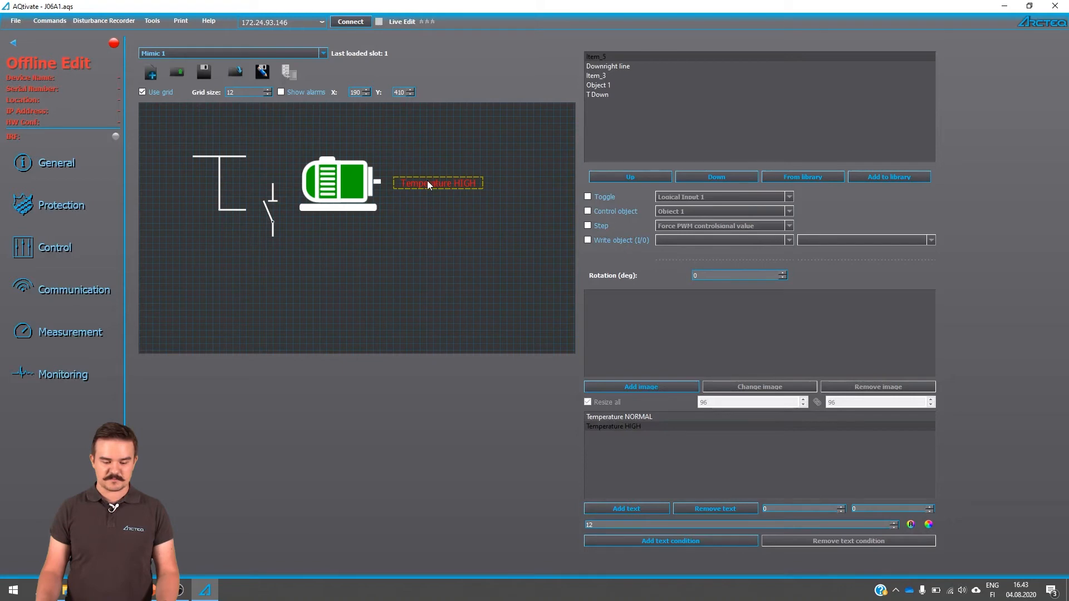
Add a condition to the "Temperature HIGH" text so it shows when Logical Output 10 == 1.
left_click(626, 544)
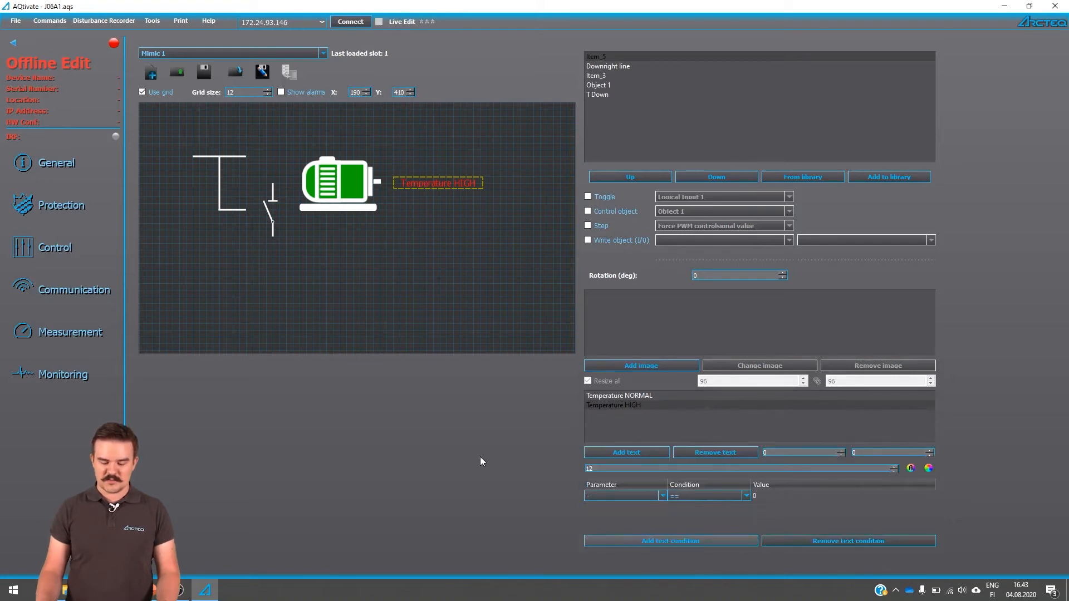
left_click(637, 497)
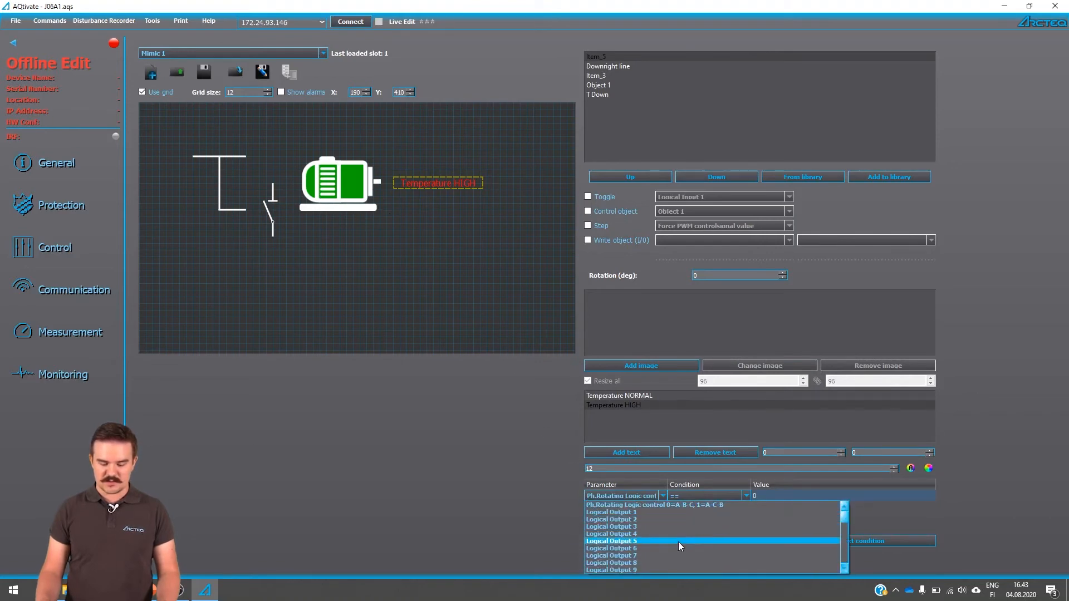
scroll(671, 556, "down", 1)
left_click(669, 556)
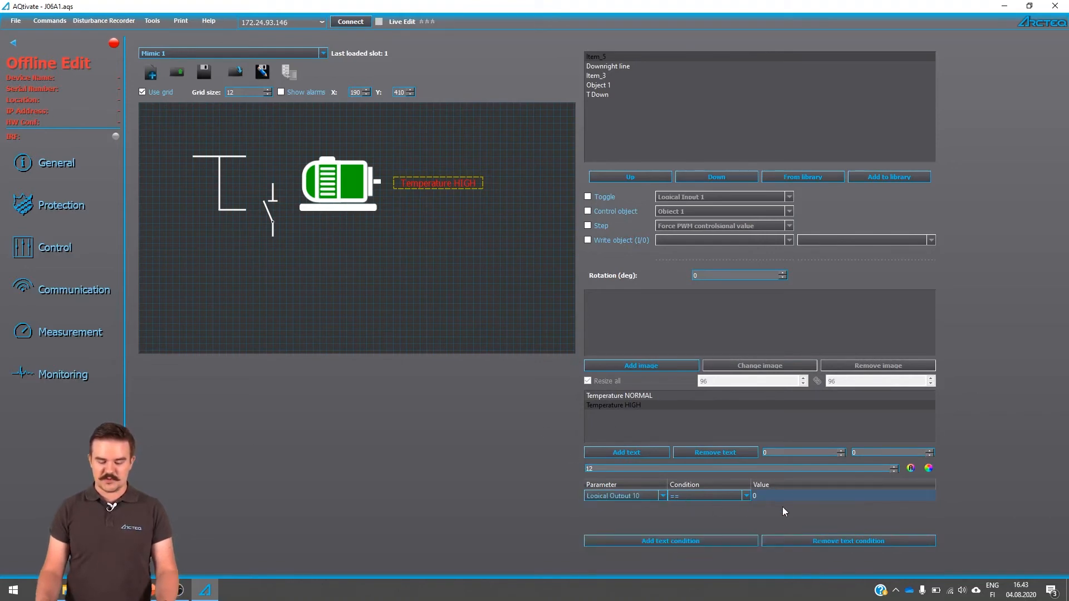
left_click(768, 500)
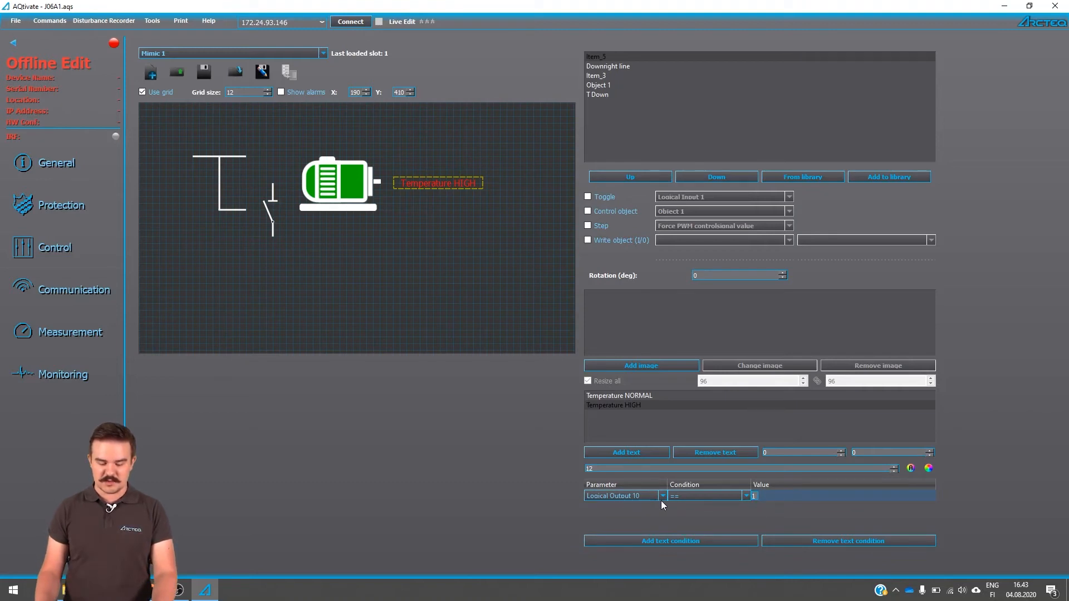
left_click(612, 405)
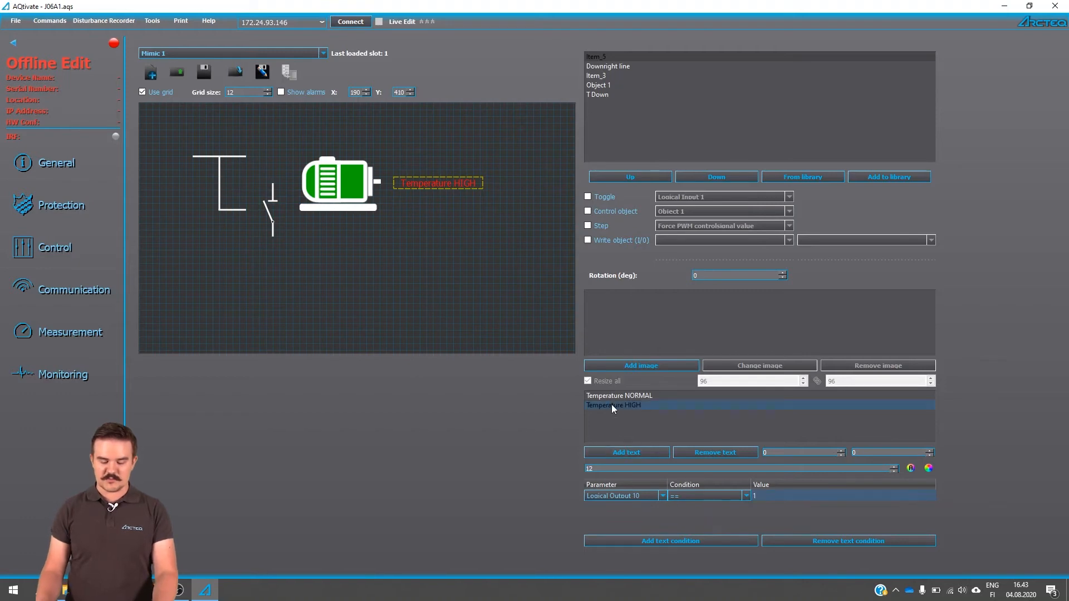
Add a condition to the "Temperature NORMAL" text so it shows when Logical Output 10 == 0.
left_click(614, 397)
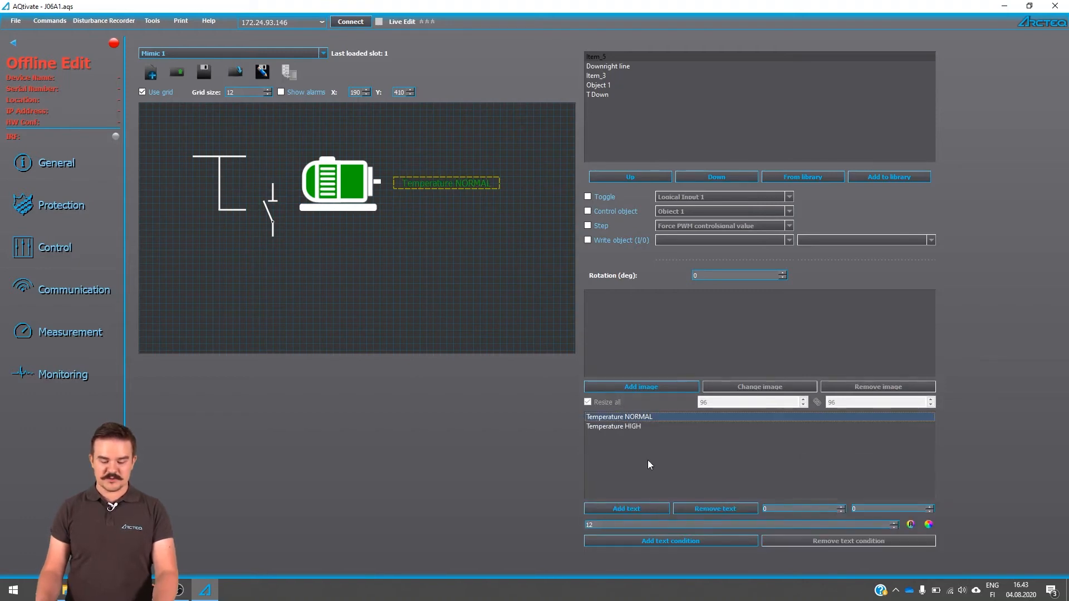
left_click(615, 541)
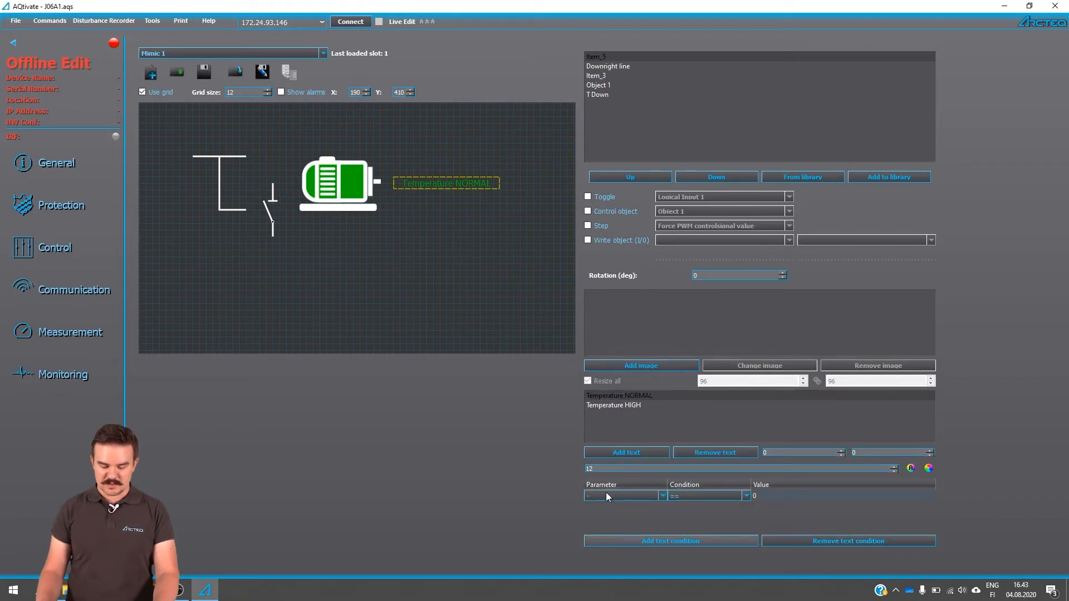
left_click(605, 496)
scroll(635, 551, "down", 5)
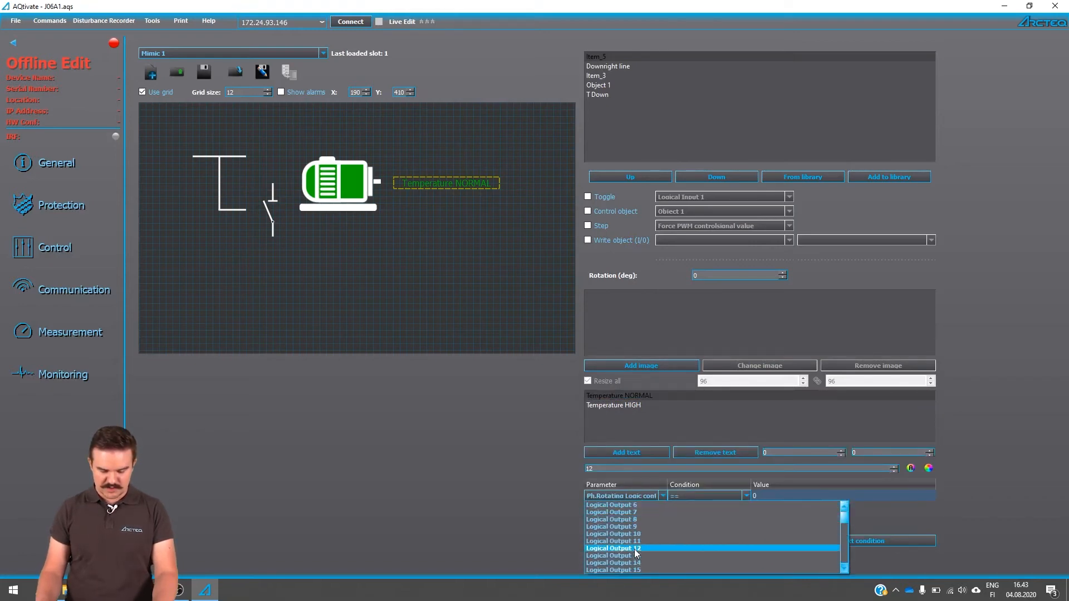
left_click(637, 535)
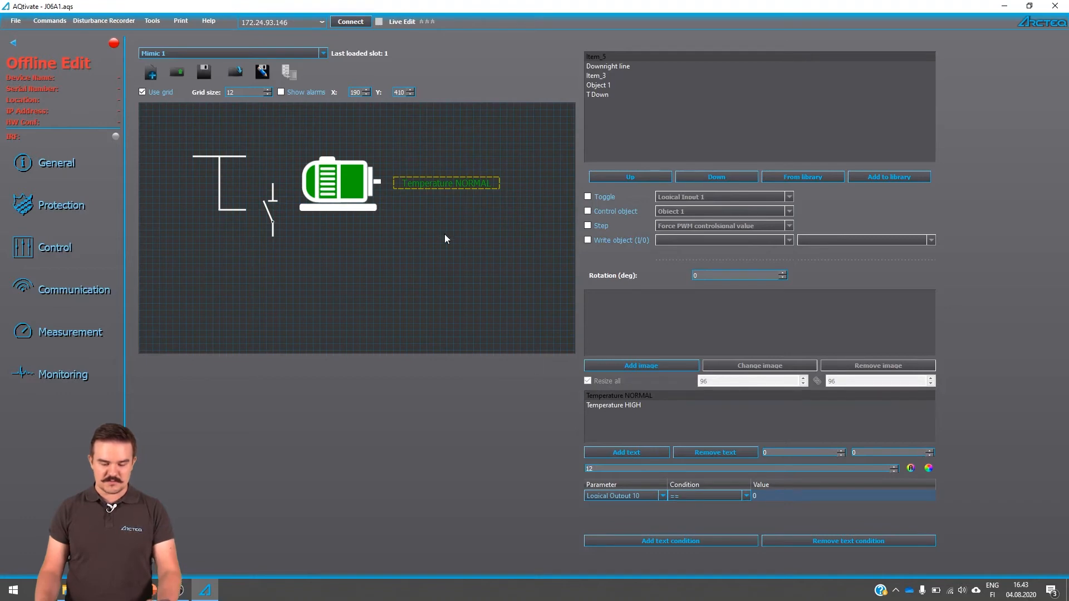
Examine which signal drives Logical Output 10 in the 250 Logic Editor, and return to the 250 Mimic Editor.
left_click(338, 173)
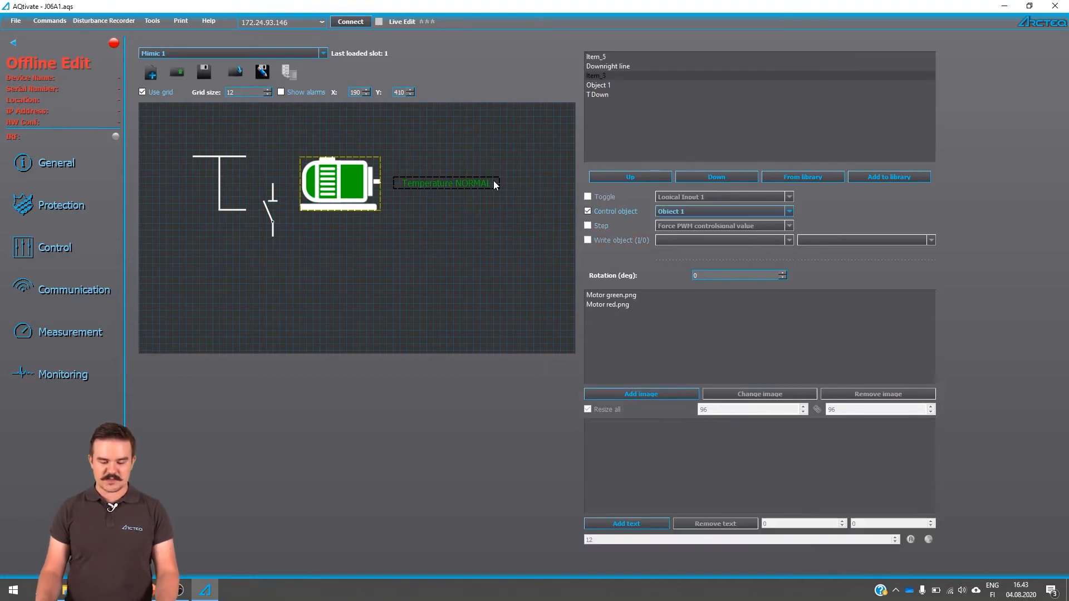
left_click(465, 183)
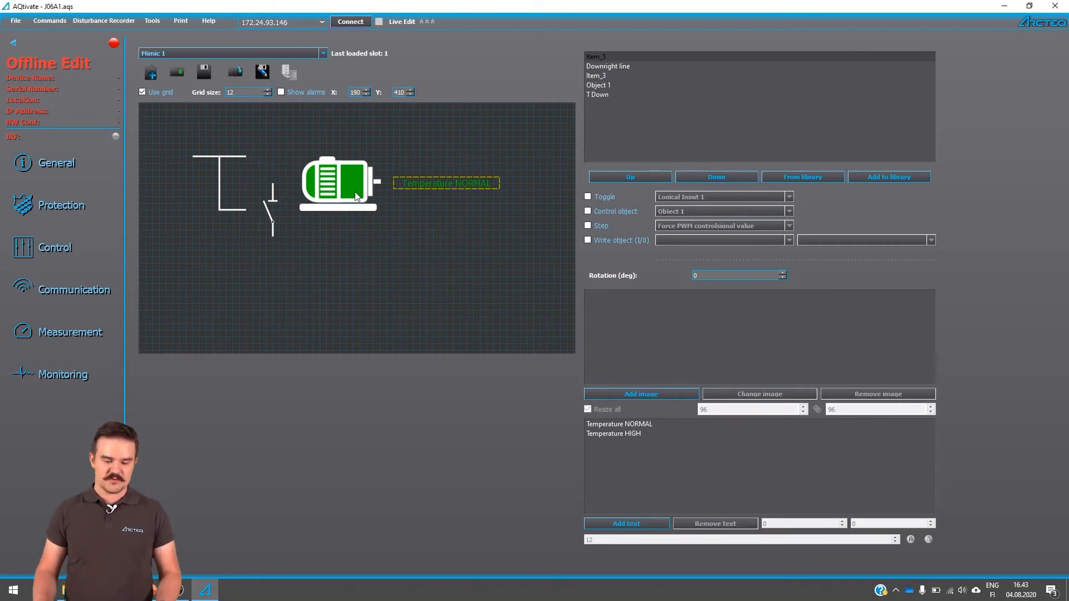
left_click(150, 21)
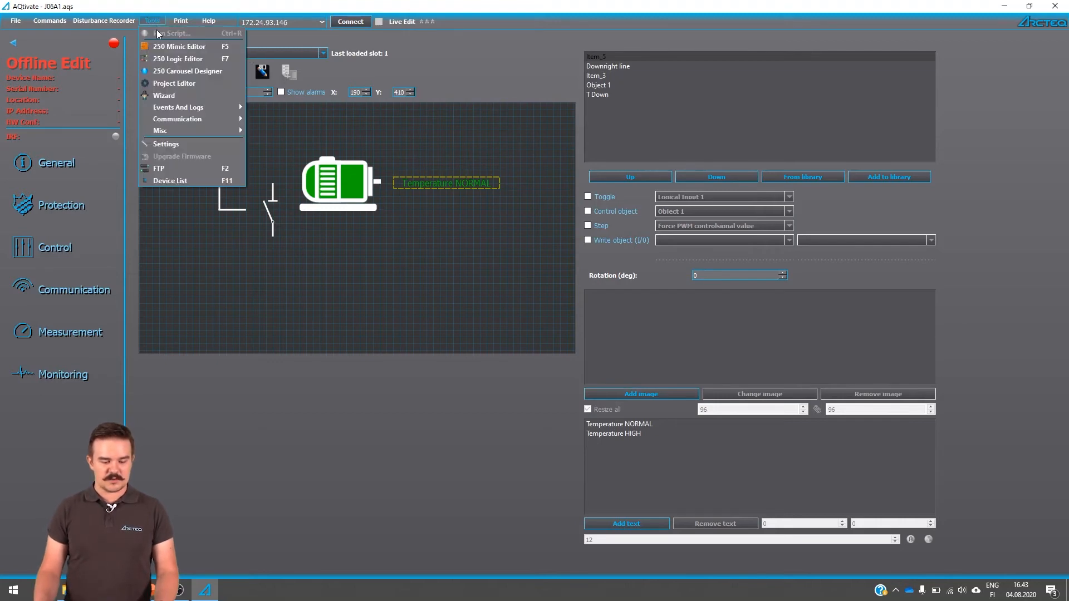
left_click(161, 59)
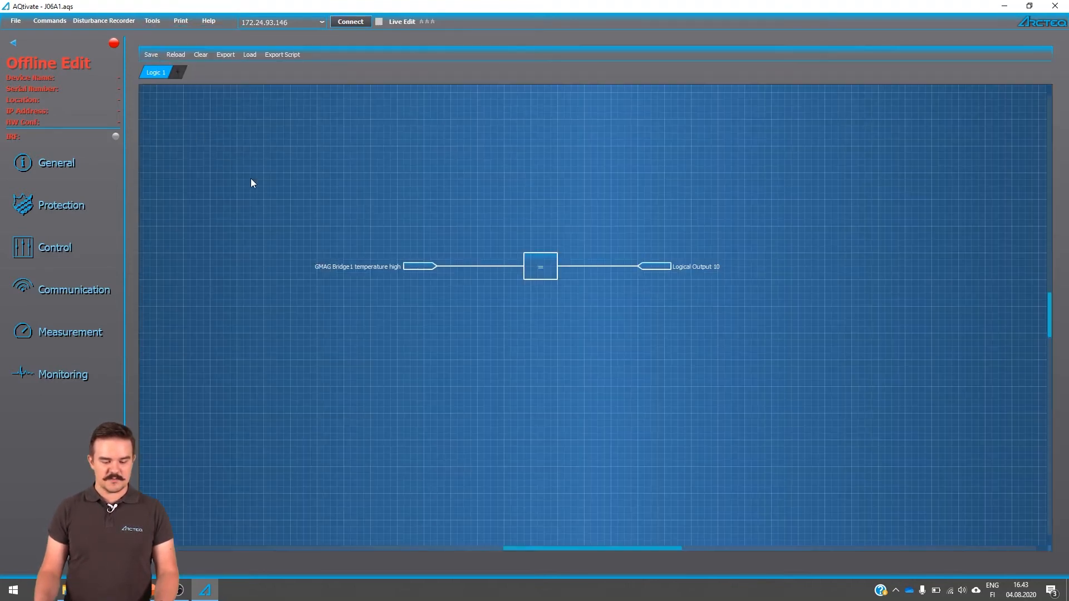
left_click(146, 21)
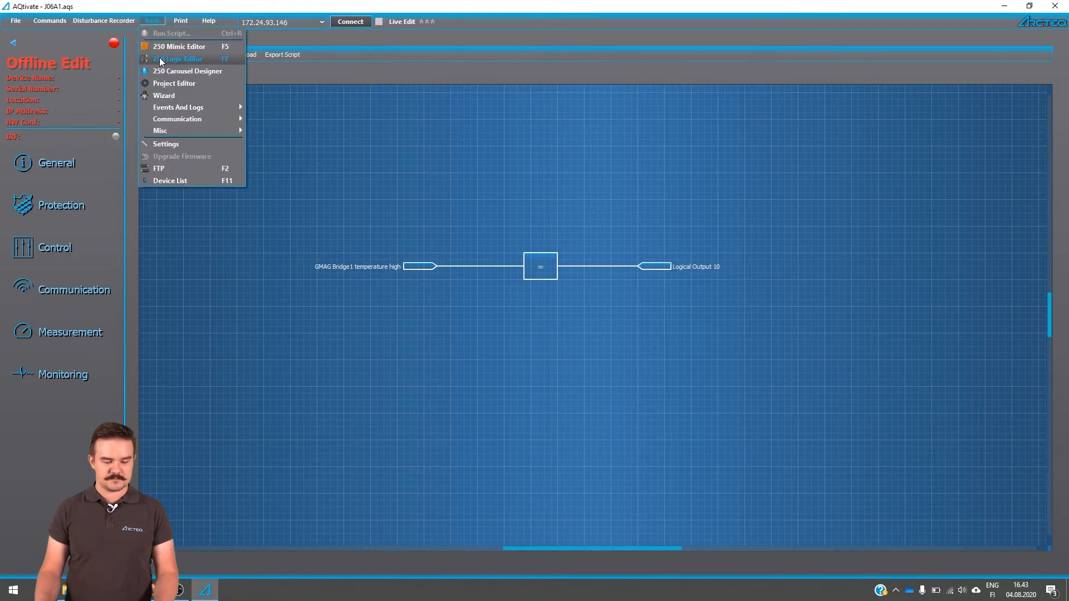
left_click(159, 56)
left_click(150, 22)
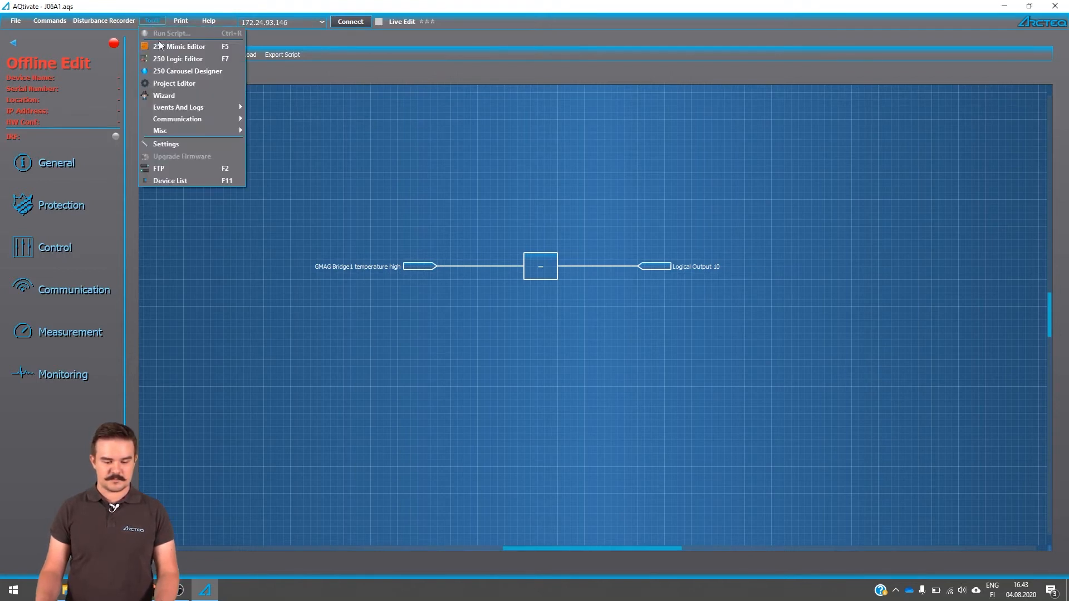
left_click(159, 43)
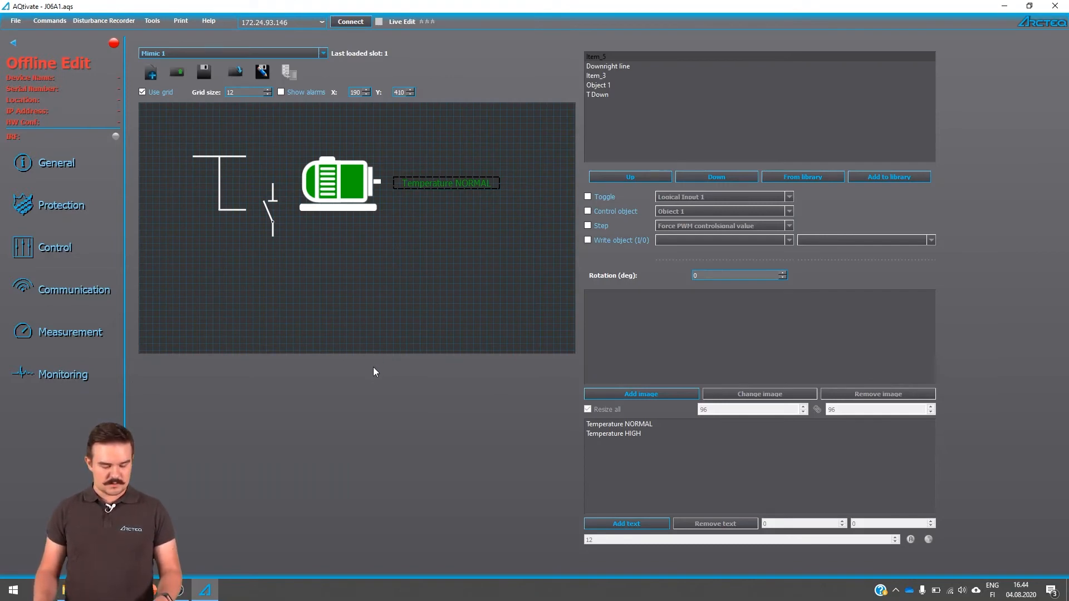
Delete the separate temperature text item beside the motor.
left_click(352, 208)
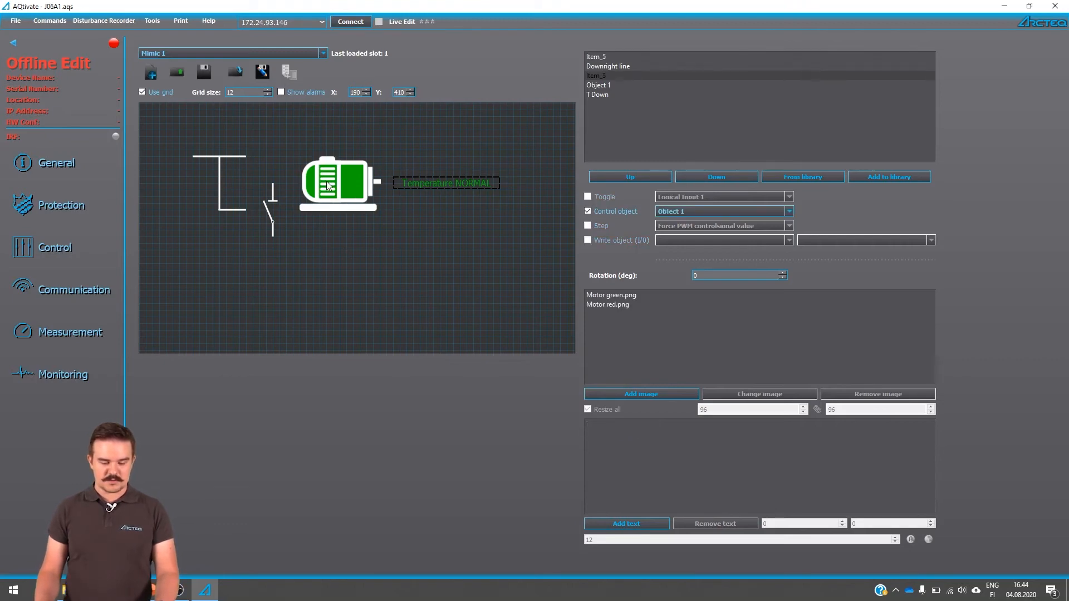
left_click(422, 183)
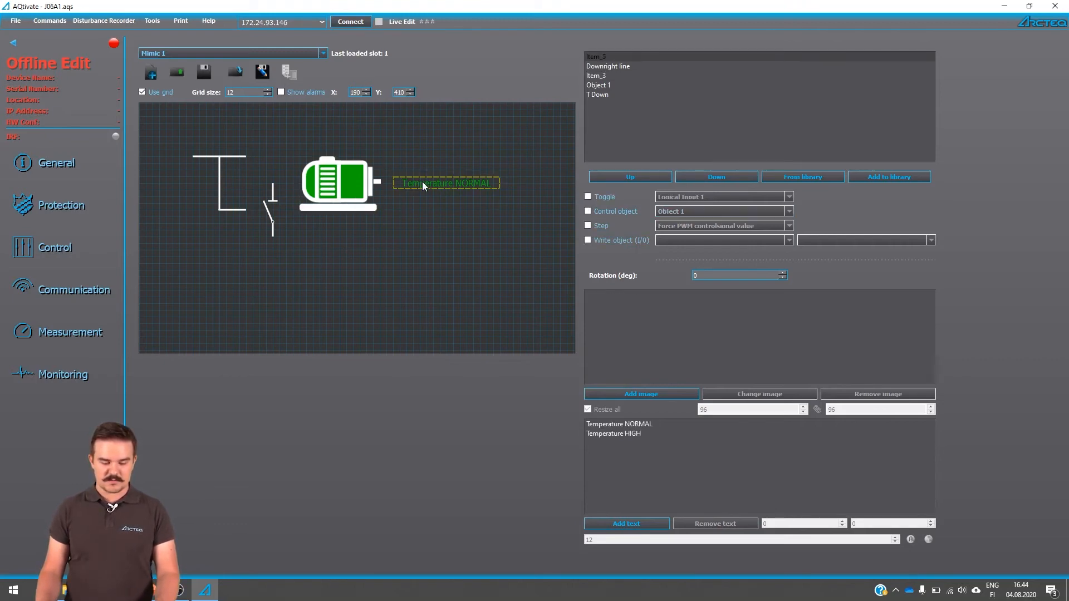
left_click(342, 178)
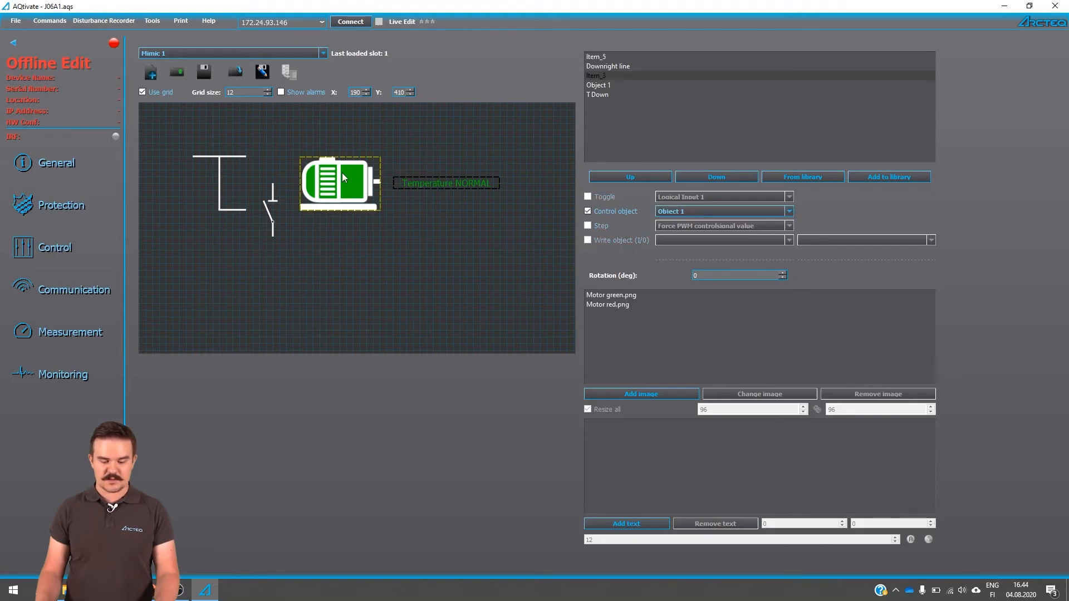
left_click(403, 181)
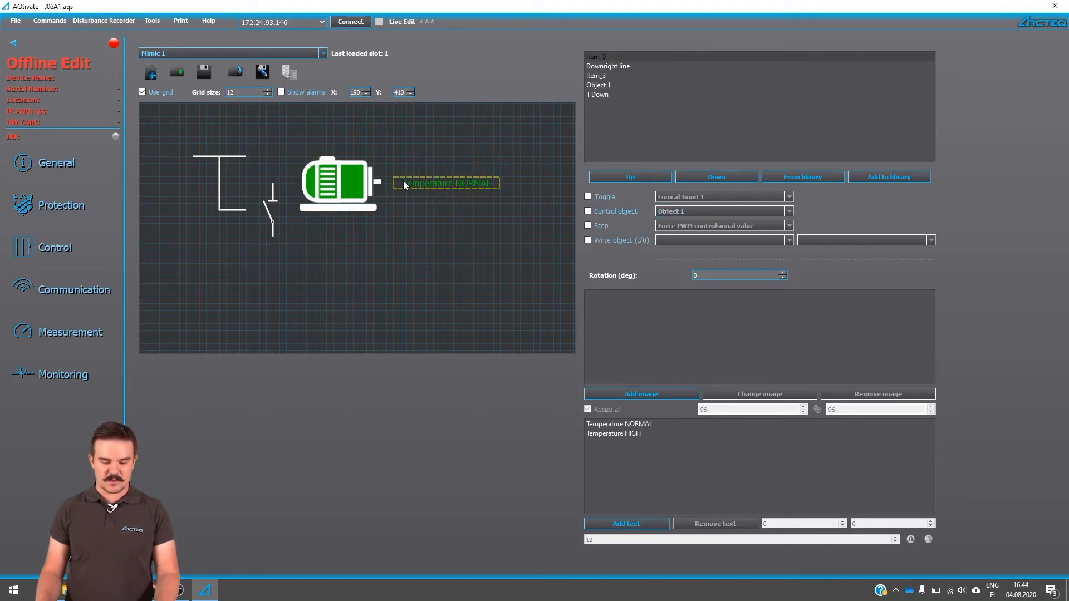
right_click(403, 182)
left_click(418, 221)
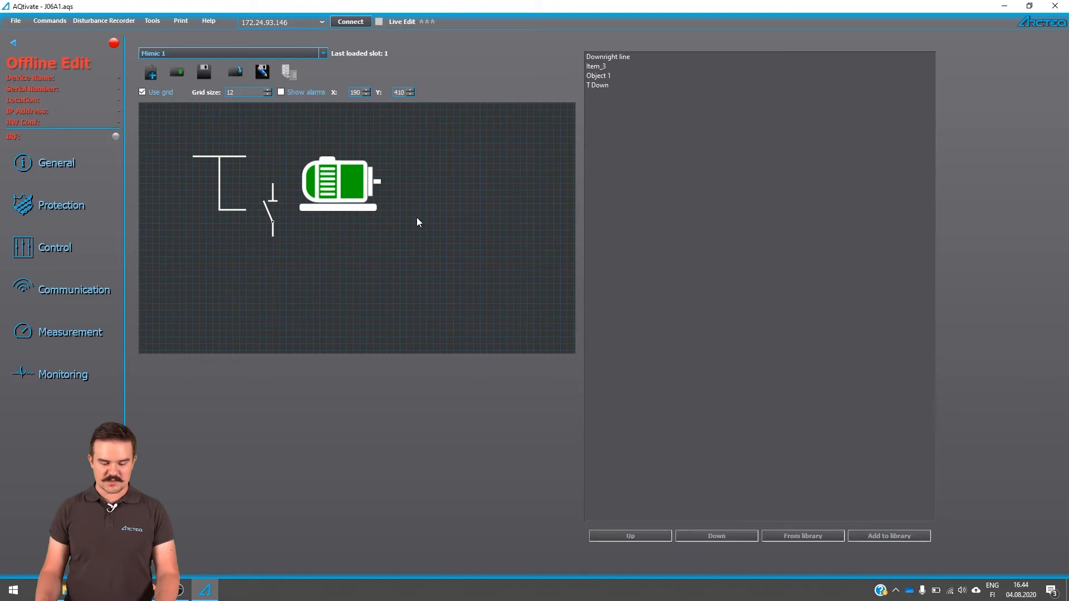
Add a text reading "Temp NORMAL" to the motor item itself.
left_click(364, 192)
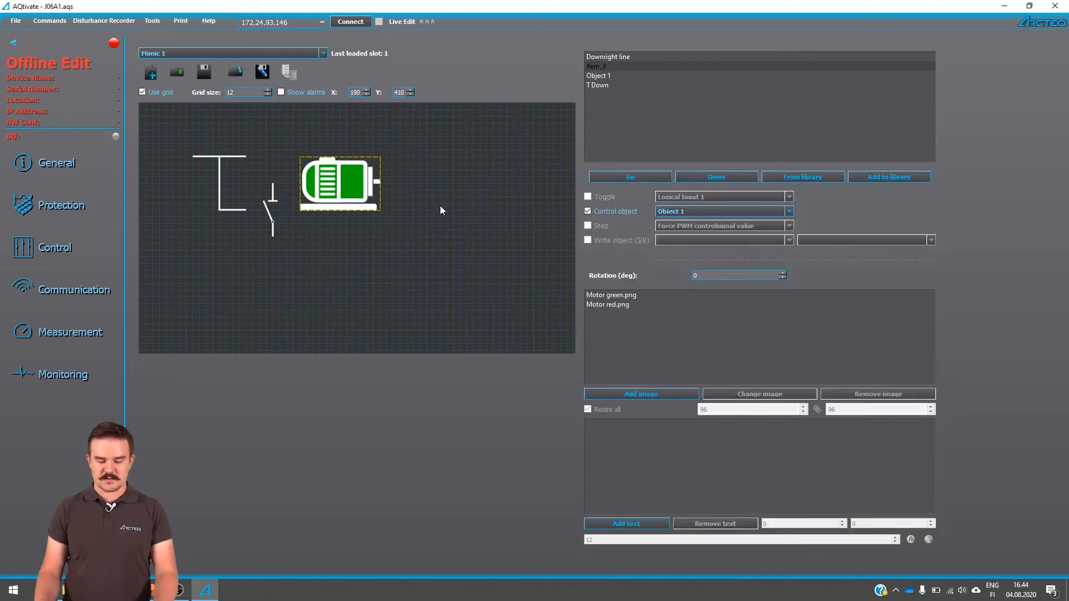
left_click(624, 521)
double_click(602, 419)
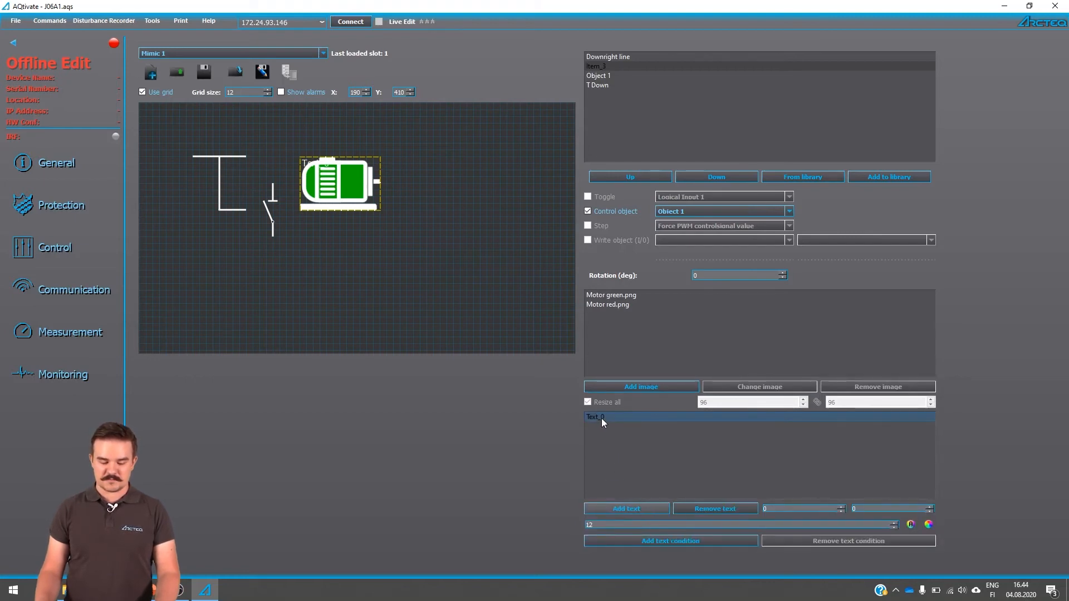
type("Tem")
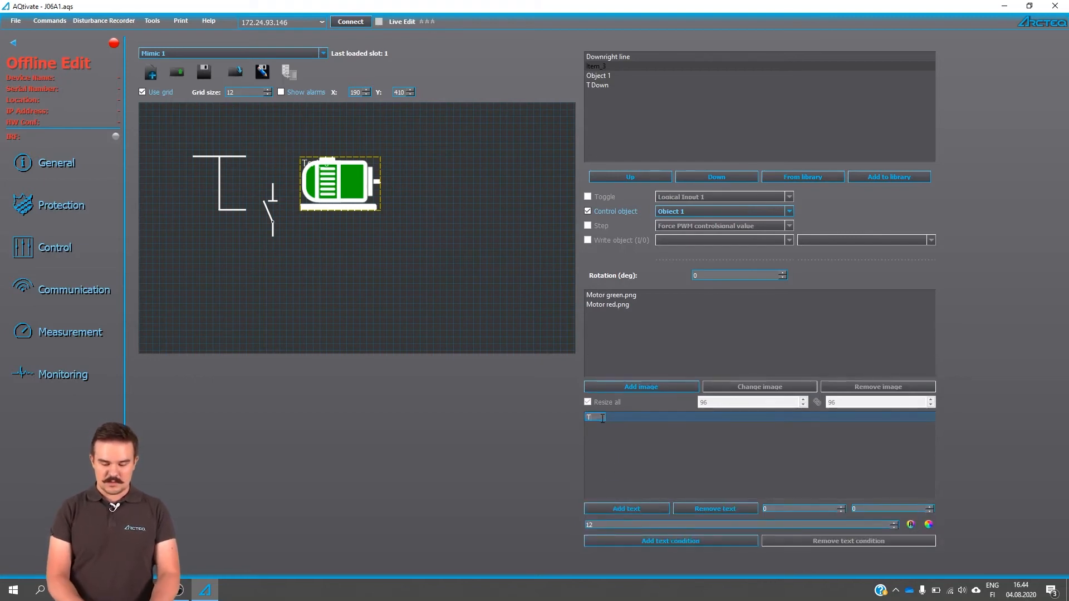
type("p")
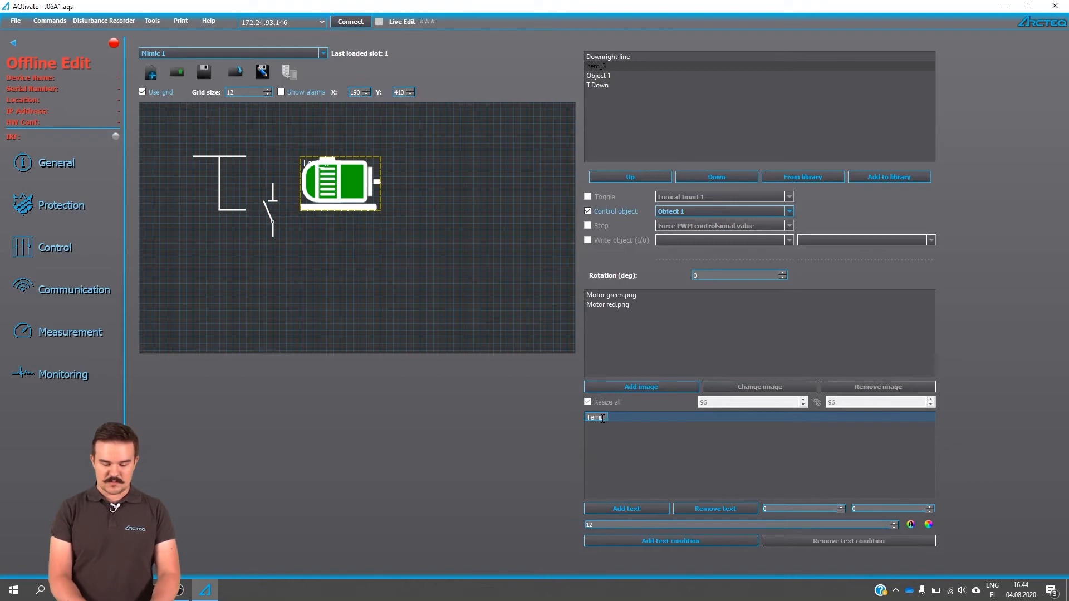
type(" NPR")
type("ORMAL")
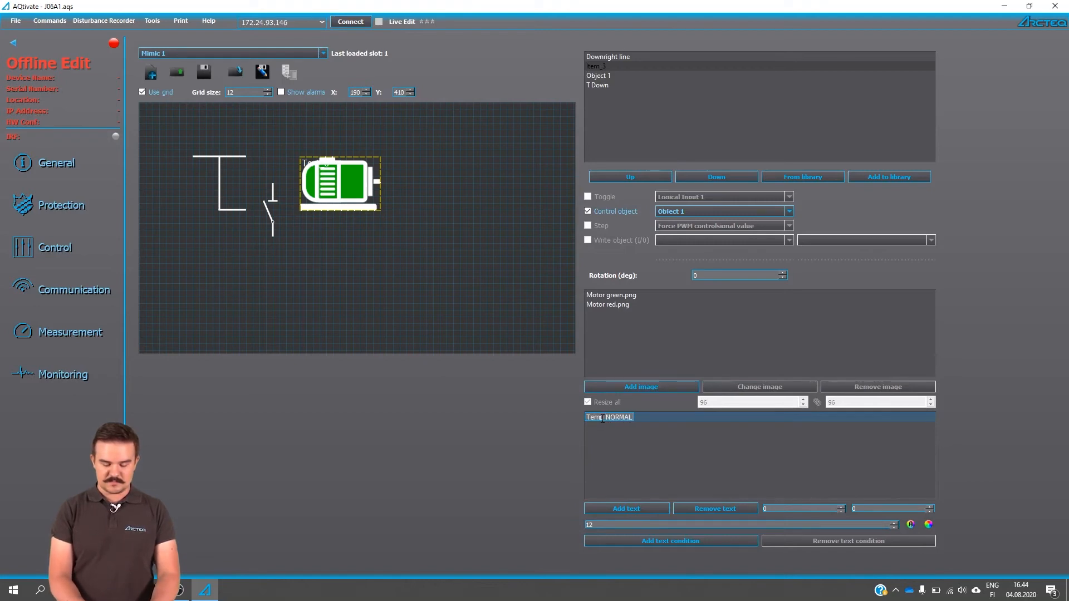
key("Return")
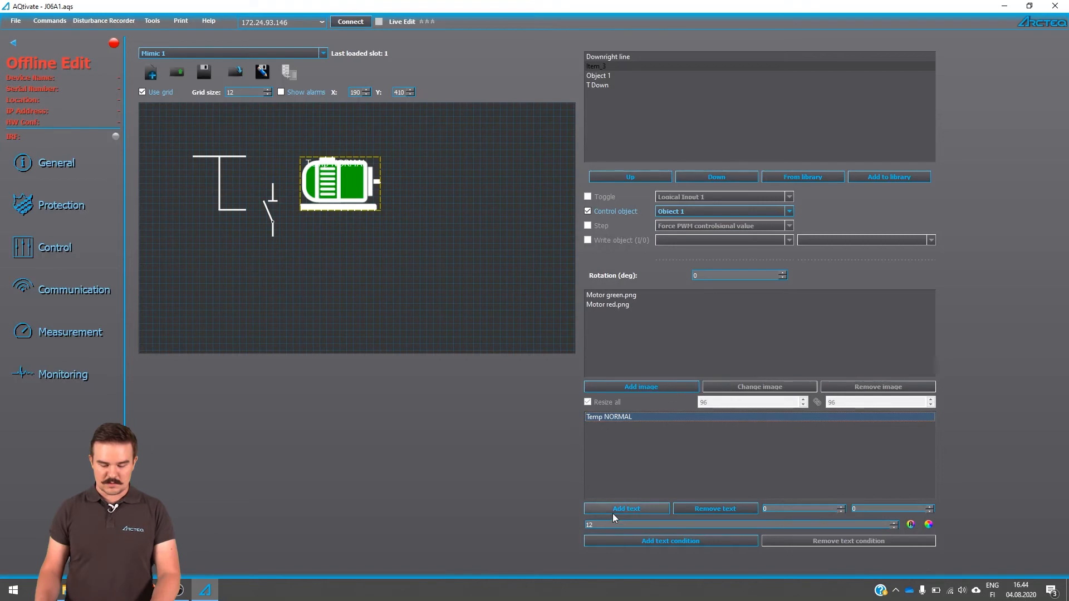
Add a second text reading "Temp HIGH" to the motor item.
left_click(612, 509)
double_click(599, 428)
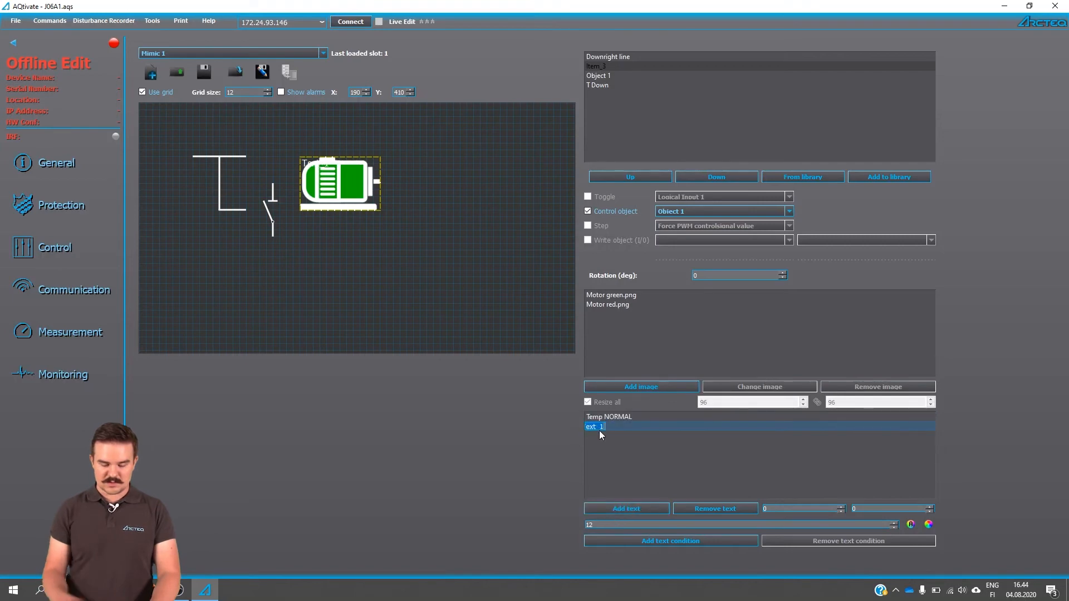
type("TEMP")
key("BackSpace")
key("BackSpace")
key("BackSpace")
type("emp")
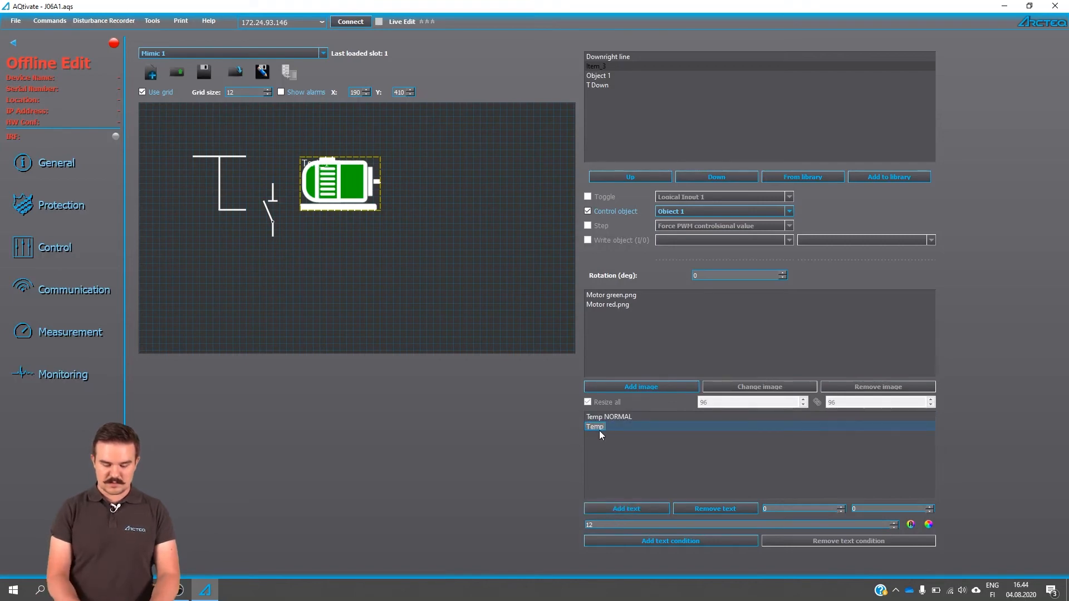
type(" HIGJH")
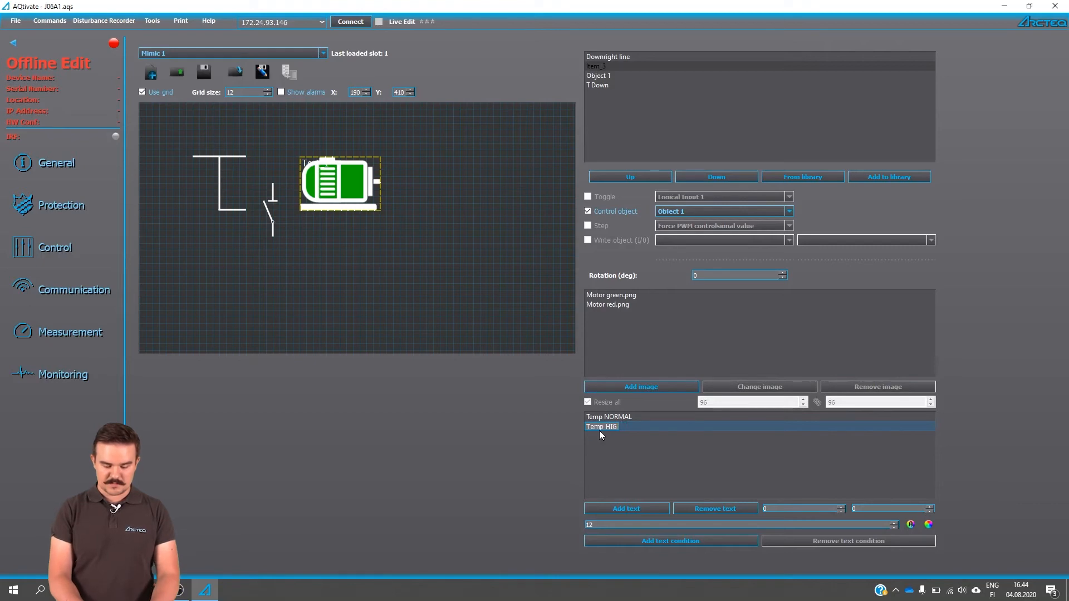
key("Return")
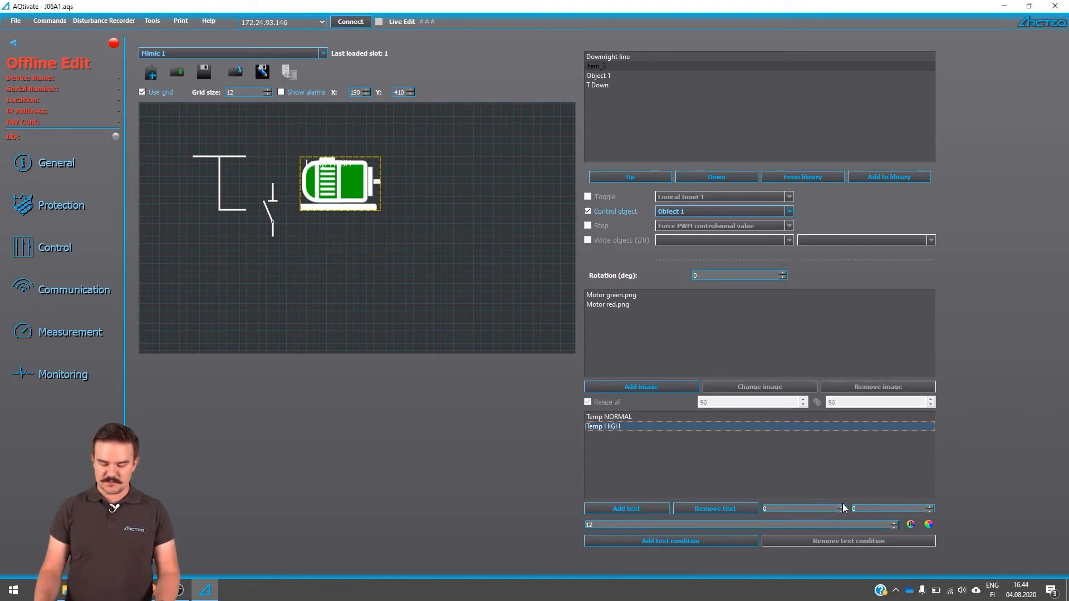
Offset both the "Temp HIGH" and "Temp NORMAL" texts to 155, 30 so they sit beside the motor image.
left_click_drag(841, 505, 841, 506)
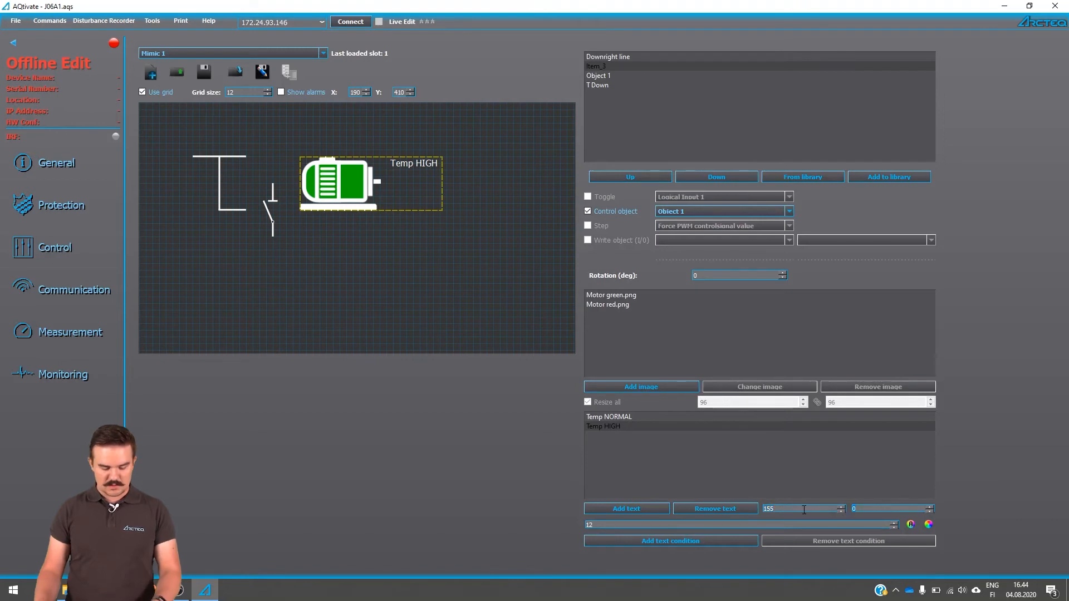
type("30")
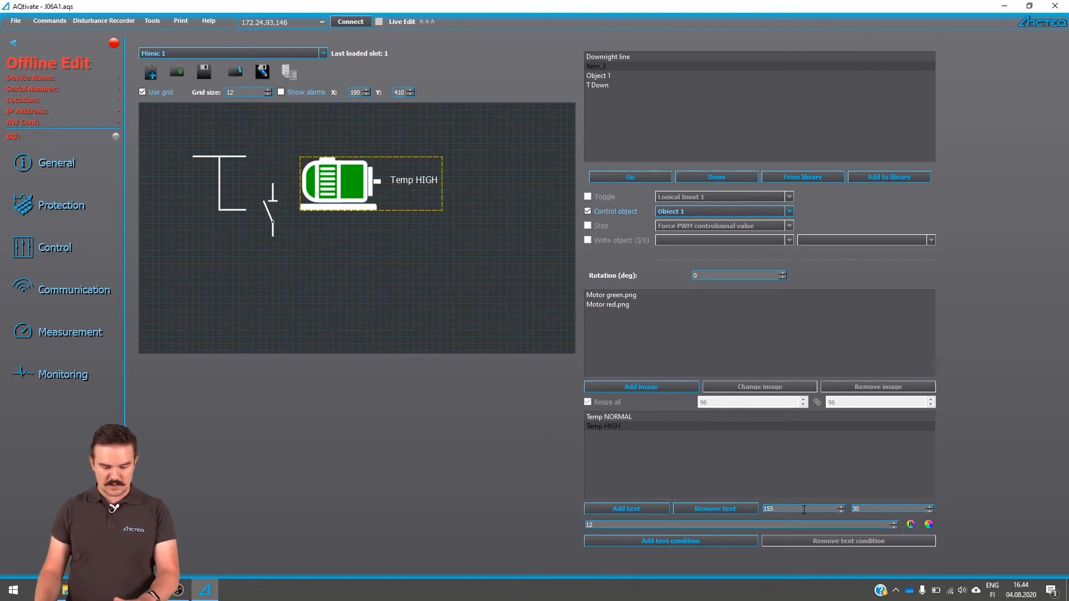
left_click(617, 416)
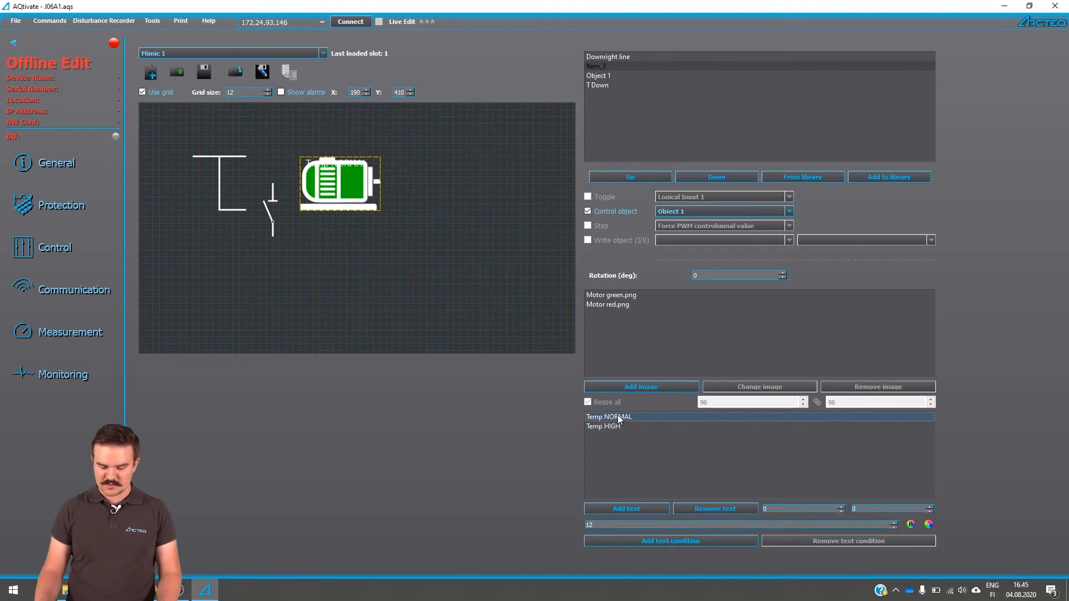
left_click(798, 514)
type("155")
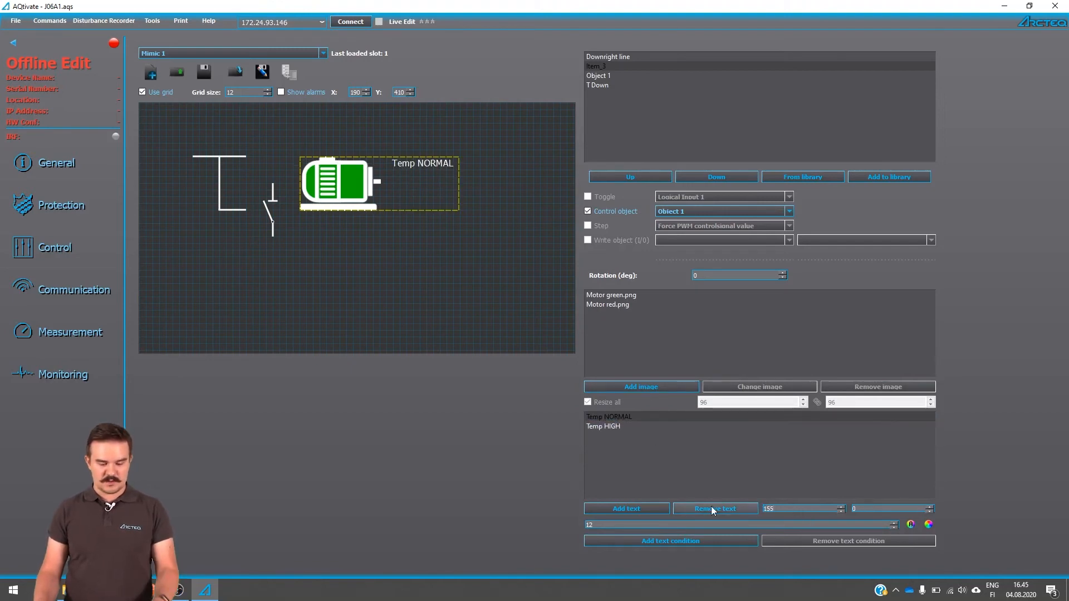
left_click(867, 508)
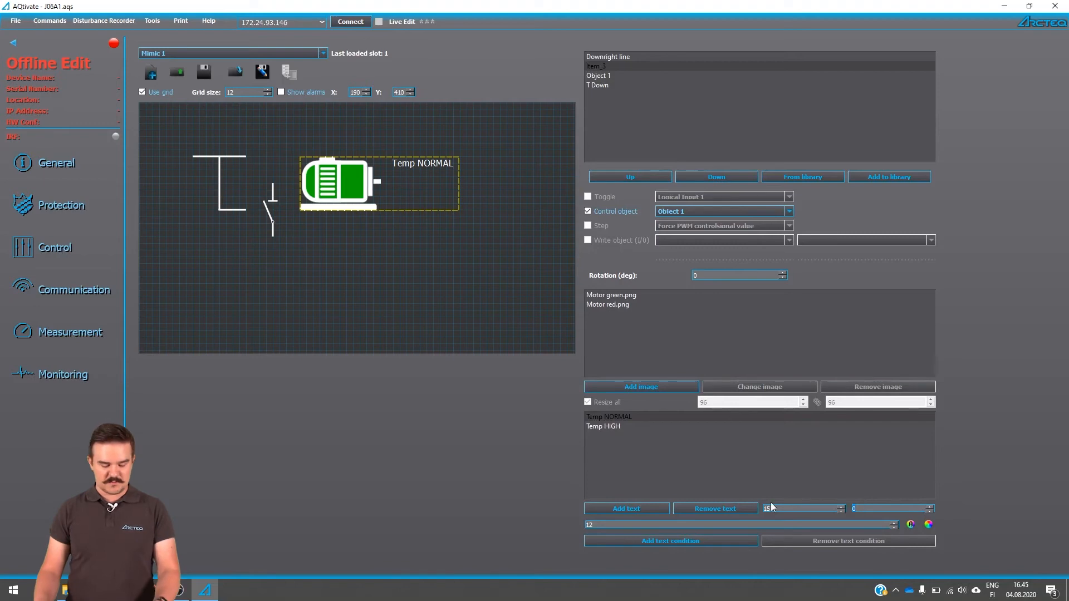
type("30")
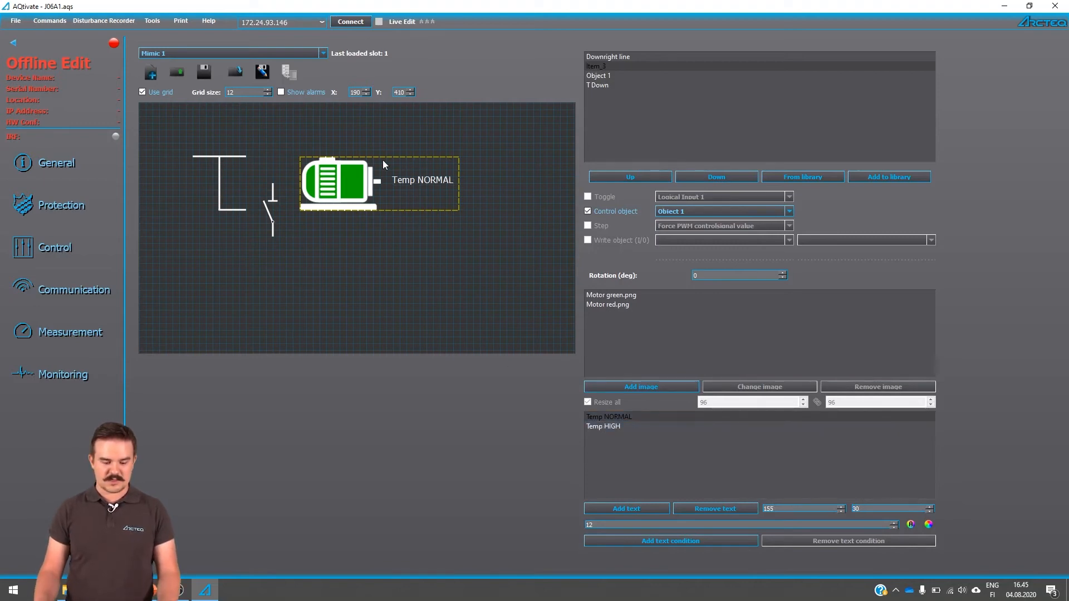
Move the motor item together with its text slightly lower on the mimic and deselect it.
left_click_drag(342, 184, 345, 159)
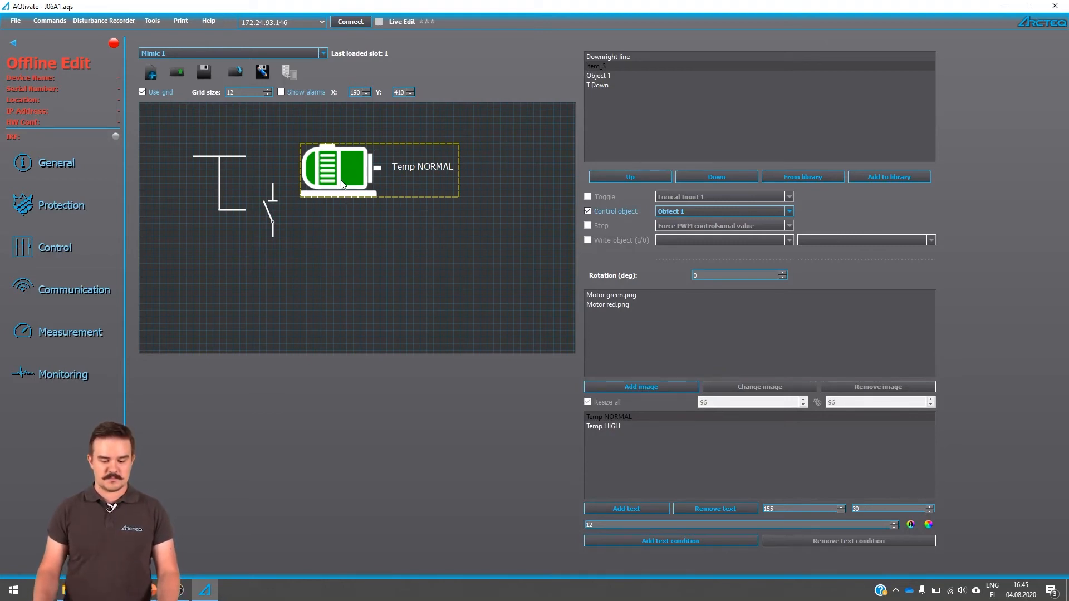
left_click_drag(342, 180, 348, 210)
left_click(348, 258)
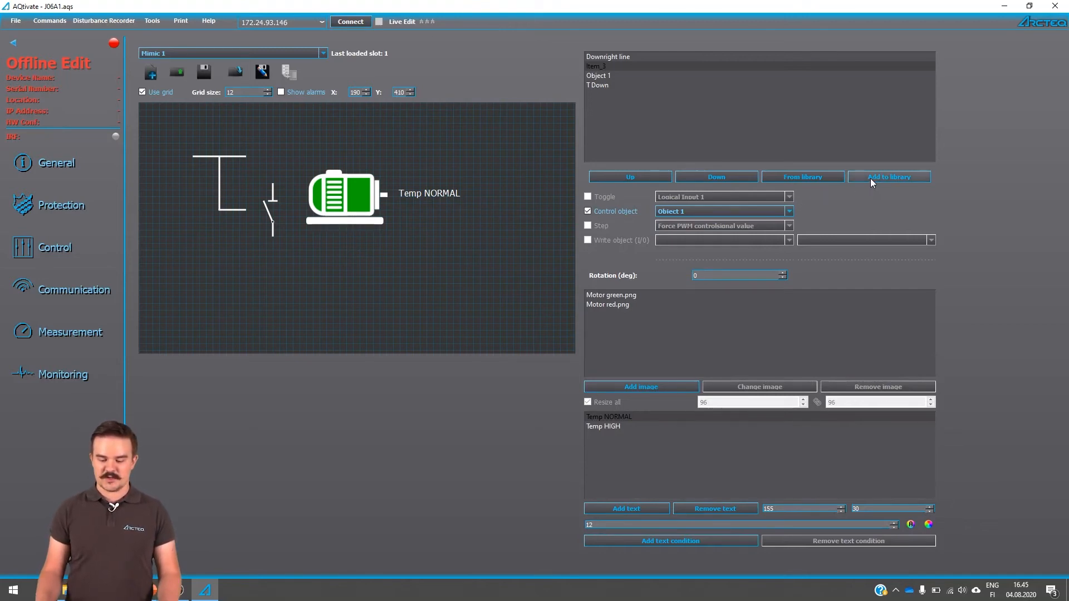
Add the motor item to the mimic library, check its entry at the end of the library, and close the library.
left_click(890, 177)
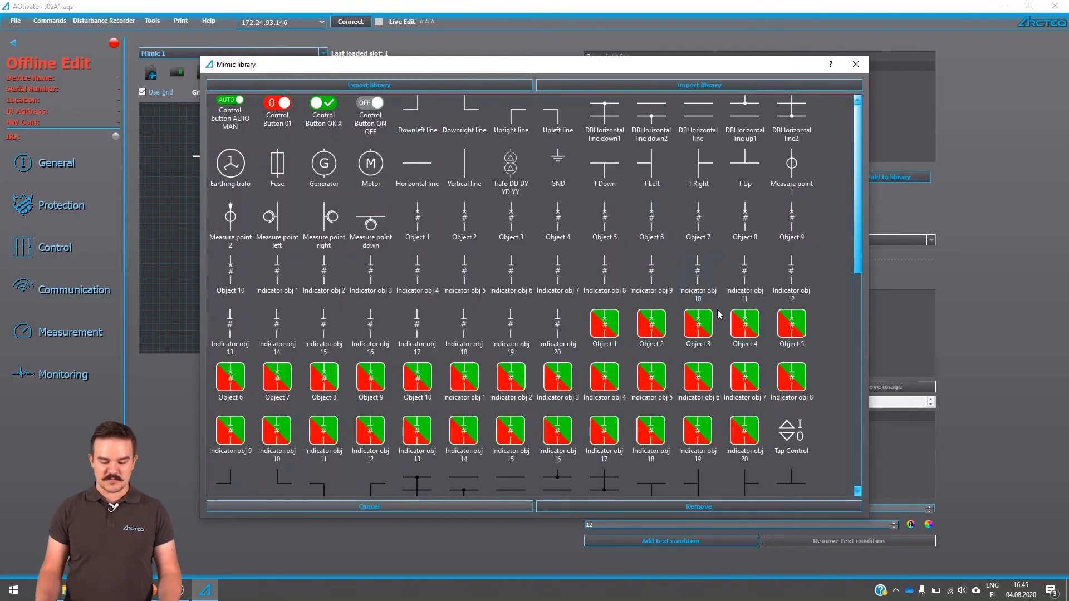
scroll(717, 309, "down", 10)
left_click(650, 468)
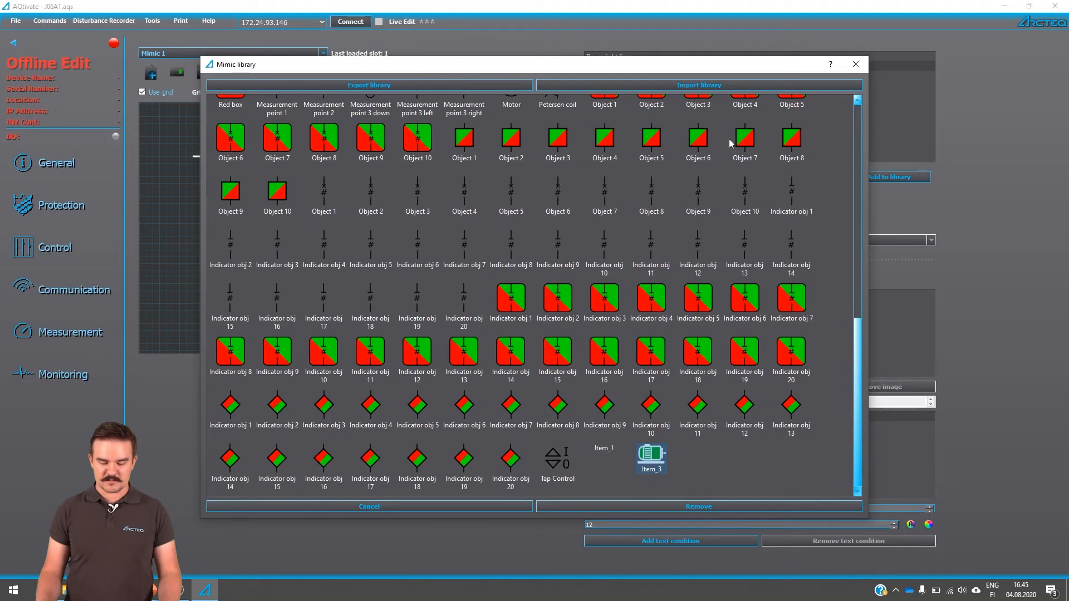
left_click(861, 68)
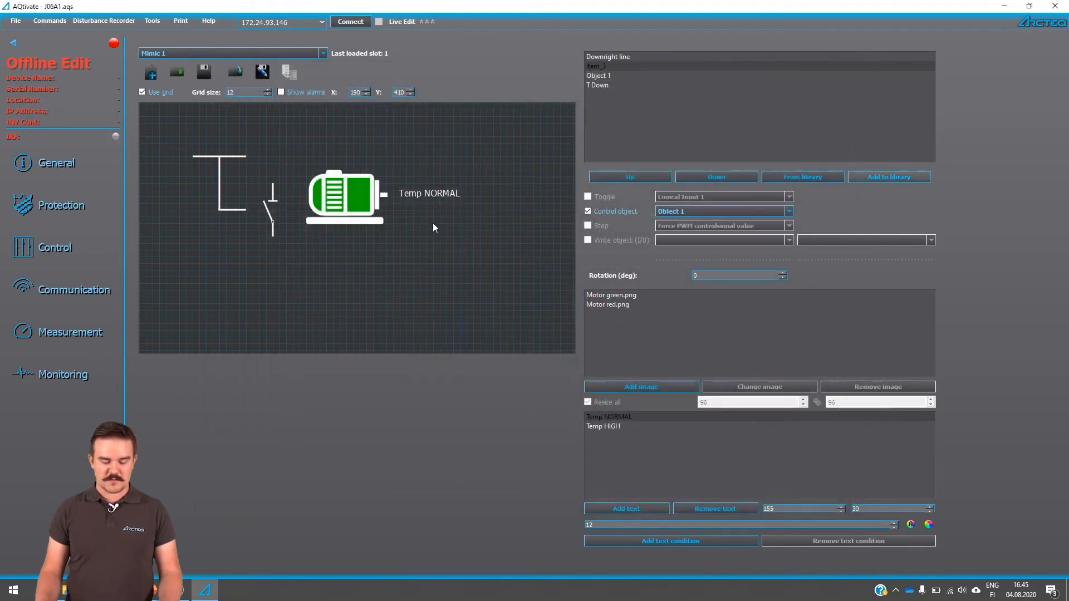
Start a new empty mimic and add a blank item to it.
right_click(361, 187)
left_click(322, 169)
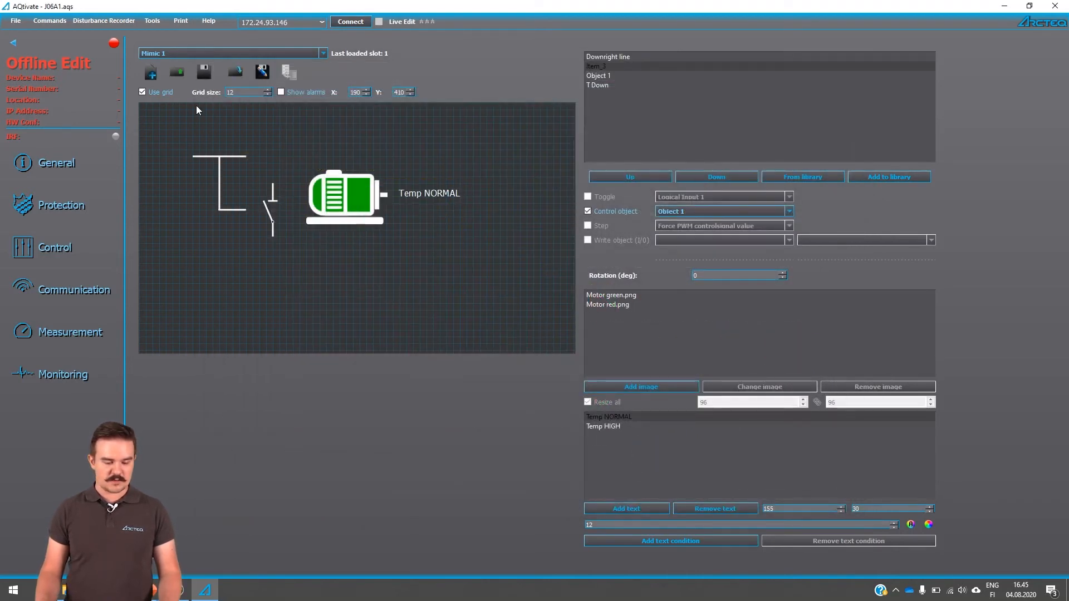
left_click(151, 73)
right_click(295, 152)
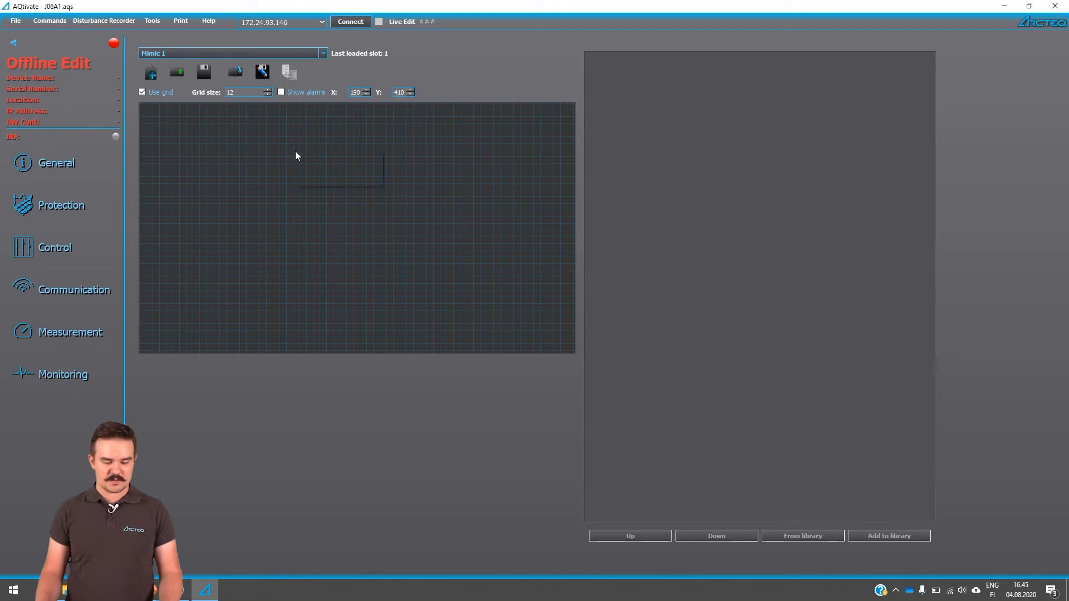
left_click(310, 157)
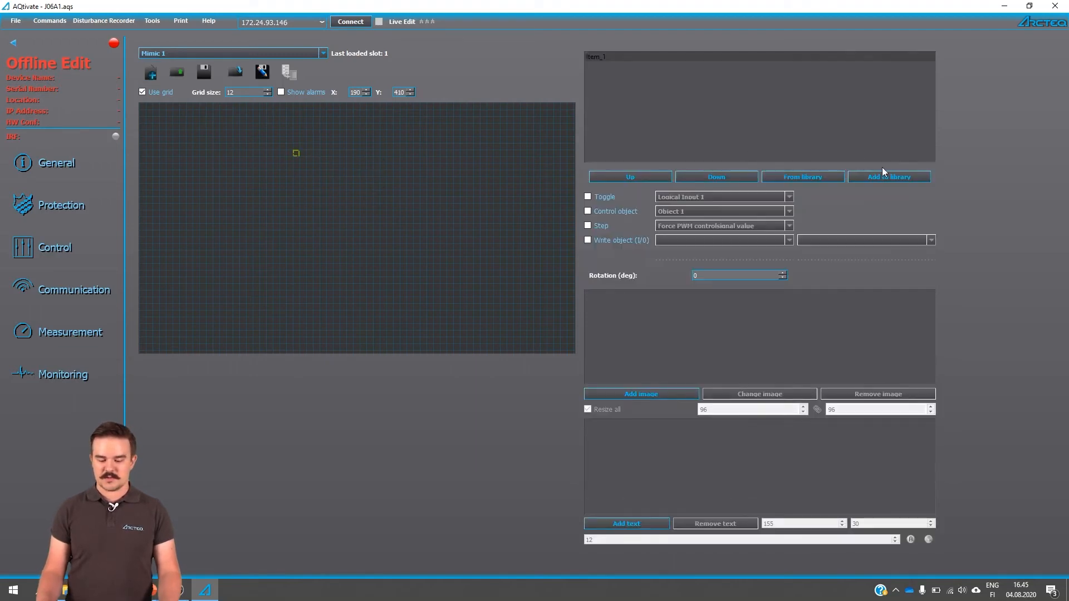
Import the saved motor, Item_3, from the mimic library into the blank item.
left_click(819, 178)
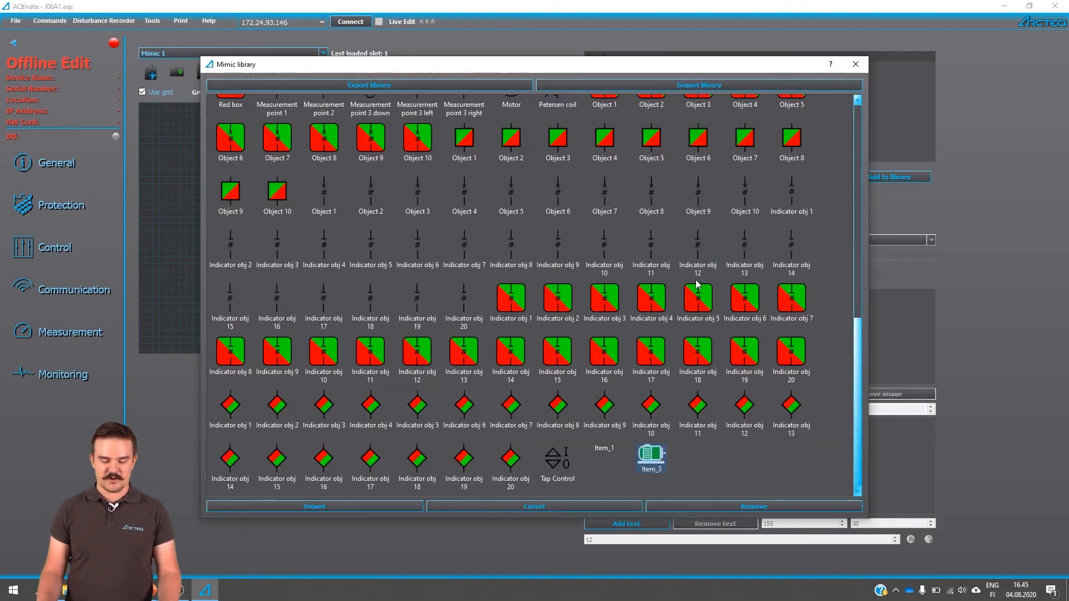
left_click(645, 458)
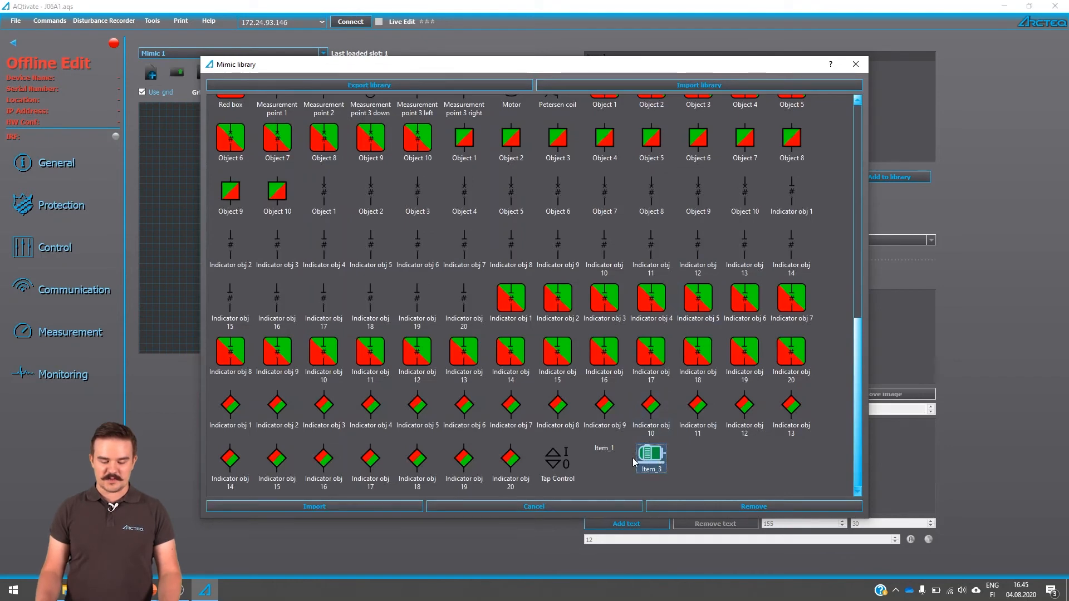
left_click(293, 507)
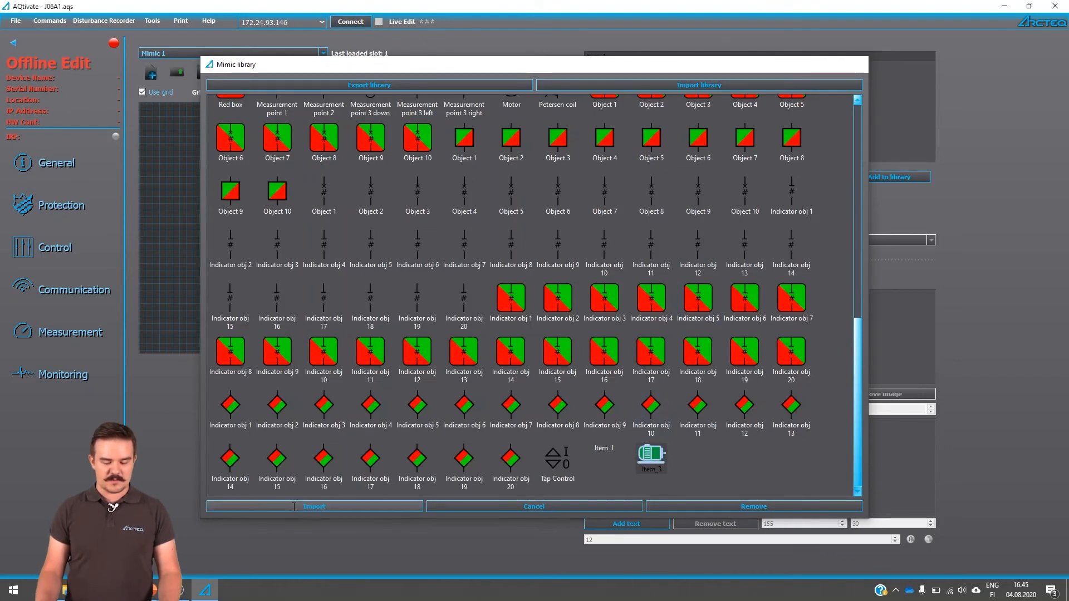
left_click(384, 308)
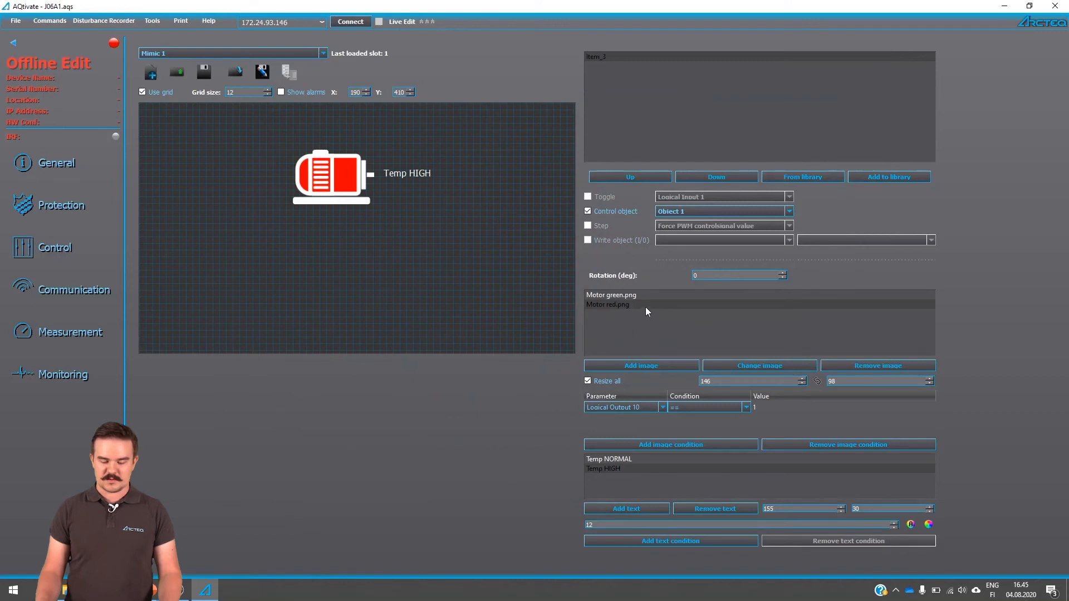
Display the imported motor's Motor green.png image and move the motor to the lower-right part of the mimic.
left_click(635, 296)
left_click_drag(352, 180, 458, 260)
left_click(368, 324)
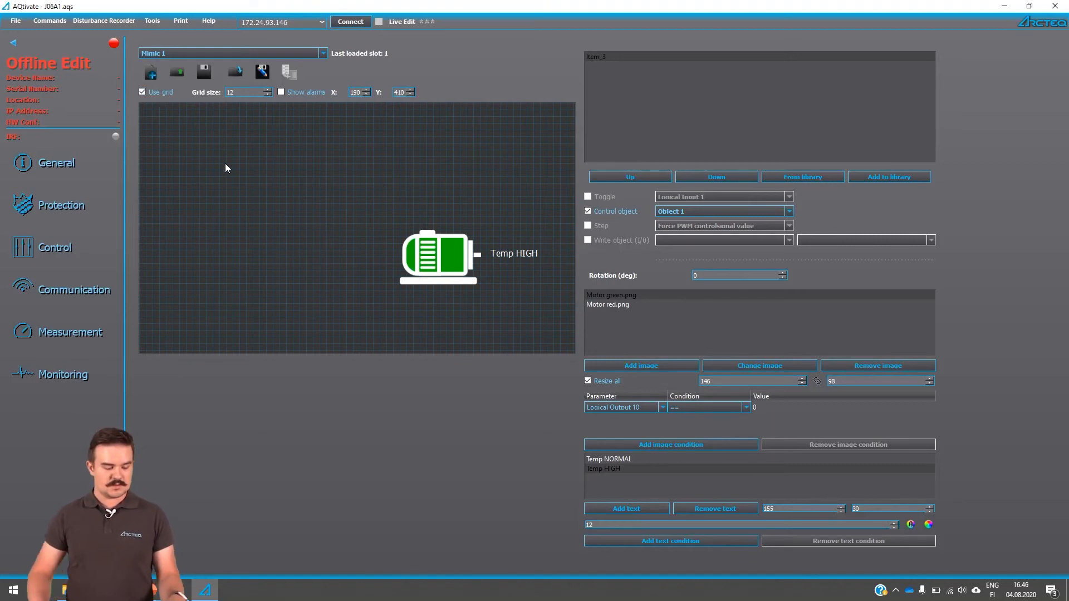
Add a measurements item in the upper-left area of the mimic and set the grid size to 48.
right_click(208, 139)
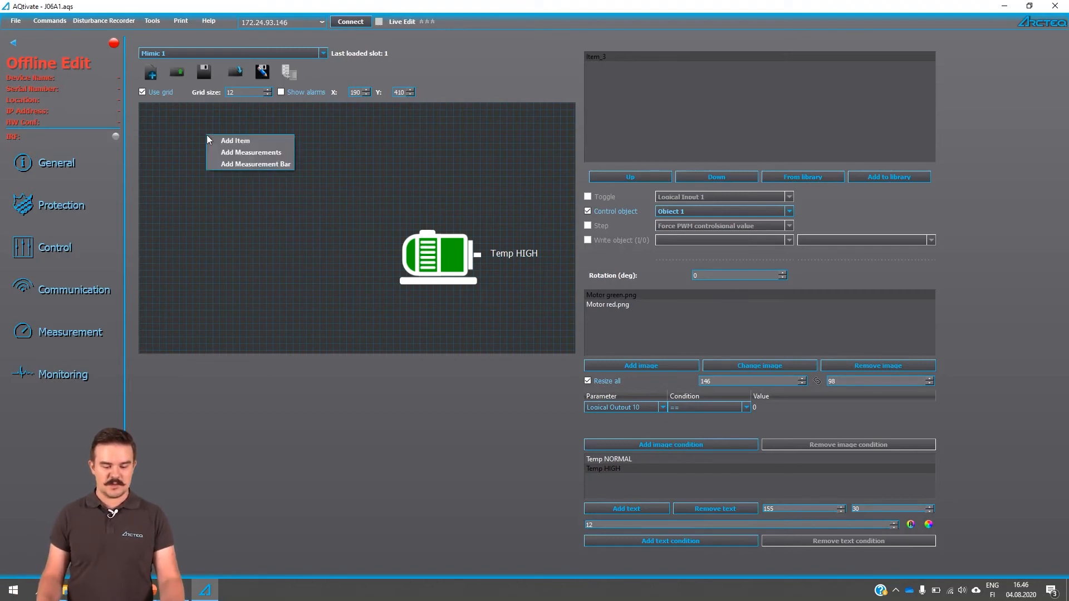
left_click(249, 156)
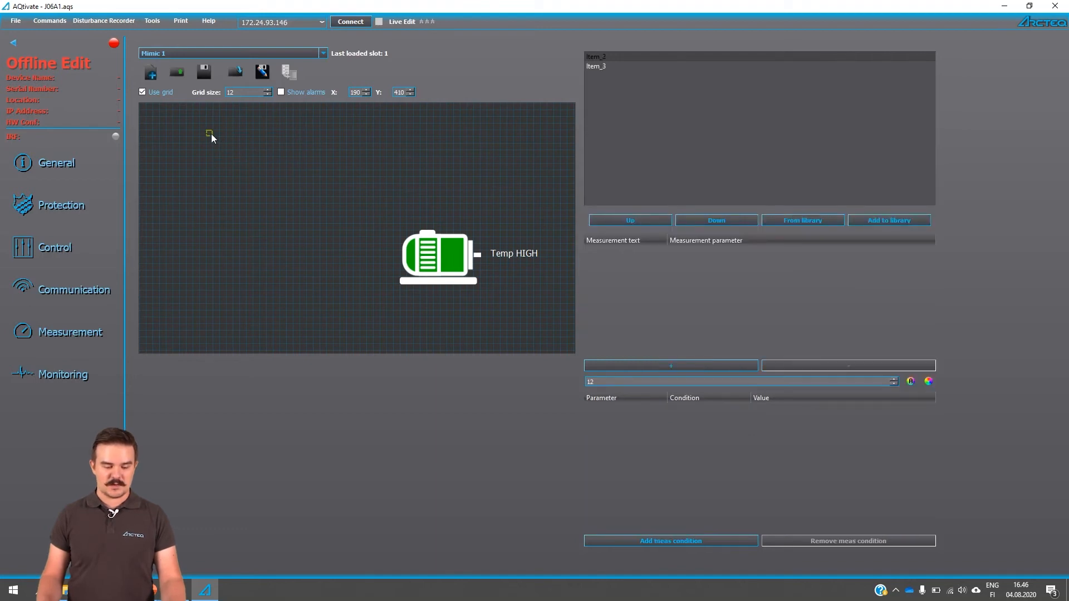
left_click_drag(245, 93, 187, 94)
type("48")
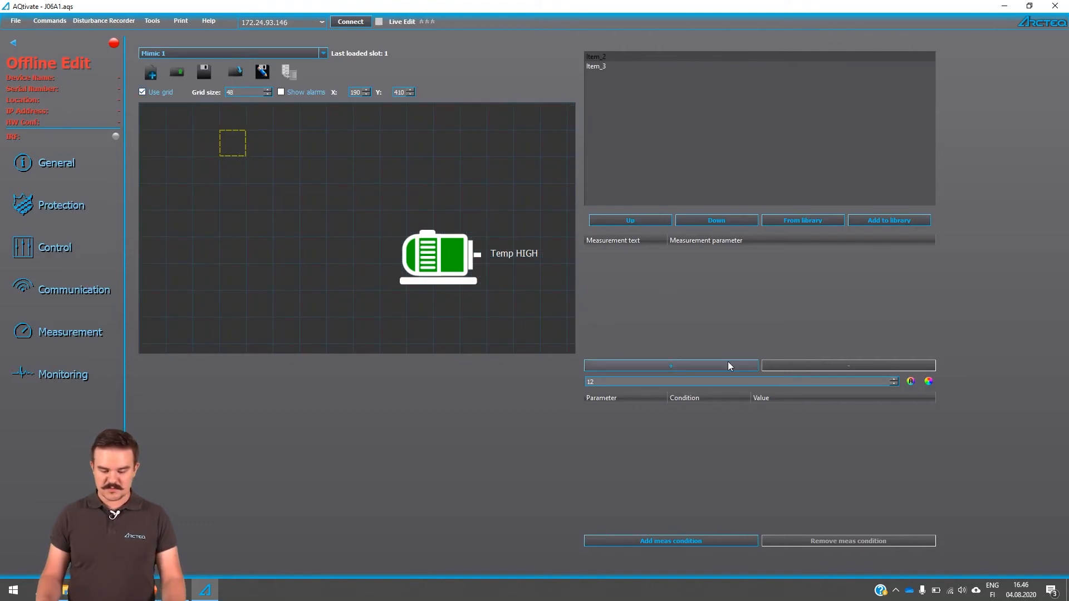
Add four measurement rows to the measurements item.
left_click(668, 370)
left_click(667, 369)
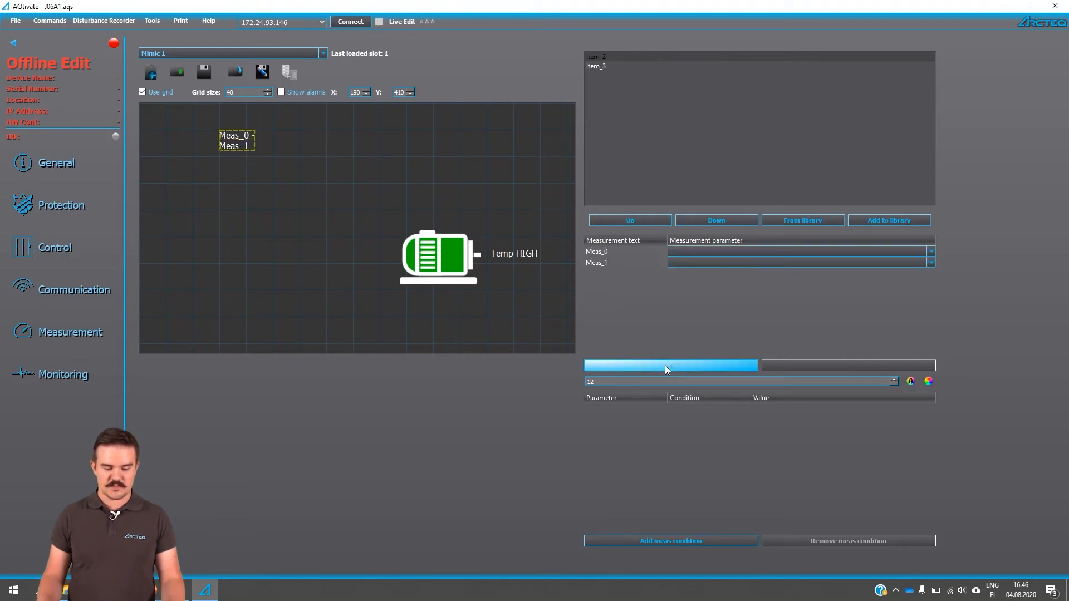
left_click(667, 369)
left_click(667, 369)
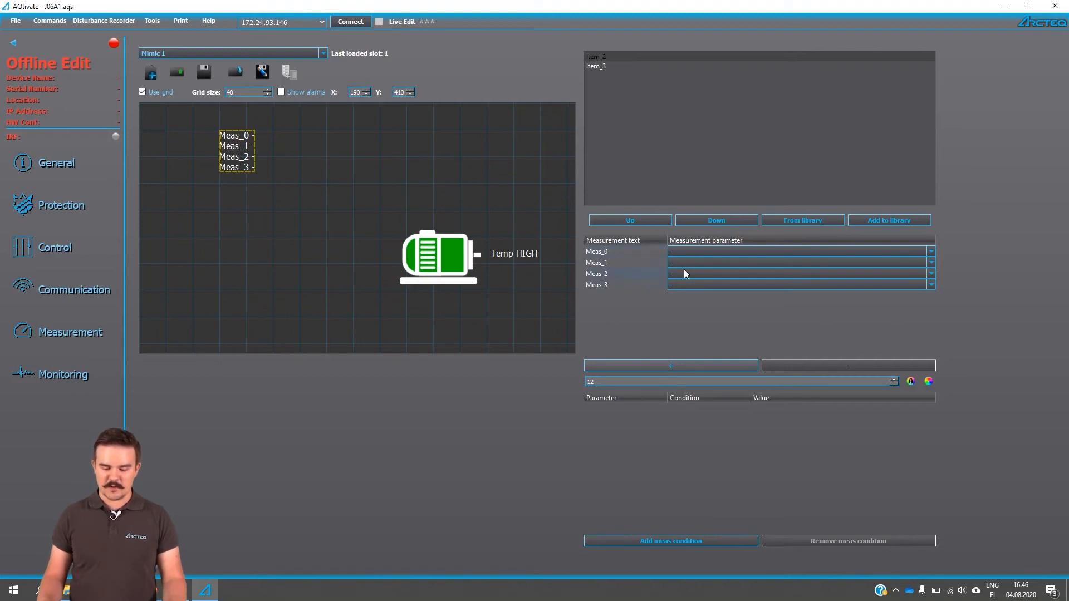
Assign Pri.Pha.curr.IL1, Pri.Pha.curr.IL2 and Pri.Pha.curr.IL3 to Meas_0, Meas_1 and Meas_2 respectively.
left_click(687, 252)
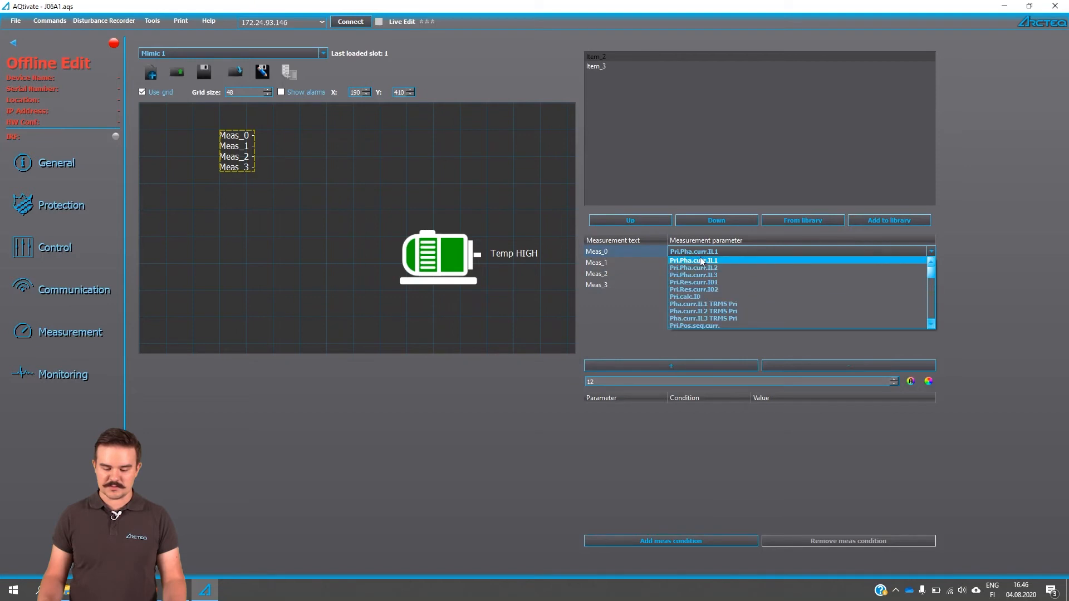
left_click(703, 261)
left_click(702, 259)
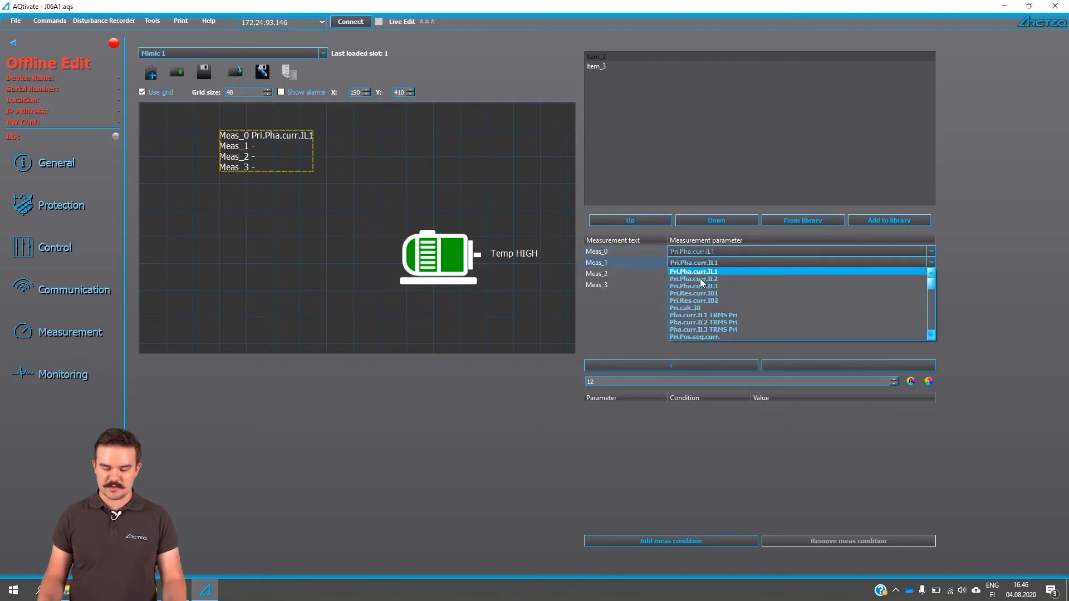
left_click(699, 279)
left_click(696, 273)
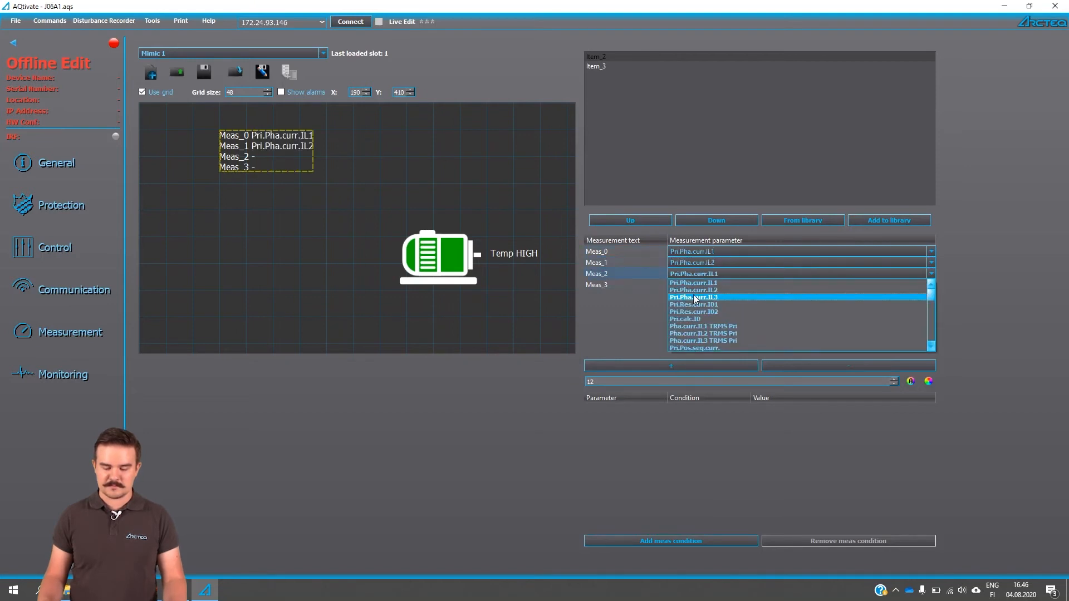
left_click(694, 285)
Assign POW1 3PH Active power (P MW) as the measurement parameter of Meas_3.
left_click(694, 283)
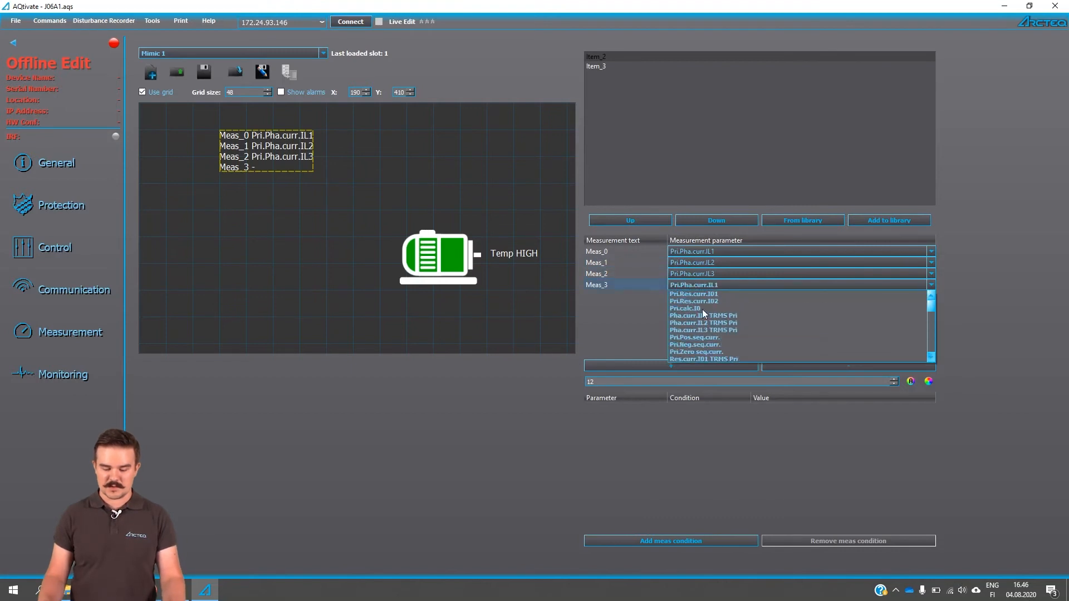
scroll(703, 311, "down", 10)
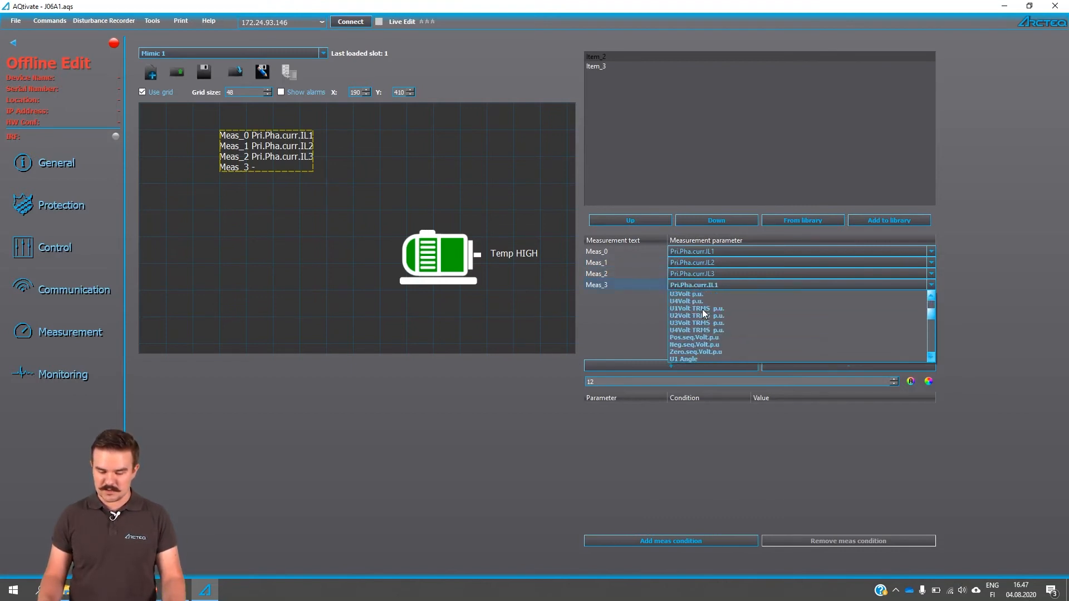
scroll(703, 309, "down", 5)
scroll(703, 310, "up", 10)
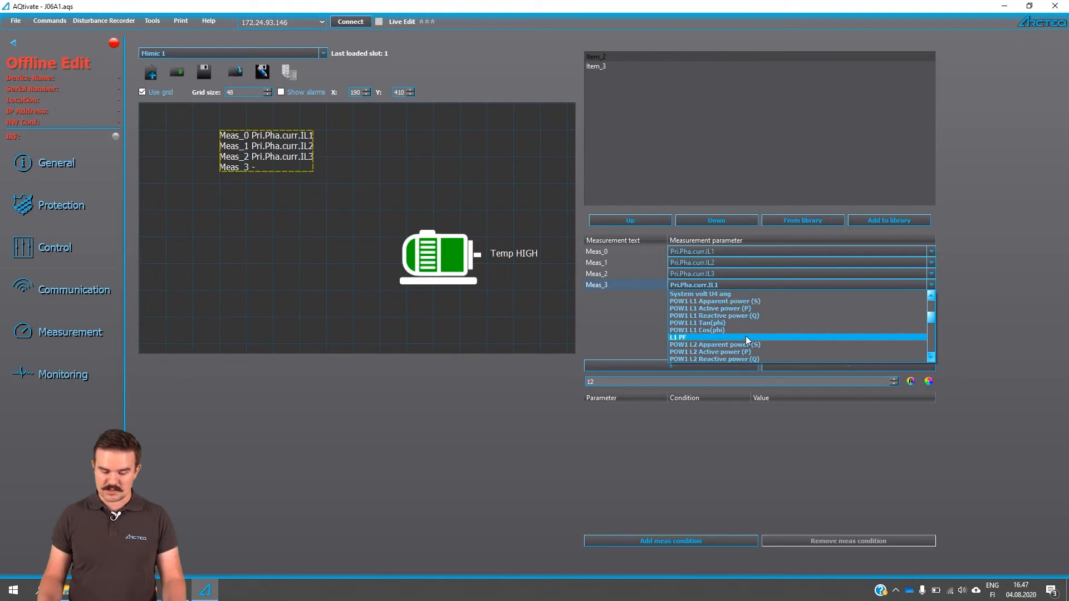
scroll(746, 336, "down", 3)
scroll(746, 336, "down", 10)
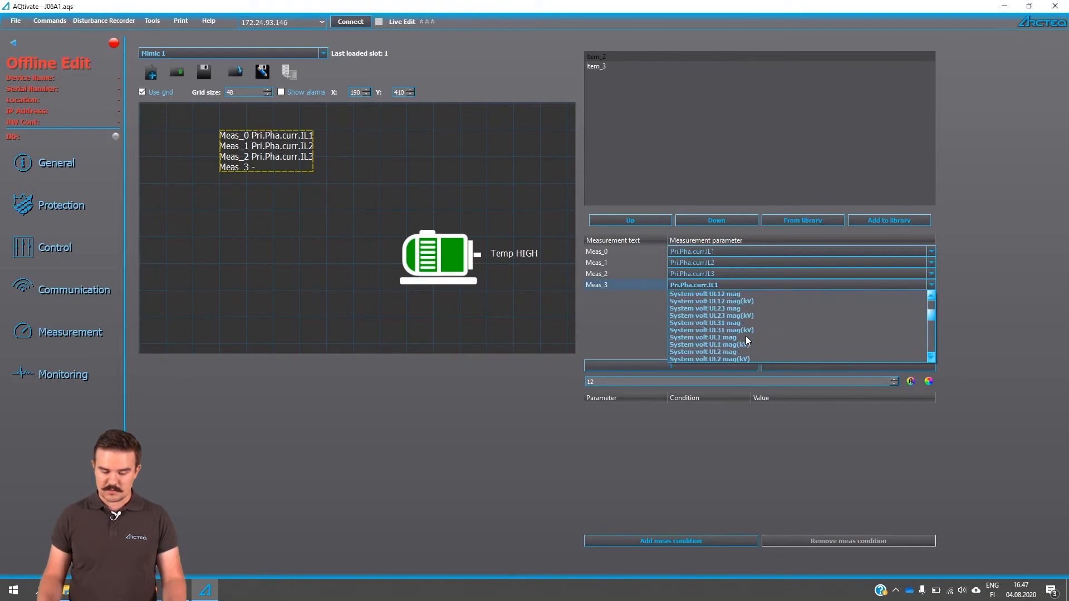
scroll(746, 336, "up", 10)
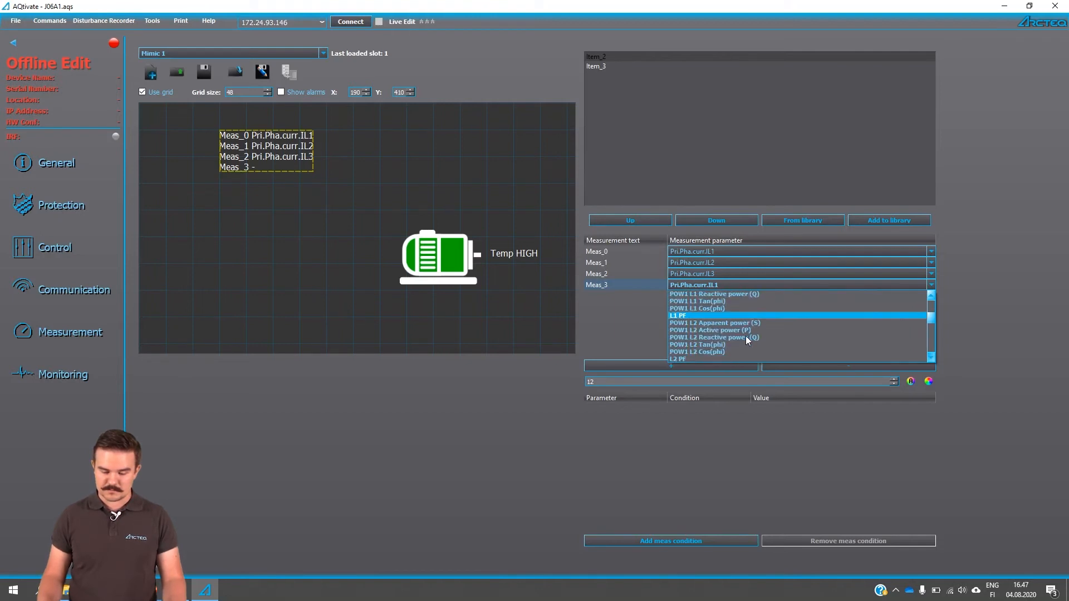
scroll(746, 332, "up", 2)
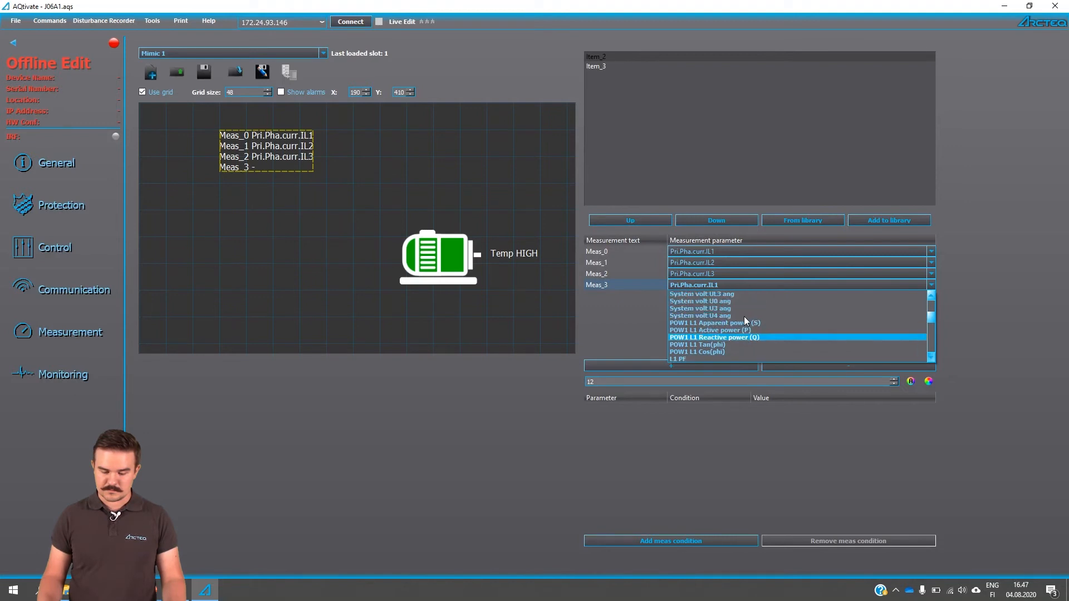
scroll(741, 316, "down", 6)
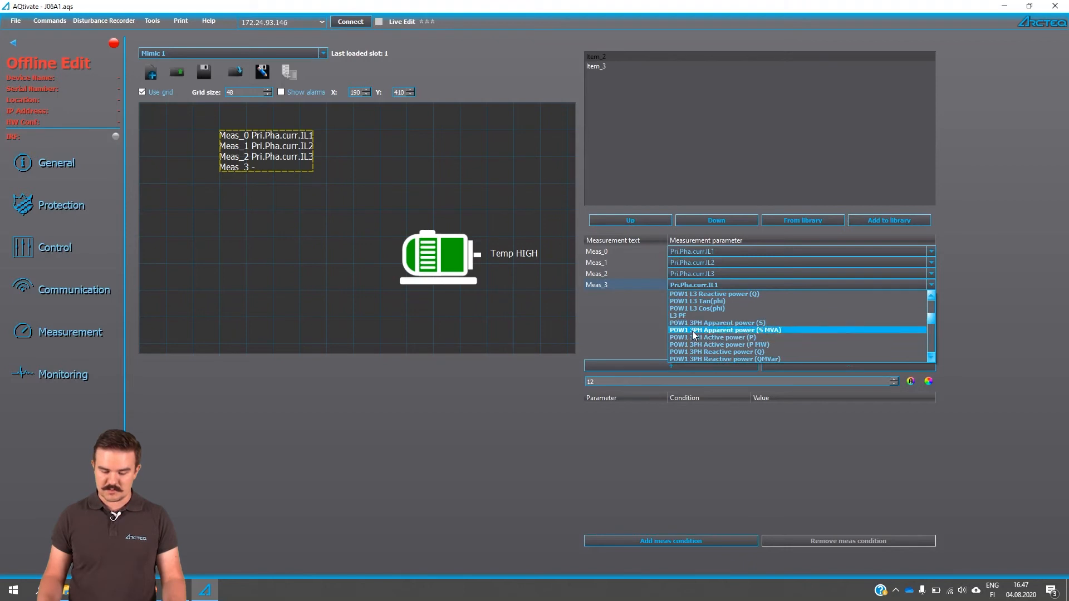
left_click(751, 345)
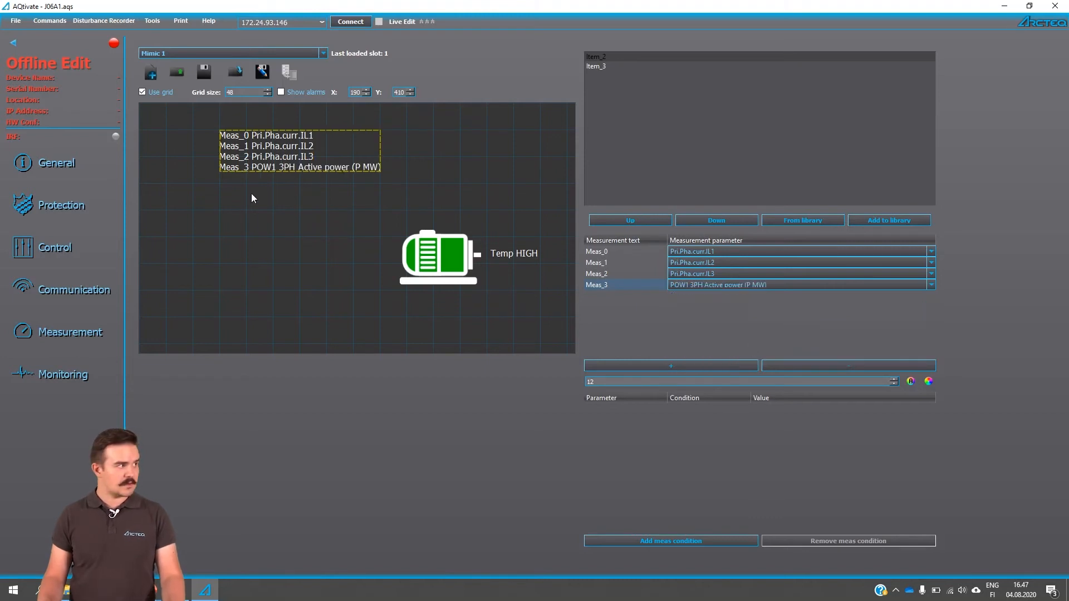
Rename the measurement texts of the four rows to IL1:, IL2:, IL3: and P: in order.
left_click(608, 252)
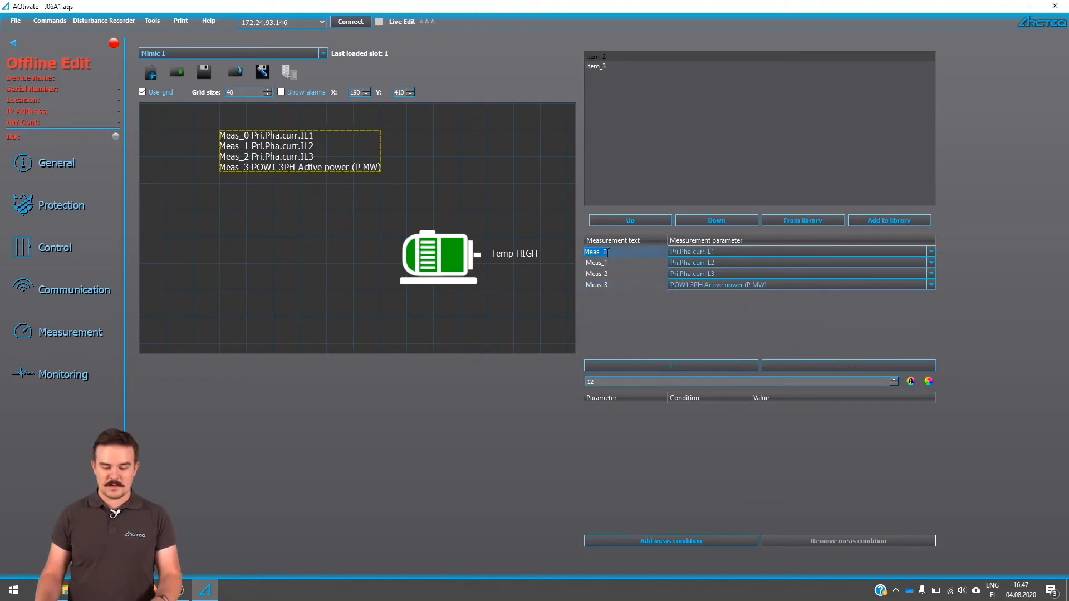
key("BackSpace")
type("IL1:")
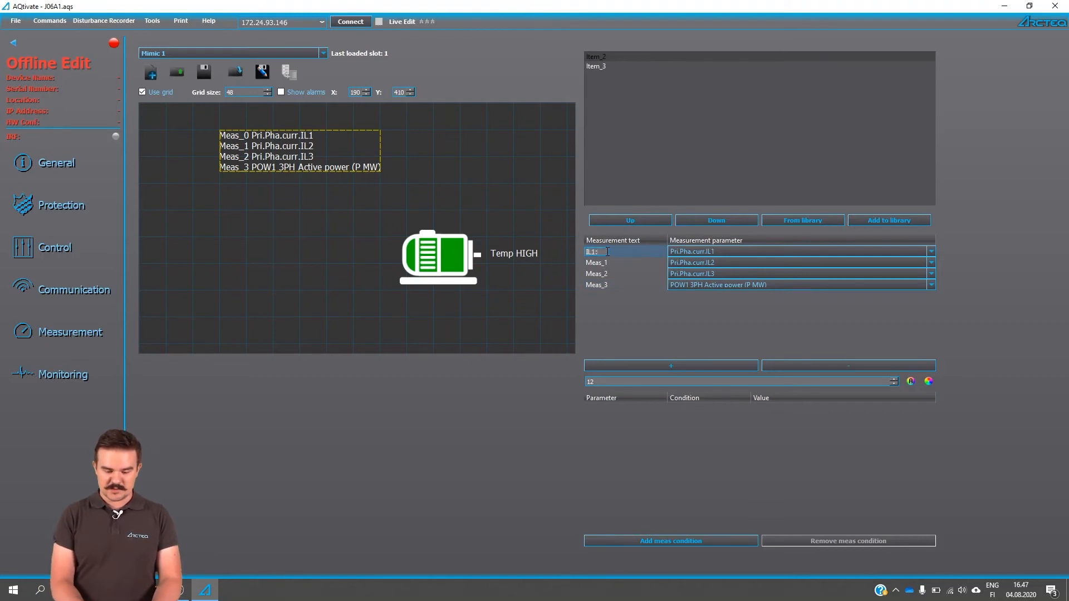
left_click(608, 263)
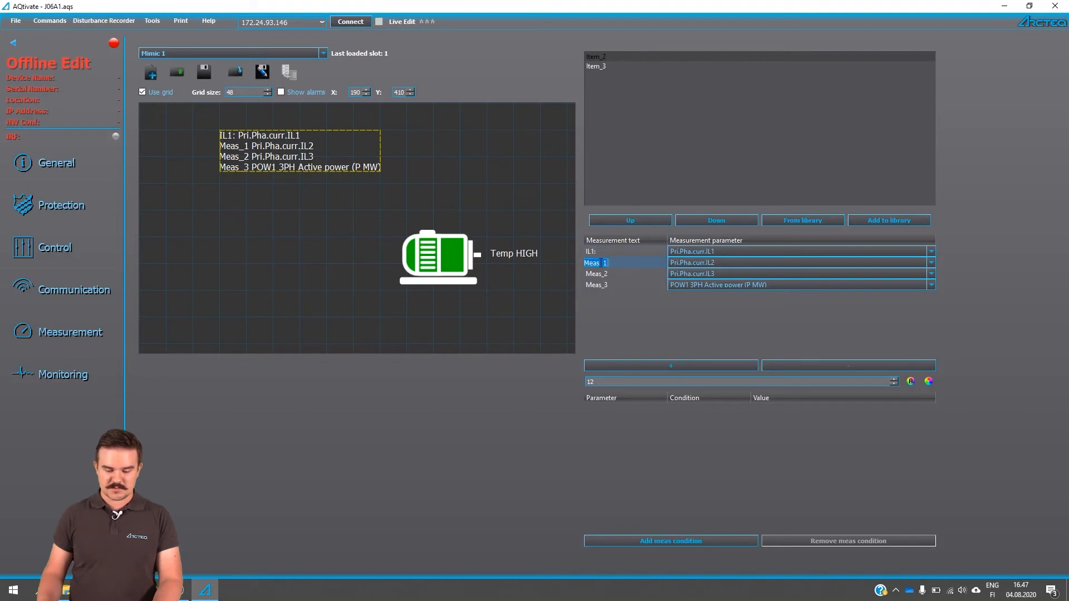
type("IL2:")
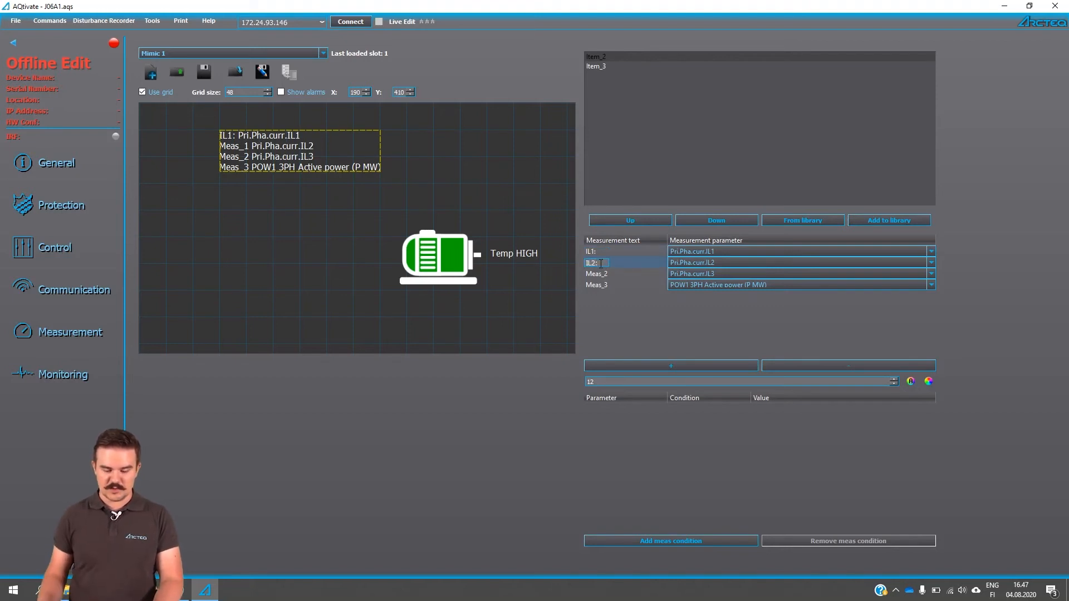
left_click(600, 273)
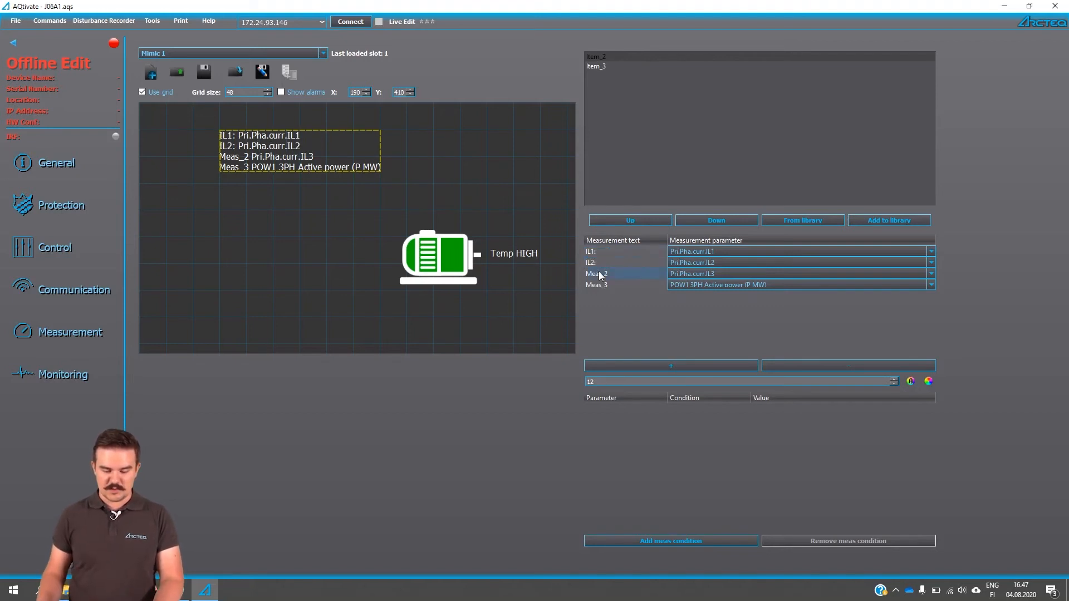
type("IL3")
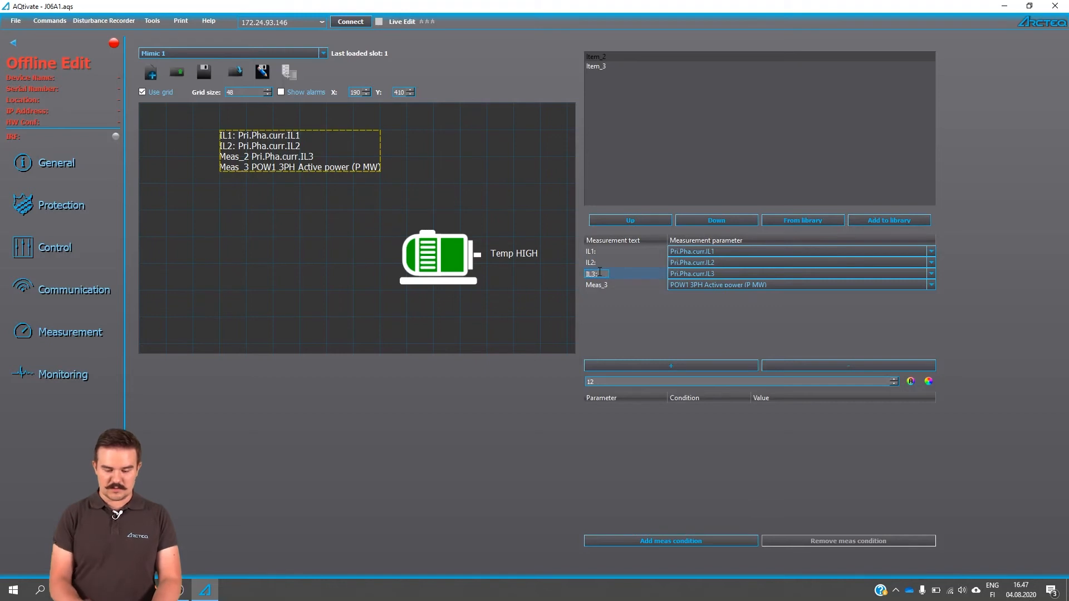
type(":")
left_click(598, 285)
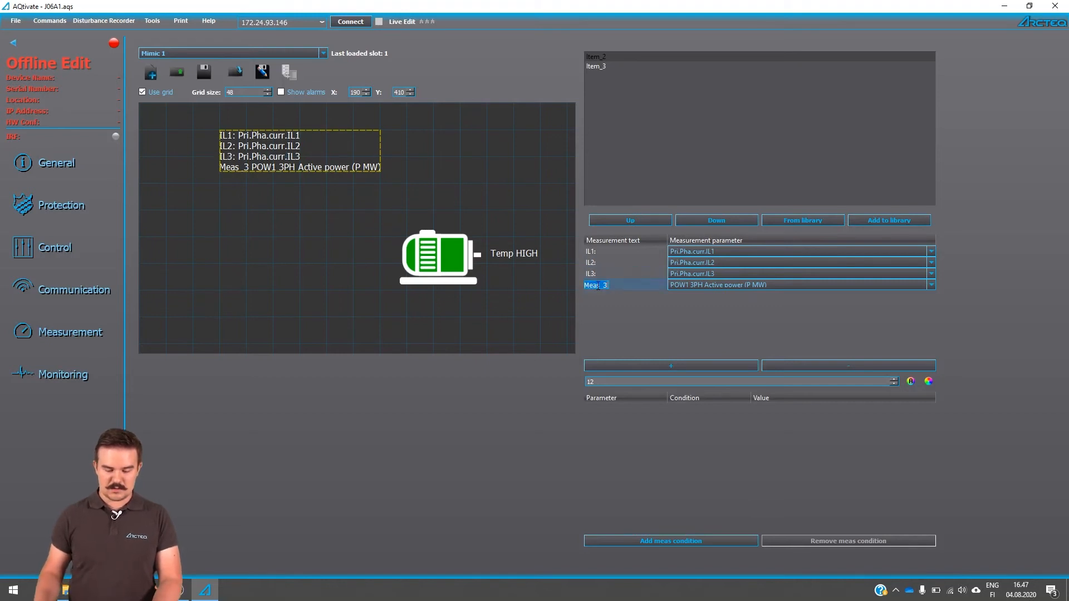
type("P:")
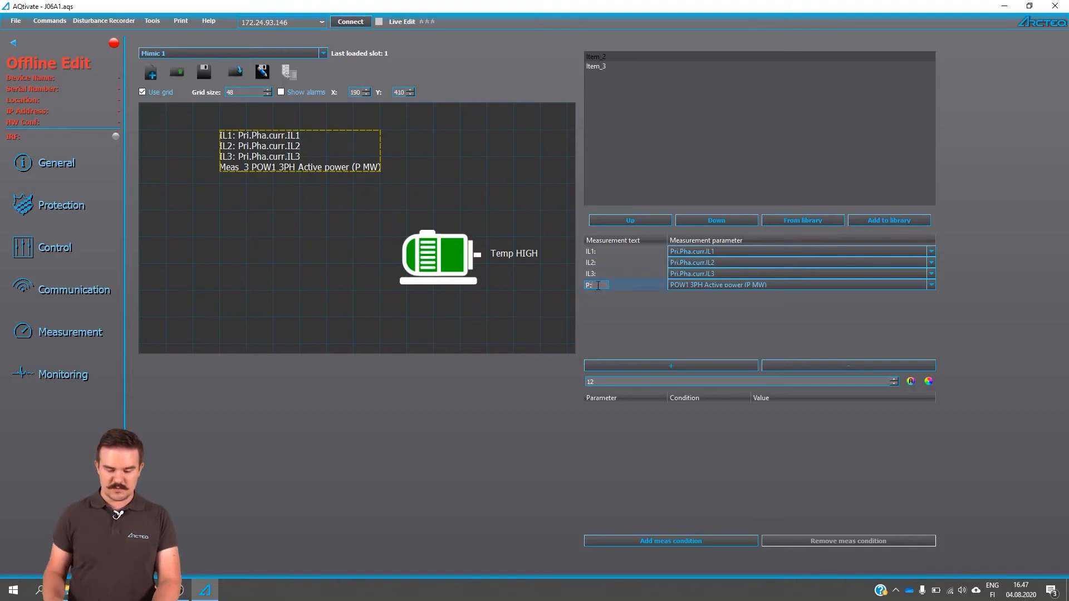
left_click(619, 308)
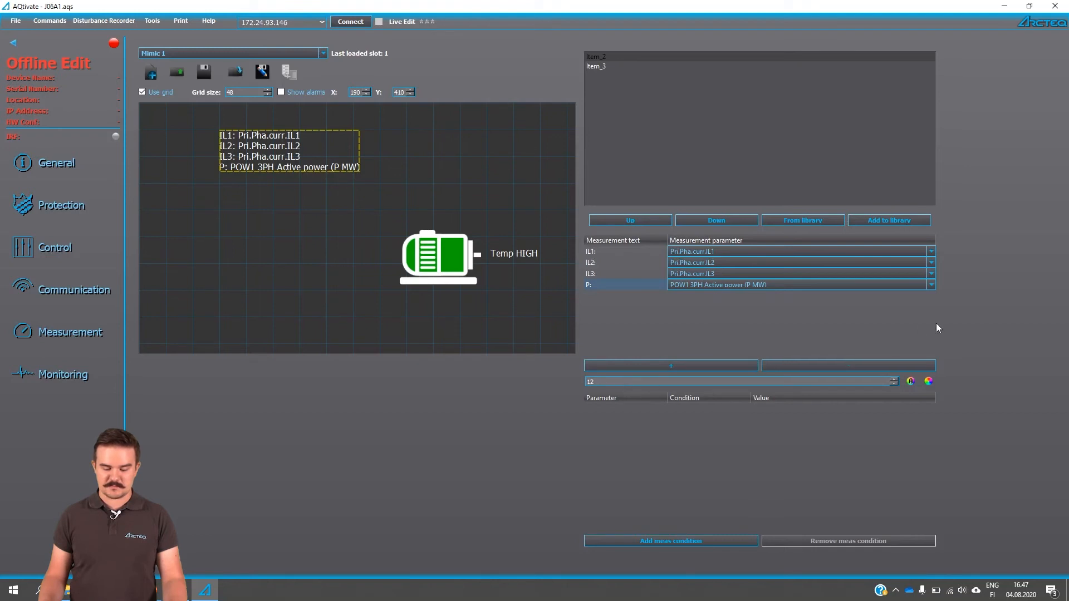
Increase the font size of the measurements item to 18.
left_click(895, 380)
left_click(896, 381)
left_click(895, 381)
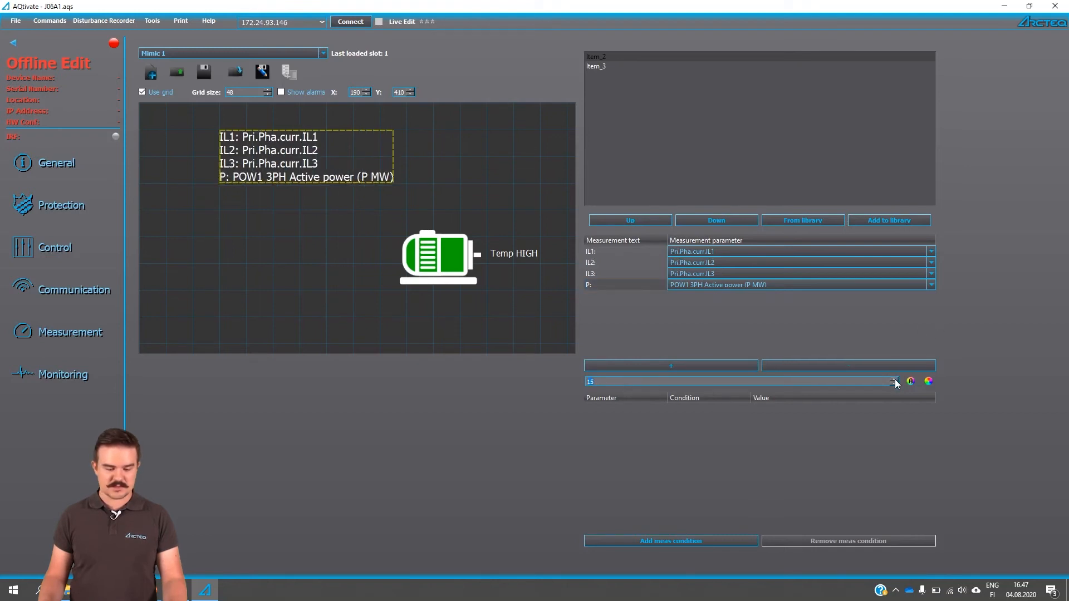
left_click(895, 380)
left_click(895, 380)
left_click(896, 380)
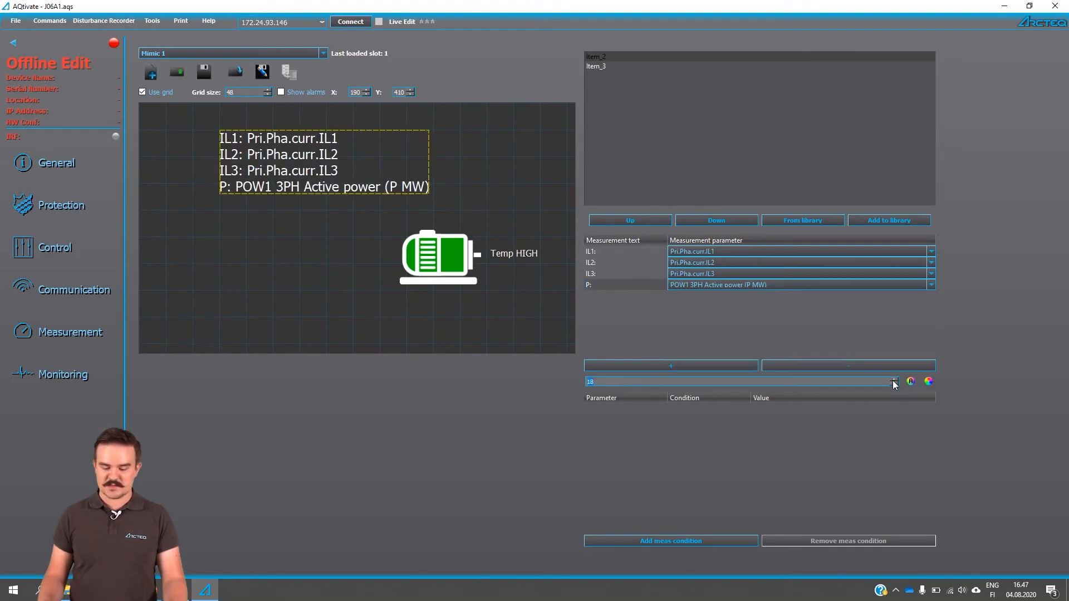
Try blue #0a02ff as the text colour of the measurements item, and set it back to white #ffffff.
left_click(911, 381)
left_click(567, 190)
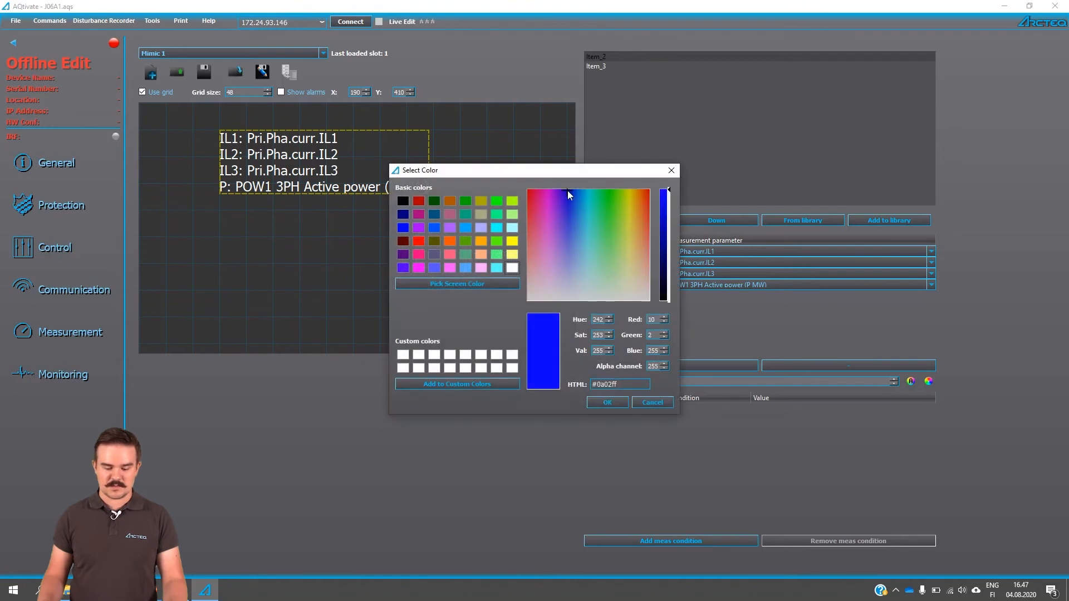
left_click(606, 401)
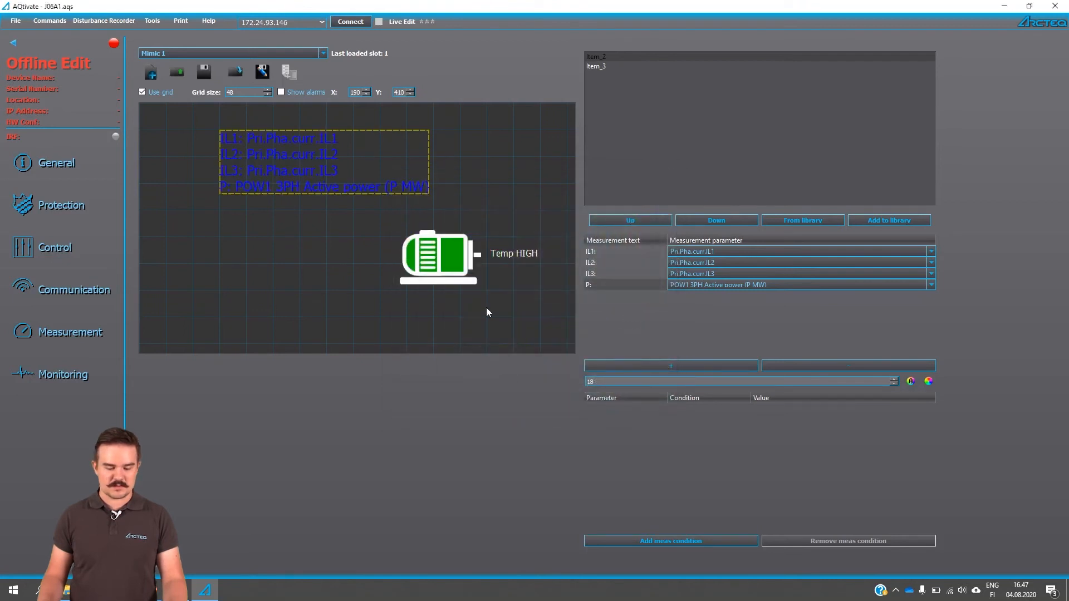
left_click(910, 381)
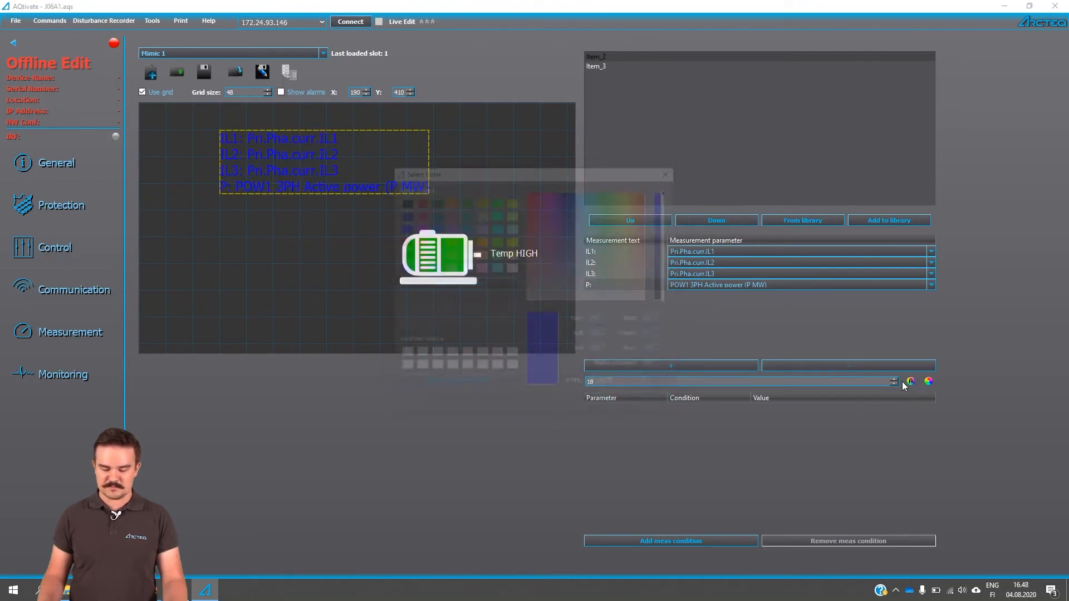
left_click(559, 208)
left_click(512, 354)
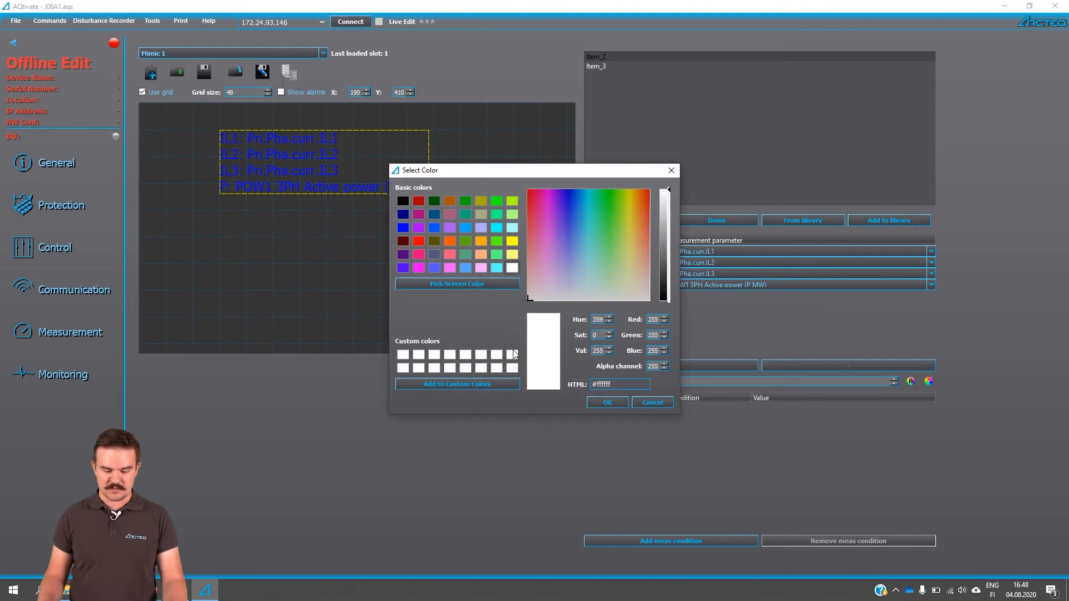
left_click(592, 400)
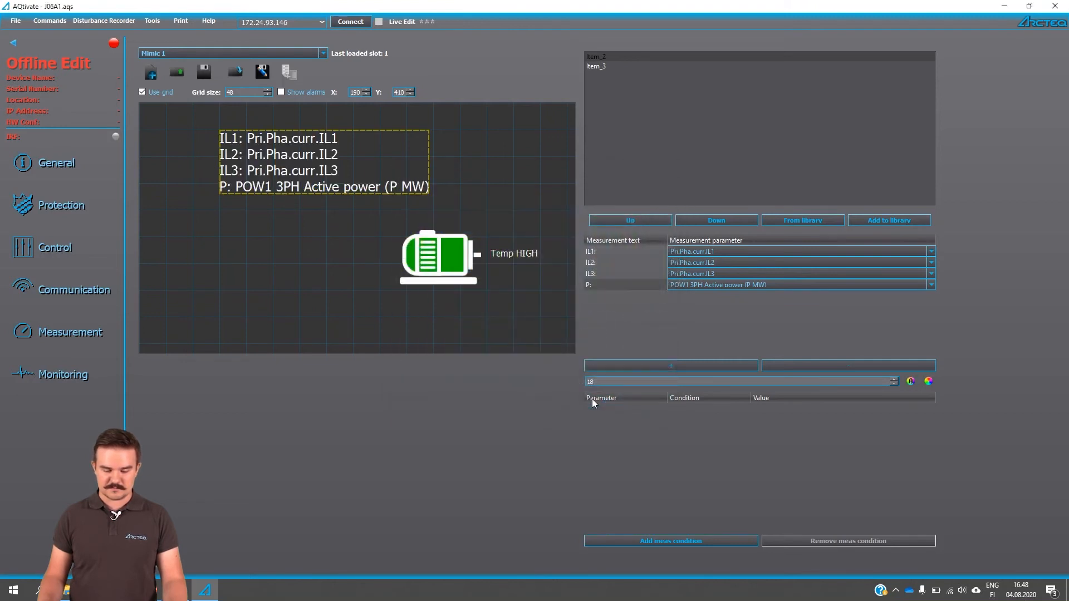
Give the measurements item a dark red #aa0000 background, and make it transparent by setting its alpha channel to 0.
left_click(928, 382)
left_click(418, 201)
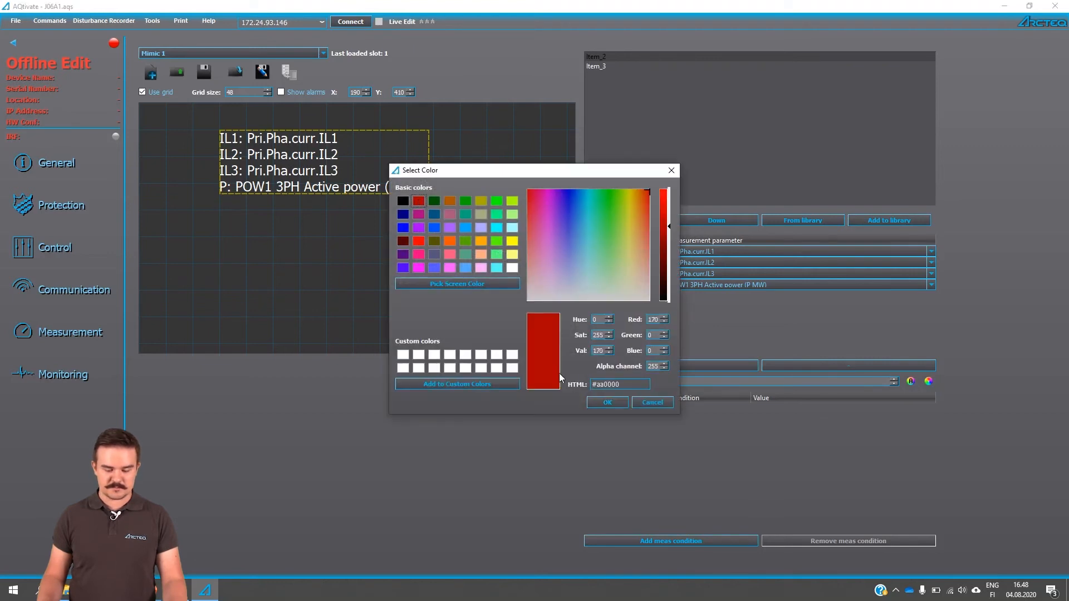
left_click(603, 405)
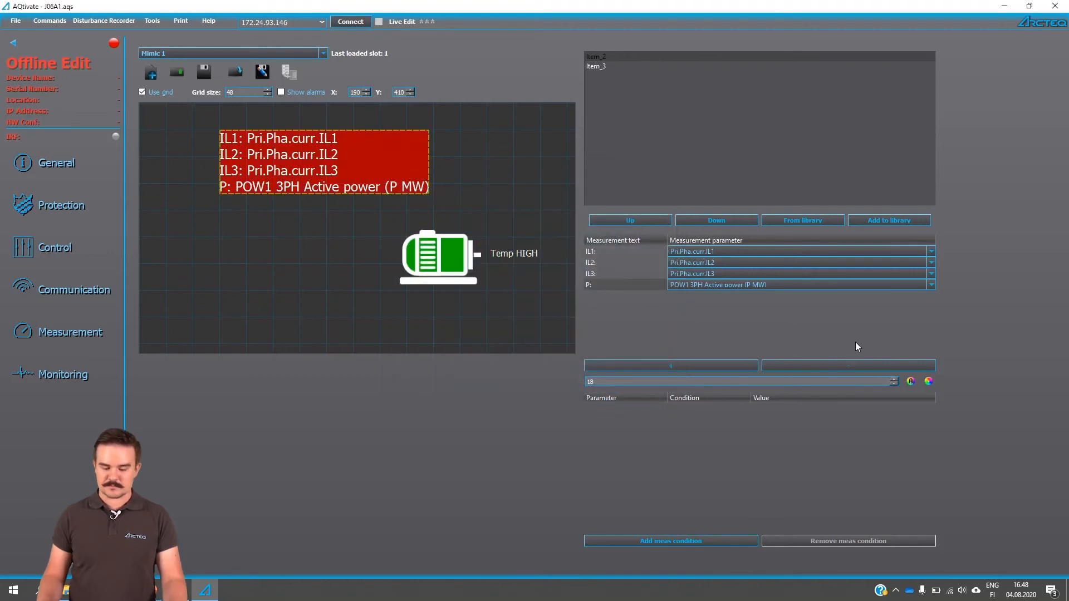
left_click(928, 382)
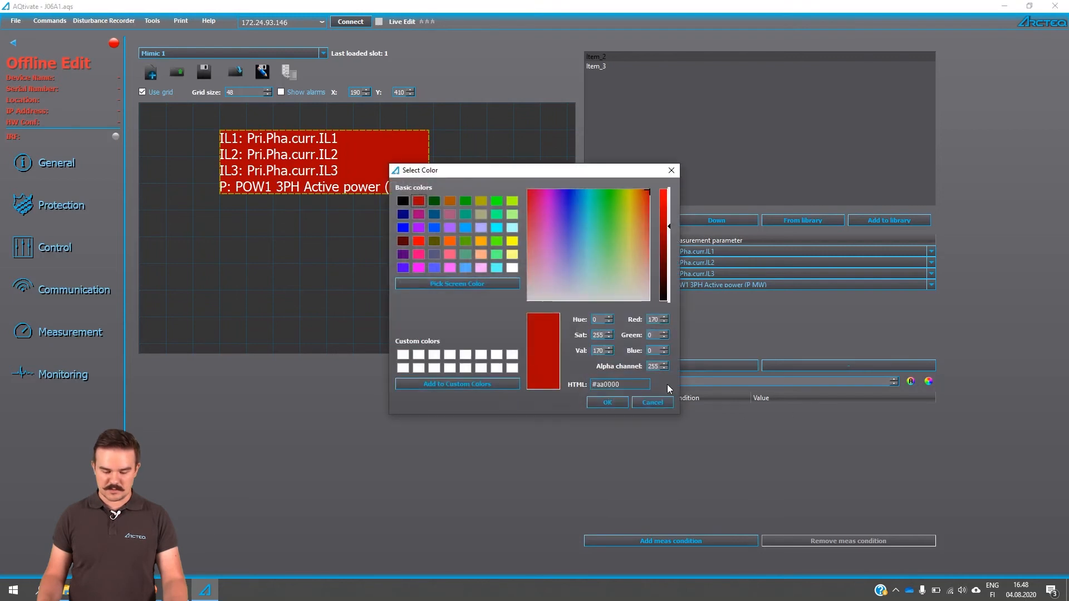
double_click(652, 366)
type("0")
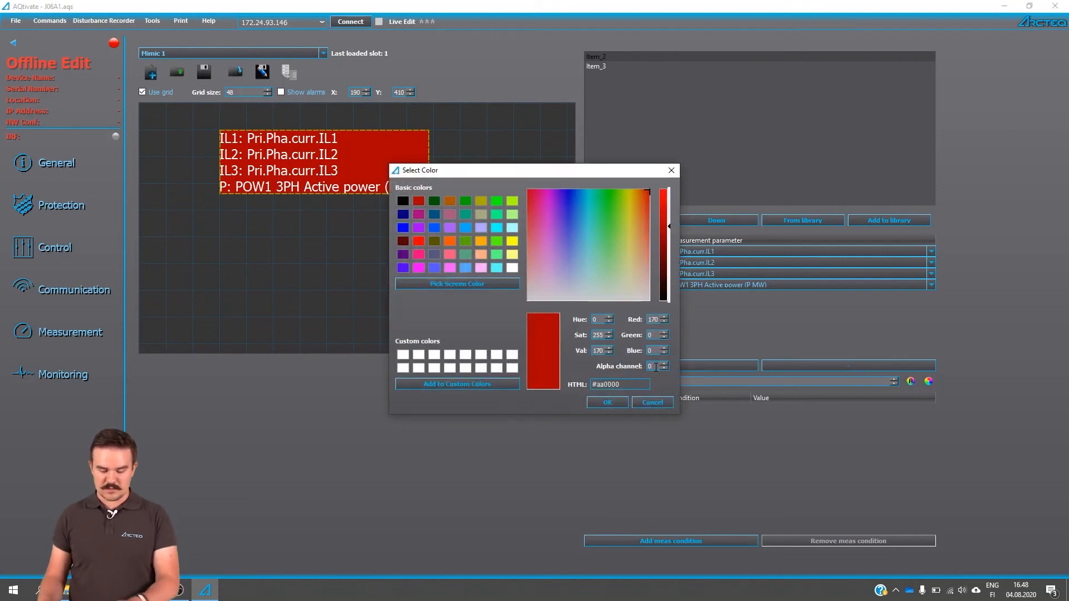
left_click(591, 406)
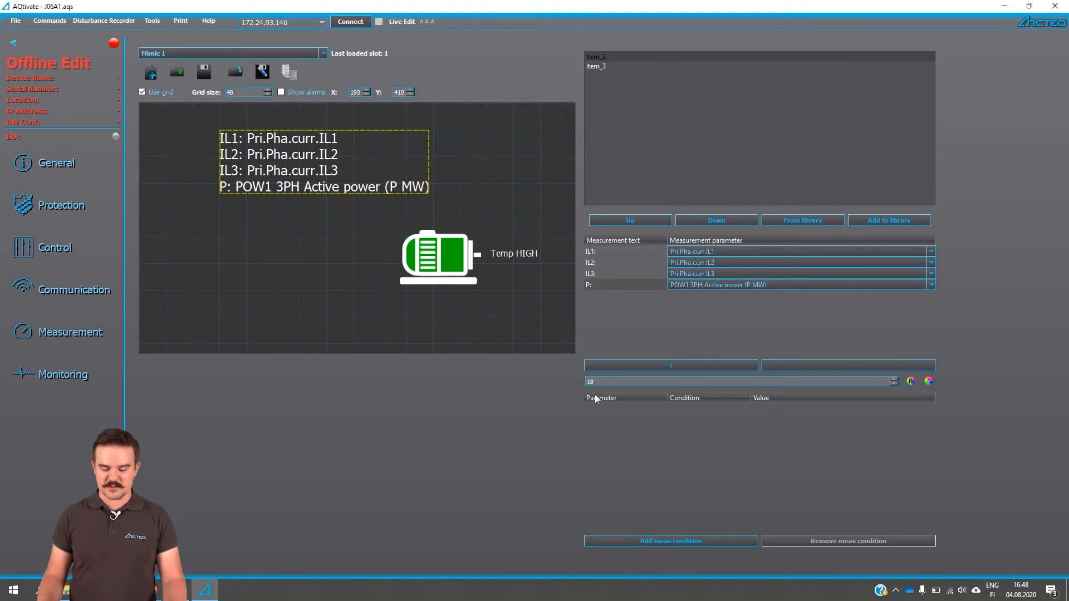
Add a measurement condition with the Ph.Rotating Logic control parameter, and remove the condition again.
left_click(651, 541)
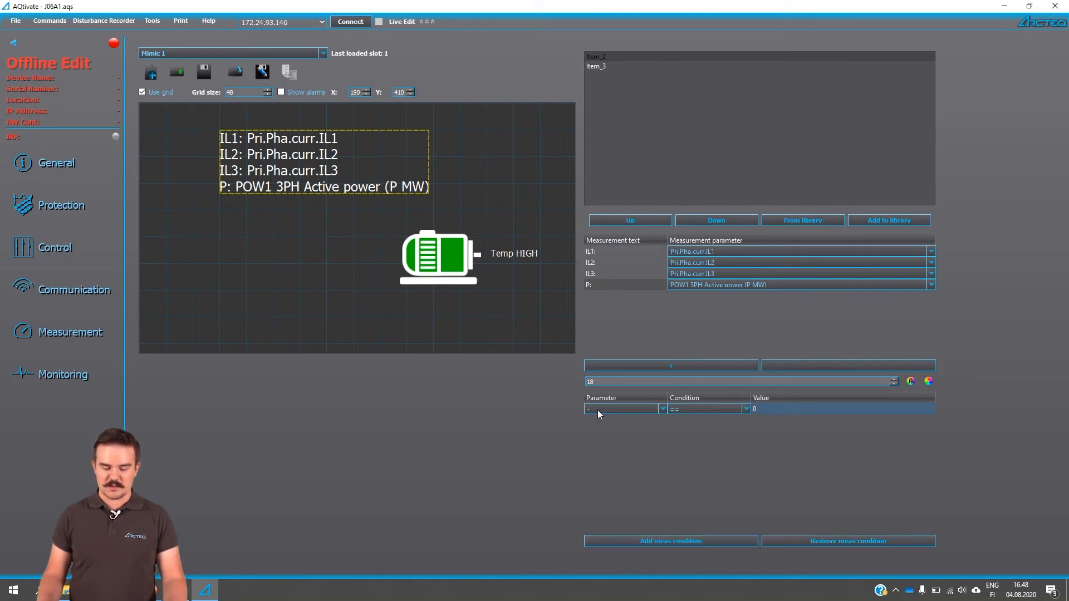
left_click(597, 410)
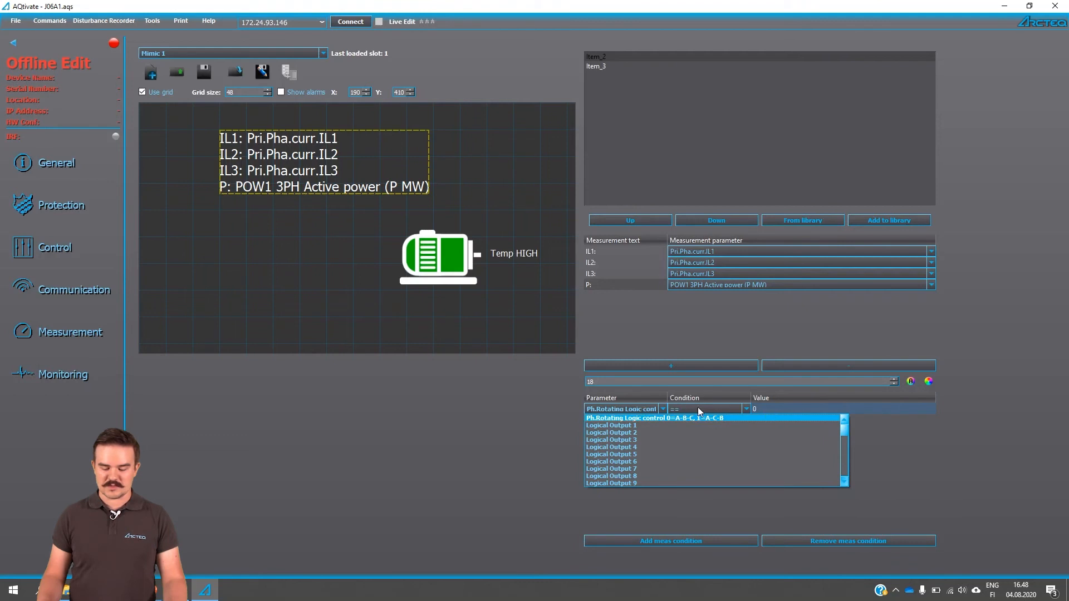
left_click(780, 536)
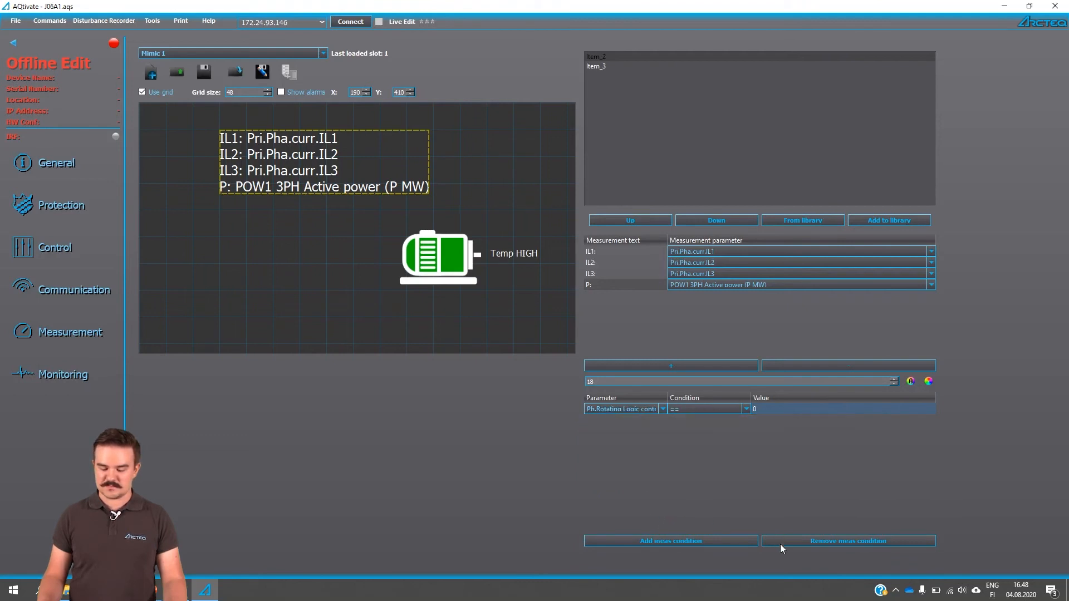
left_click(780, 544)
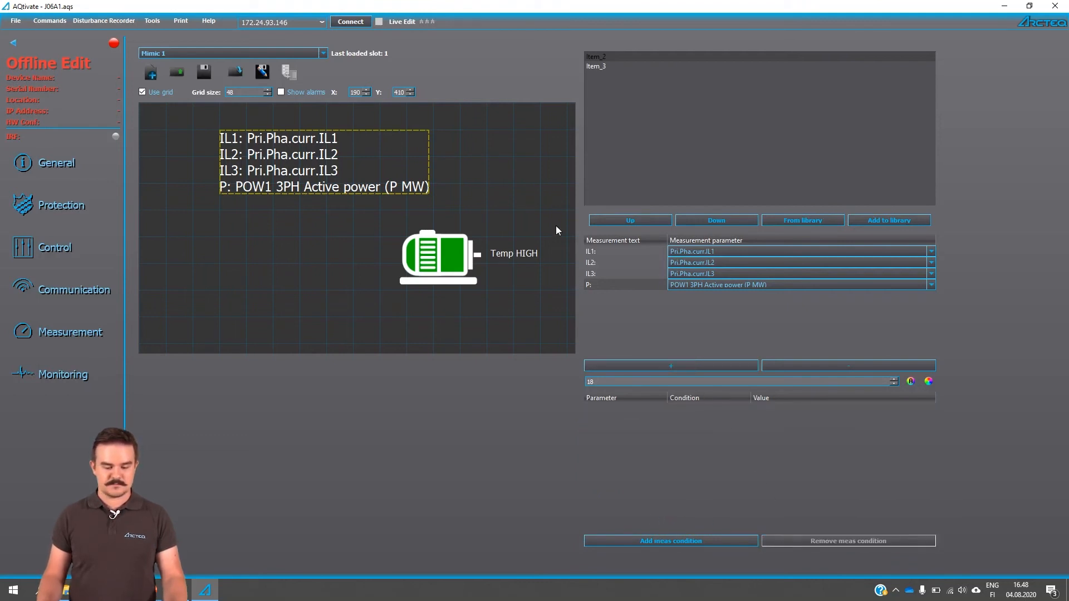
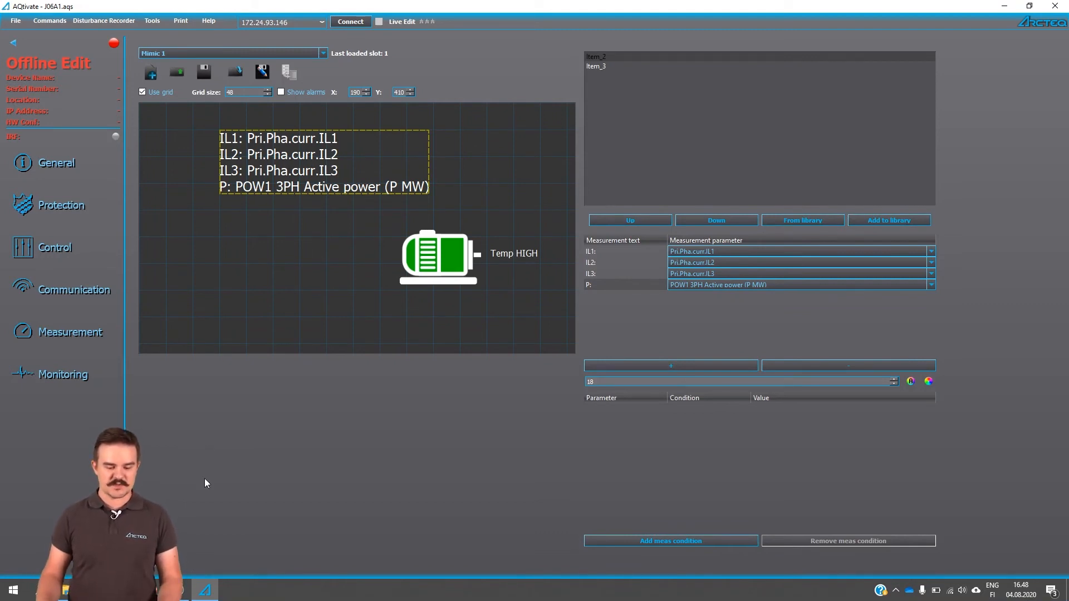
Start a new, empty mimic in place of the motor and measurements layout.
left_click(151, 72)
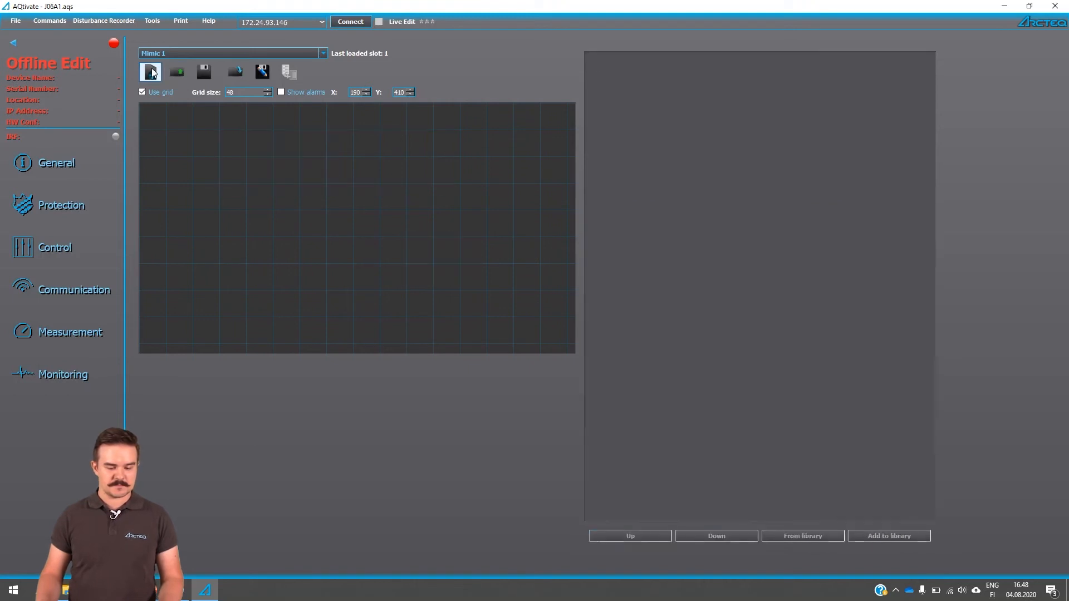
Add a measurement bar in the upper left of the mimic, showing POW1 3PH Active power (P MW).
right_click(209, 145)
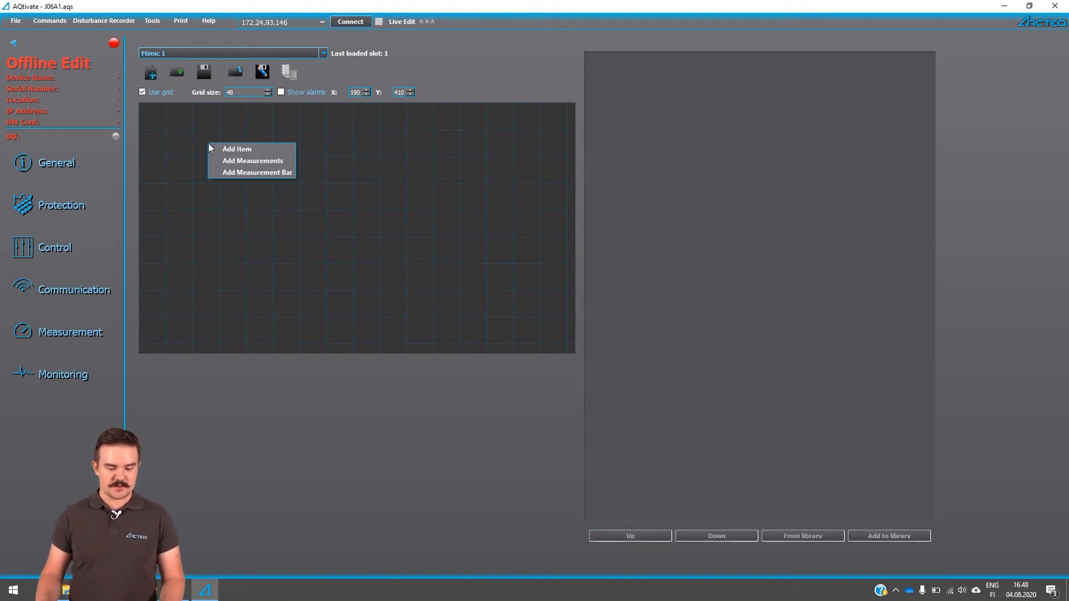
left_click(235, 173)
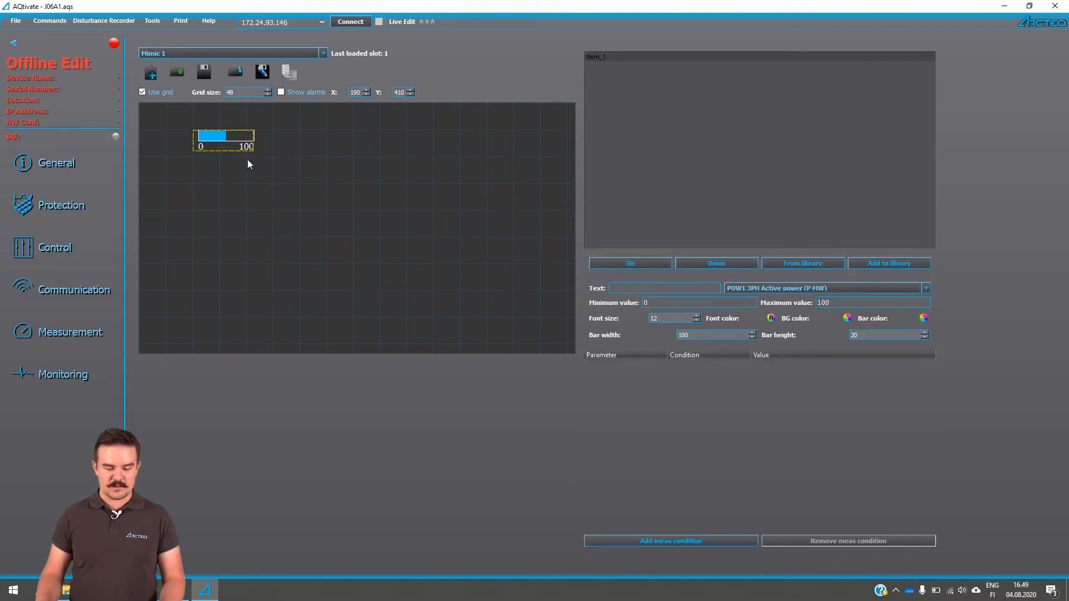
left_click(739, 288)
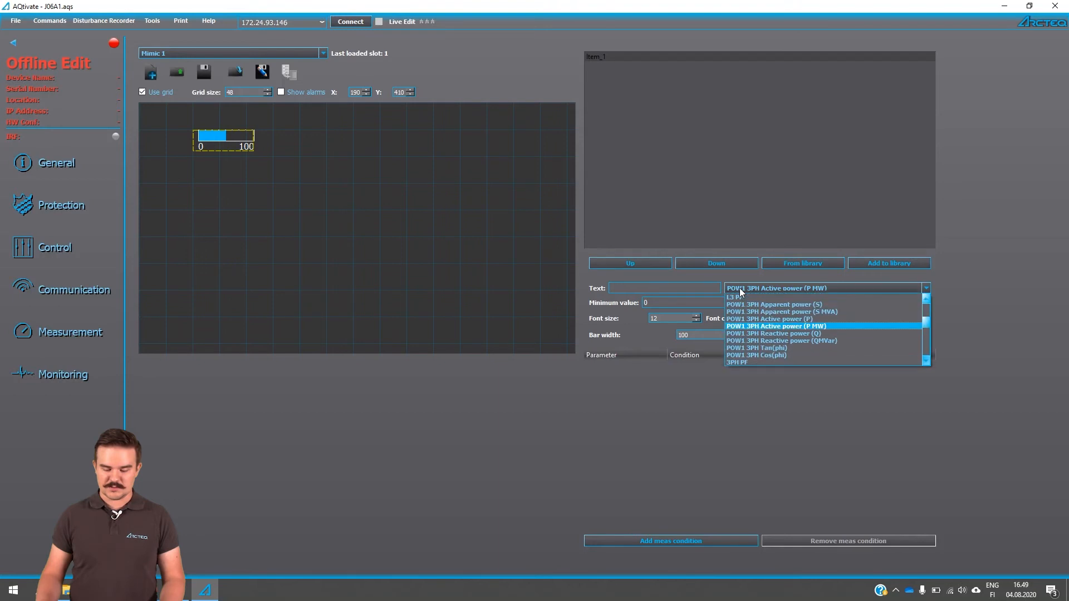
left_click(776, 328)
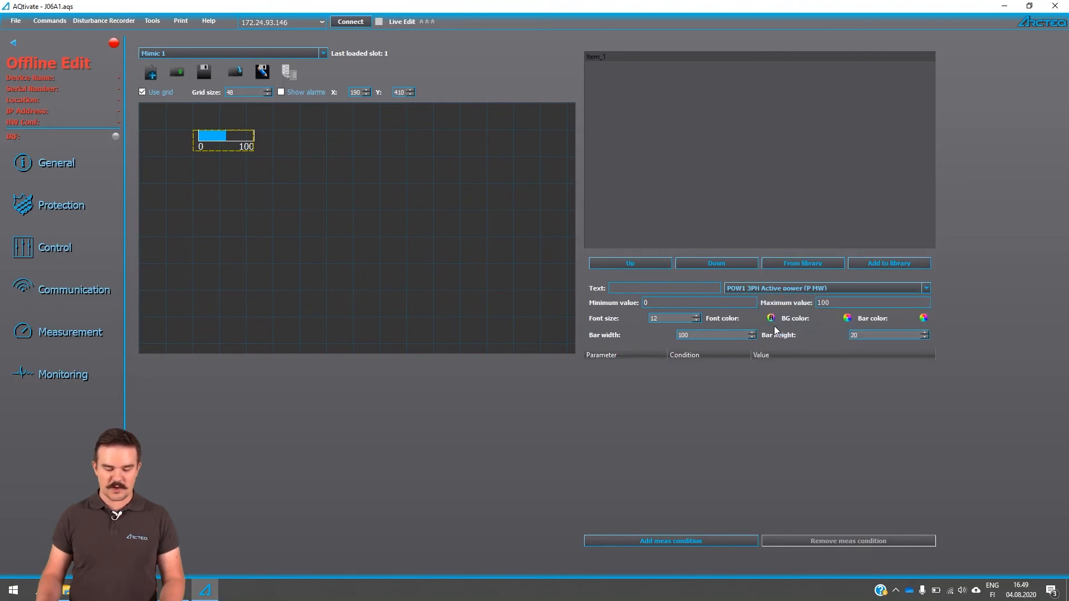
Label the measurement bar "P:" and set its maximum value to 25.
left_click(622, 286)
type("P:")
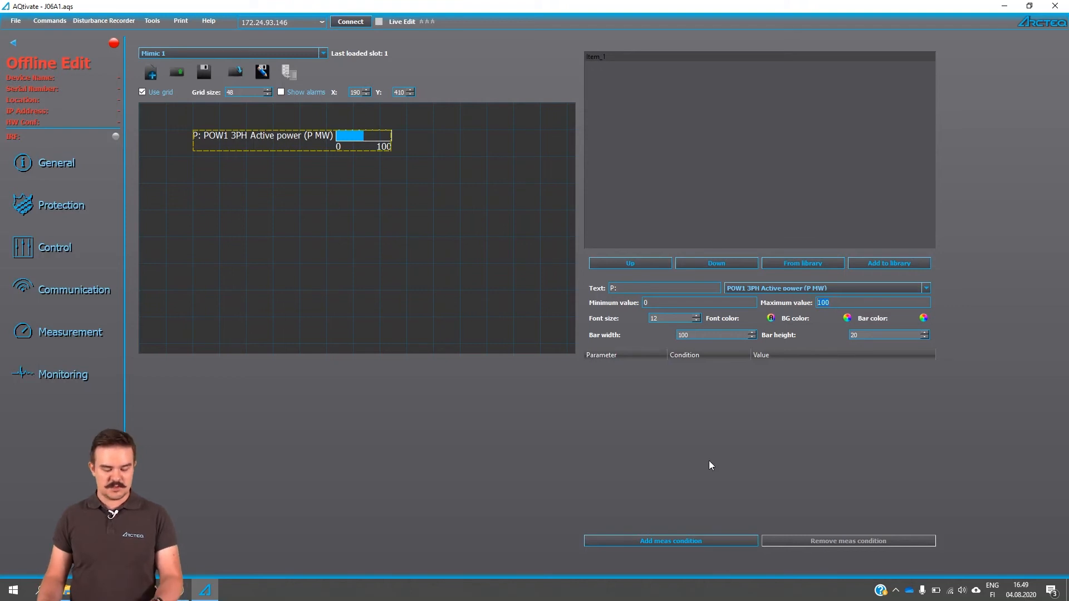
type("25")
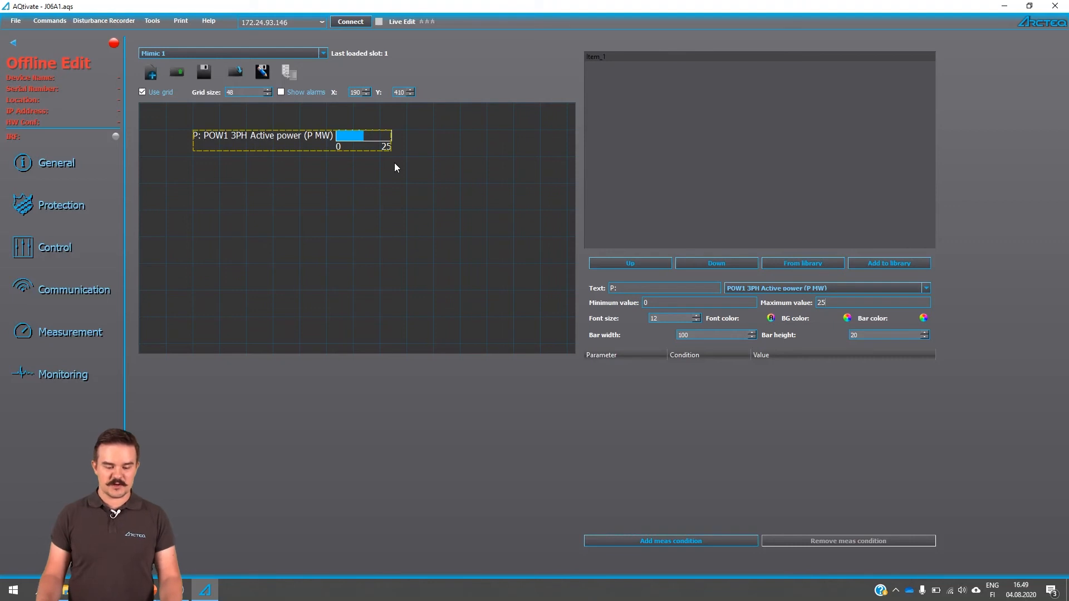
left_click(388, 168)
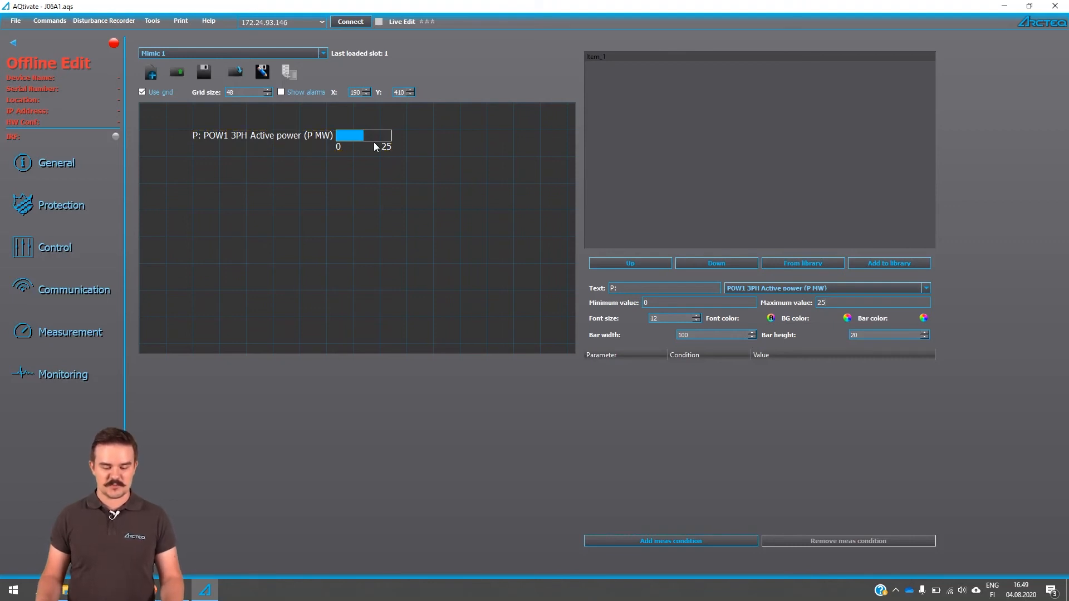
Move the active power bar to the right on the grid and set its font size to 16.
left_click_drag(339, 139, 473, 140)
left_click(477, 180)
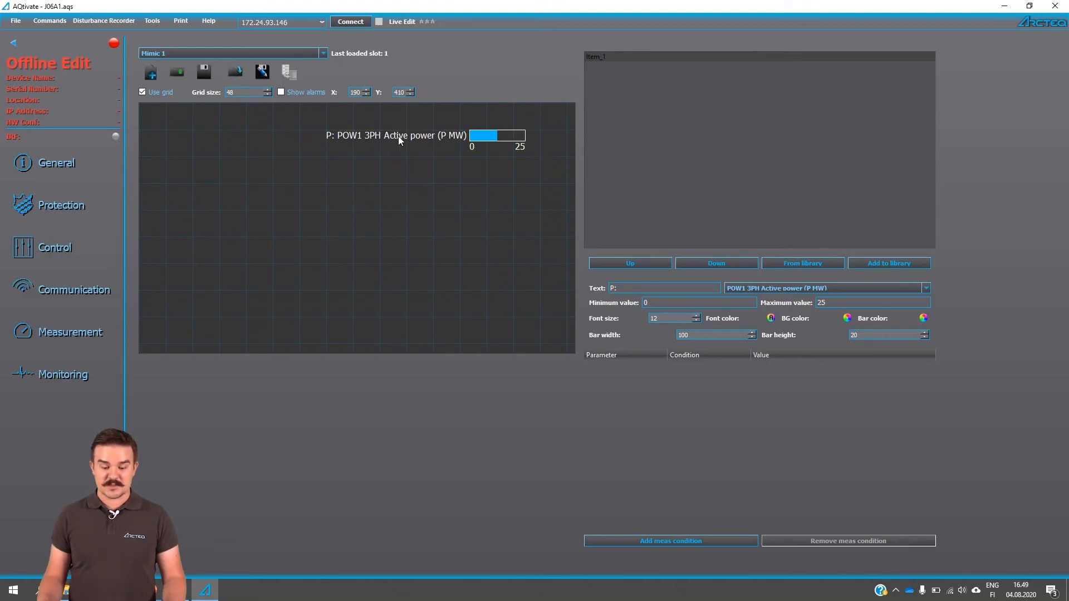
left_click(696, 315)
left_click(696, 316)
left_click(696, 316)
left_click(696, 316)
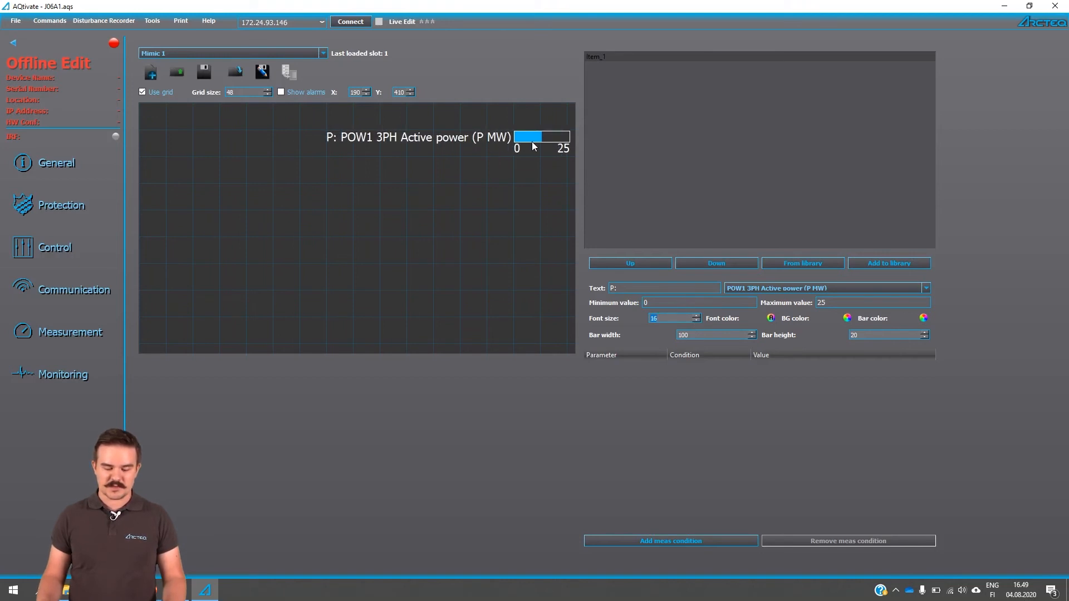
Move the active power bar back towards the middle of the mimic and set its font size to 14.
left_click_drag(534, 147, 464, 148)
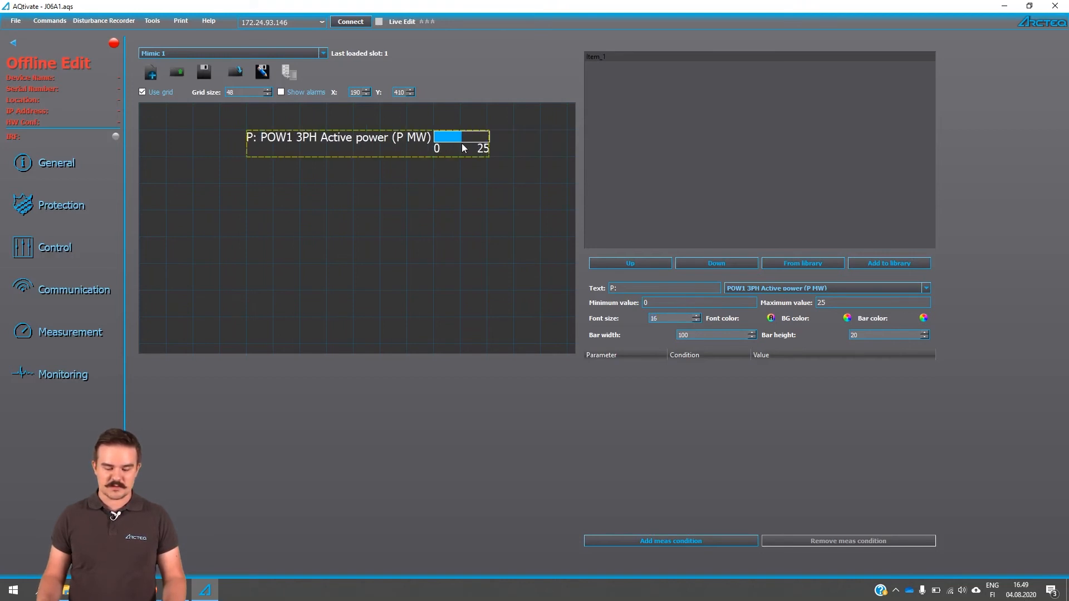
left_click(697, 321)
left_click(697, 321)
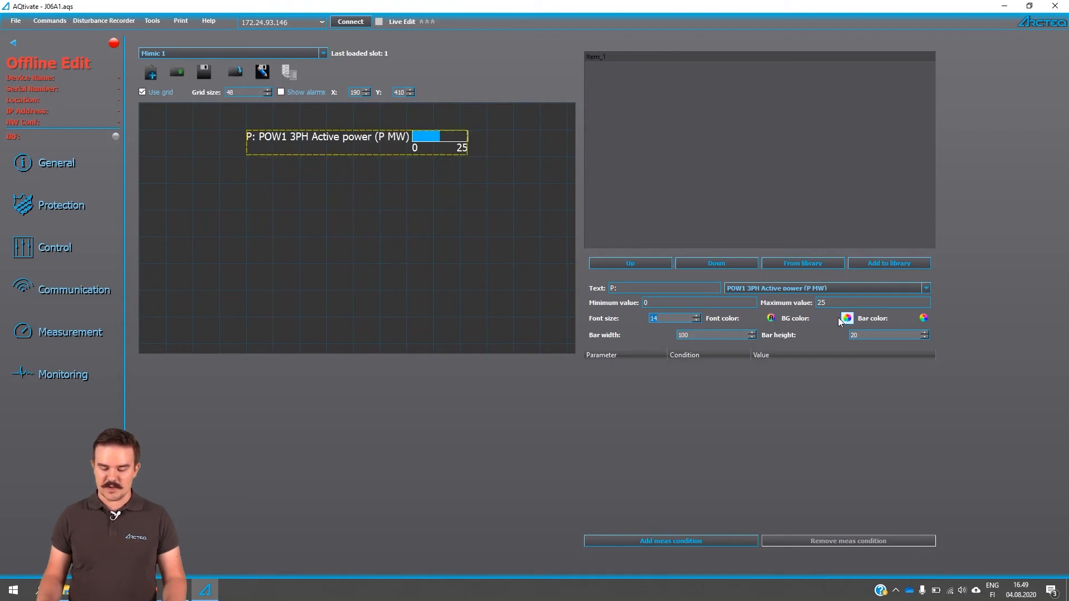
Change the measurement bar's fill colour to green #22ff13.
left_click(924, 319)
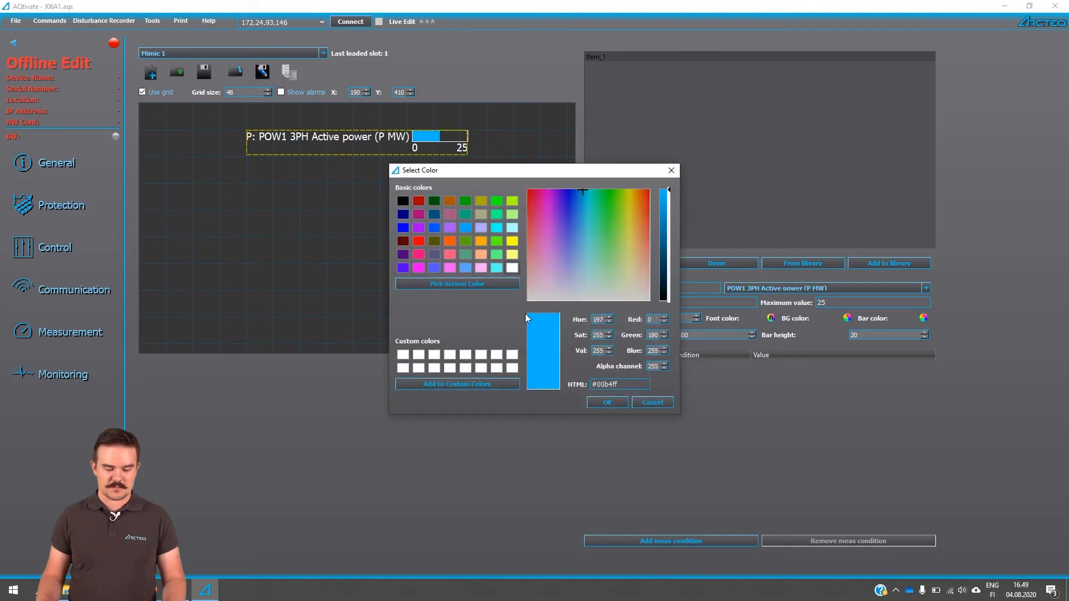
left_click_drag(611, 234, 610, 199)
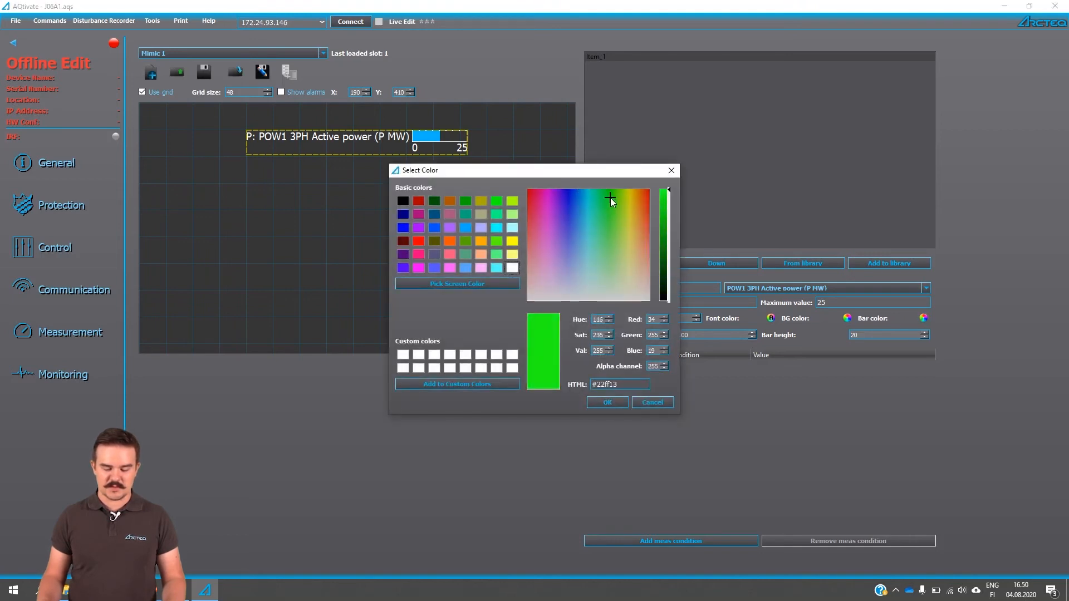
left_click(606, 403)
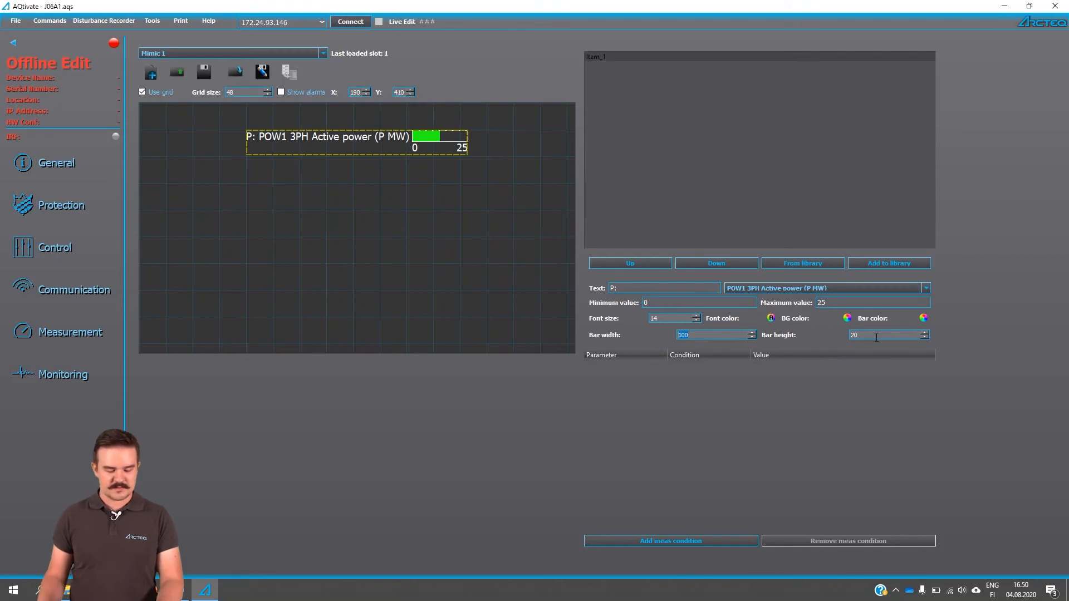
Set the bar width to 400 and move the item left so the whole bar fits in the mimic.
left_click(729, 333)
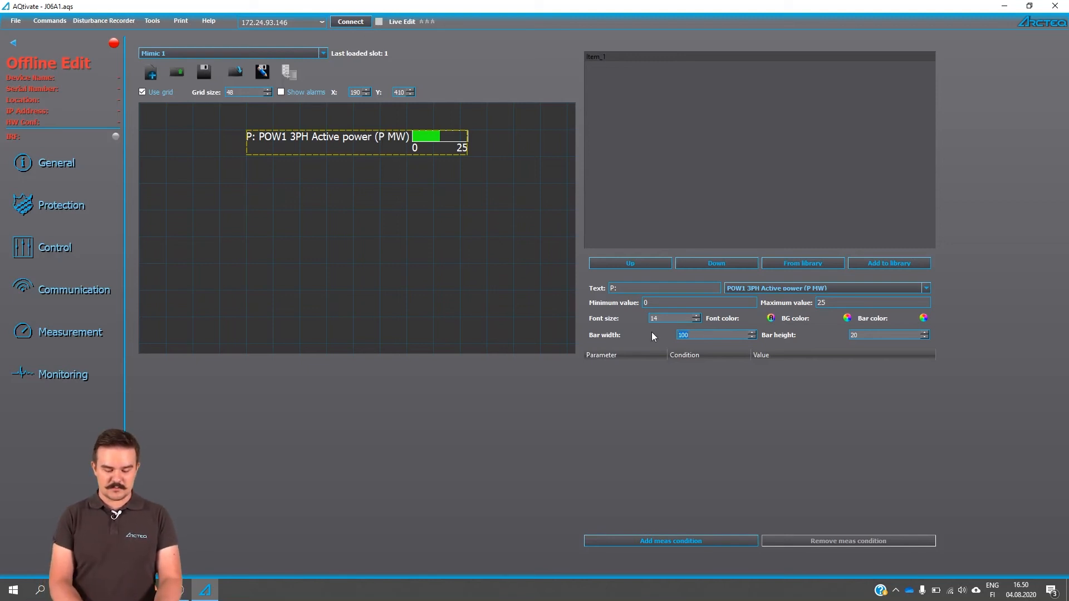
type("400")
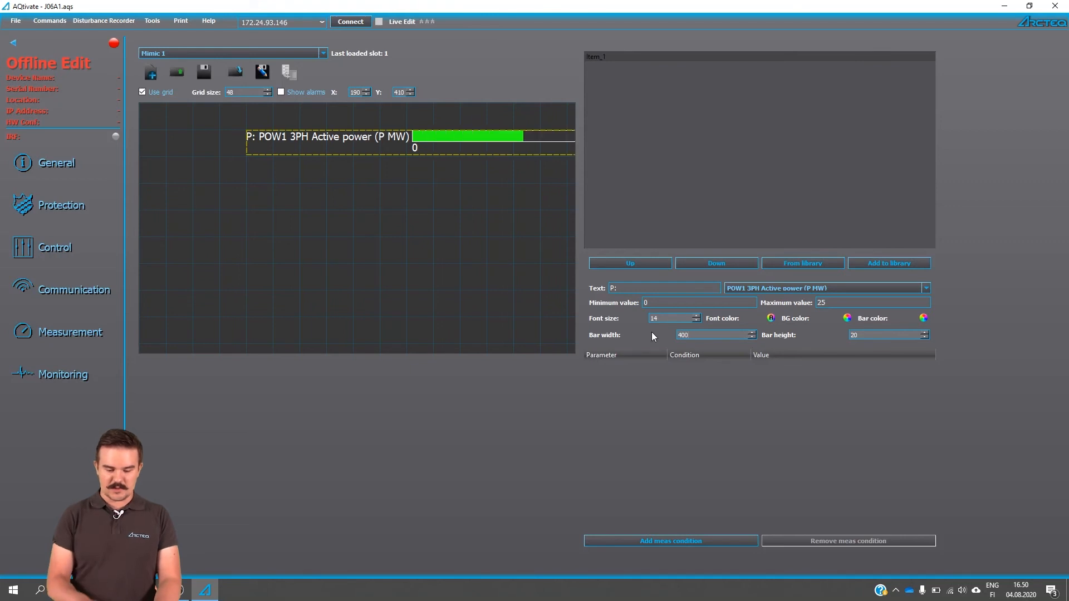
left_click_drag(482, 149, 398, 142)
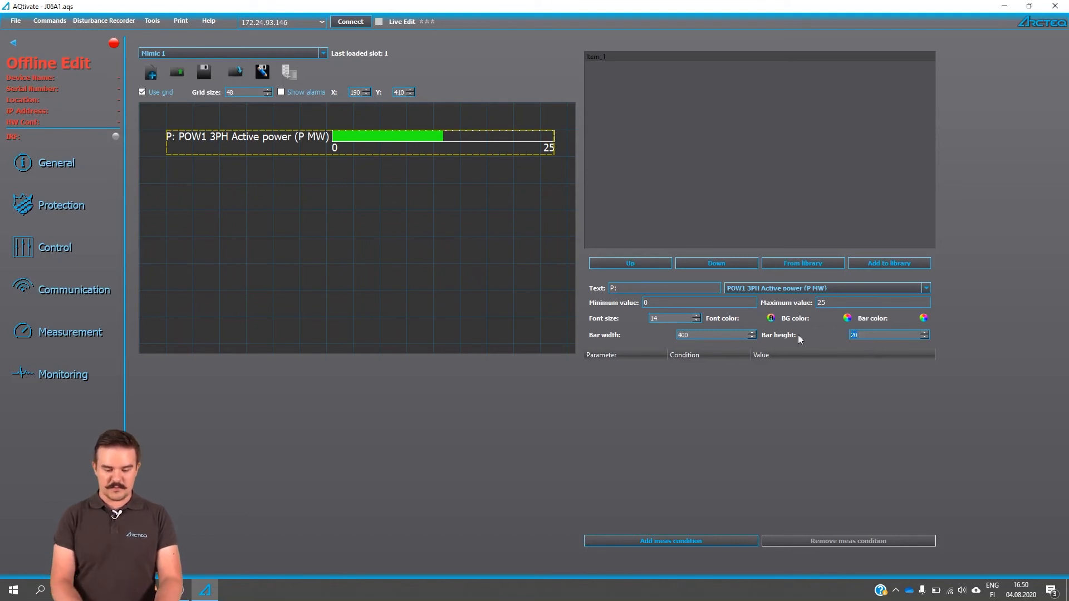
Try bar heights of 15 and 30, and set the bar height back to 20.
type("15")
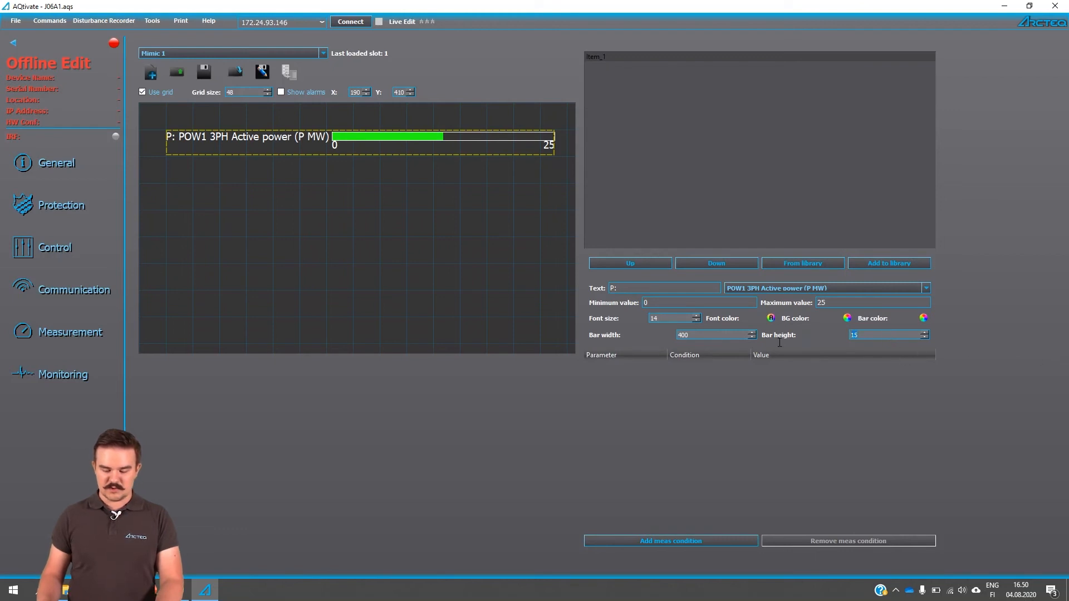
type("30")
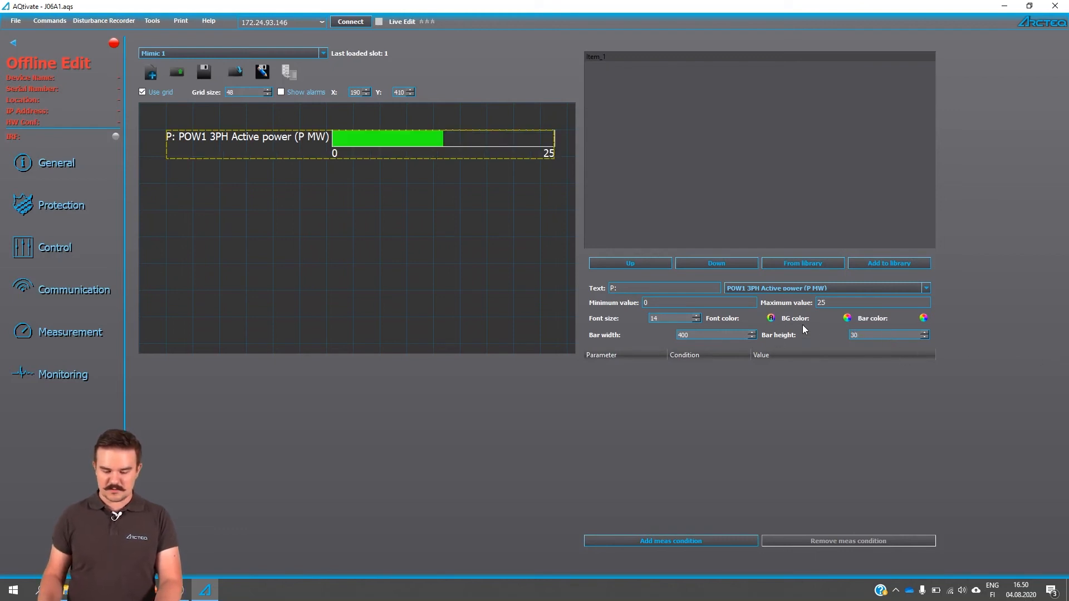
left_click_drag(861, 335, 822, 339)
type("20")
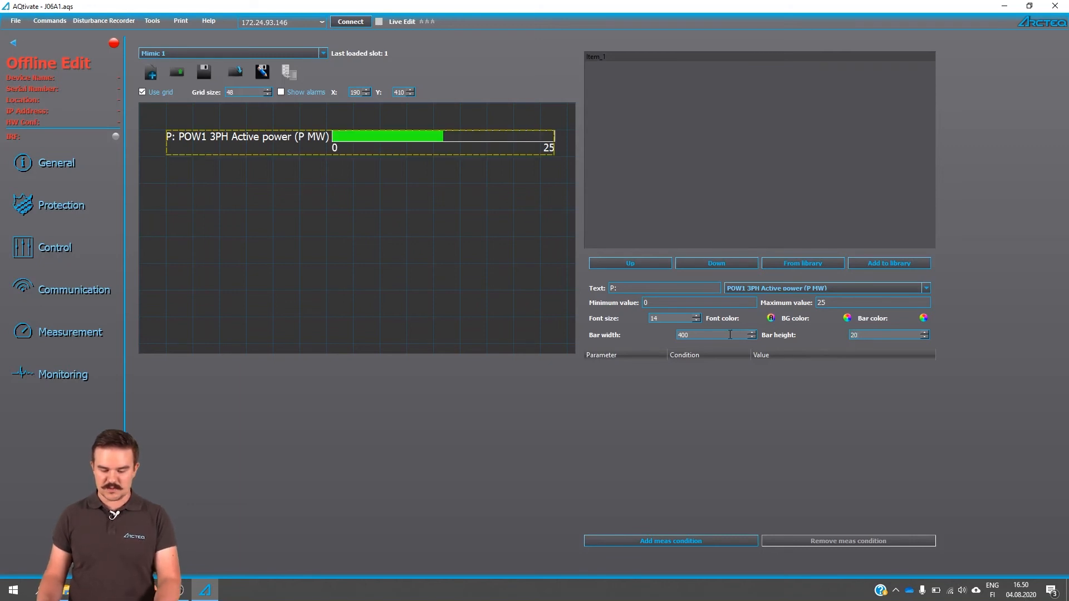
Set the bar width to 100 and move the active power bar to the upper right of the mimic.
left_click_drag(730, 335, 580, 323)
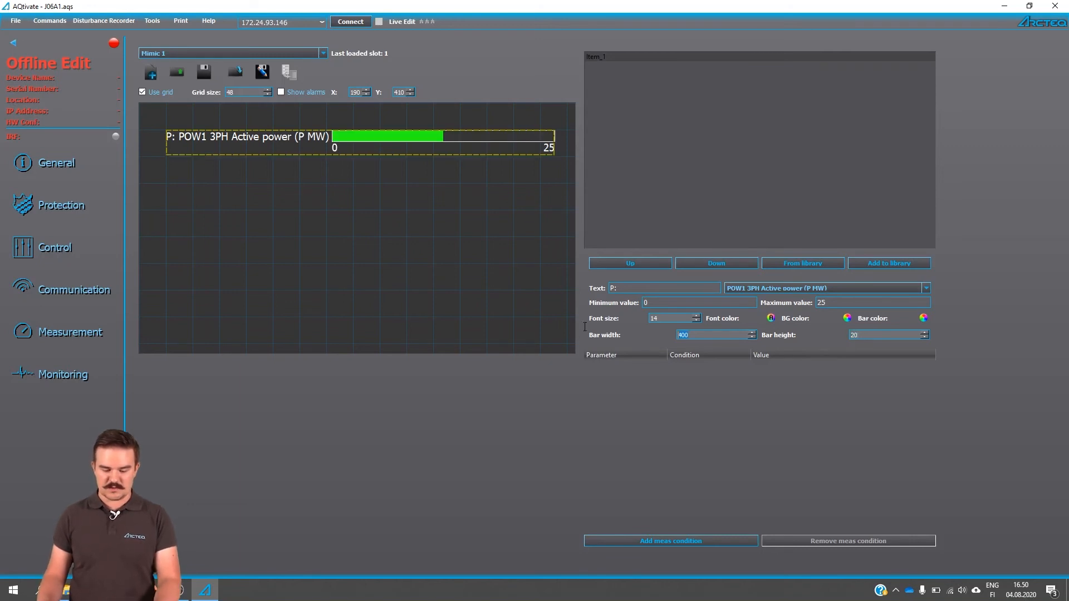
type("100")
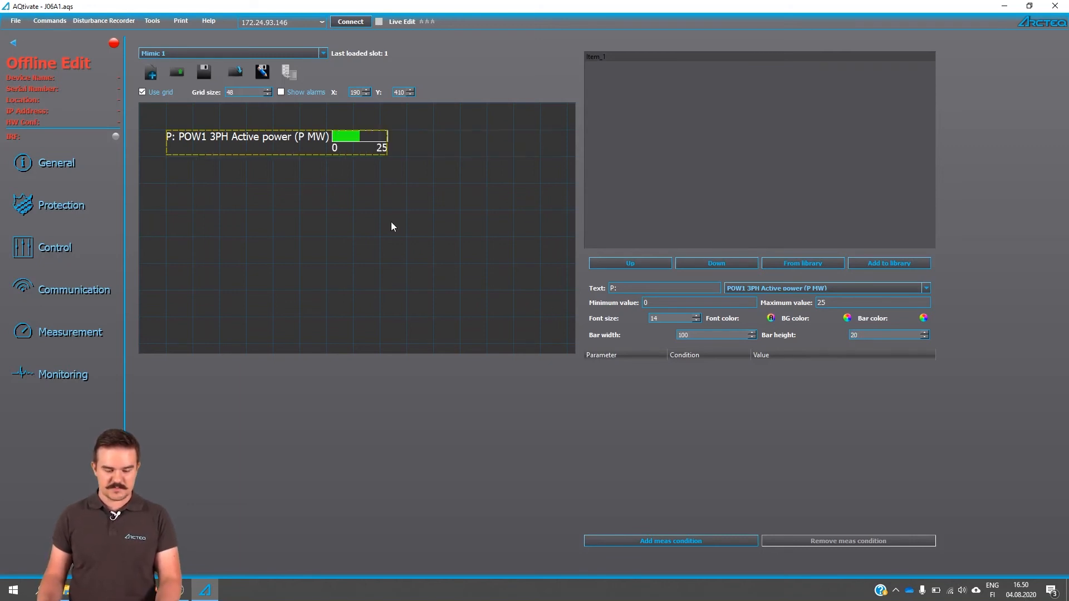
left_click_drag(378, 149, 535, 139)
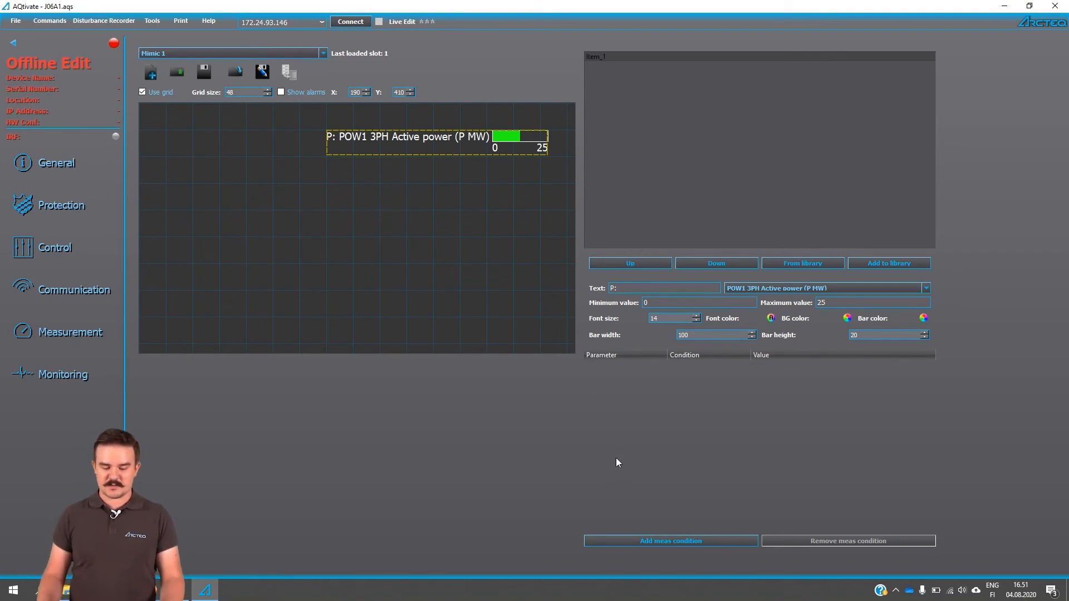
Add an empty measurement condition to the active power bar and remove it again.
left_click(623, 538)
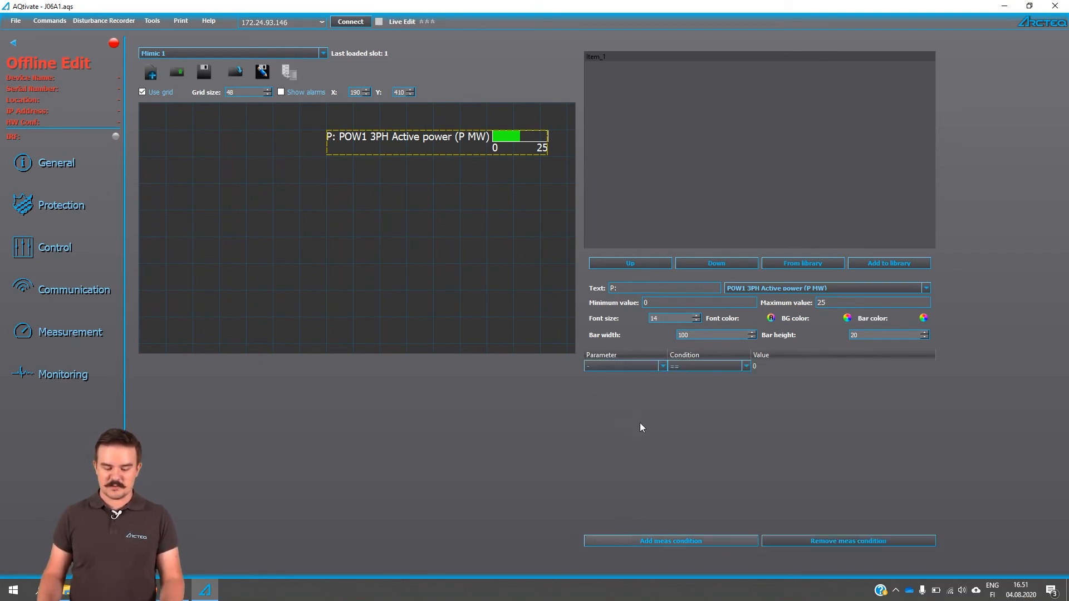
left_click(829, 541)
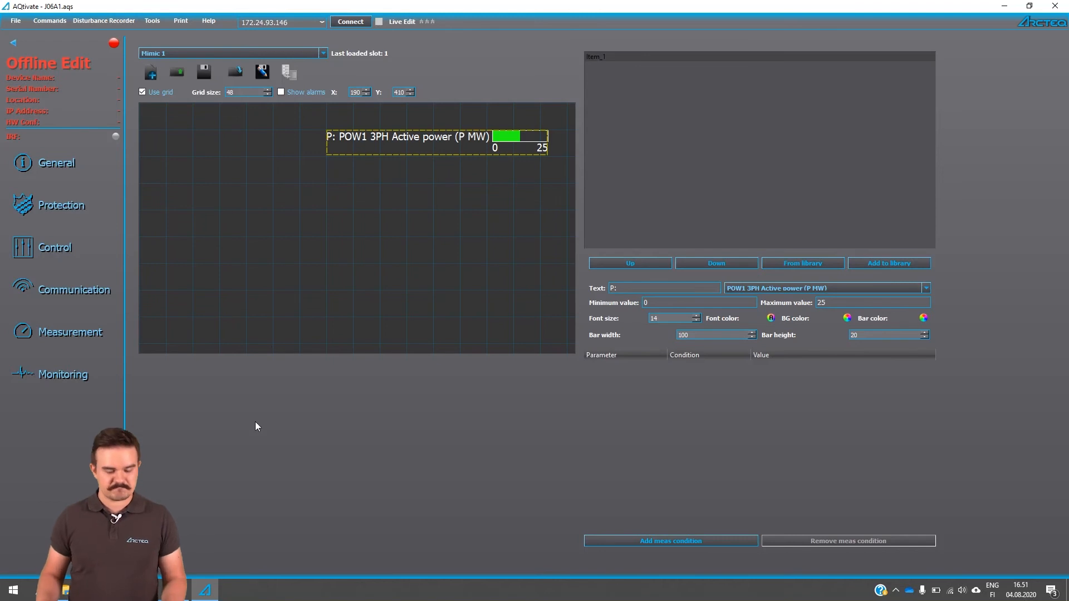
Add a new item below the measurement bar and load Image1 from the Desktop folder as its image.
right_click(296, 198)
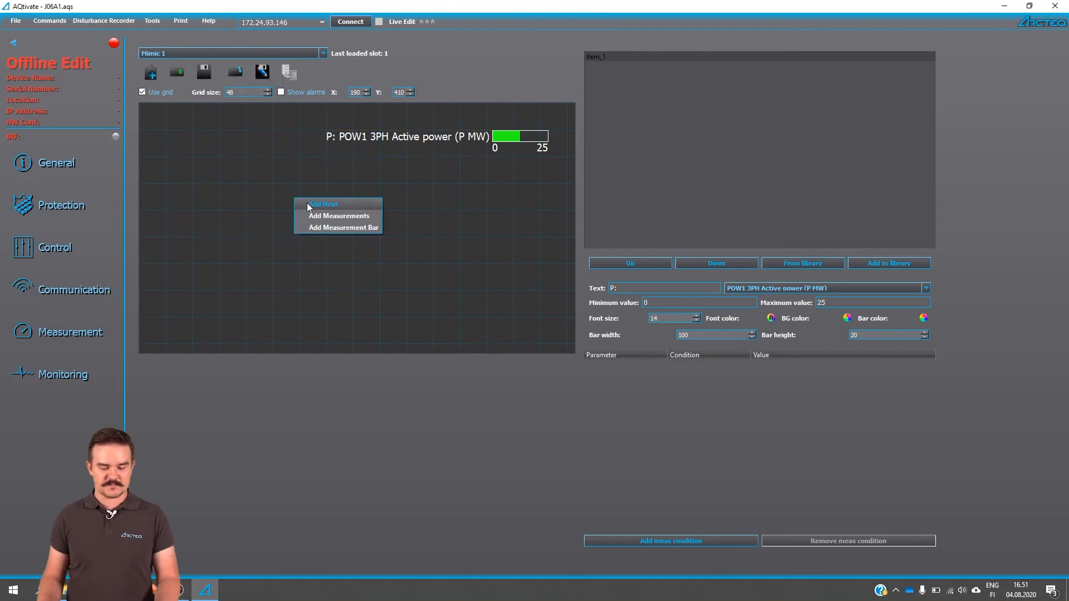
left_click(308, 205)
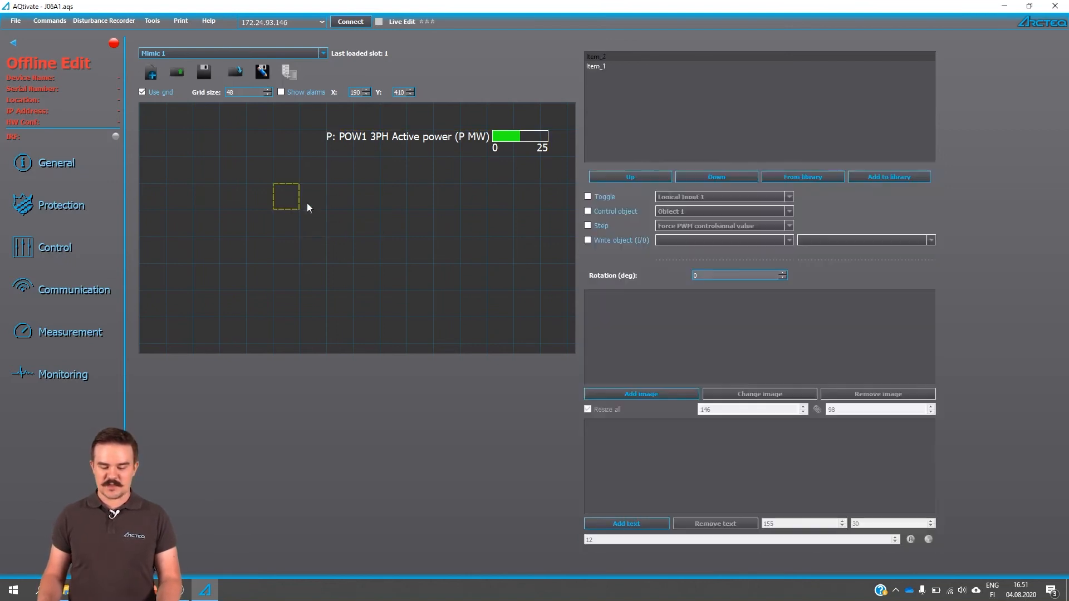
left_click(644, 393)
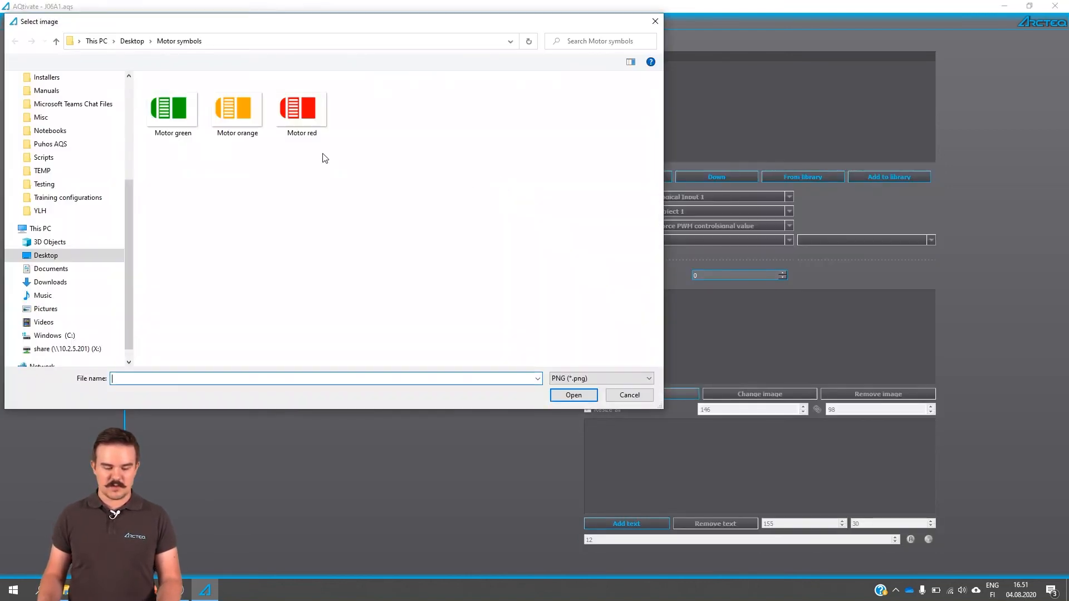
left_click(167, 109)
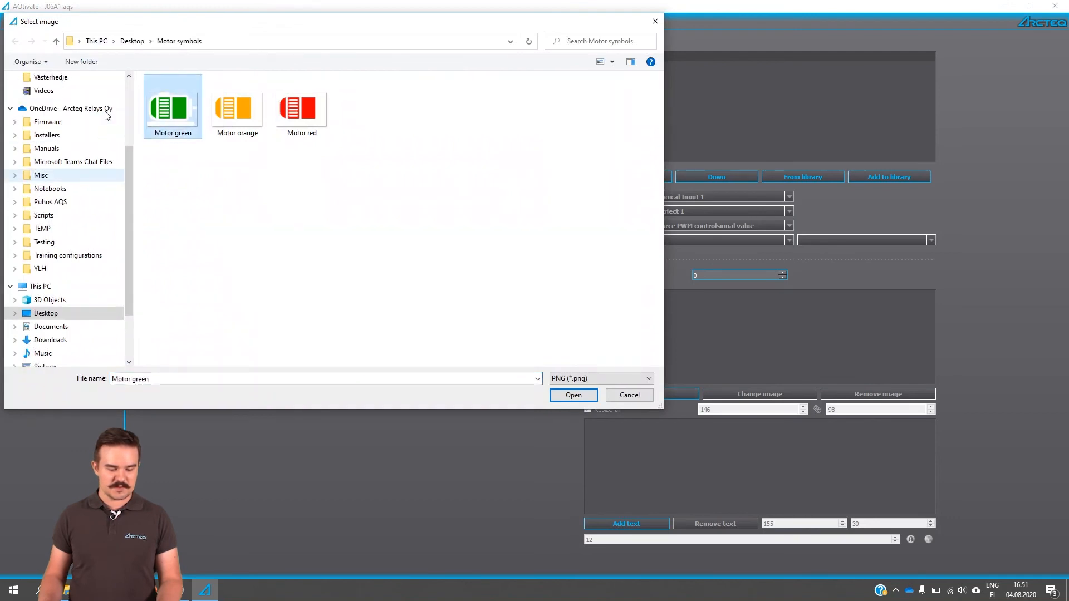
left_click(132, 41)
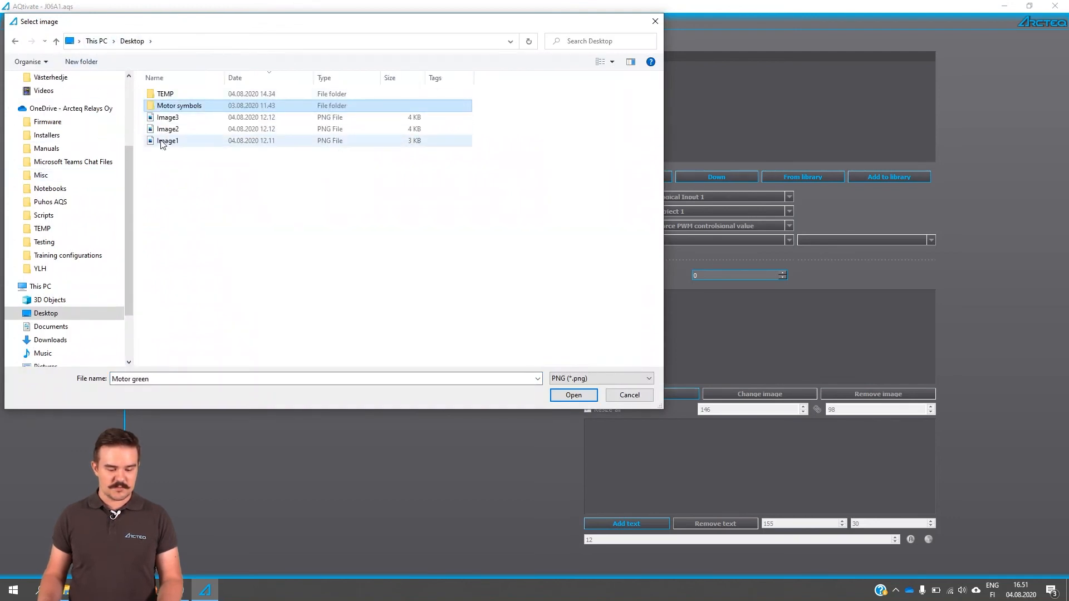
left_click(162, 141)
left_click(574, 395)
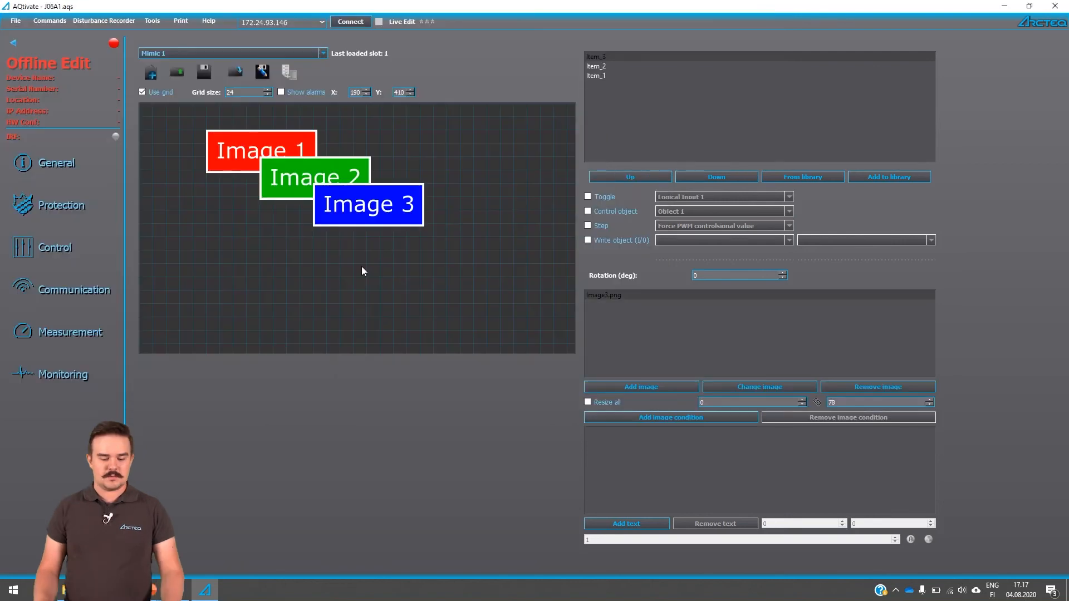
Select the Image 1, Image 2 and Image 3 items in turn to examine how they overlap.
left_click(243, 153)
left_click(296, 171)
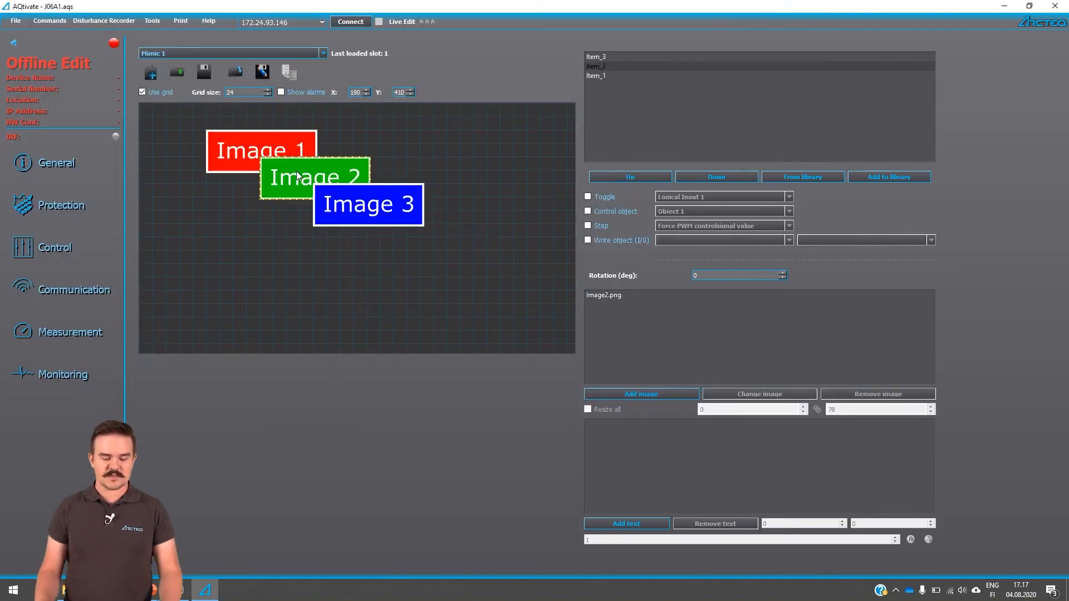
left_click(350, 202)
left_click(351, 238)
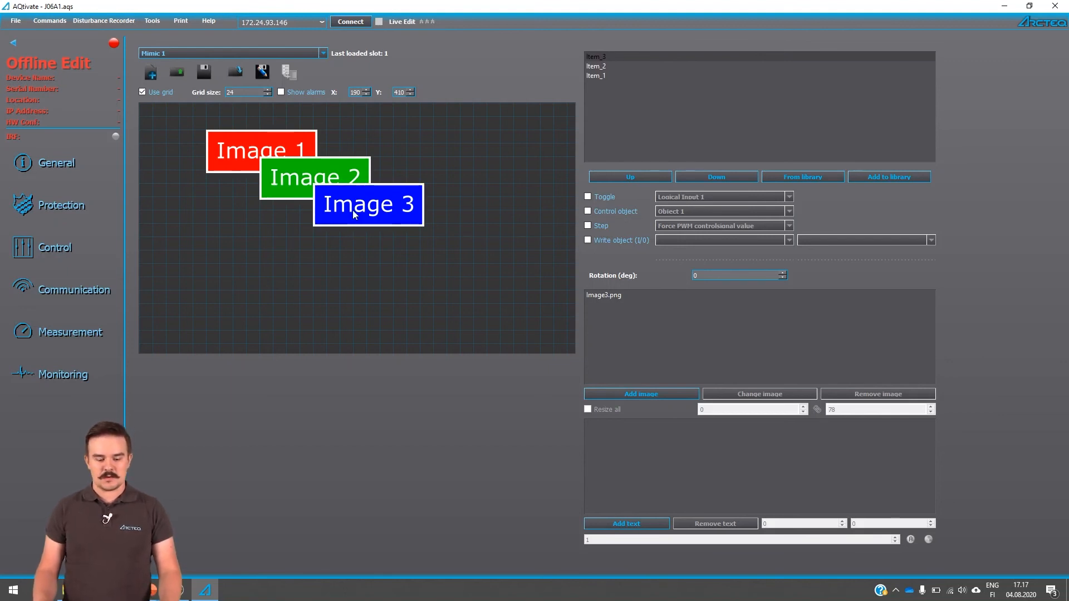
Move the Image 2 item up one place in the stacking order and select the other items to check the overlap.
left_click(293, 176)
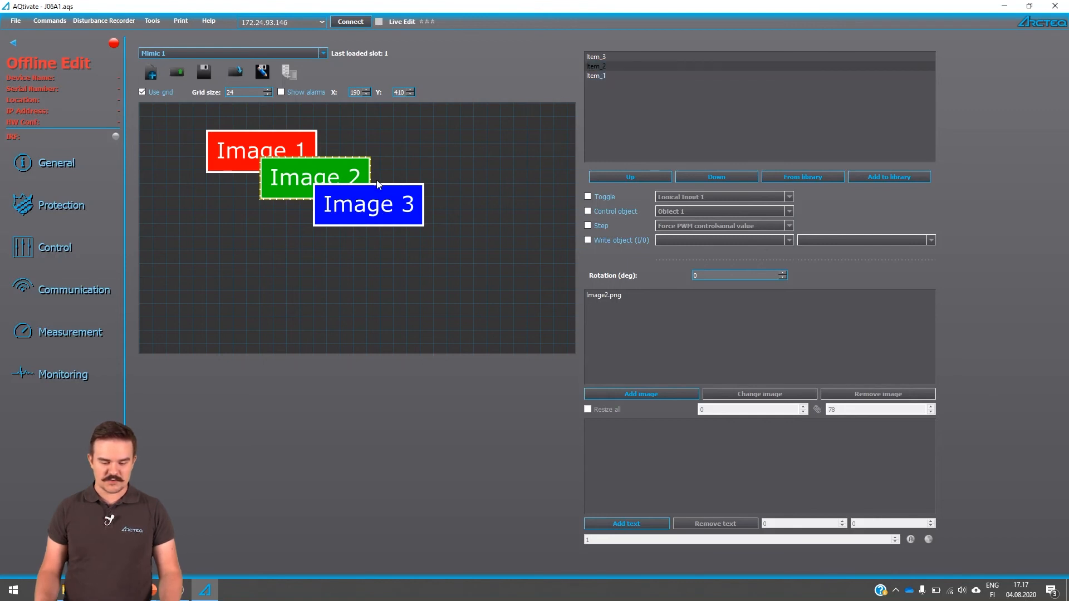
right_click(600, 69)
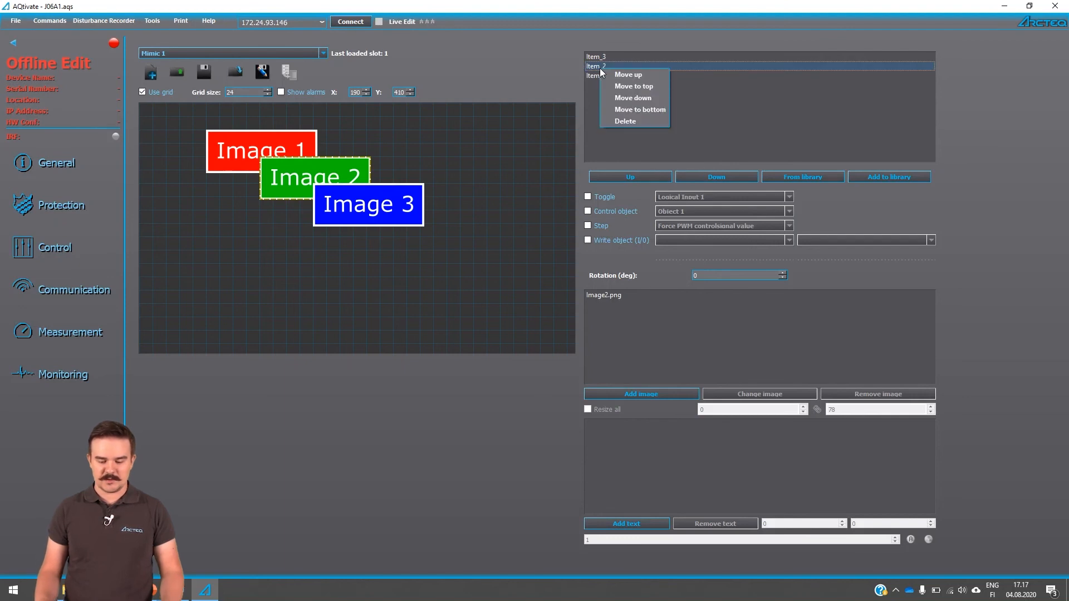
left_click(635, 75)
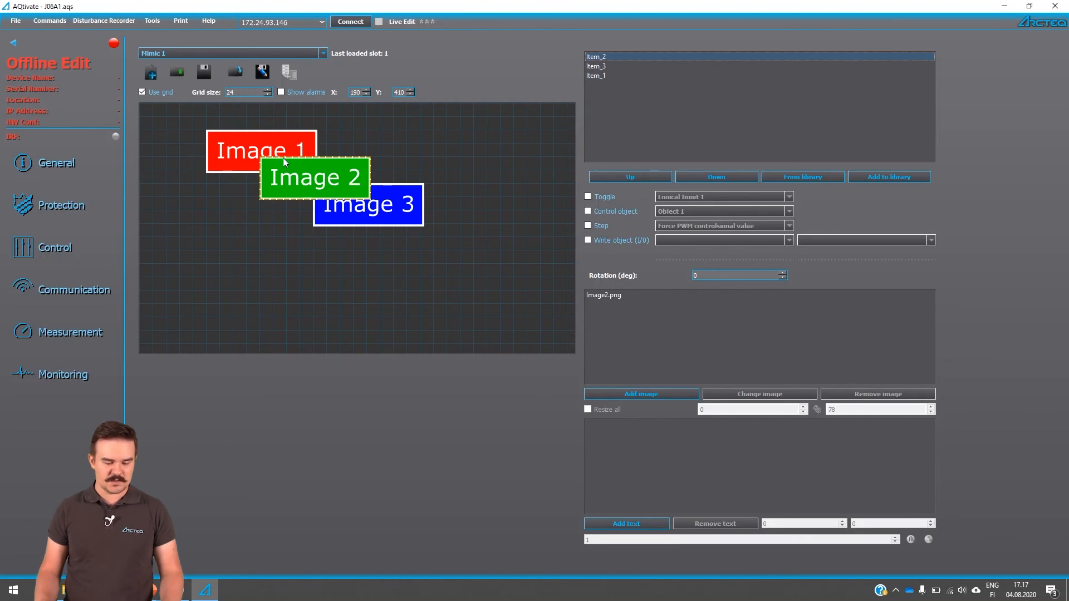
left_click(242, 154)
left_click(384, 212)
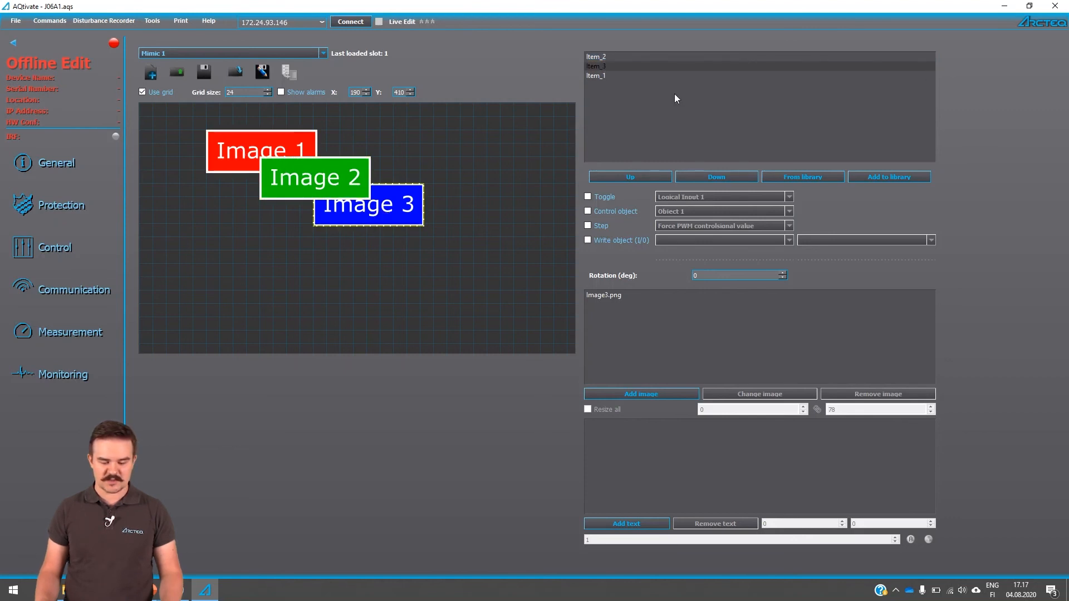
left_click(615, 68)
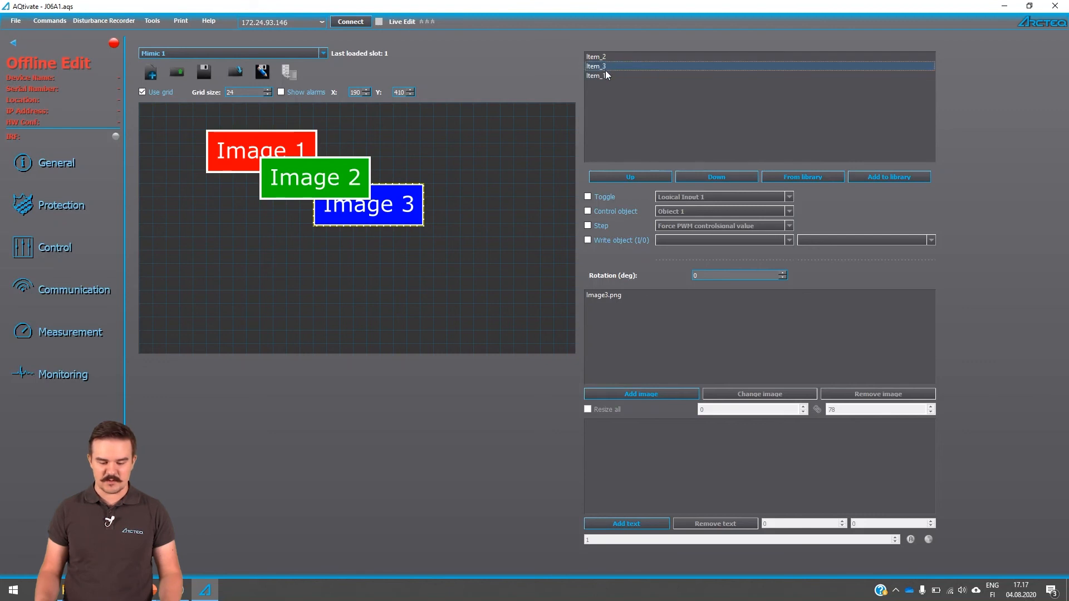
left_click(597, 77)
Move the Image 2 item to the very back of the stacking order, behind Image 1 and Image 3.
left_click(310, 172)
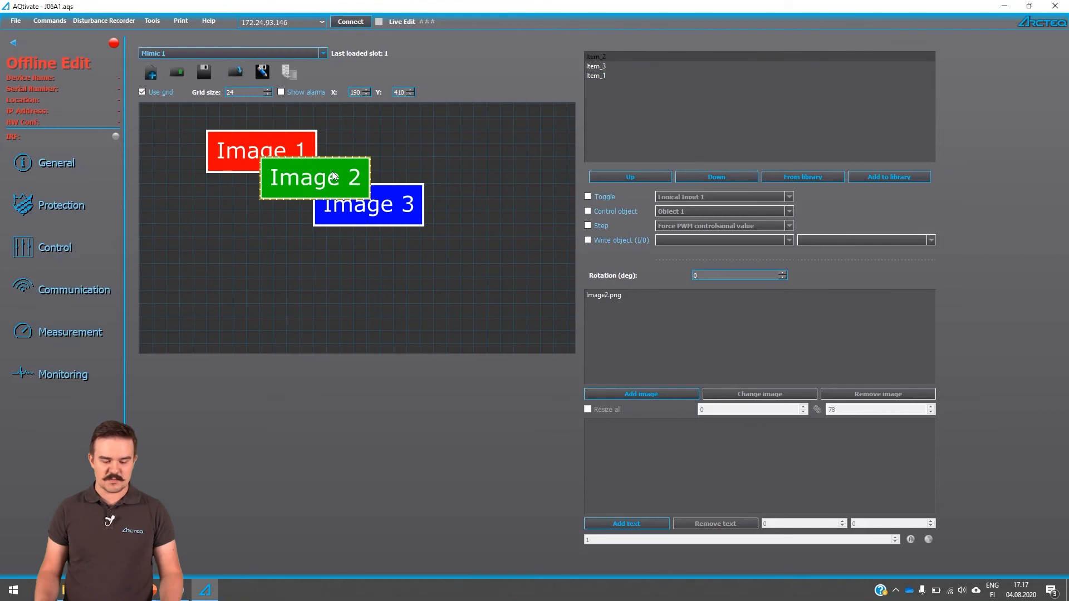
right_click(609, 58)
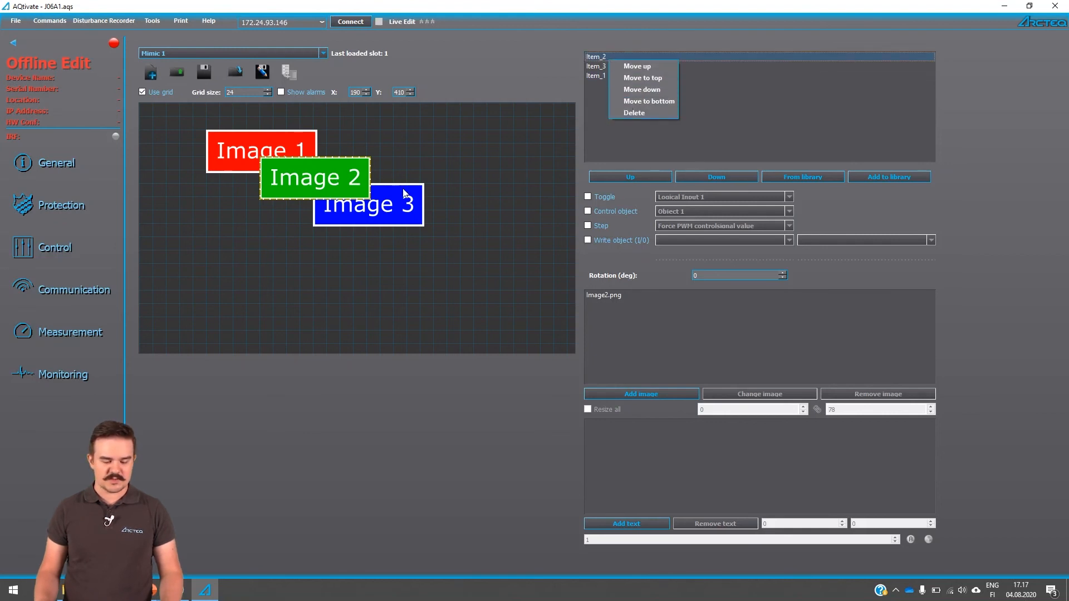
left_click(649, 103)
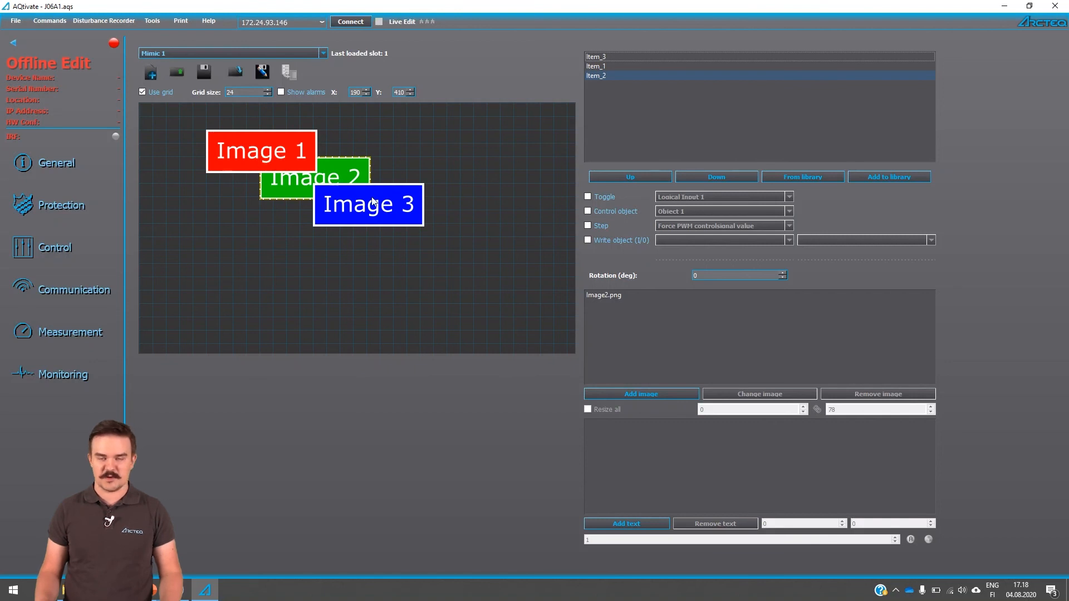
left_click(399, 256)
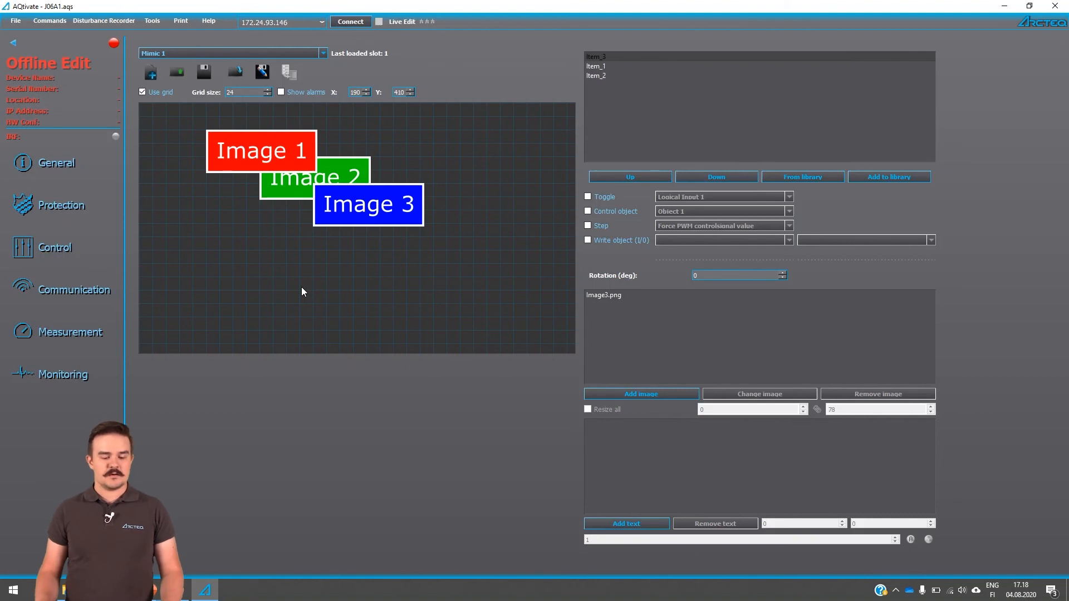
left_click(261, 54)
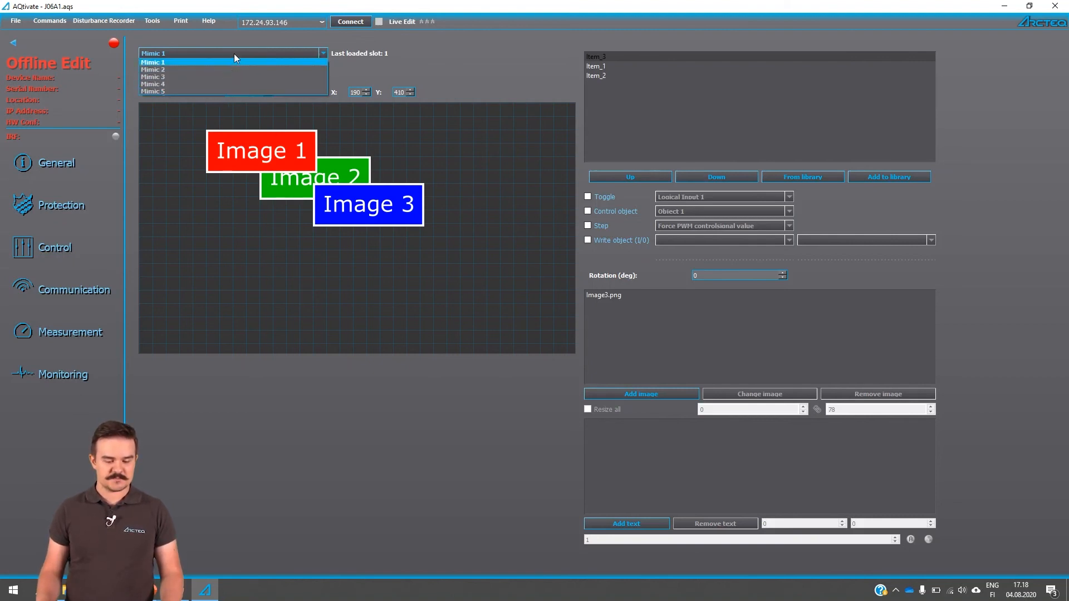
left_click(234, 62)
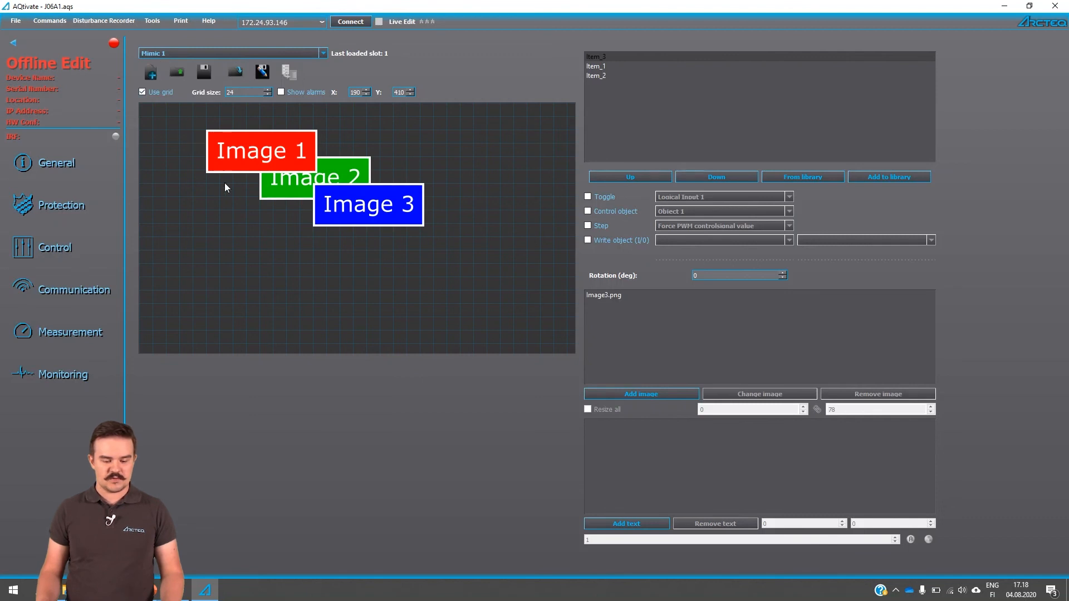
Open the 250 Carousel Designer and examine which view page_1, page_2 and page_3 each contain.
left_click(152, 22)
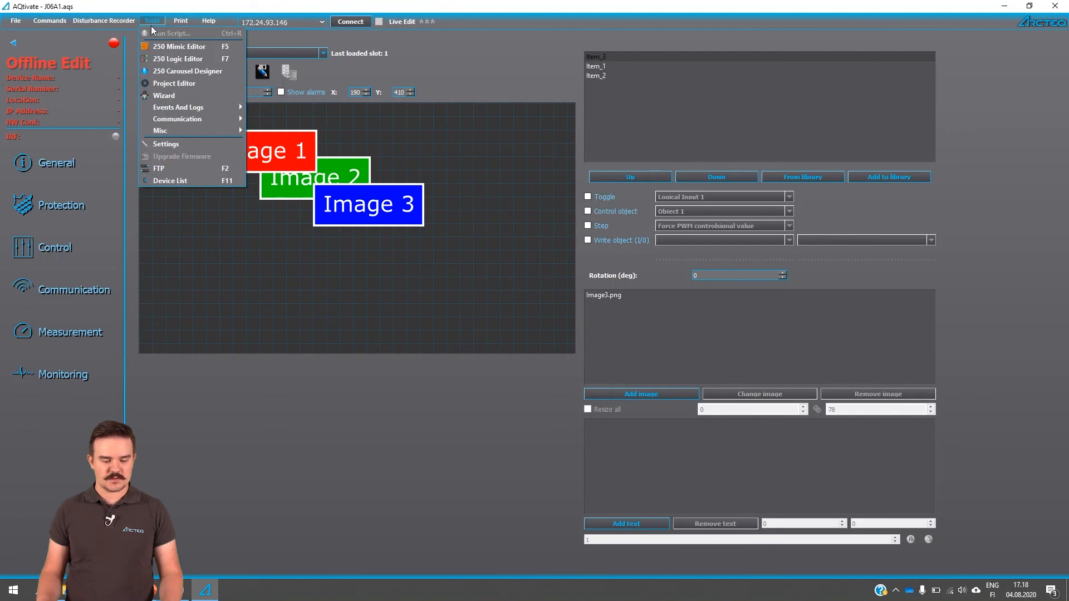
left_click(188, 71)
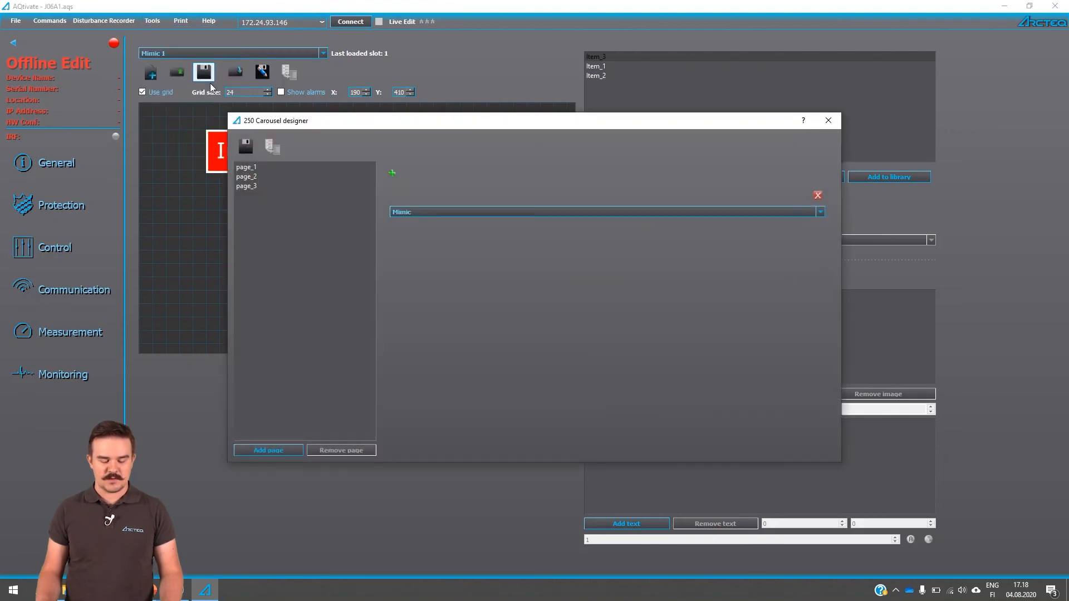
left_click(254, 168)
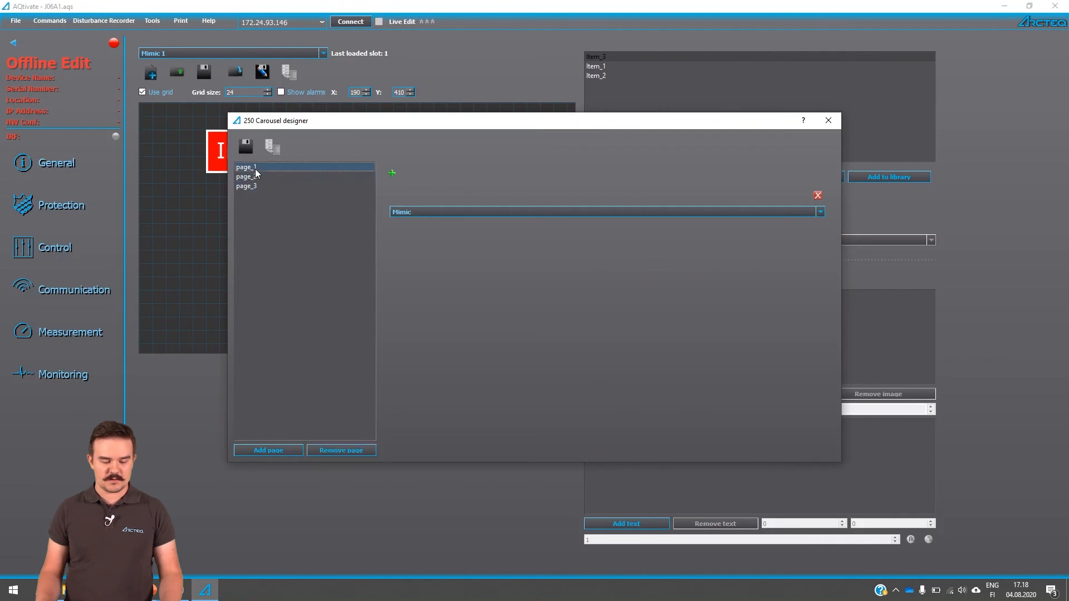
left_click(254, 177)
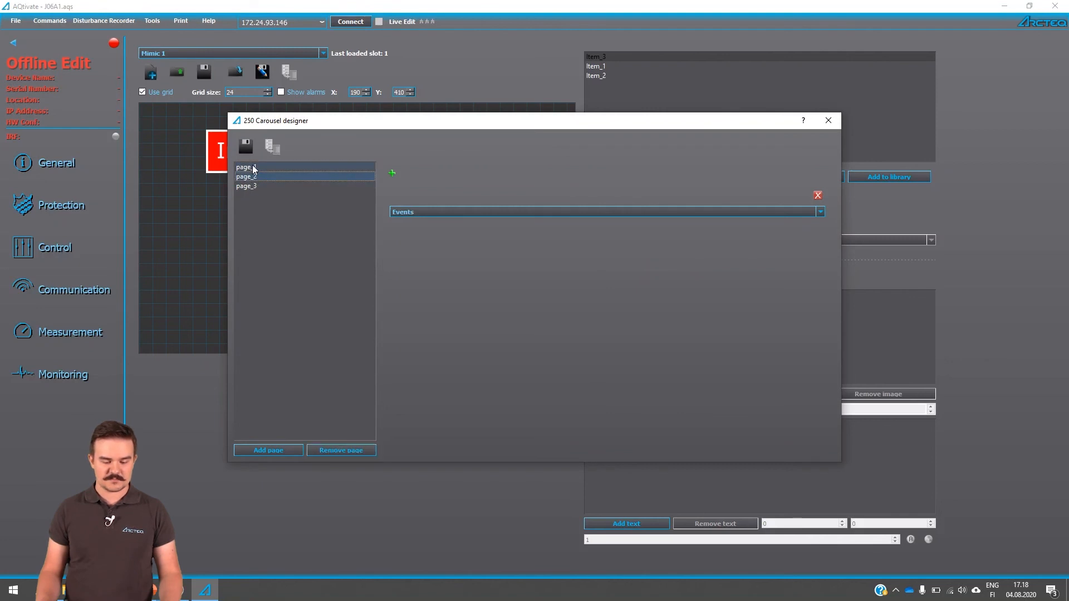
left_click(254, 169)
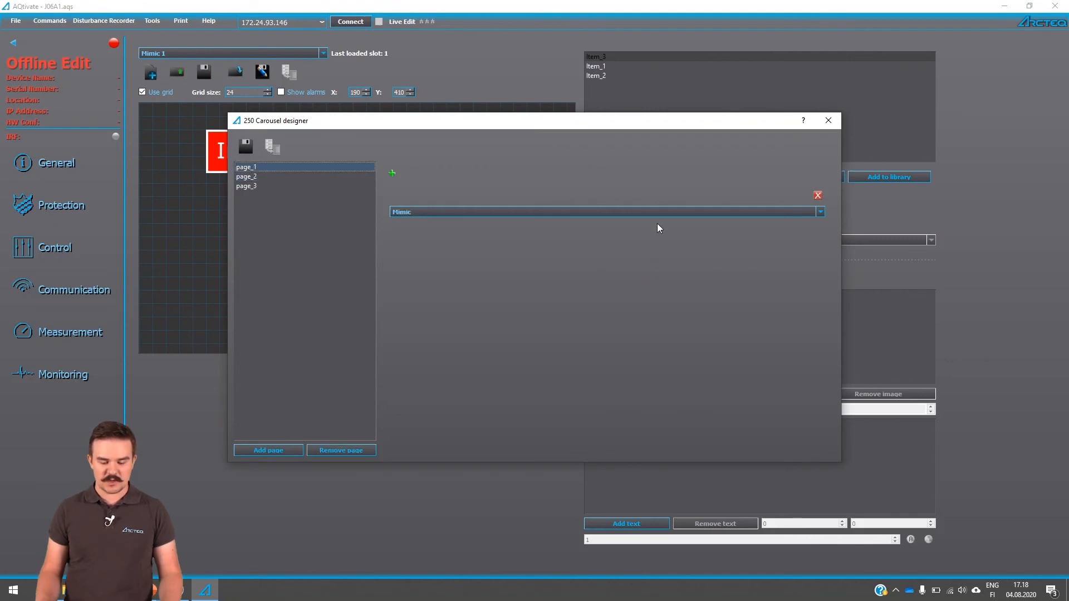
left_click(251, 176)
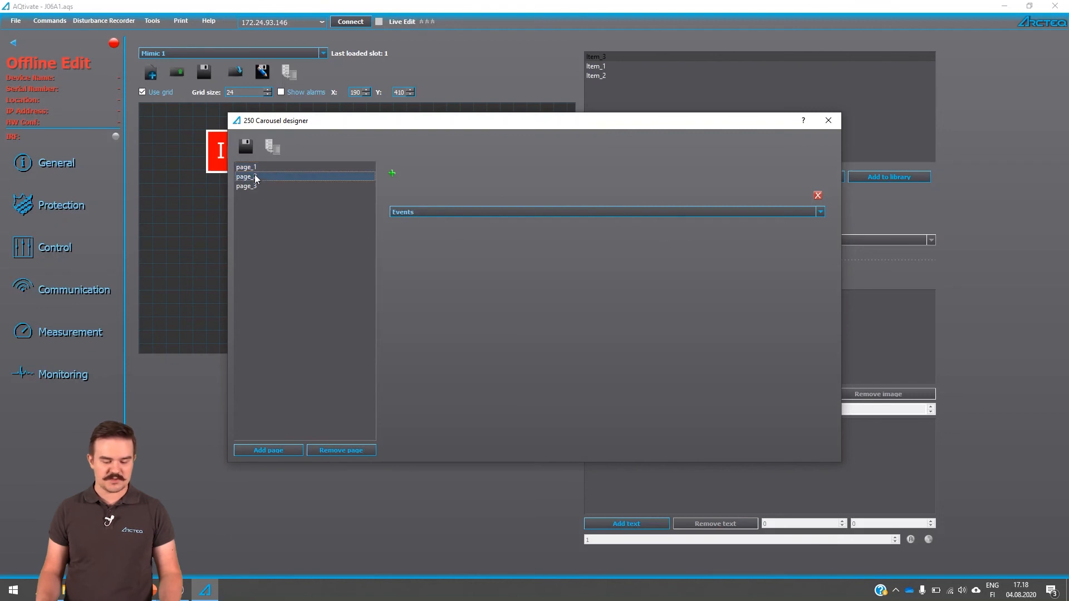
left_click(287, 188)
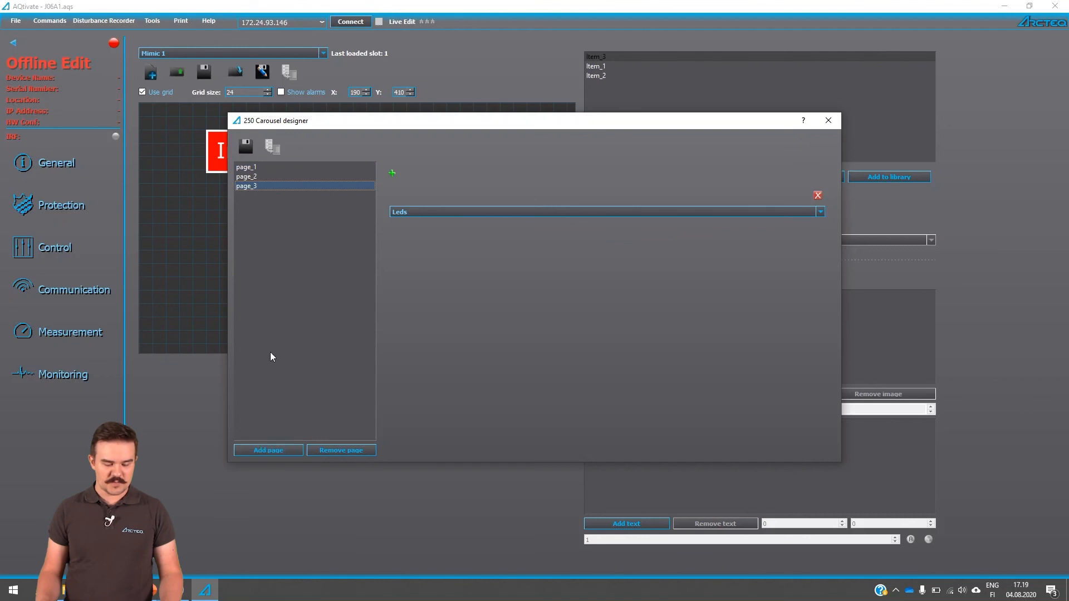
Add a fourth page to the carousel and assign Mimic2 as its view.
left_click(250, 451)
left_click(249, 196)
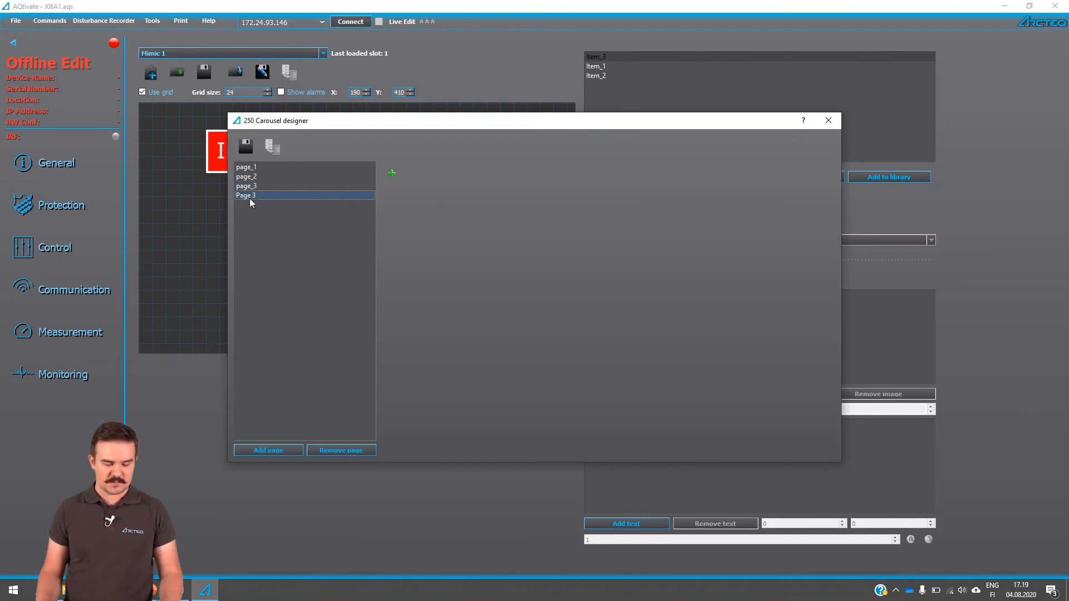
left_click(393, 175)
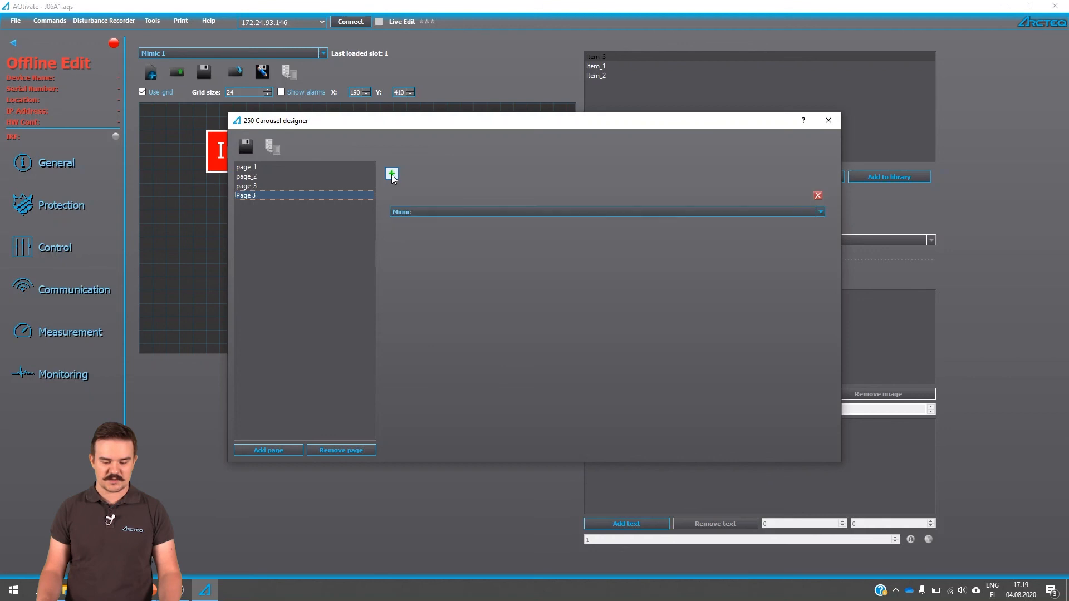
left_click(406, 213)
left_click(410, 228)
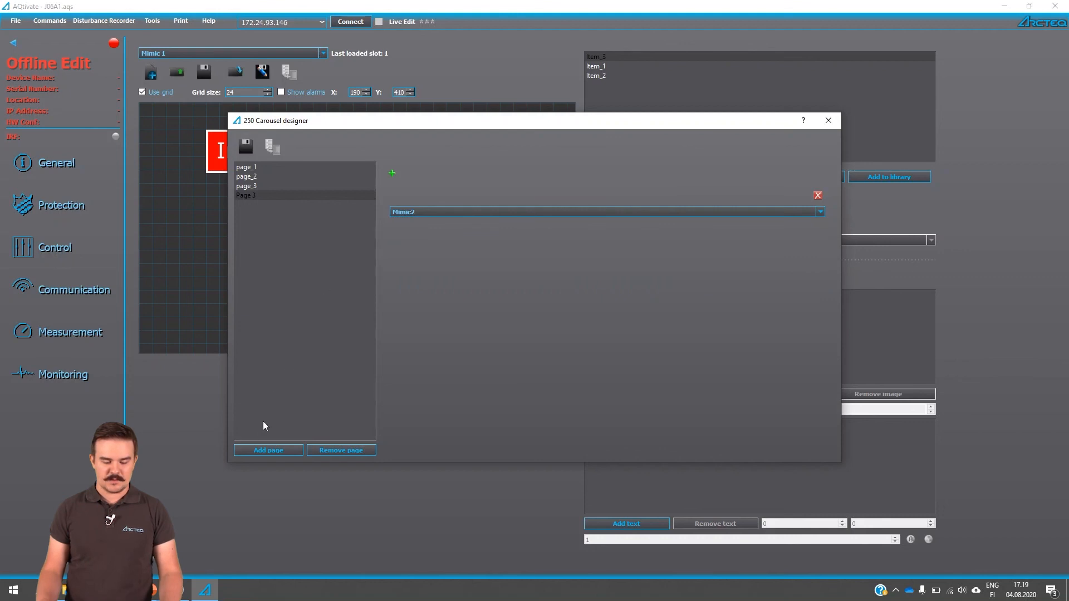
Add a fifth page to the carousel and assign Mimic3 as its view.
left_click(256, 449)
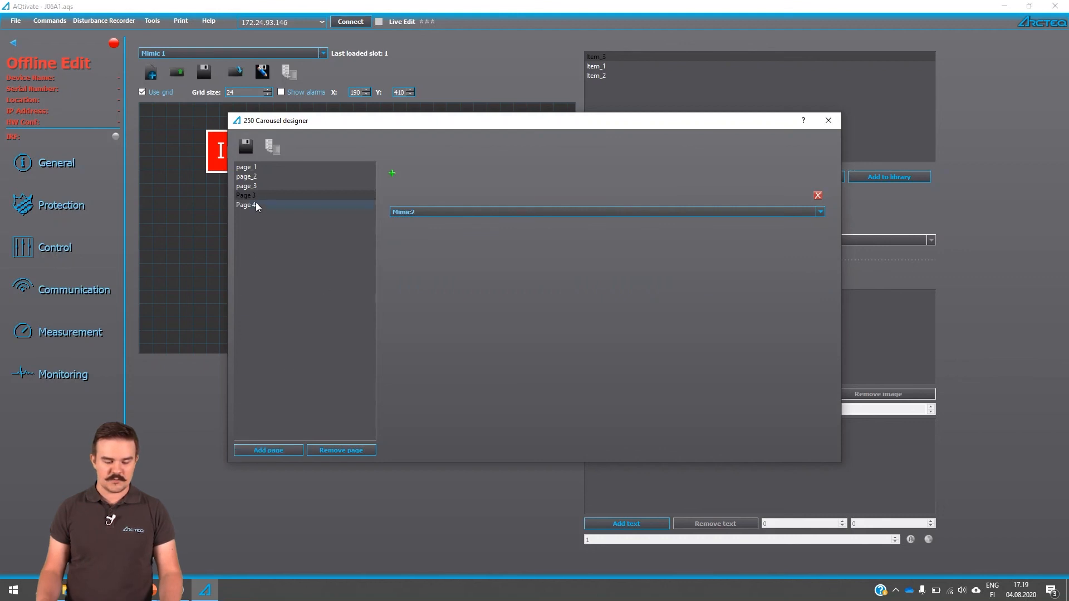
left_click(253, 205)
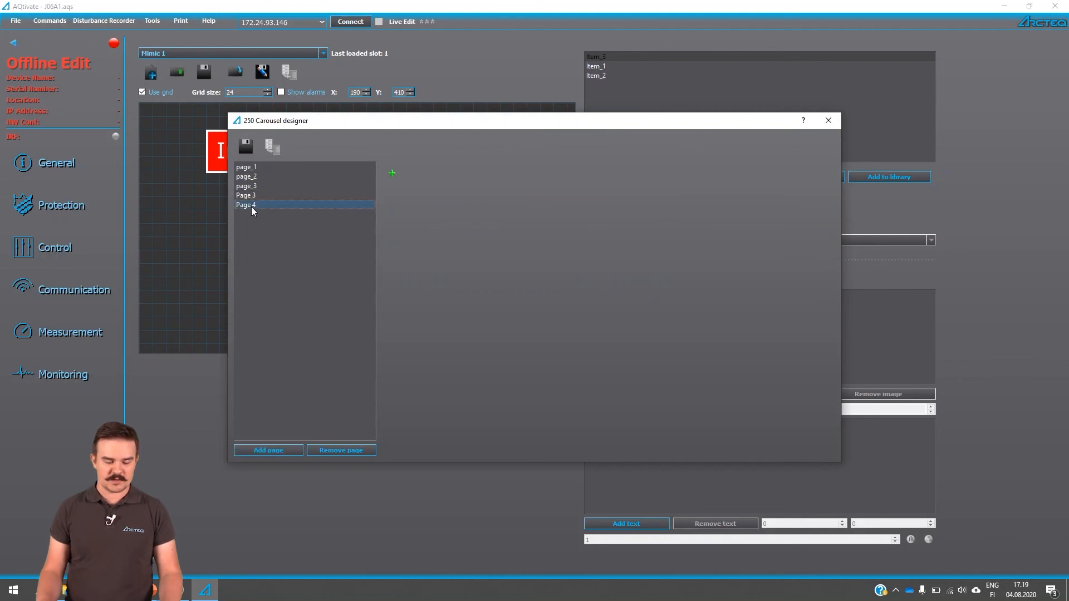
left_click(390, 175)
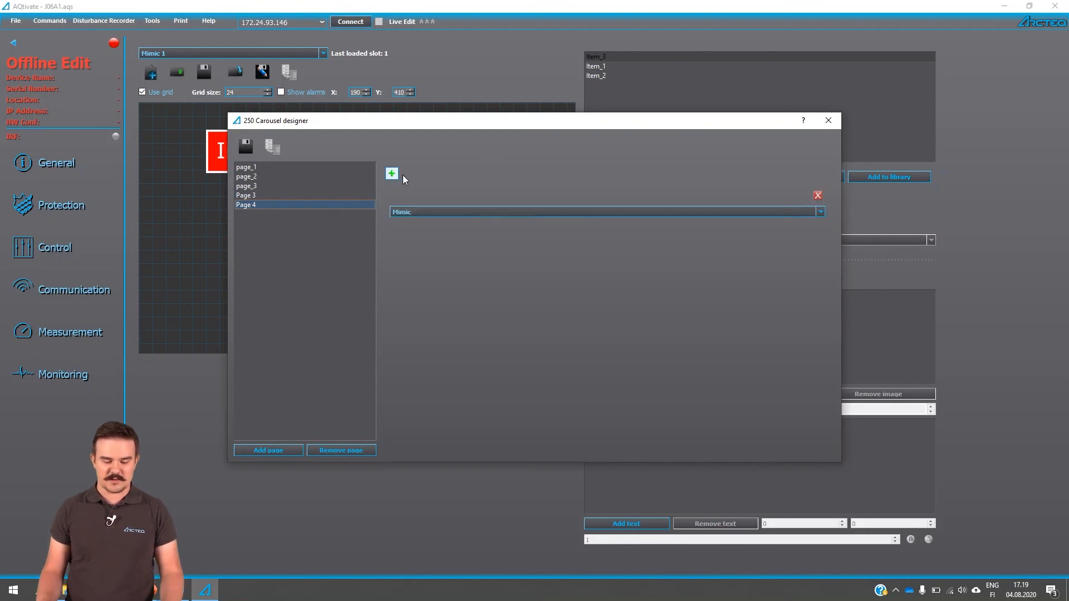
left_click(407, 210)
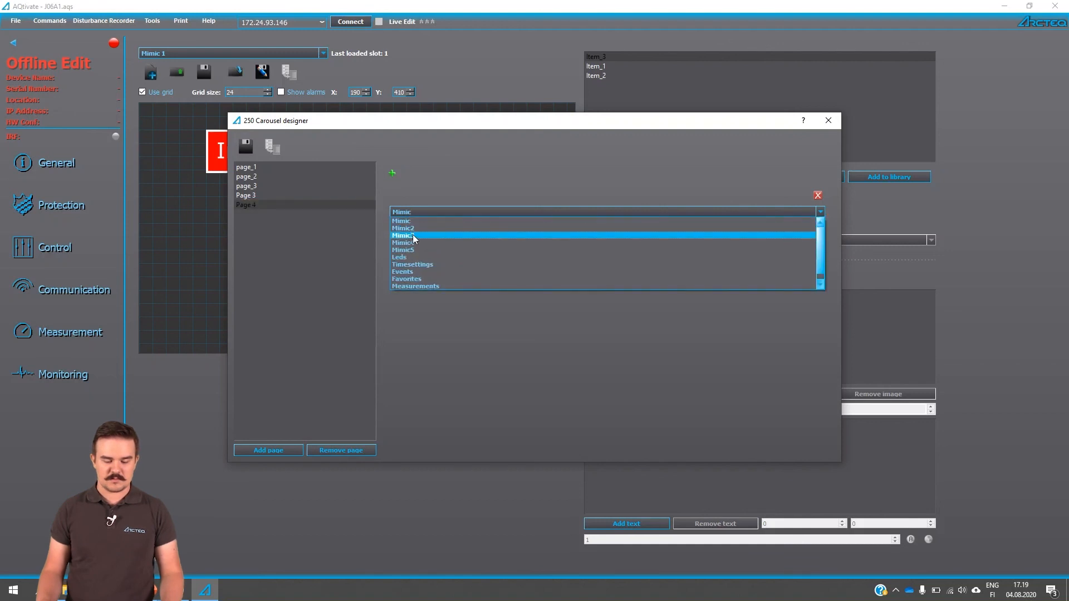
left_click(412, 235)
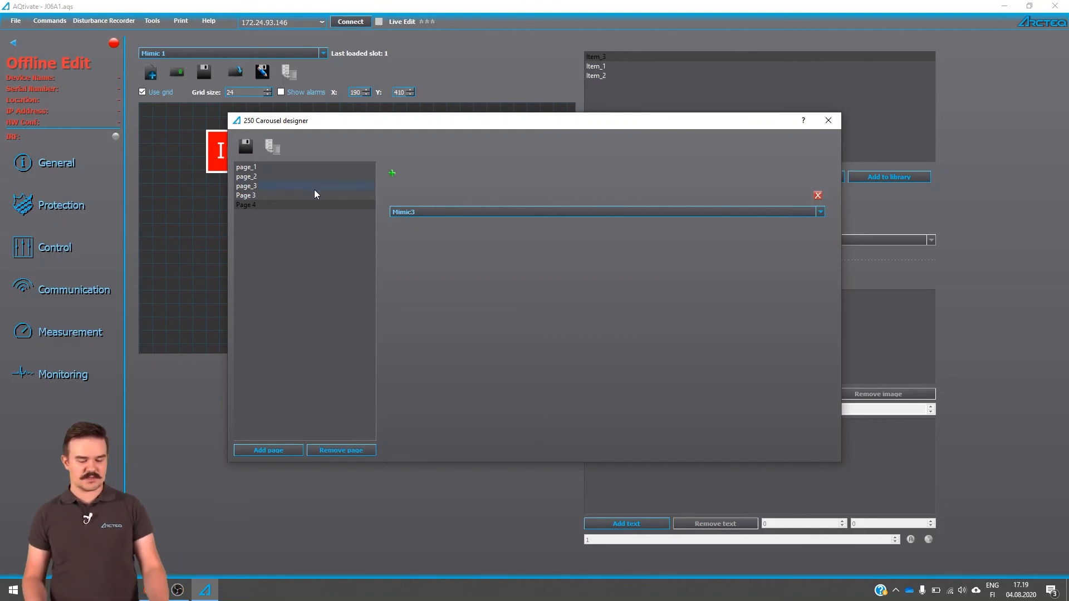
Save the carousel and close the Carousel Designer to return to the mimic editor.
left_click(251, 156)
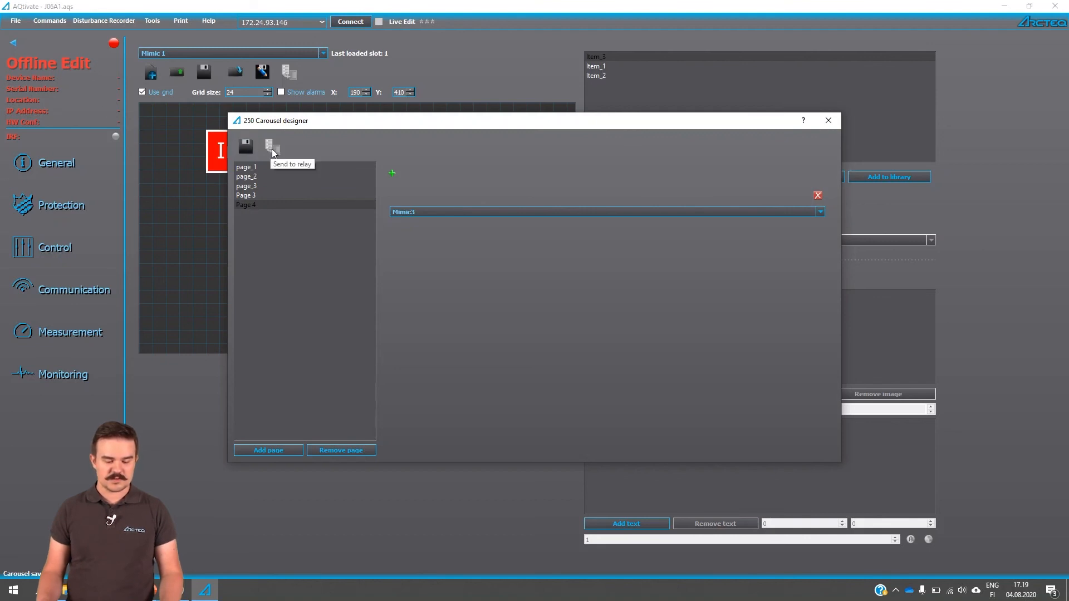
left_click(828, 120)
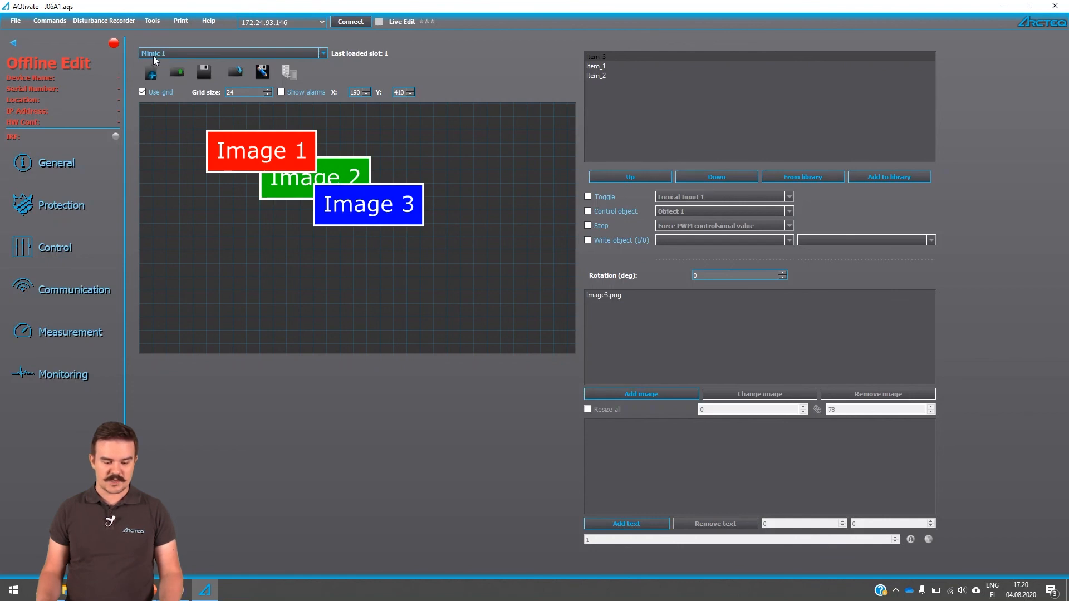
left_click(212, 80)
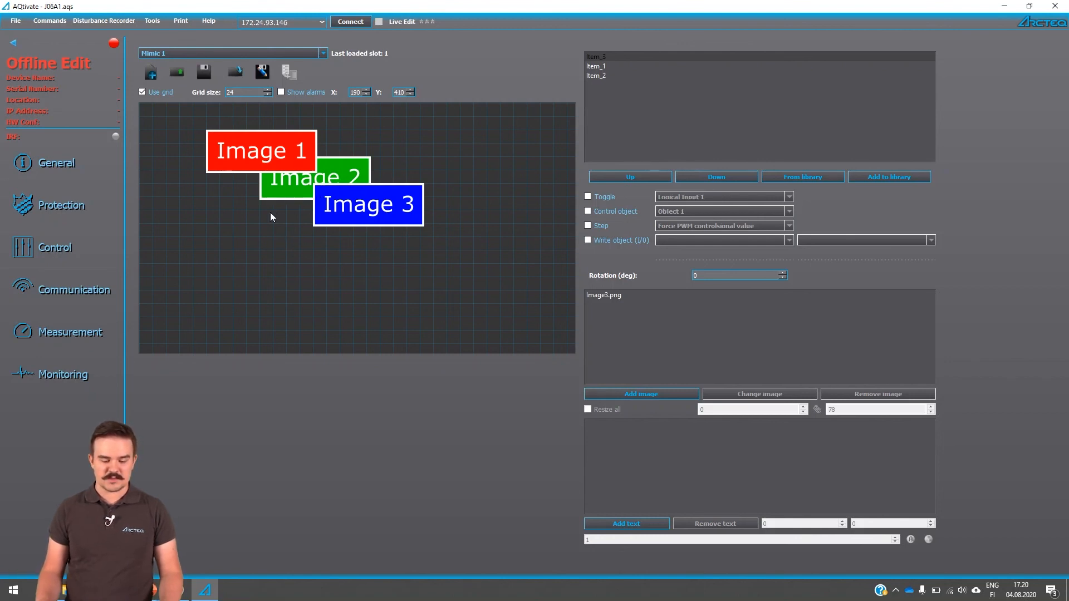
Switch the editor to Mimic 2 and start a new empty mimic, discarding the image items on the canvas.
left_click(209, 53)
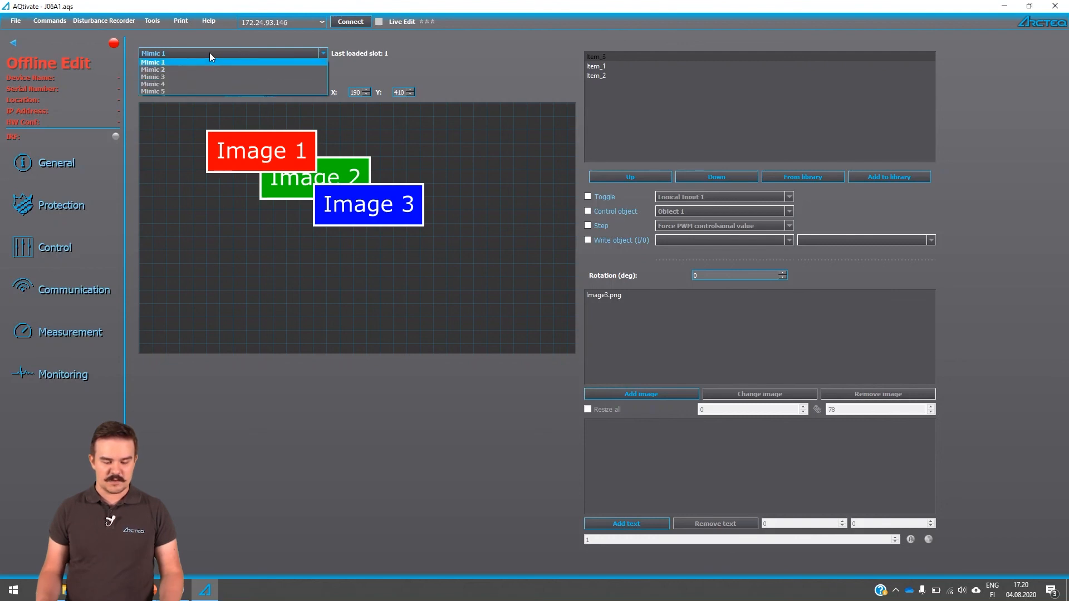
left_click(164, 70)
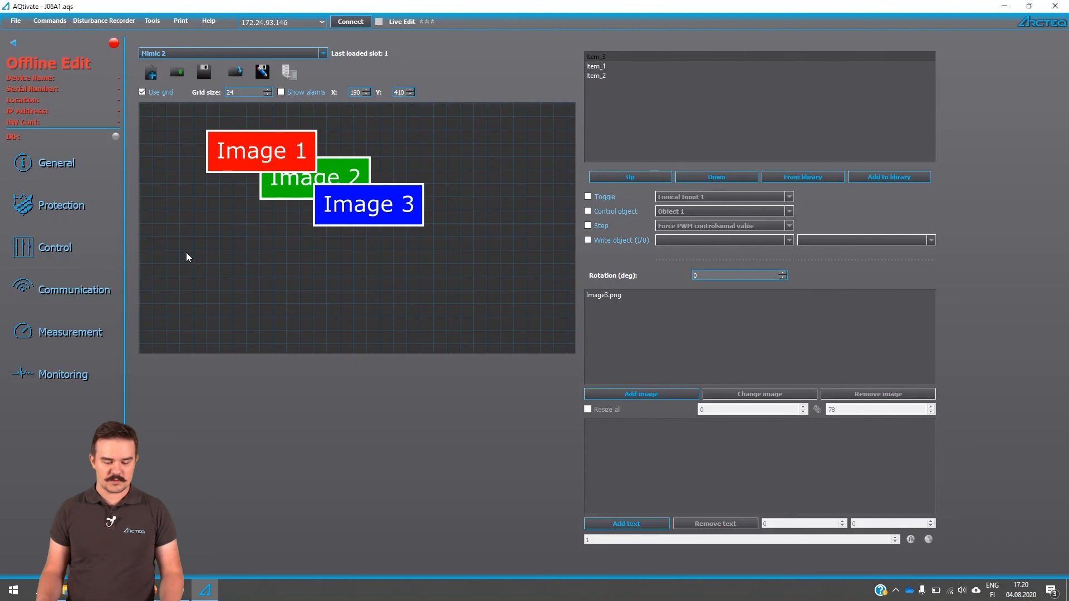
right_click(199, 246)
left_click(212, 249)
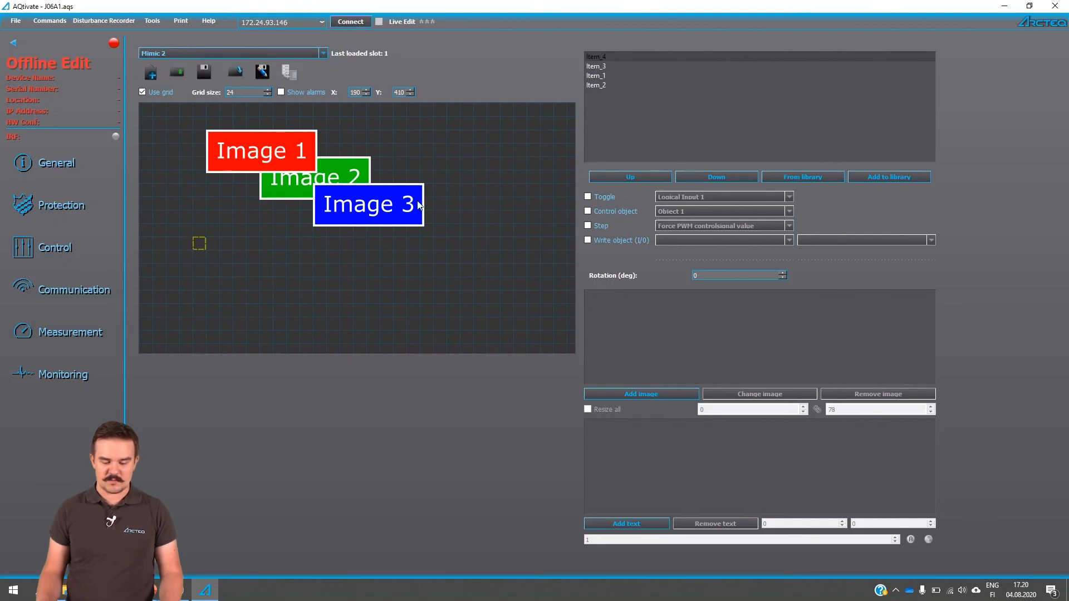
left_click(151, 74)
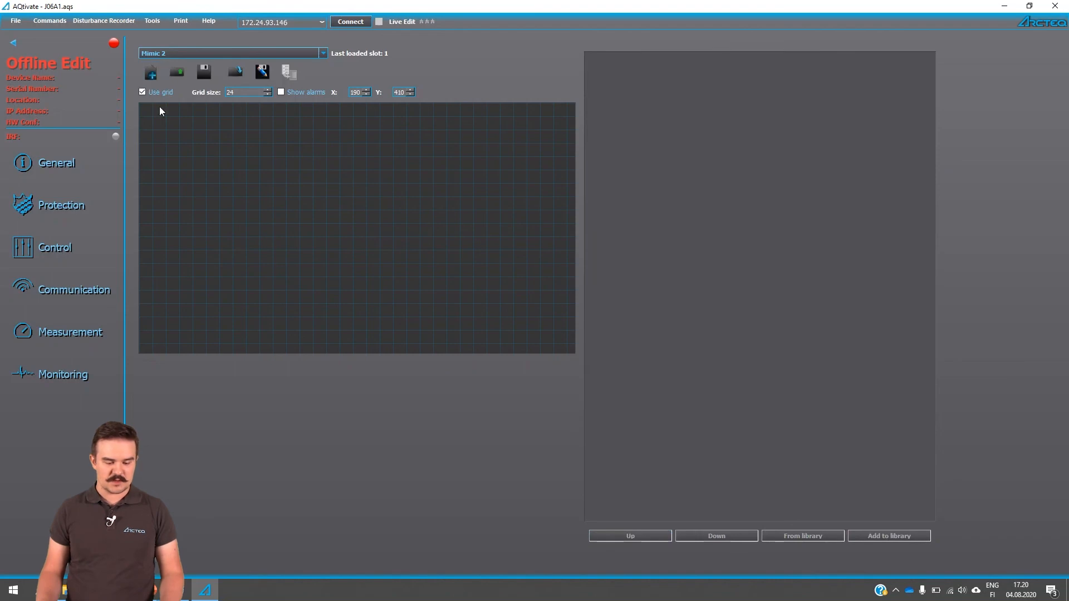
Add an item near the canvas's upper-left corner, import the T Down symbol from the library into it, and align it to the grid.
right_click(208, 152)
left_click(220, 154)
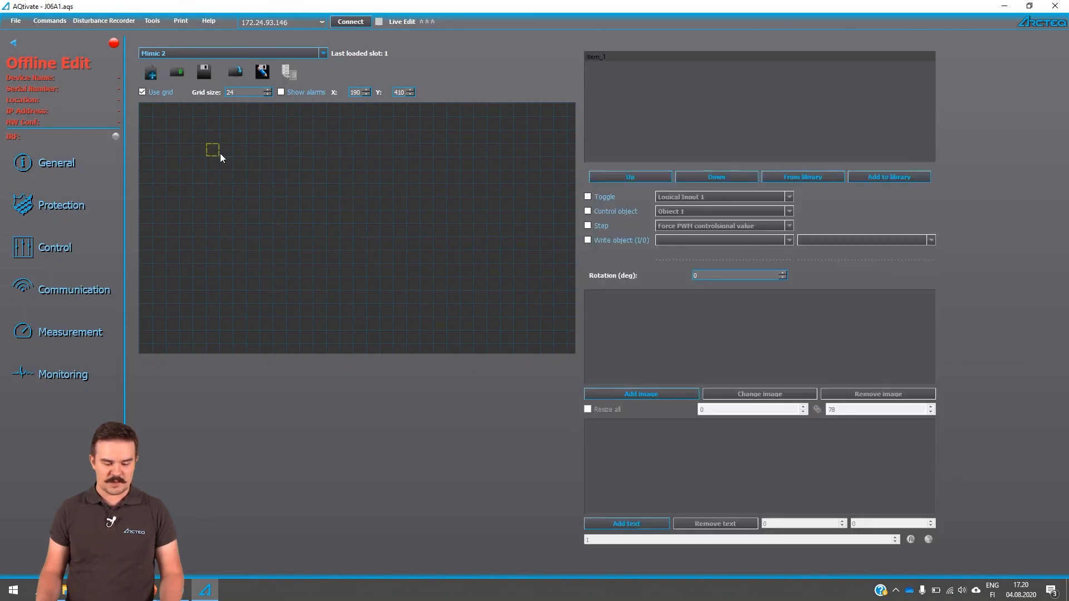
left_click(787, 178)
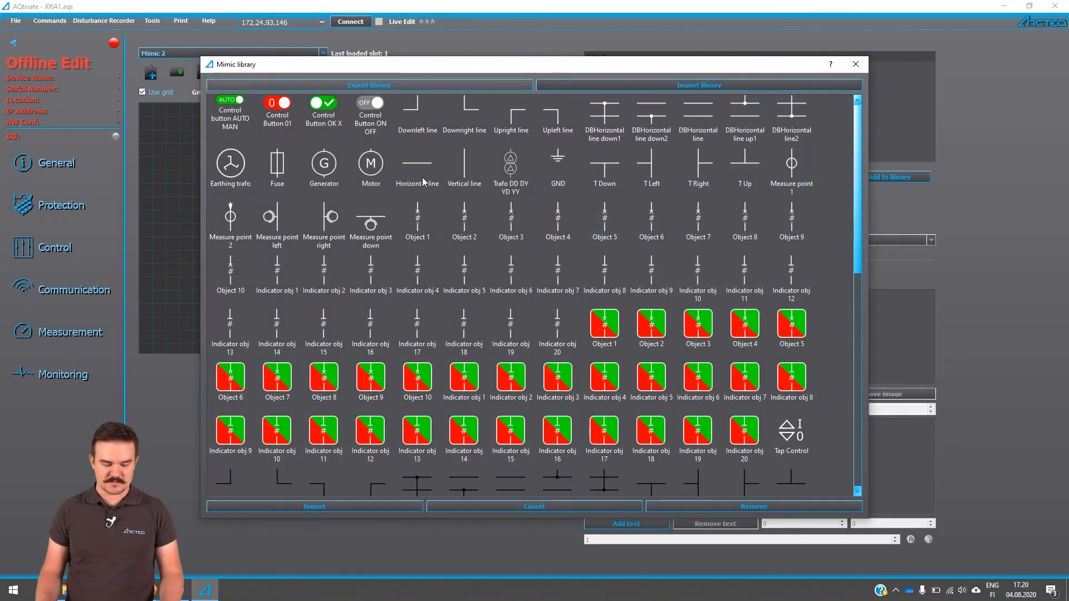
left_click(610, 159)
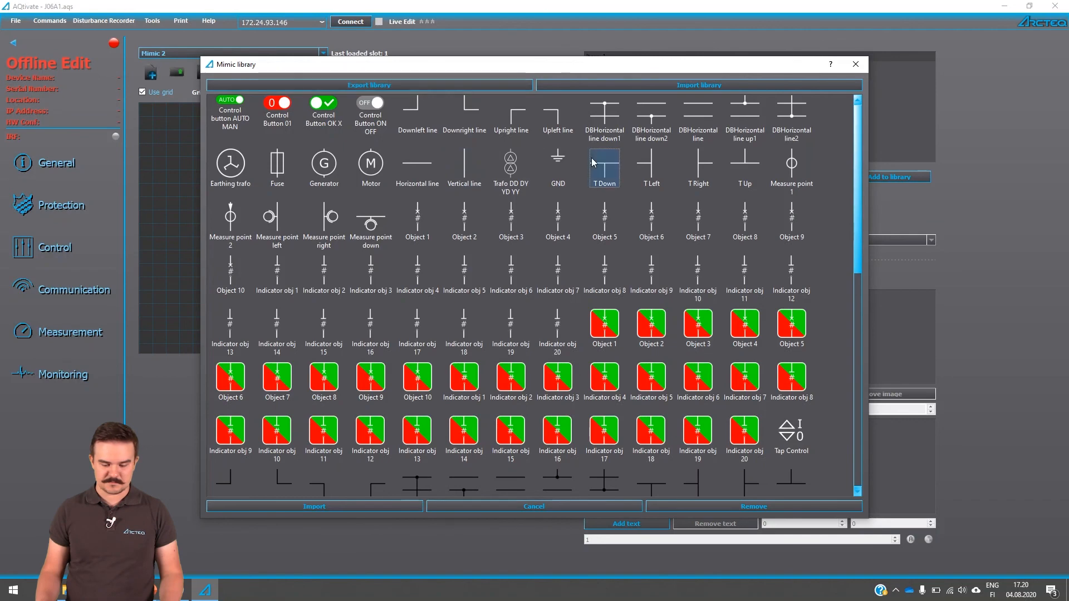
left_click(312, 506)
left_click_drag(230, 158, 217, 147)
Add the Object 1 library symbol as a new item and align it directly below the stem of the T Down symbol.
right_click(211, 182)
left_click(219, 189)
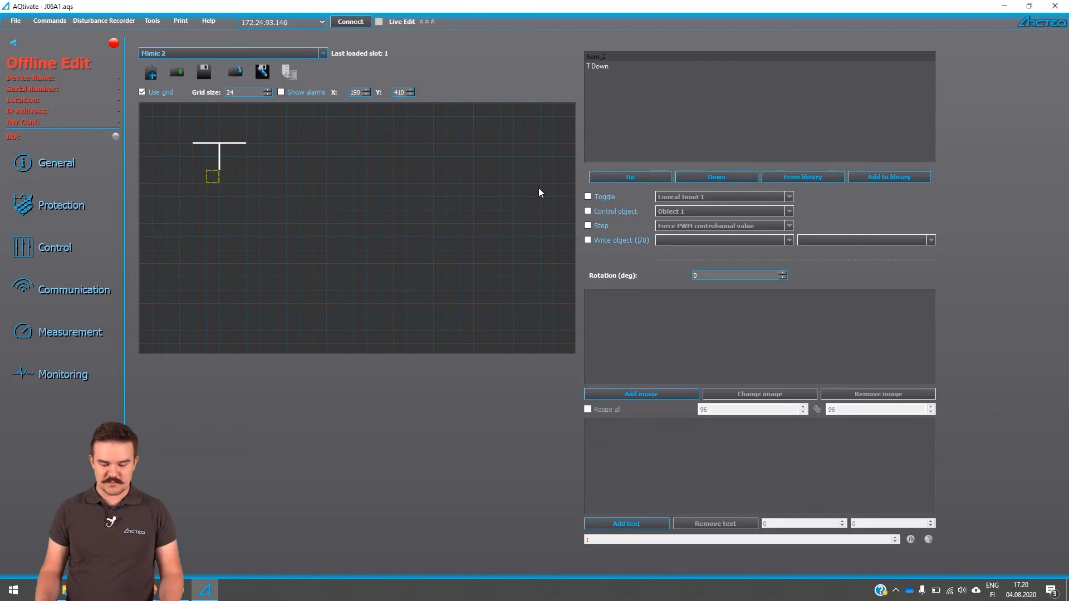
left_click(789, 177)
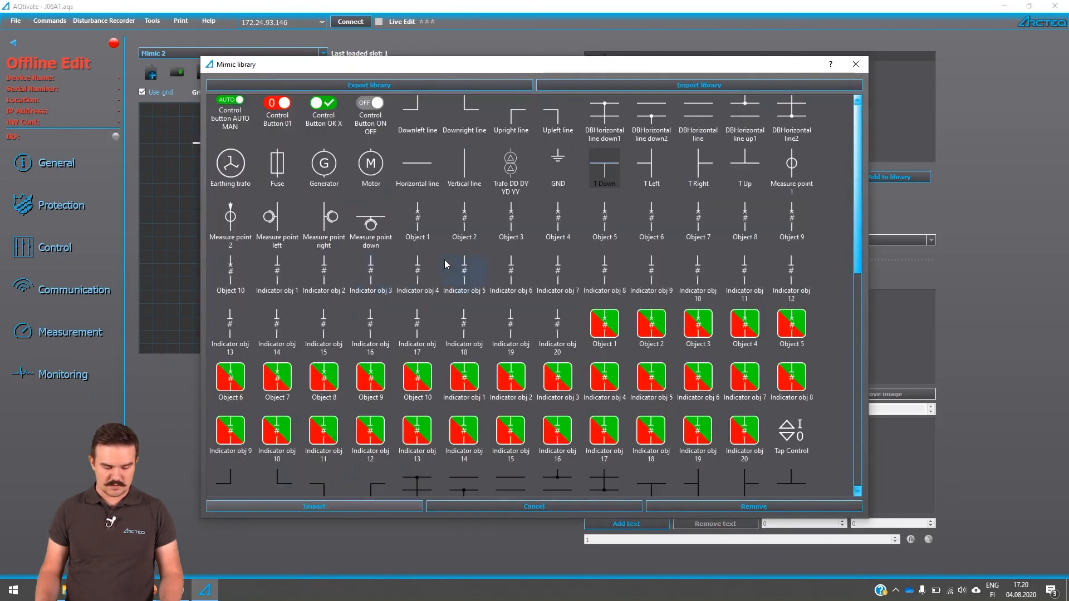
left_click(426, 227)
left_click(334, 503)
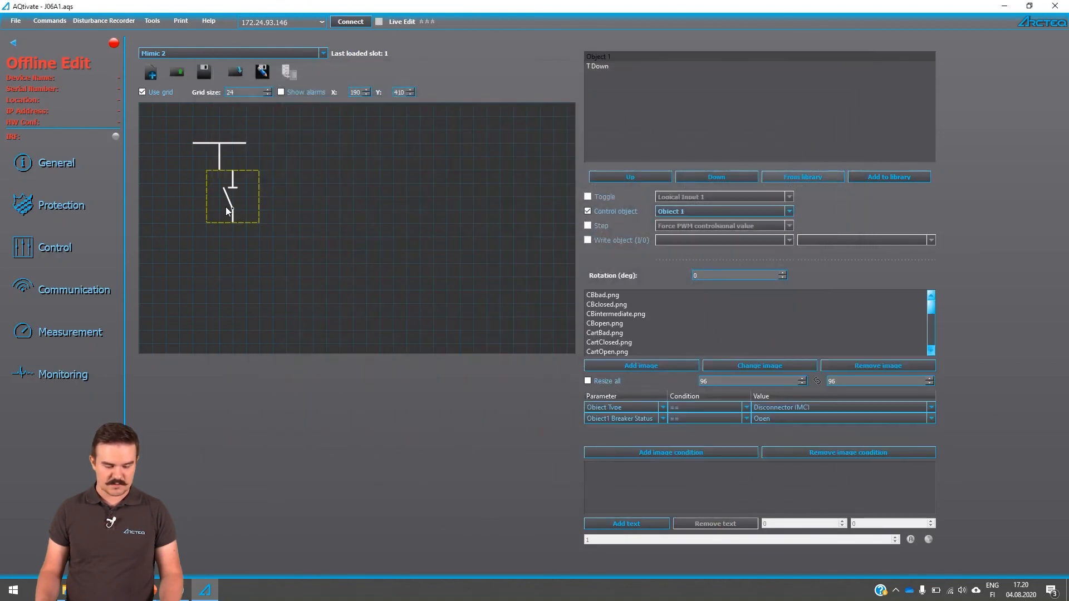
left_click_drag(226, 200, 216, 196)
left_click(215, 259)
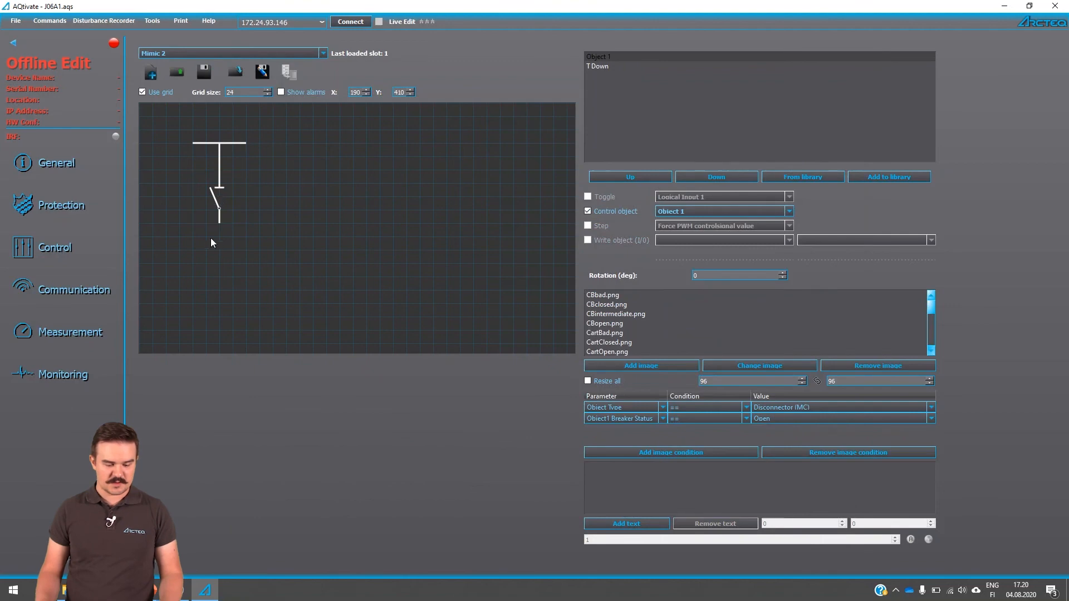
Add the Vertical line library symbol as a new item and connect it directly below the Object 1 symbol.
right_click(211, 239)
left_click(234, 245)
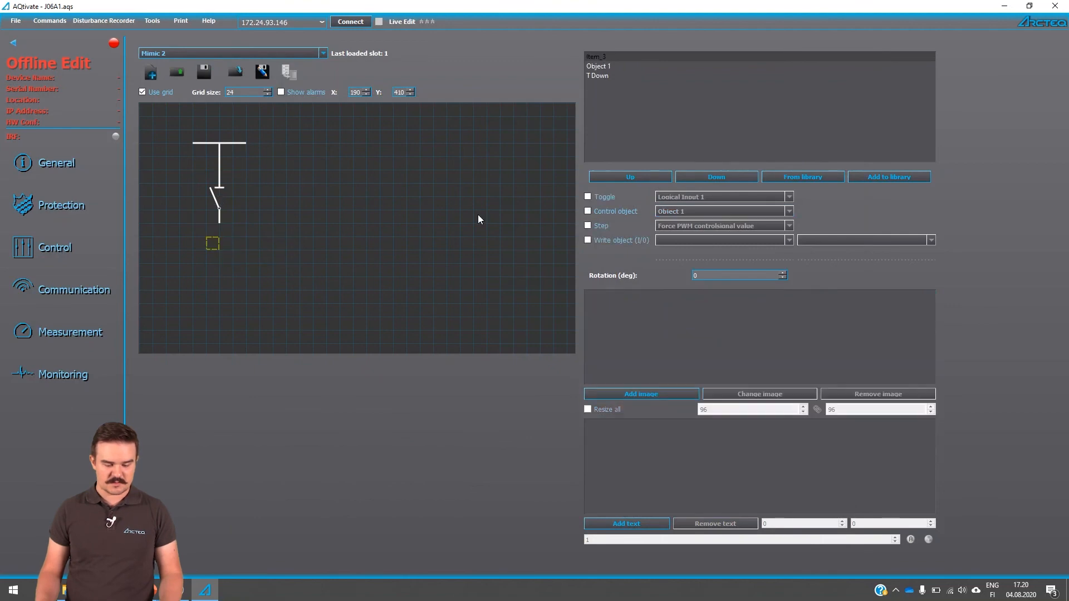
left_click(802, 177)
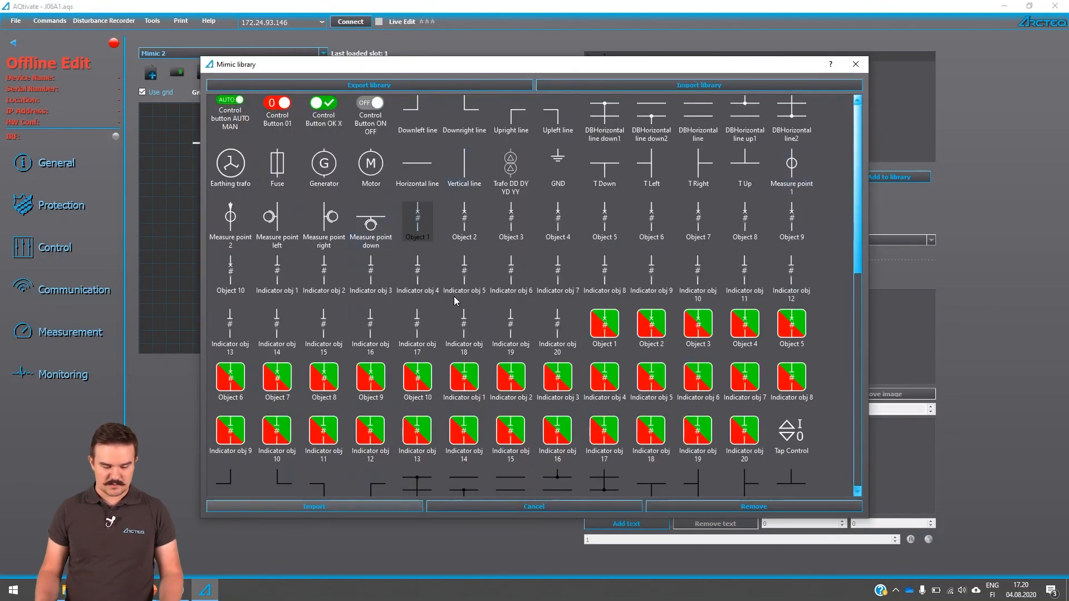
left_click(474, 165)
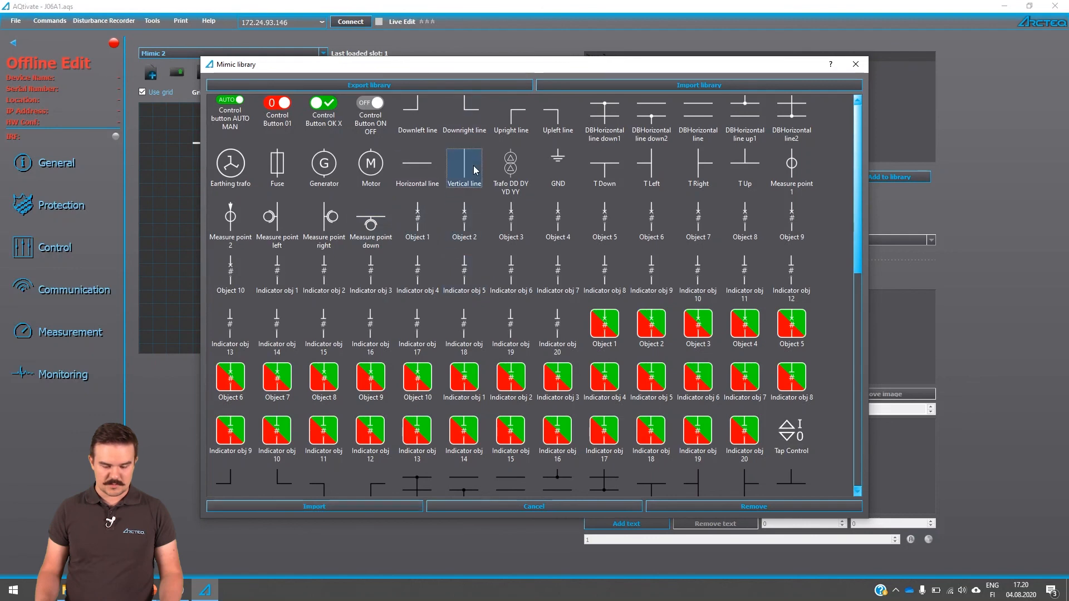
left_click(335, 504)
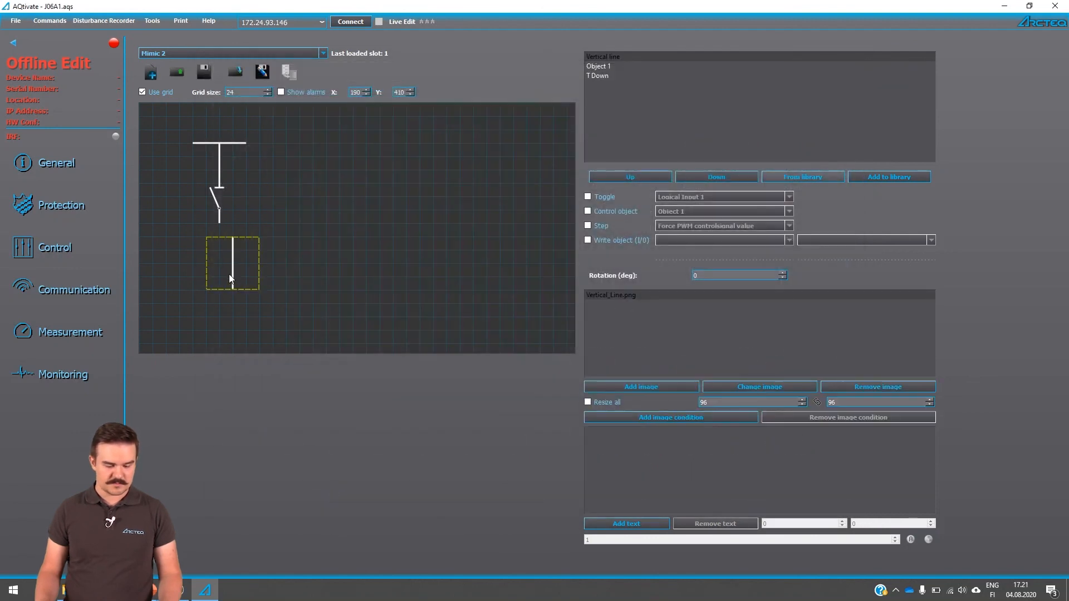
left_click_drag(223, 259, 217, 258)
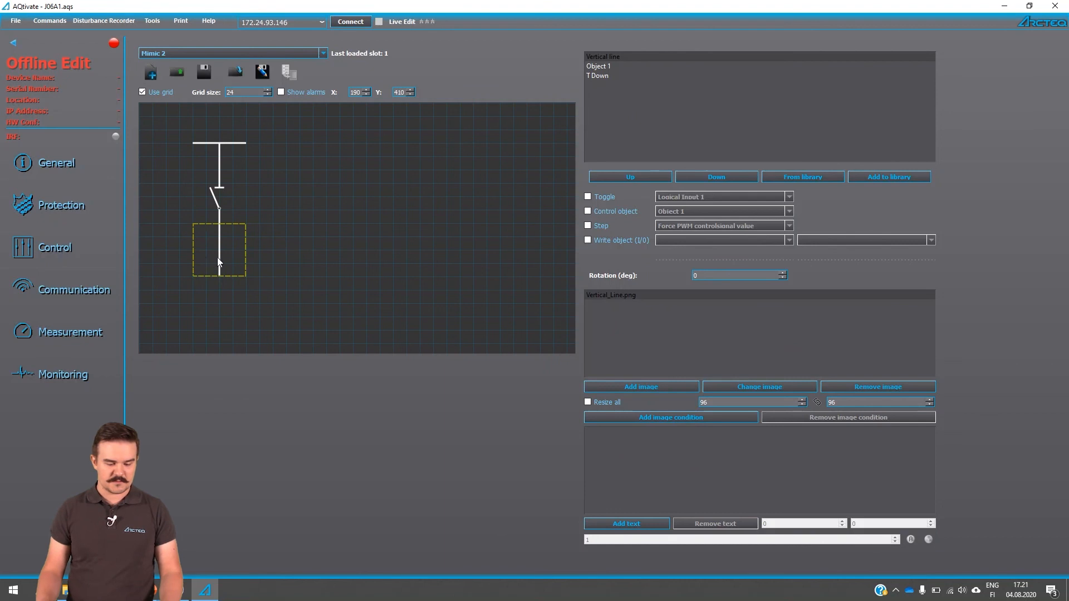
left_click(329, 234)
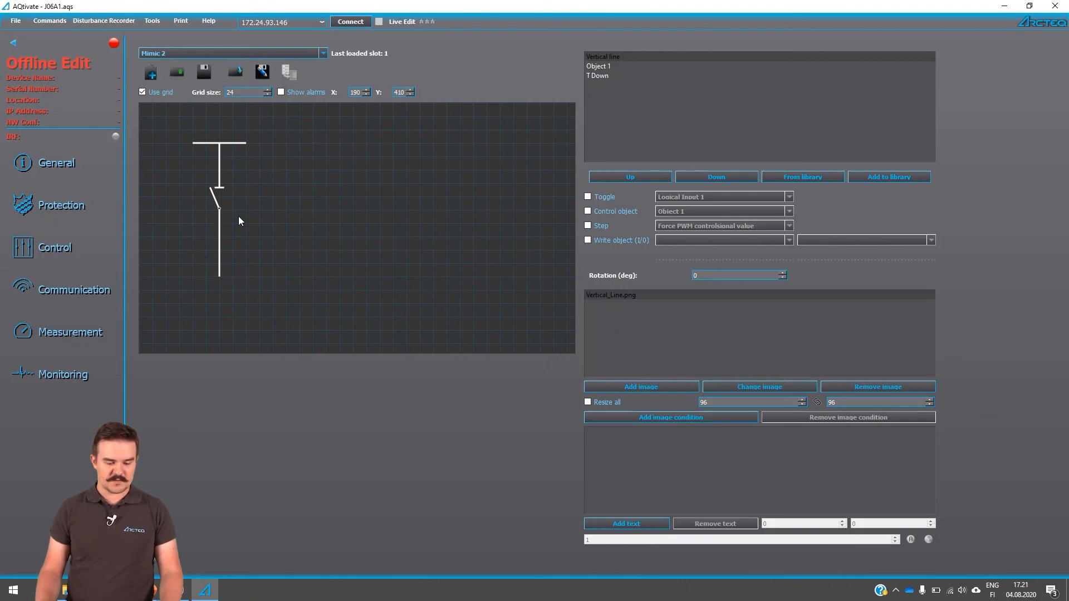
Save the drawn single-line diagram to the Mimic 2 slot.
left_click(163, 55)
left_click(158, 71)
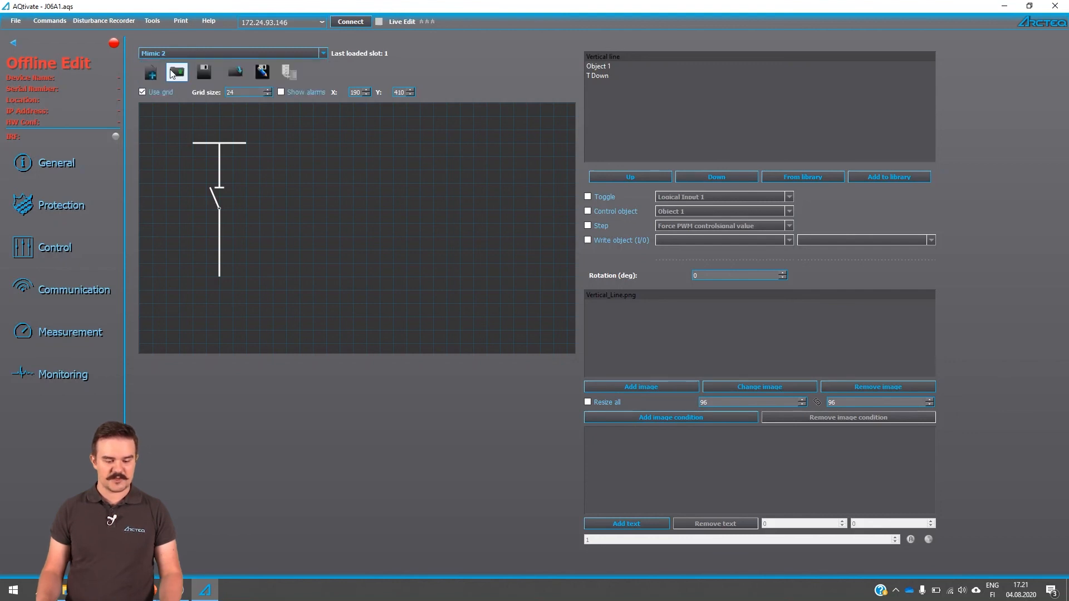
left_click(202, 72)
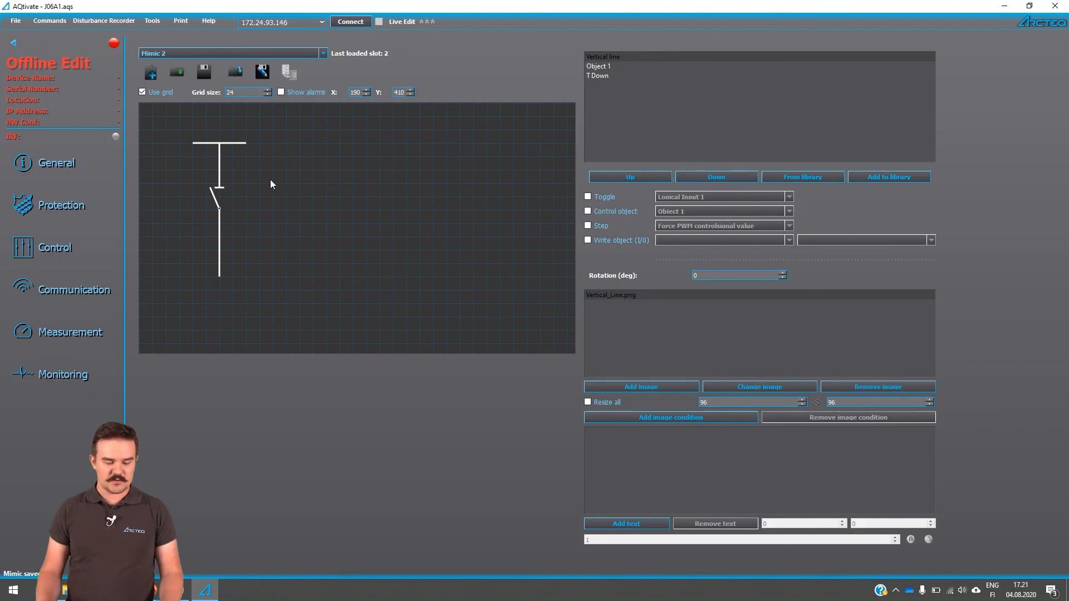
Load the saved Mimic 1 for viewing, switch back to Mimic 2 and reload its saved diagram.
left_click(247, 57)
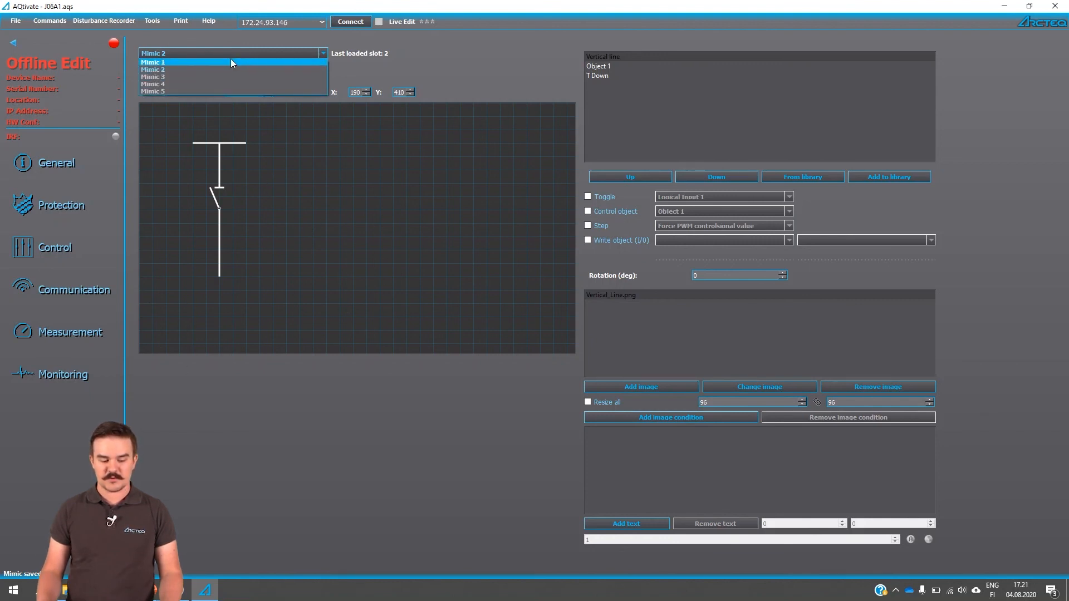
left_click(160, 62)
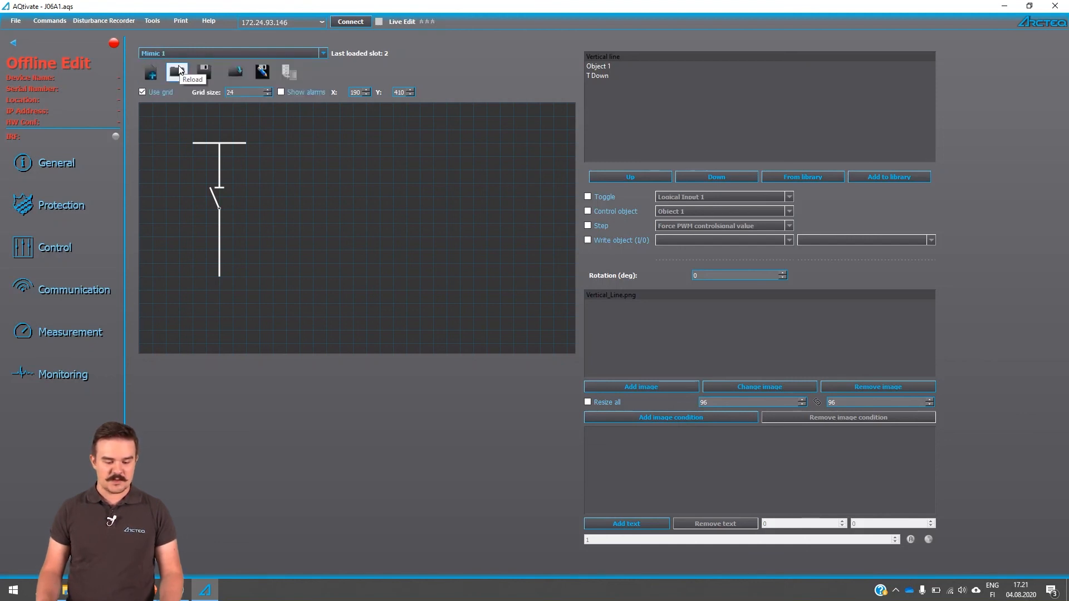
left_click(177, 72)
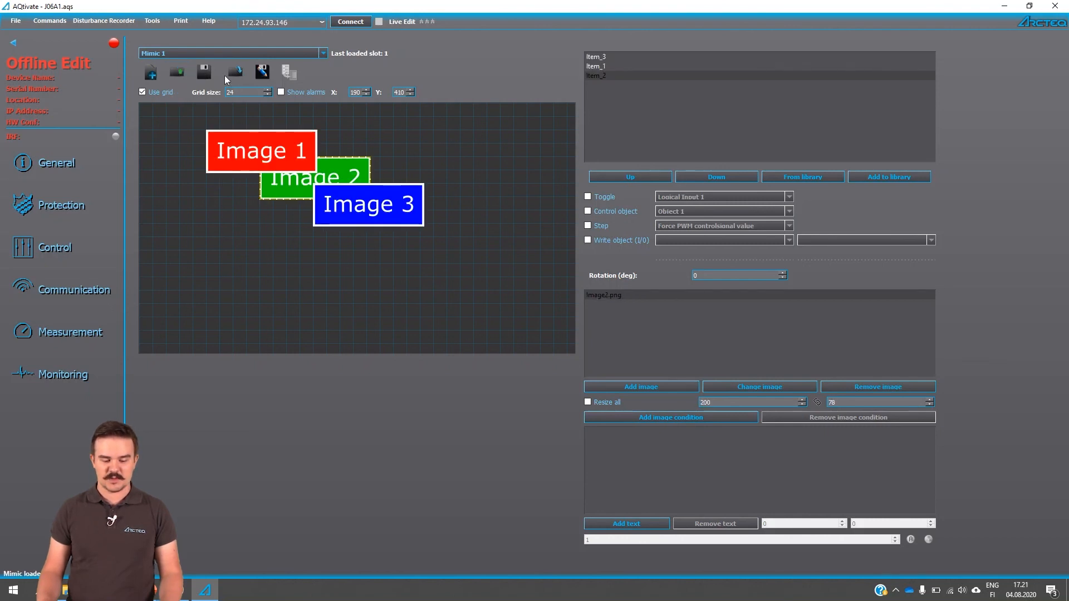
left_click(224, 53)
left_click(209, 67)
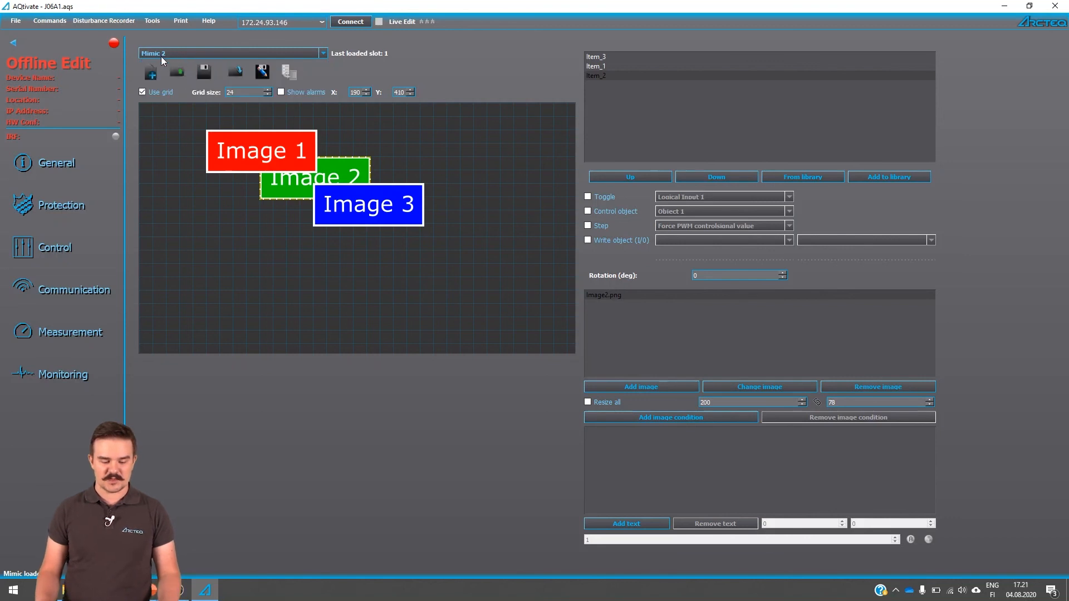
left_click(178, 72)
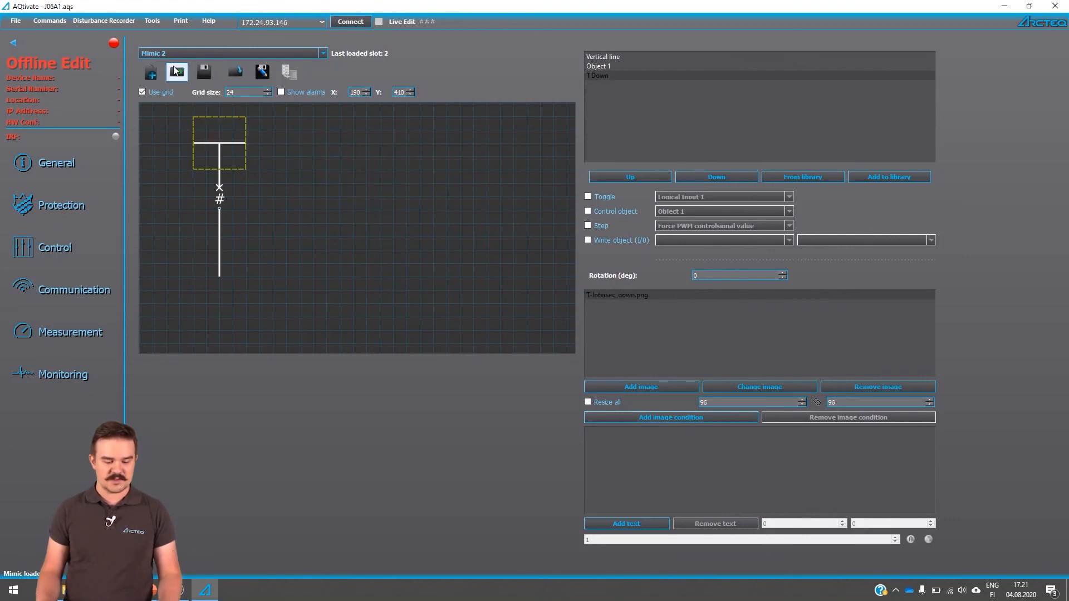
left_click(277, 225)
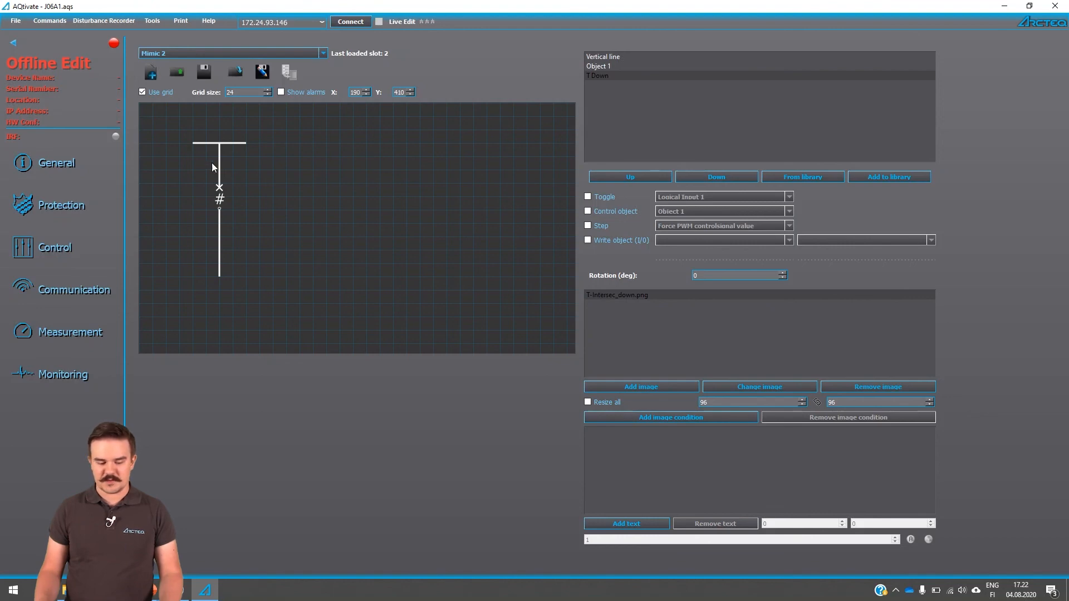
Export the mimic to the Desktop as a configuration file named Mimic 2, and check the file in the Open mimic dialog without loading it.
left_click(265, 73)
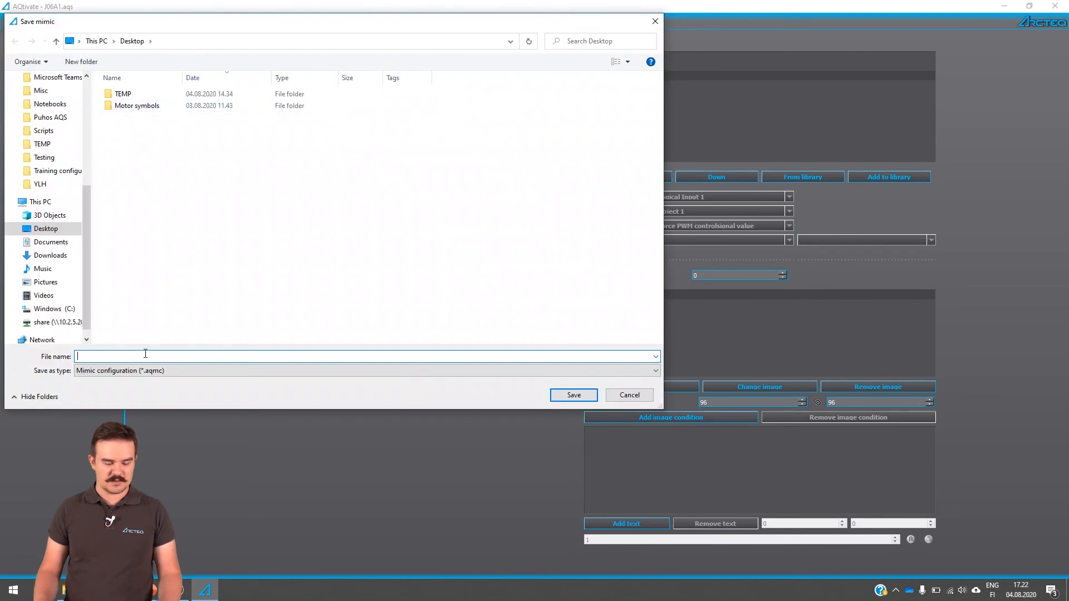
type("Mimic 2")
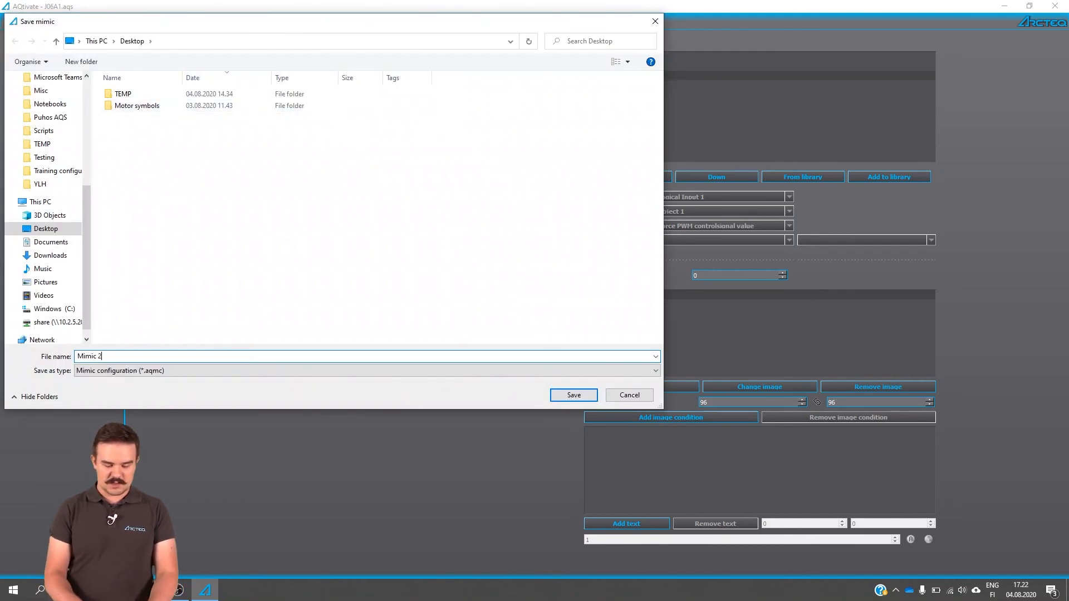
key("Return")
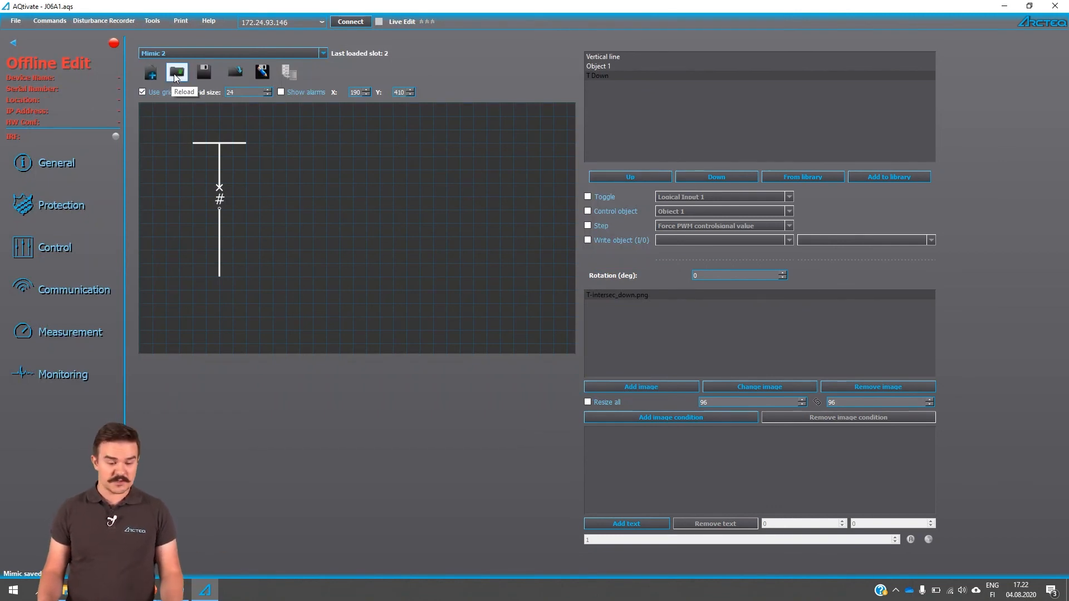
left_click(236, 72)
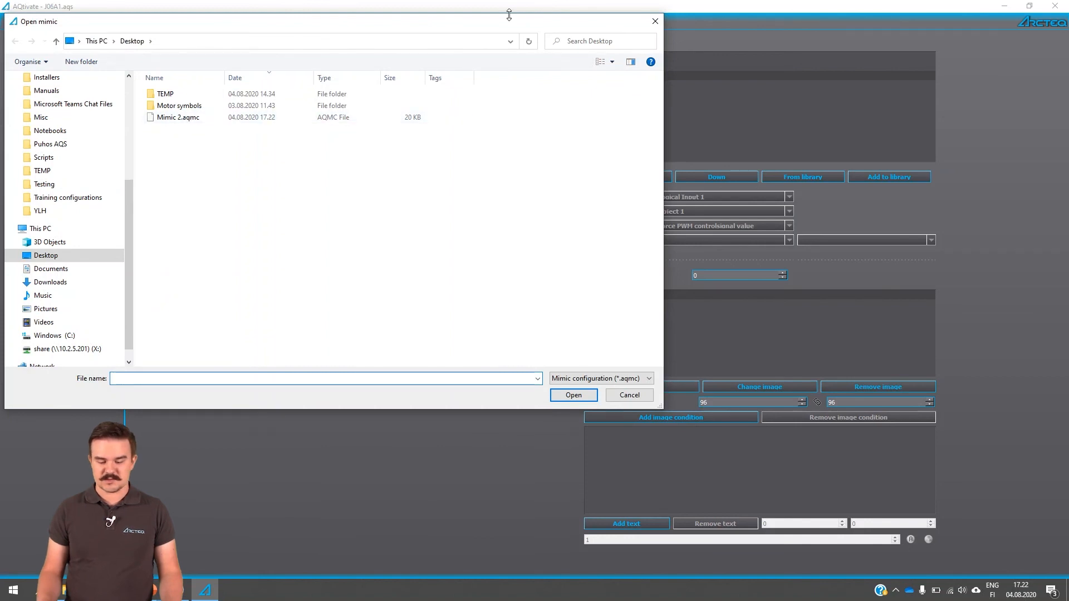
left_click(655, 21)
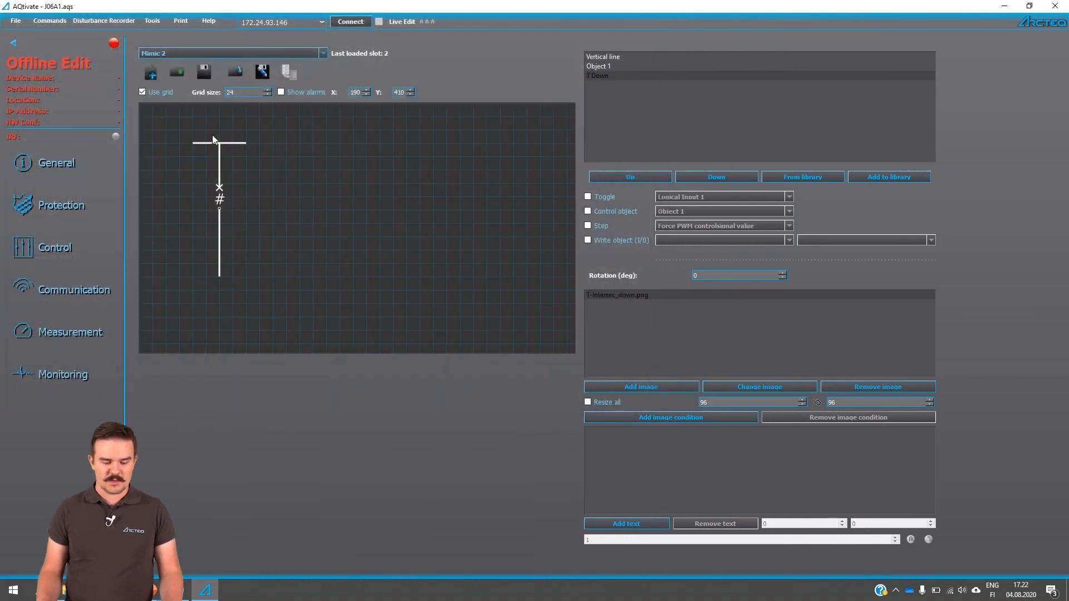
Switch the editor to Mimic 1 and reload its saved stacked images.
left_click(226, 50)
left_click(210, 64)
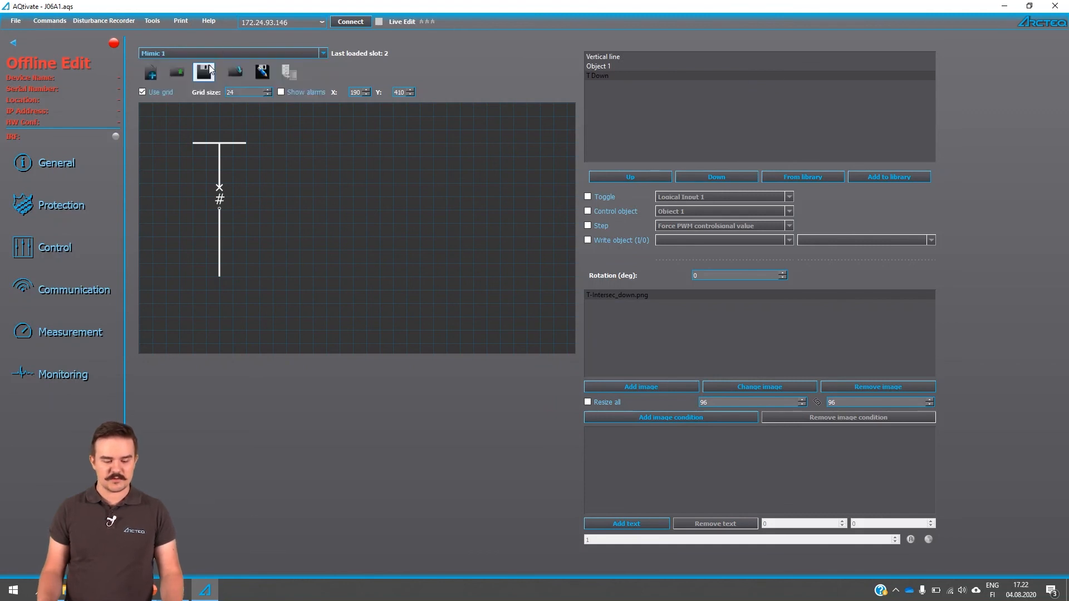
left_click(177, 71)
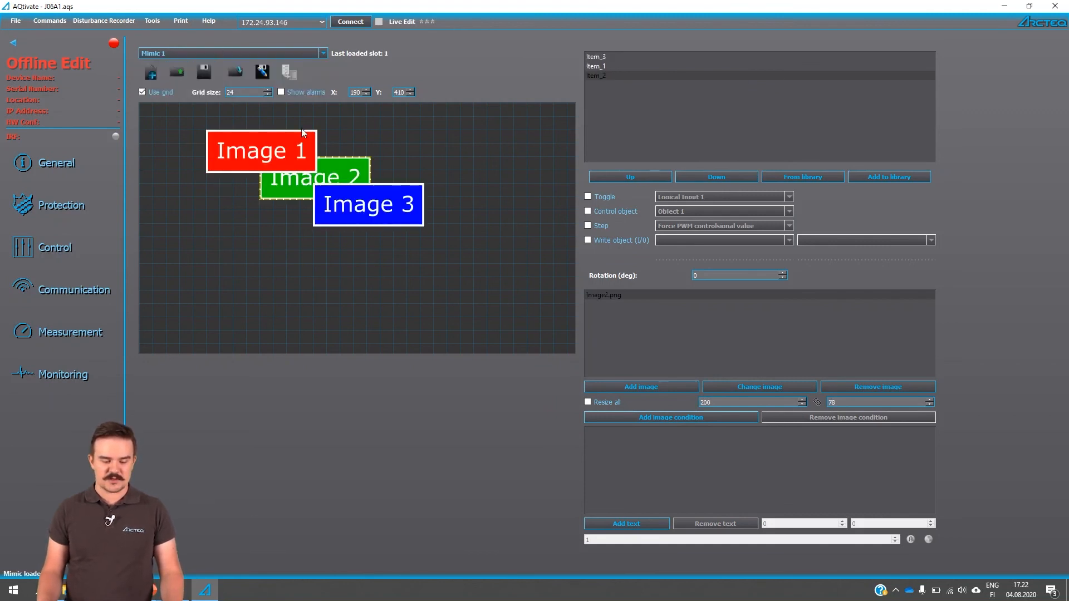